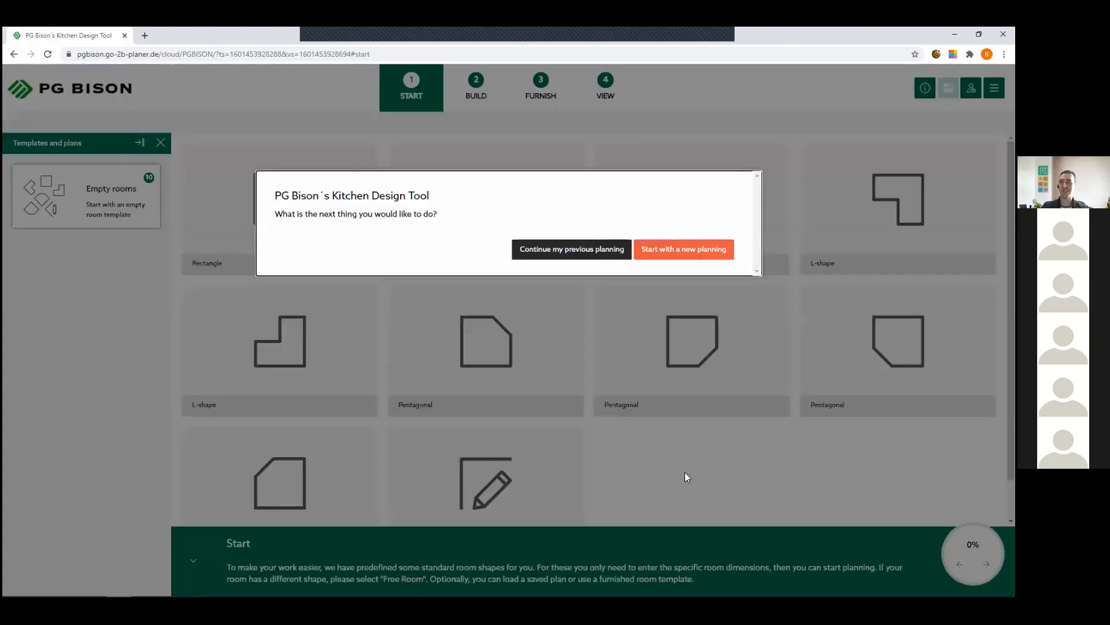
- Start a new kitchen planning and switch the planner to full-screen mode
left_click(684, 472)
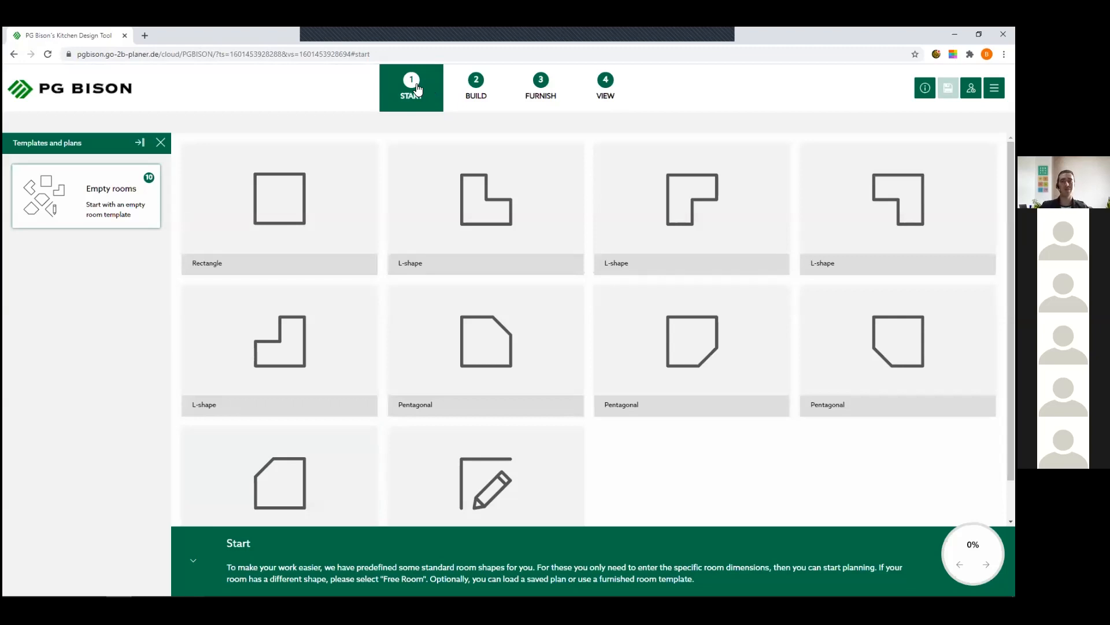
left_click(594, 99)
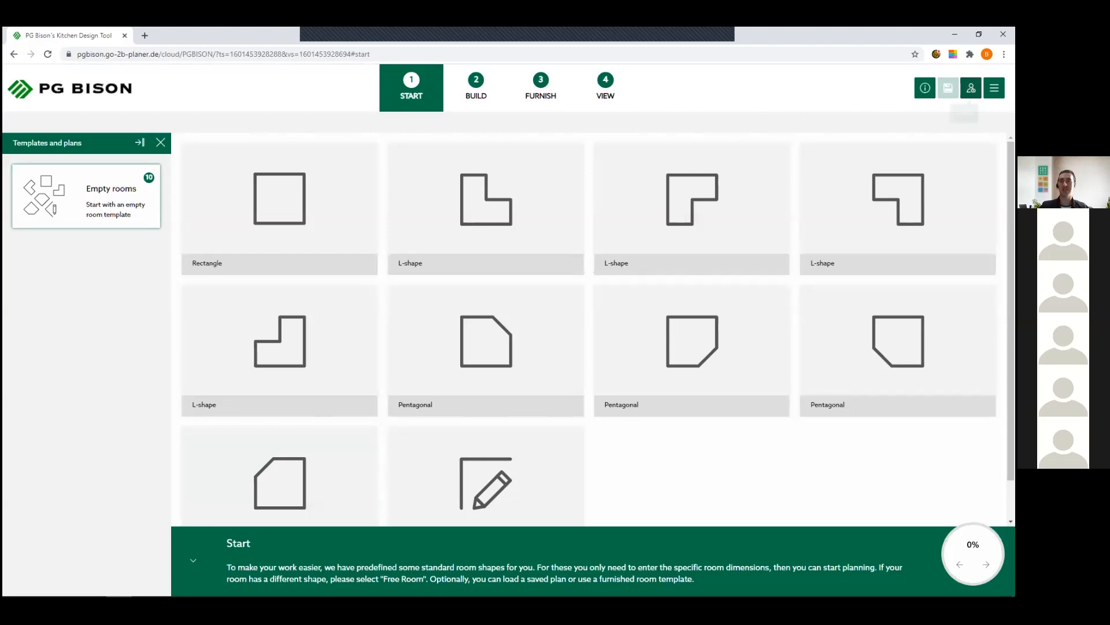
left_click(994, 88)
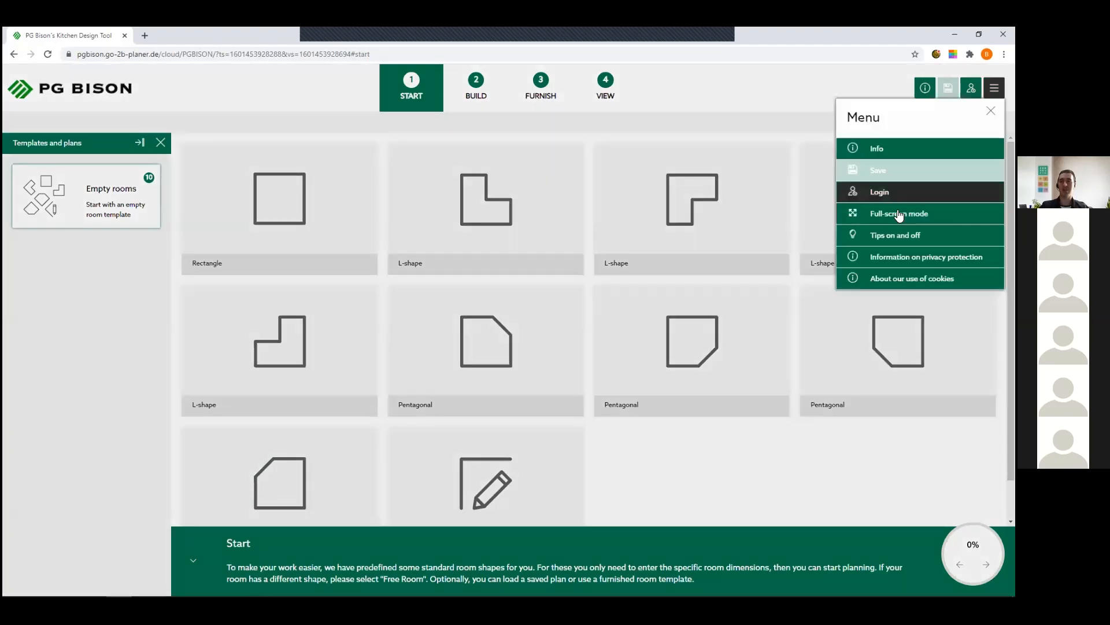
left_click(900, 214)
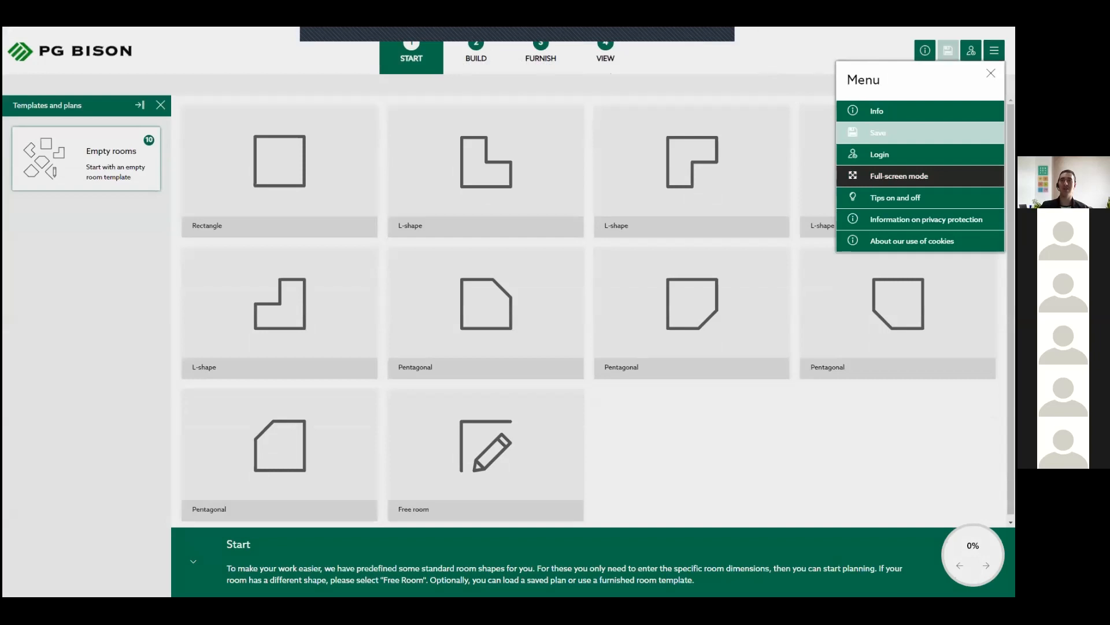
left_click(971, 51)
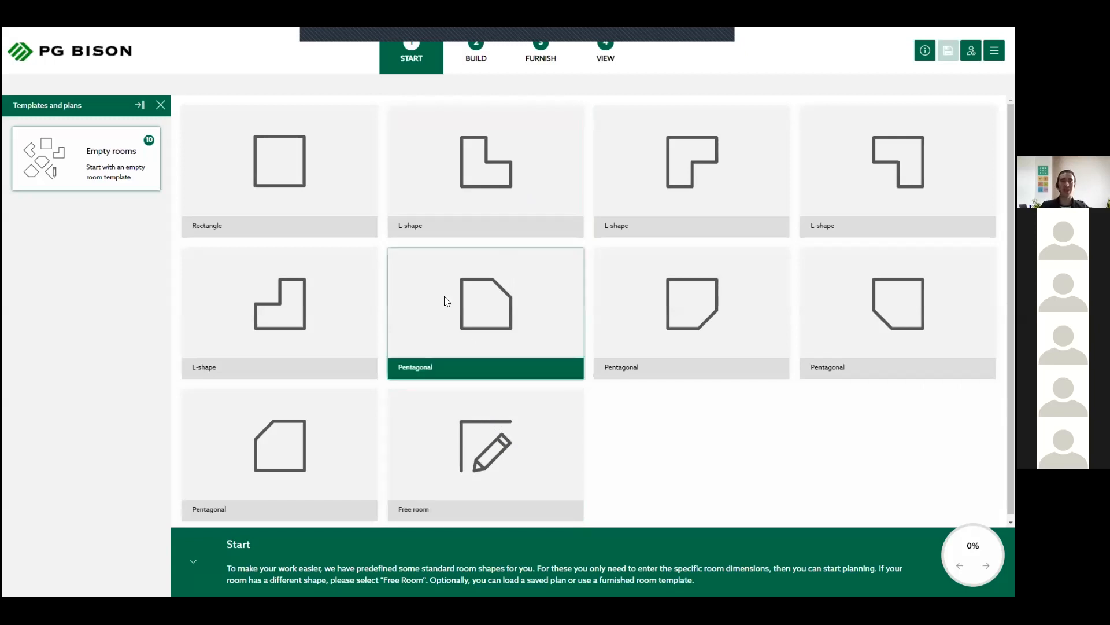
- Start a free room and draw a 4400 mm horizontal wall followed by a 3400 mm wall running down at 90°
left_click(331, 197)
left_click(486, 431)
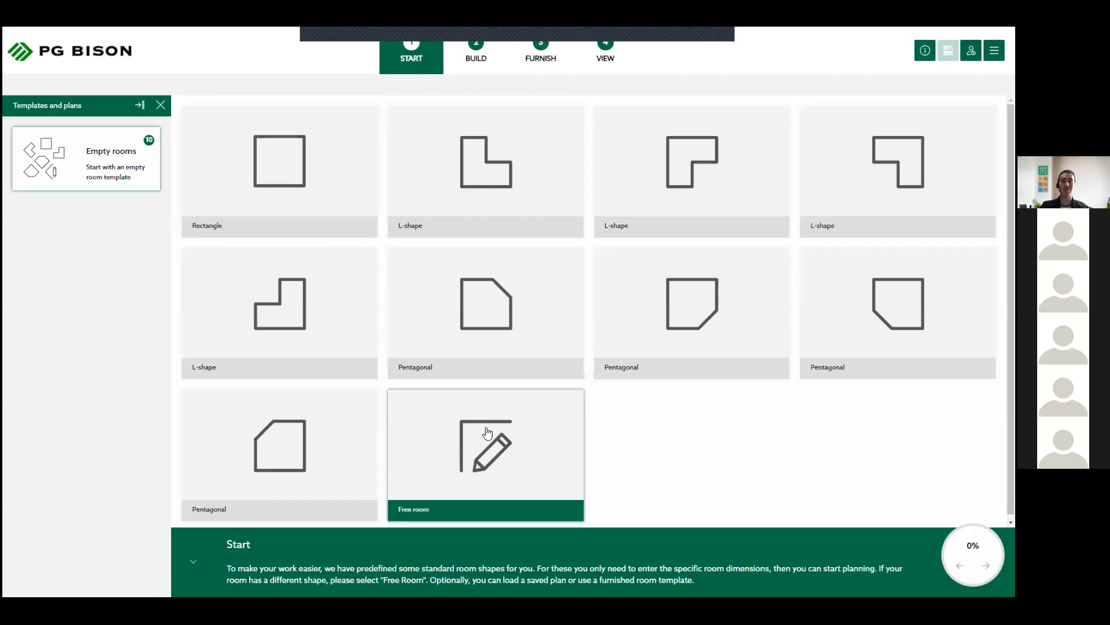
left_click(523, 457)
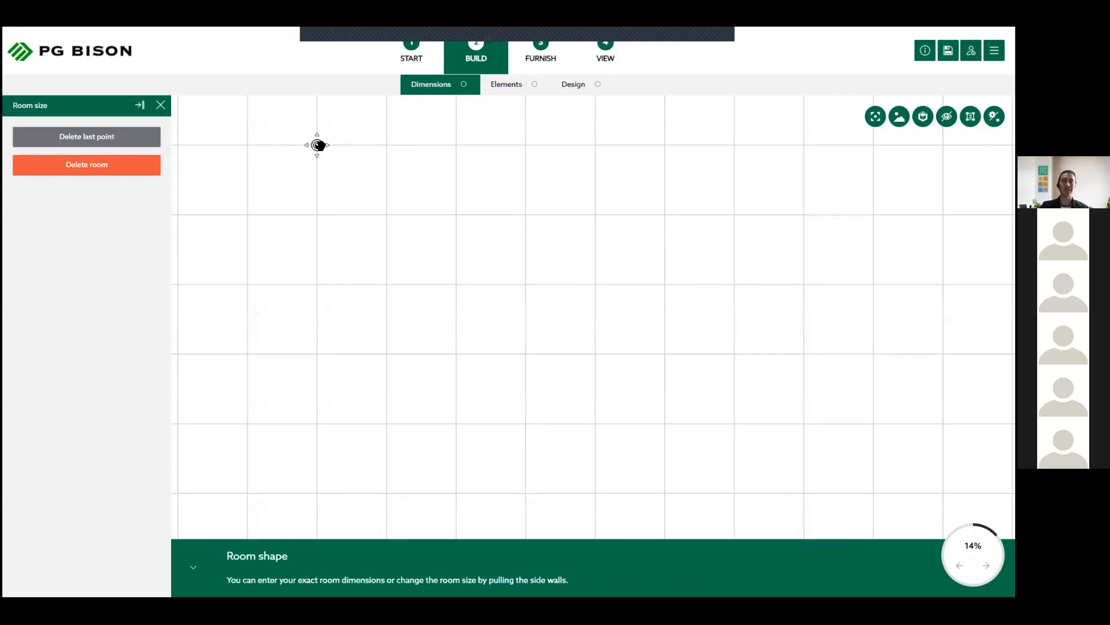
left_click_drag(317, 145, 628, 151)
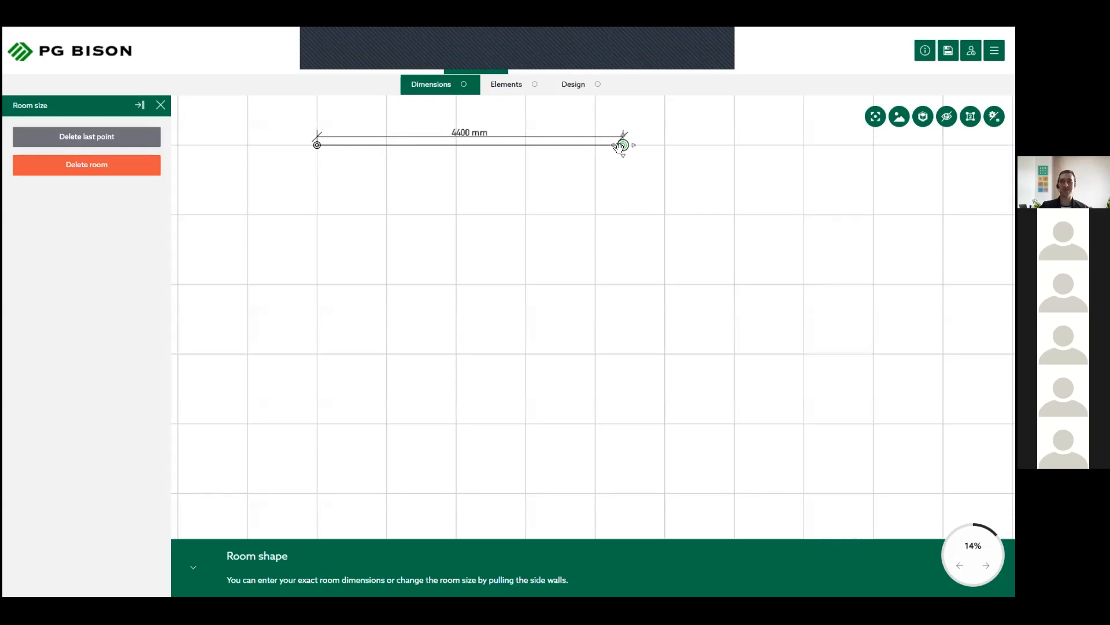
left_click_drag(624, 145, 623, 383)
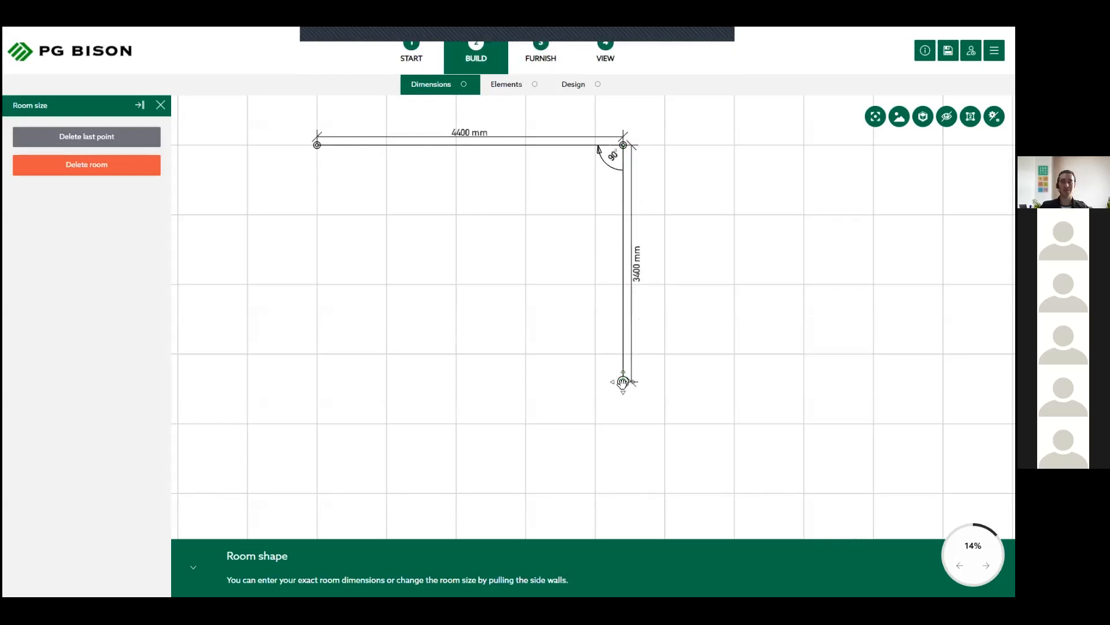
- Try a diagonal third wall, delete its last point, and close the outline as a 4400 × 3400 mm rectangular room
left_click_drag(623, 382, 498, 271)
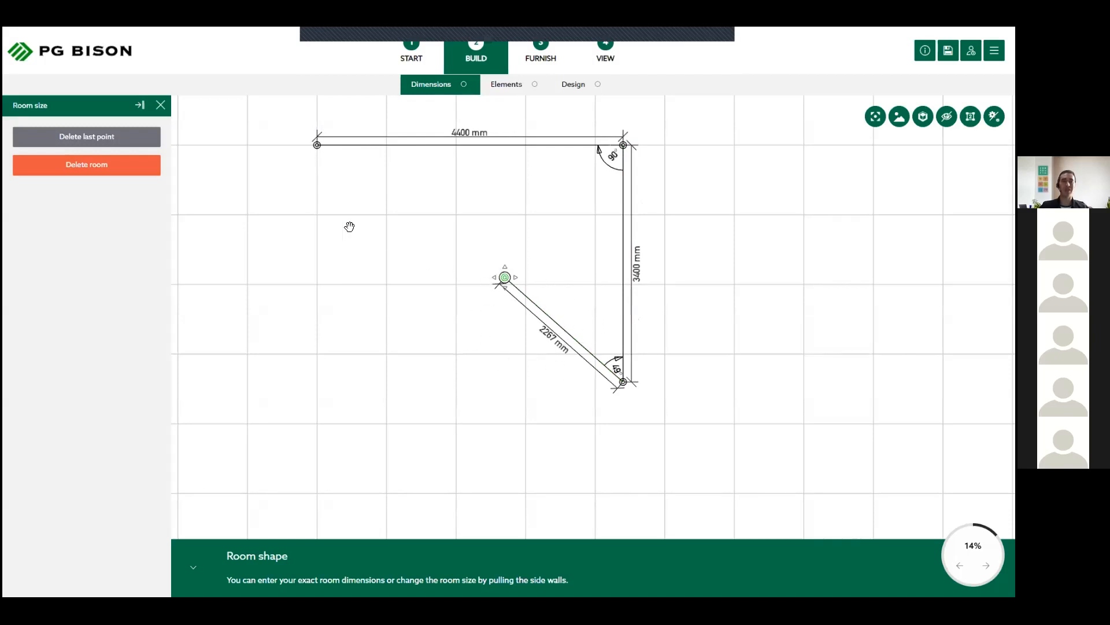
left_click(115, 149)
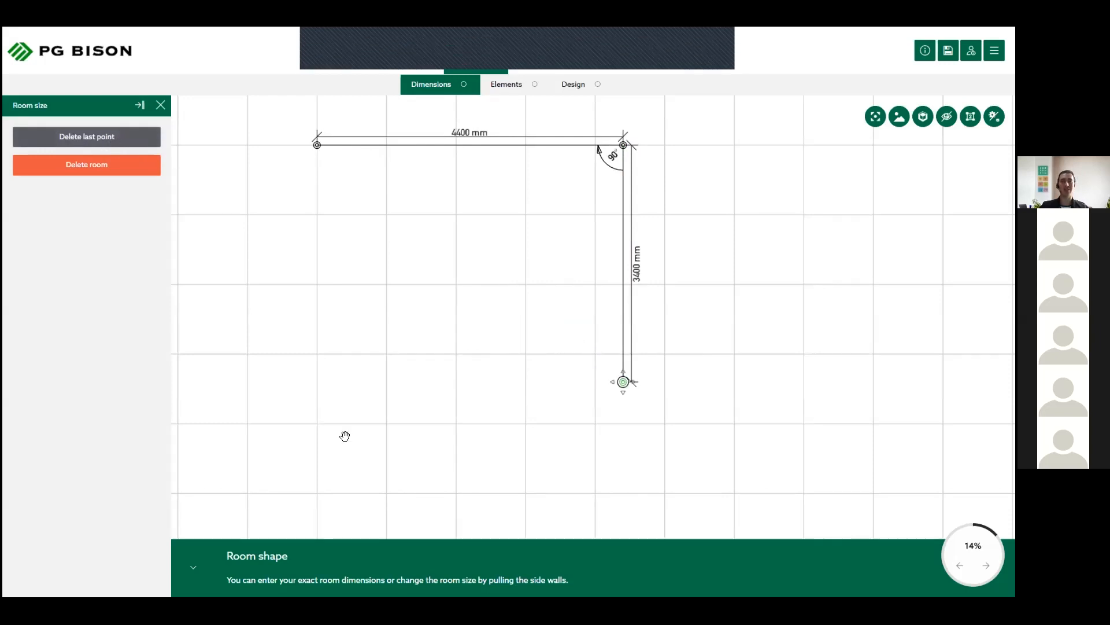
left_click_drag(623, 382, 322, 387)
left_click_drag(322, 387, 317, 145)
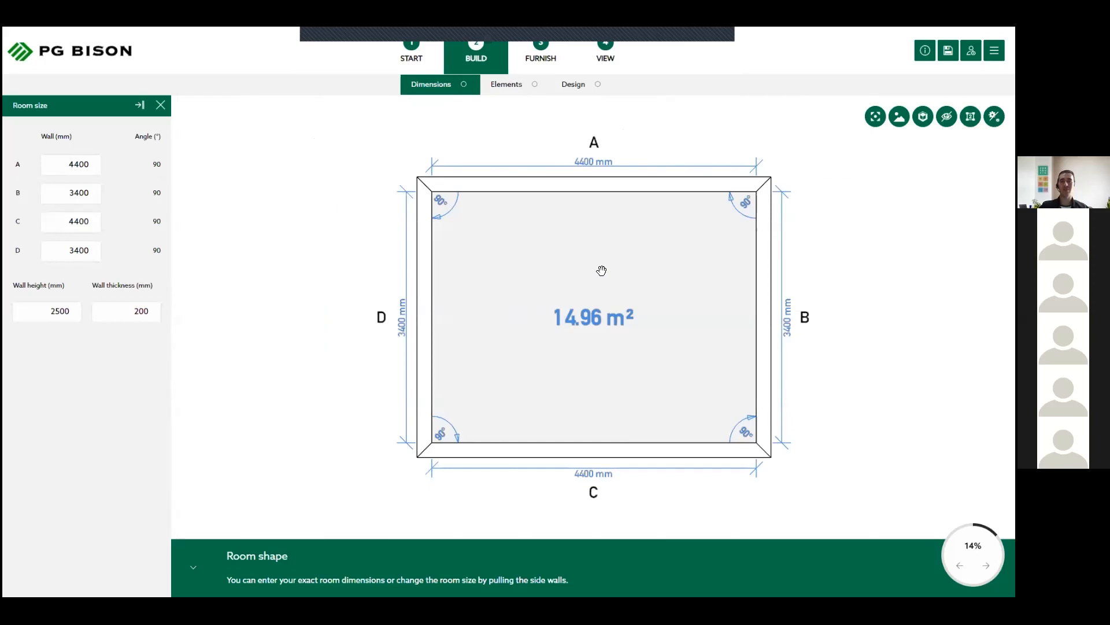
- Examine the room plan's walls, lengths and corner angles at different zoom levels and positions
mouse_move(575, 260)
left_mouse_down()
mouse_move(417, 268)
mouse_move(530, 313)
mouse_move(621, 274)
mouse_move(518, 245)
mouse_move(485, 251)
mouse_move(548, 245)
mouse_move(504, 270)
mouse_move(536, 233)
mouse_move(502, 268)
mouse_move(520, 267)
left_mouse_up()
scroll(520, 266, "up", 5)
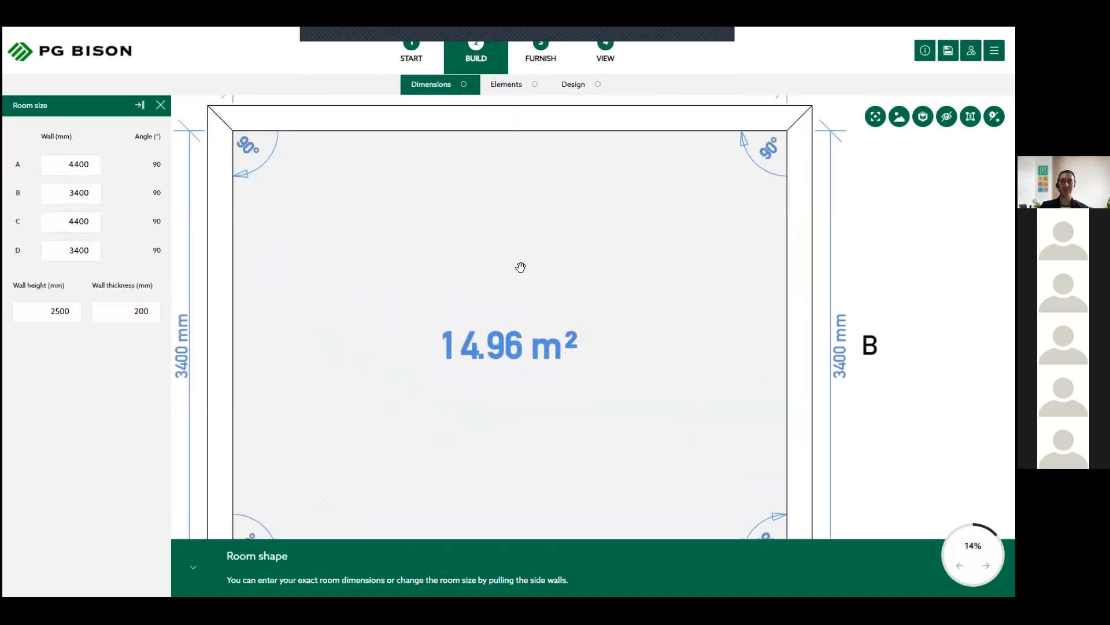
scroll(512, 268, "down", 5)
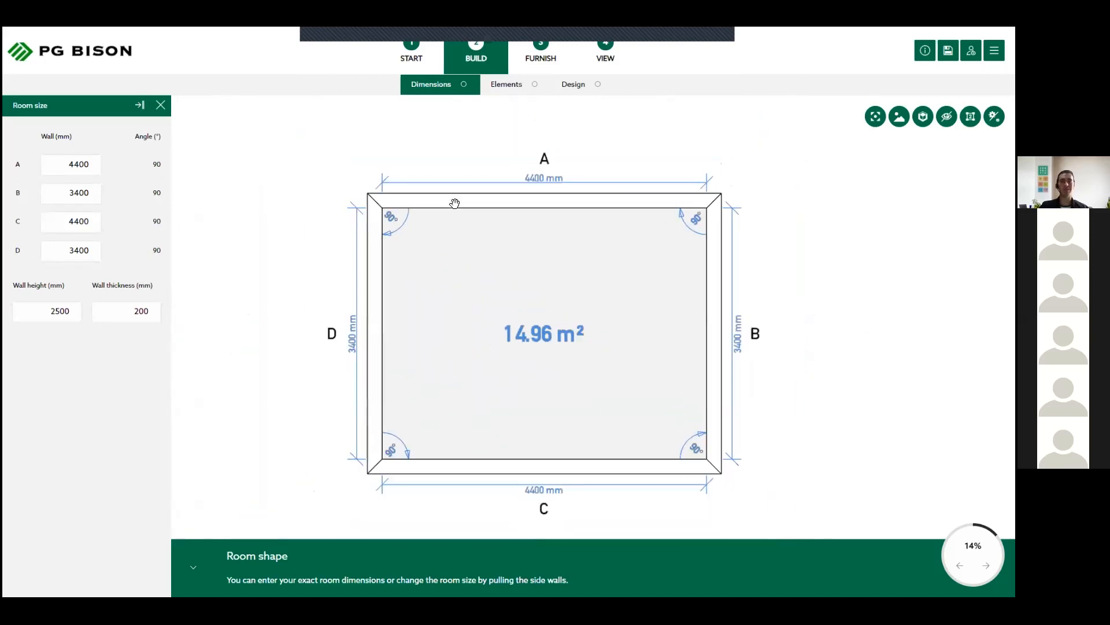
scroll(455, 203, "up", 2)
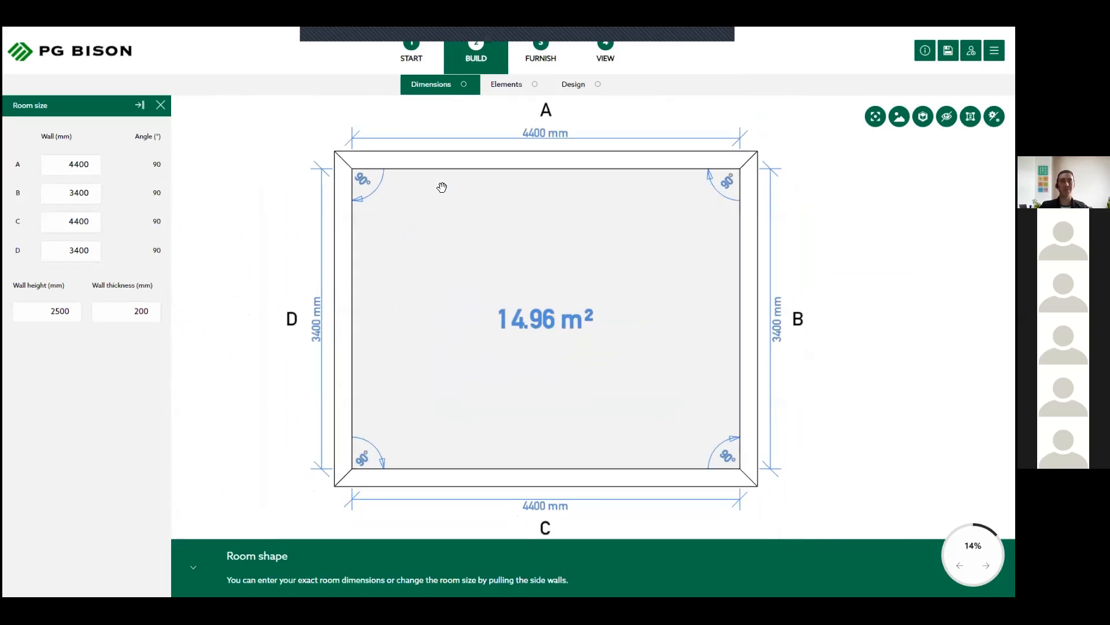
scroll(441, 187, "up", 3)
left_click_drag(439, 185, 508, 269)
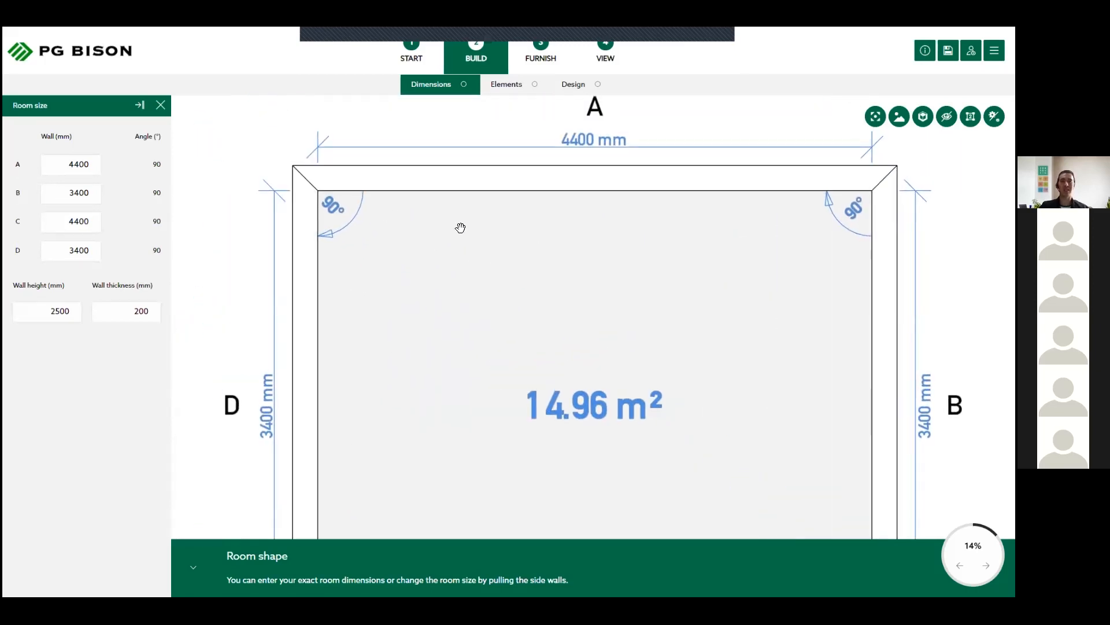
scroll(480, 238, "down", 3)
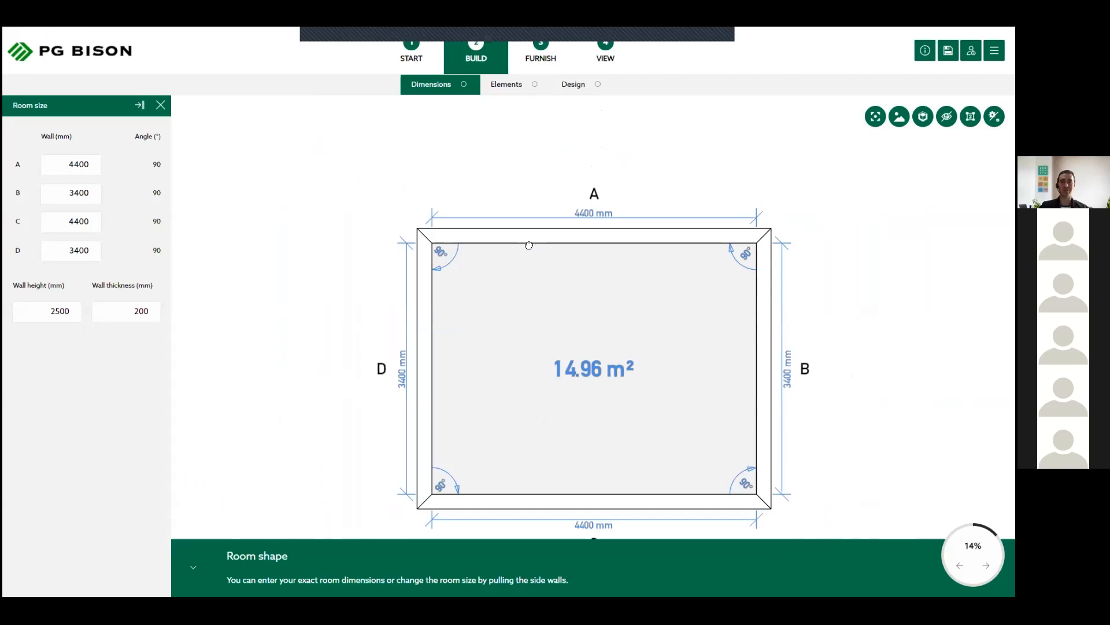
scroll(528, 245, "down", 2)
left_click_drag(528, 245, 514, 244)
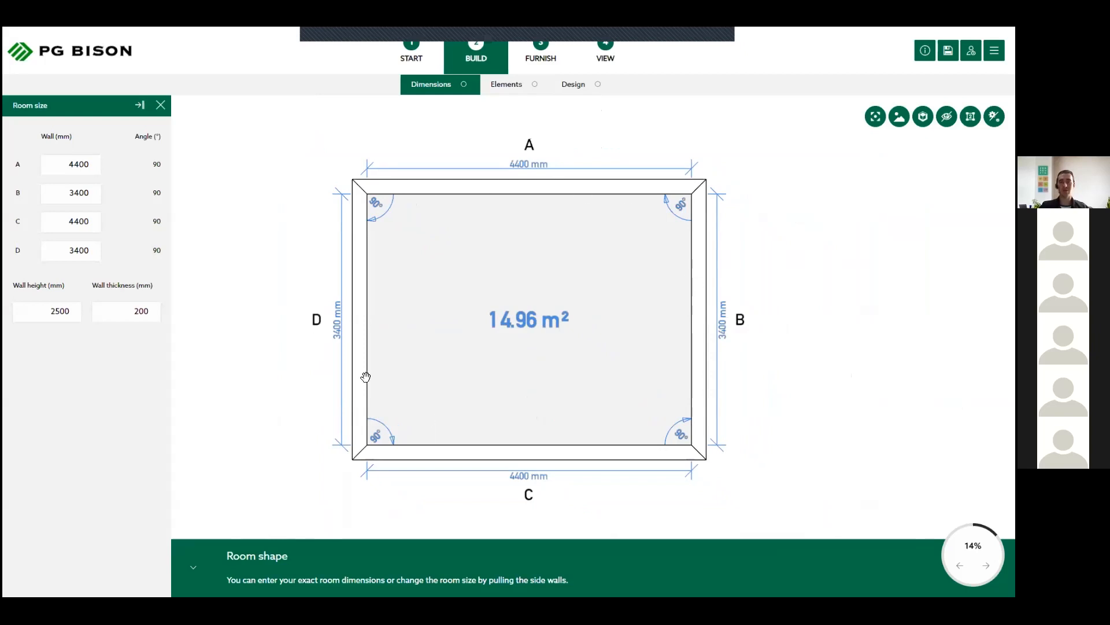
left_click(697, 308)
mouse_move(764, 300)
left_mouse_down()
mouse_move(884, 300)
mouse_move(674, 285)
mouse_move(763, 289)
left_mouse_up()
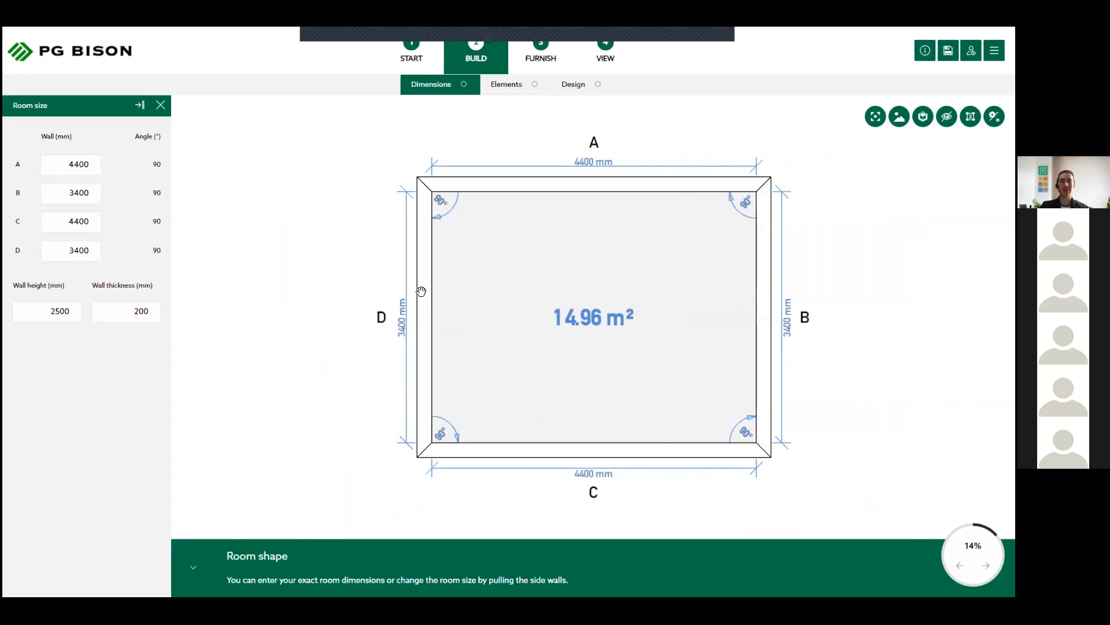
- Set the length of wall B to 4800 mm
left_click(73, 193)
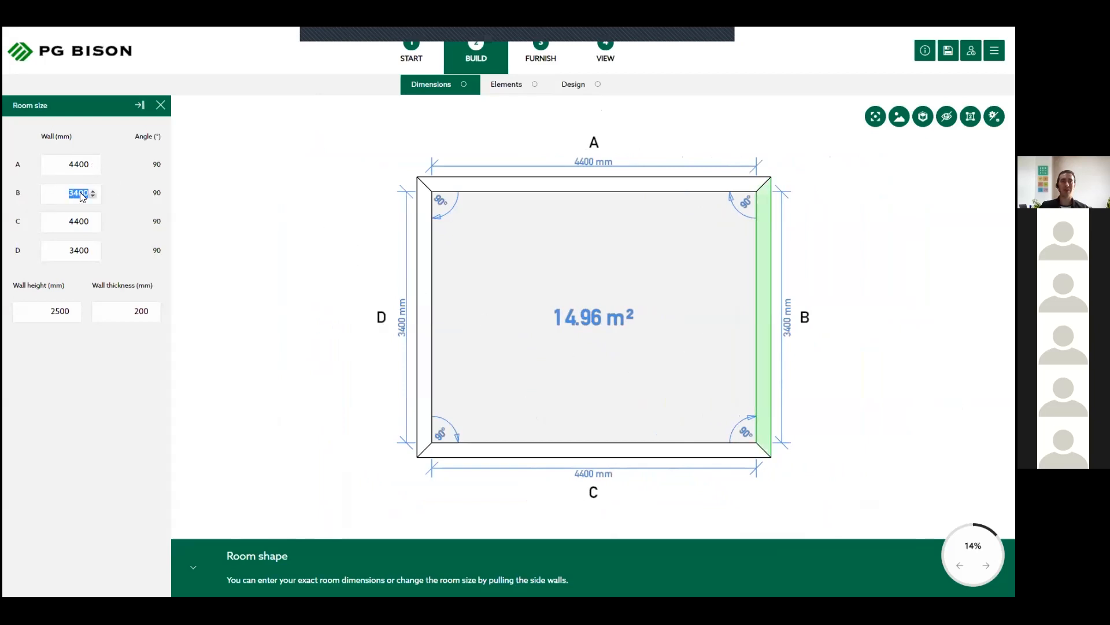
left_click(64, 163)
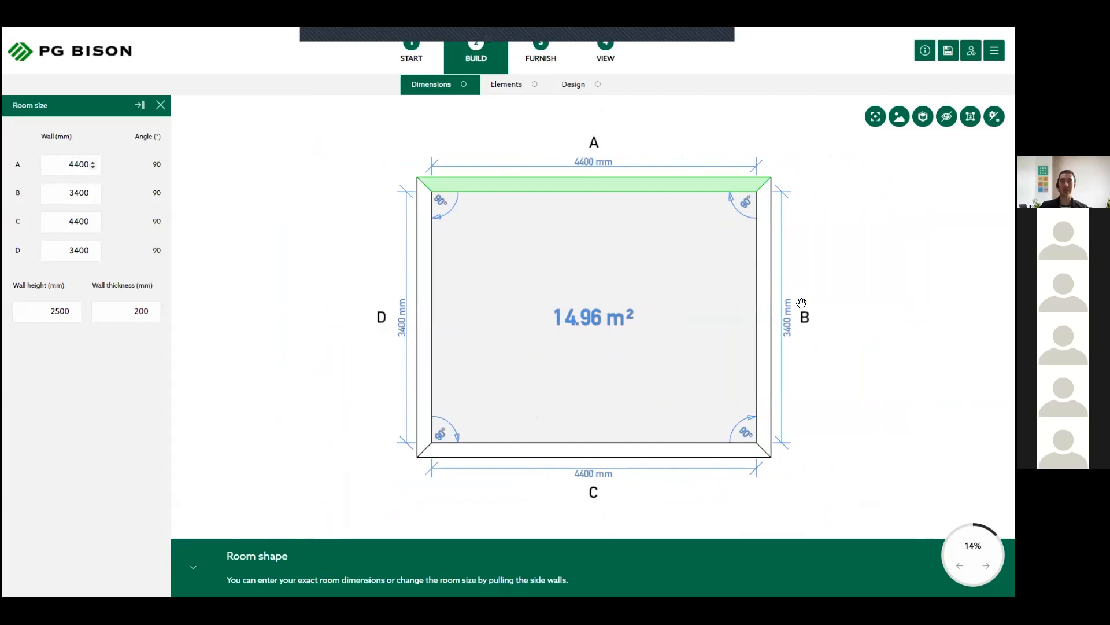
key("Tab")
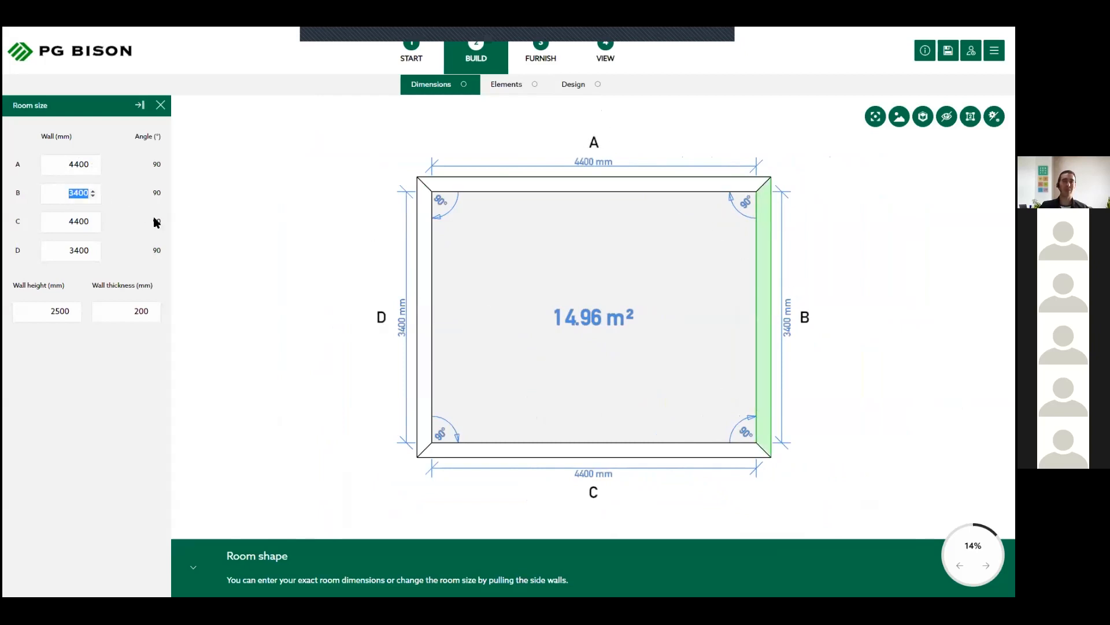
type("48")
key("Tab")
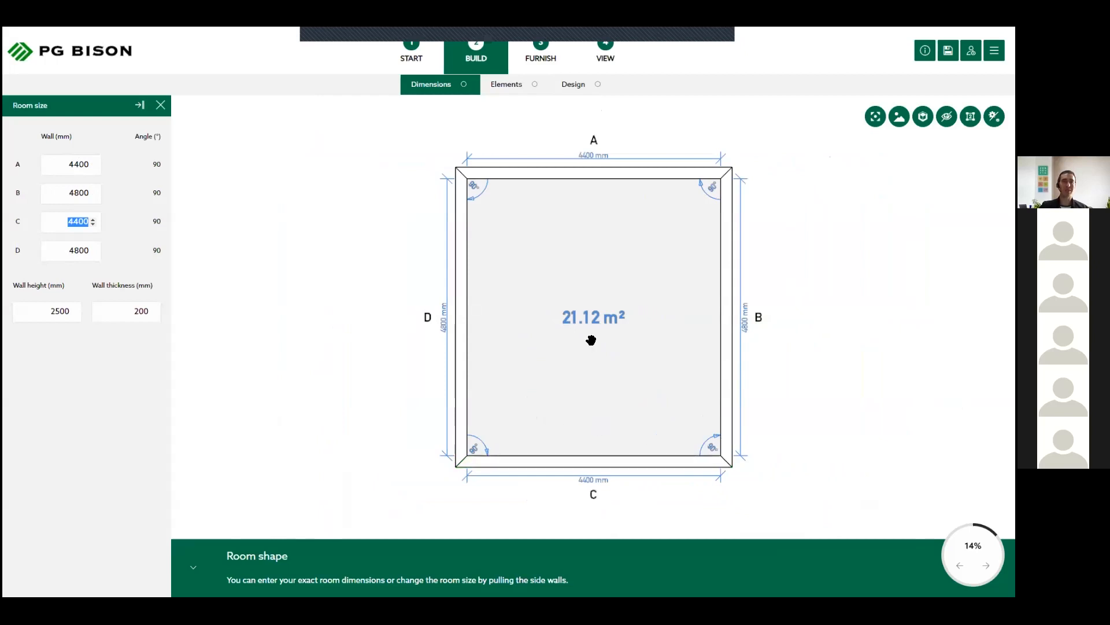
- Set the wall height to 2600 mm and the wall thickness to 220 mm
left_click(33, 313)
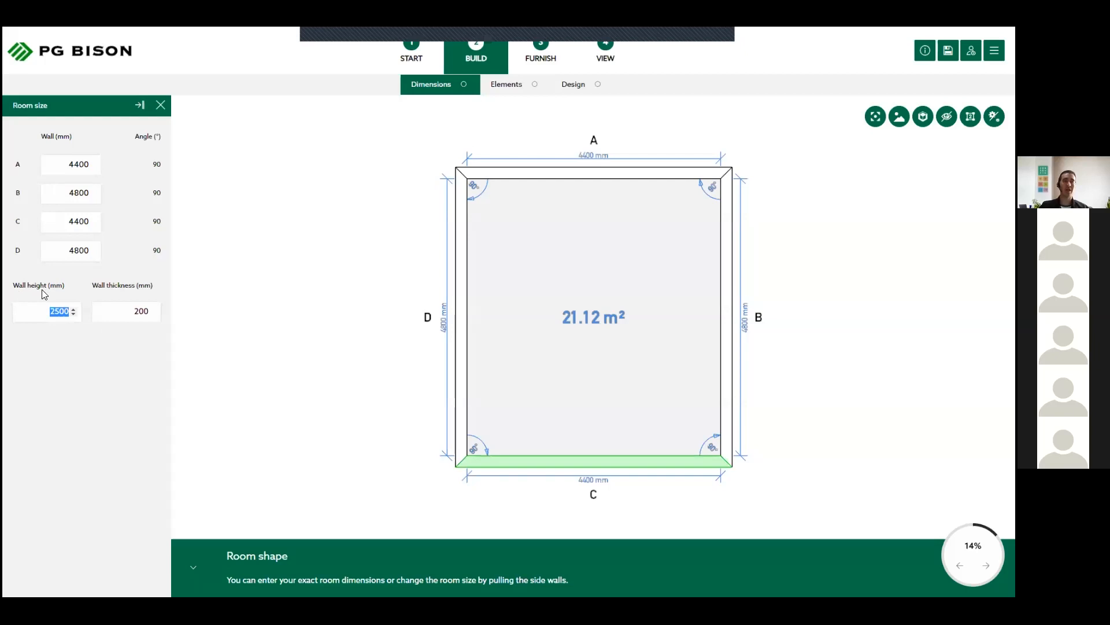
type("2")
key("Tab")
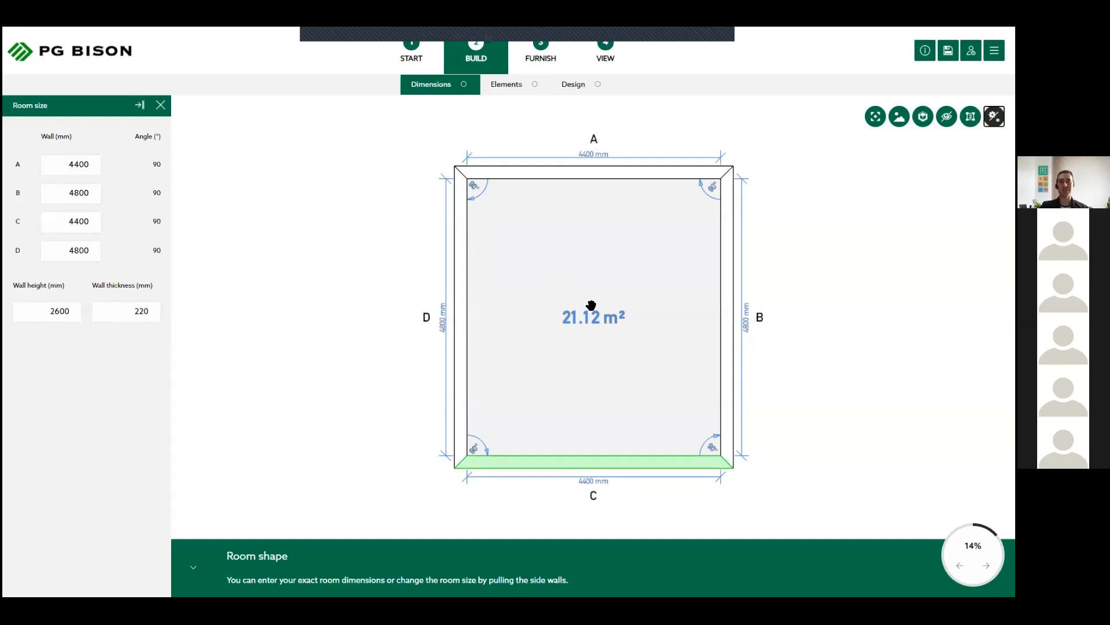
left_click(600, 261)
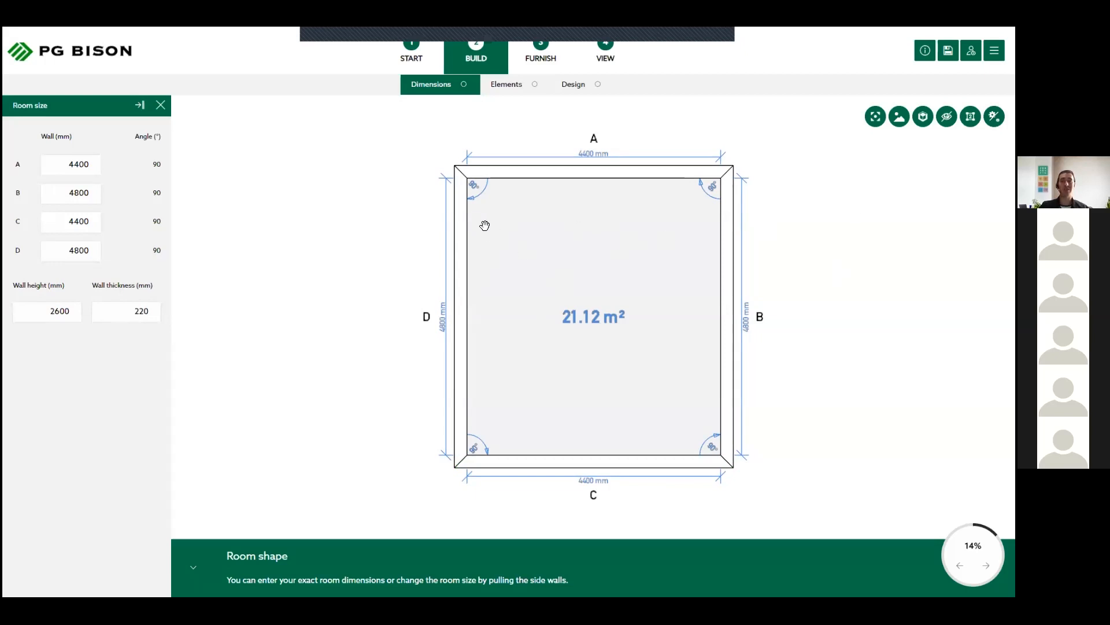
- View the resized plan at different positions and zoom levels, and restore the centred overview of the whole room
left_click_drag(424, 239, 471, 261)
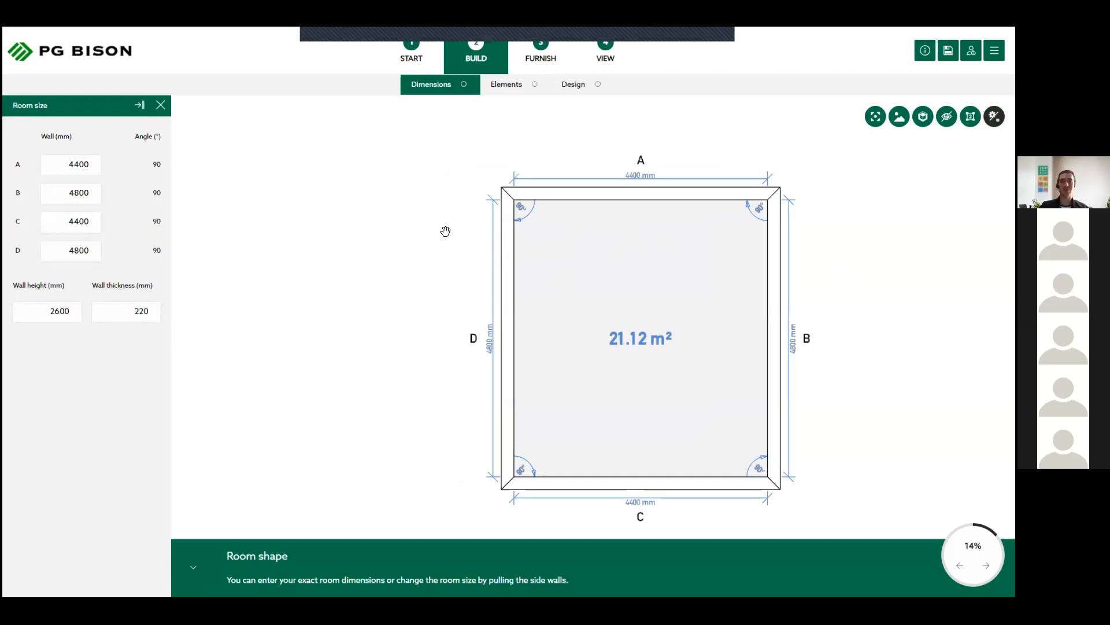
mouse_move(483, 260)
left_mouse_down()
mouse_move(574, 279)
mouse_move(454, 259)
left_mouse_up()
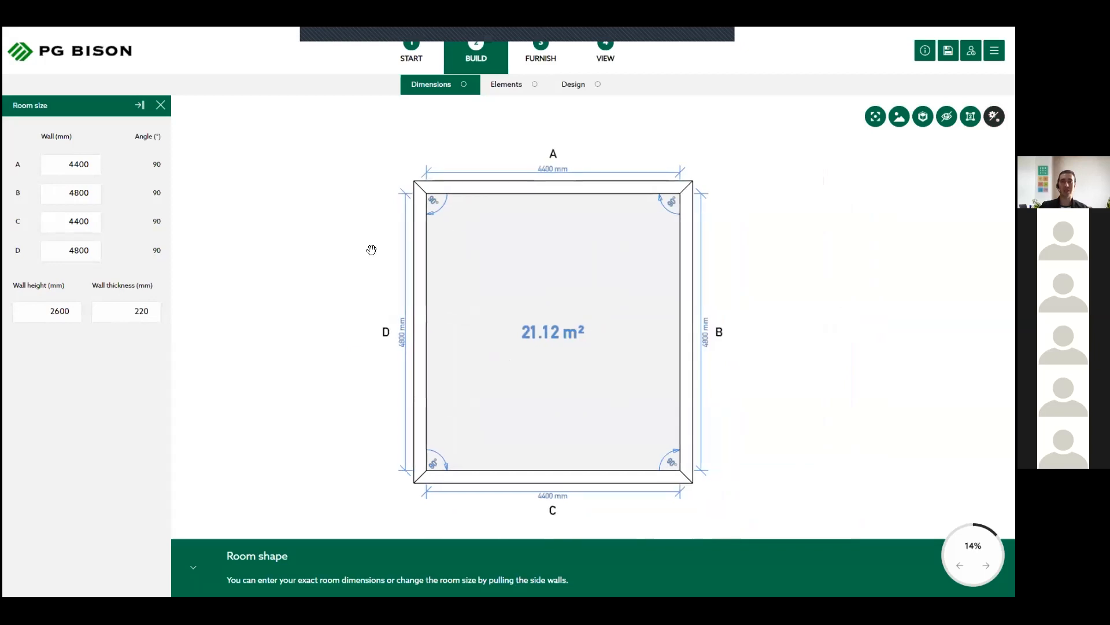
scroll(494, 244, "down", 3)
scroll(492, 253, "up", 6)
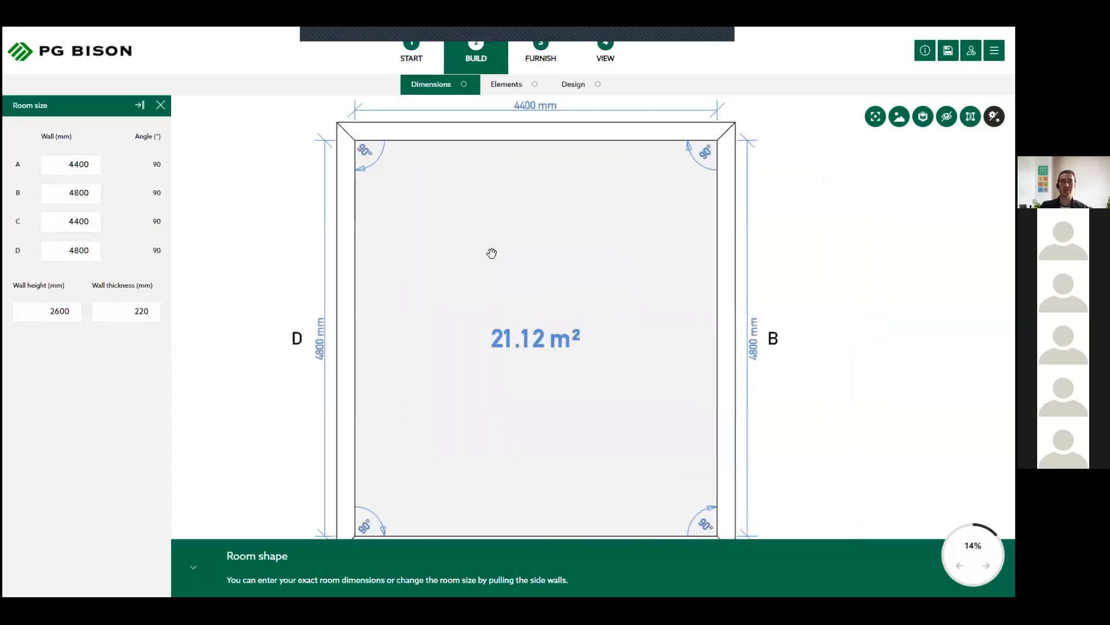
scroll(506, 310, "up", 5)
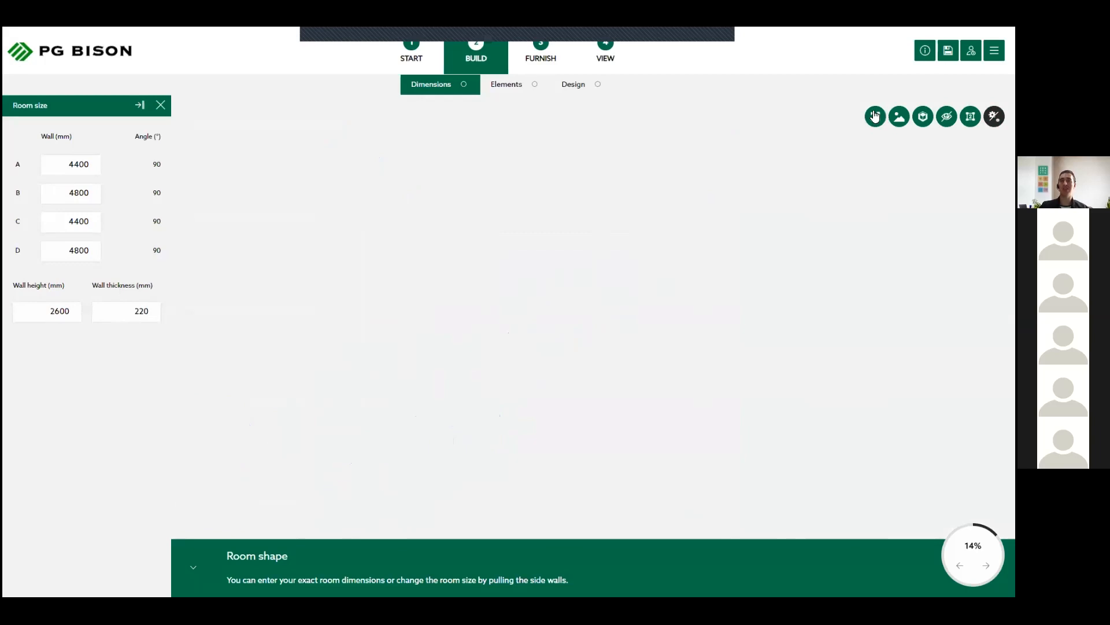
left_click(875, 116)
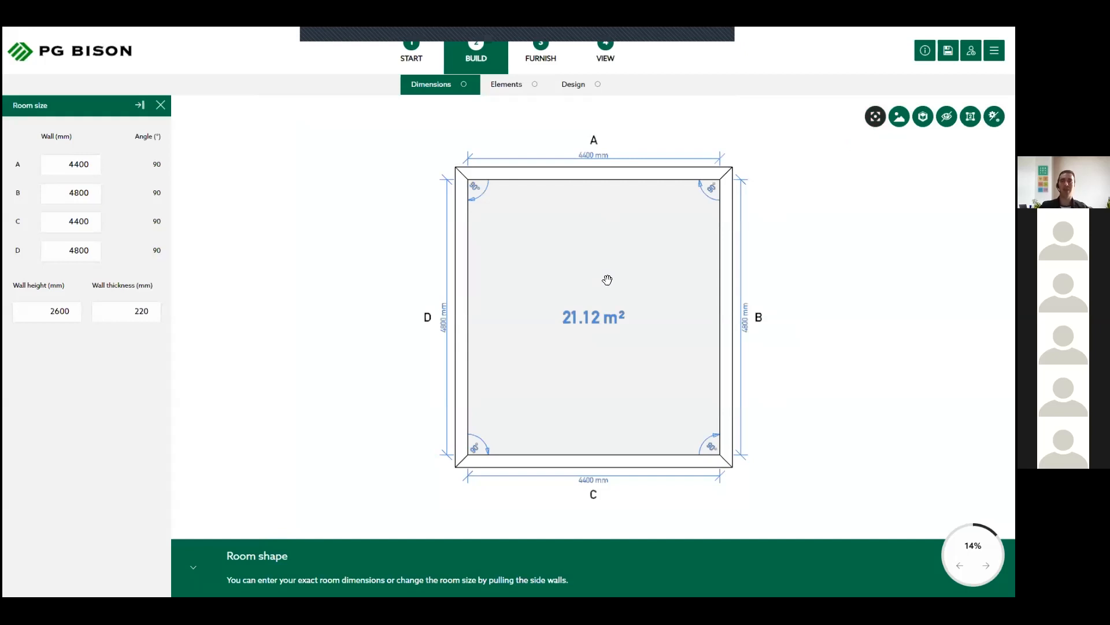
- Preview the floor plan with realistic textures on and off, and view the room in 3D from a rotated angle
left_click(900, 117)
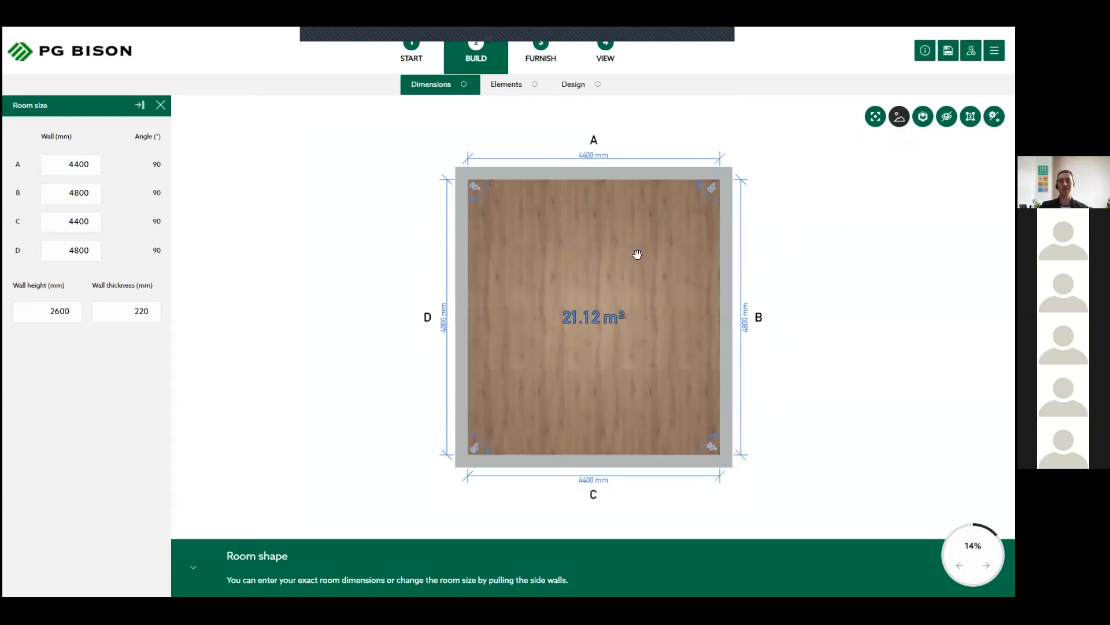
left_click(901, 118)
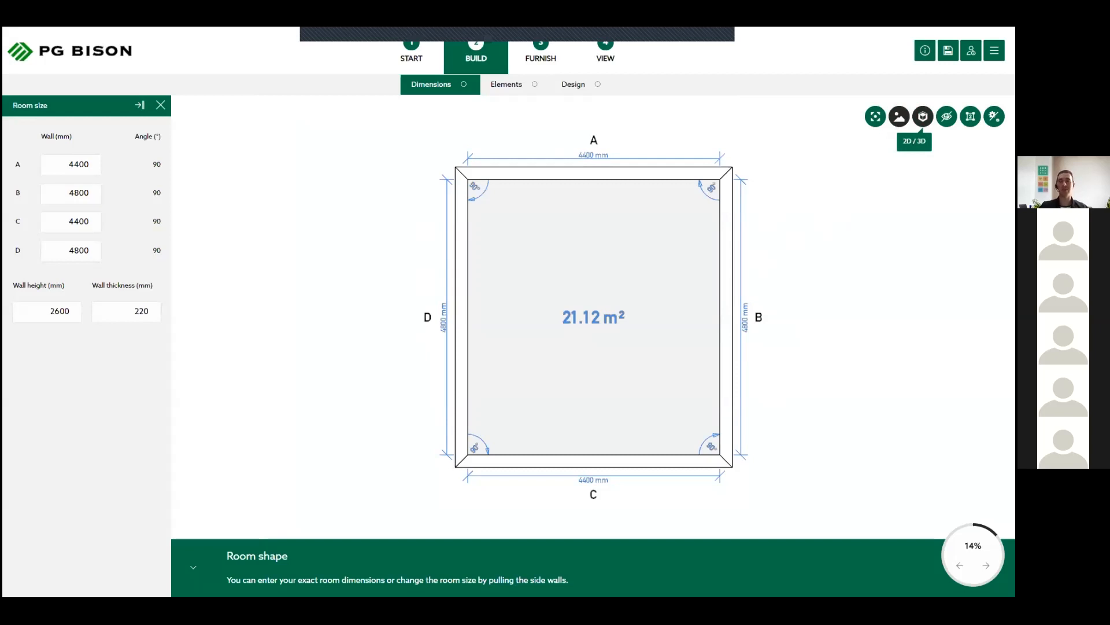
left_click(923, 116)
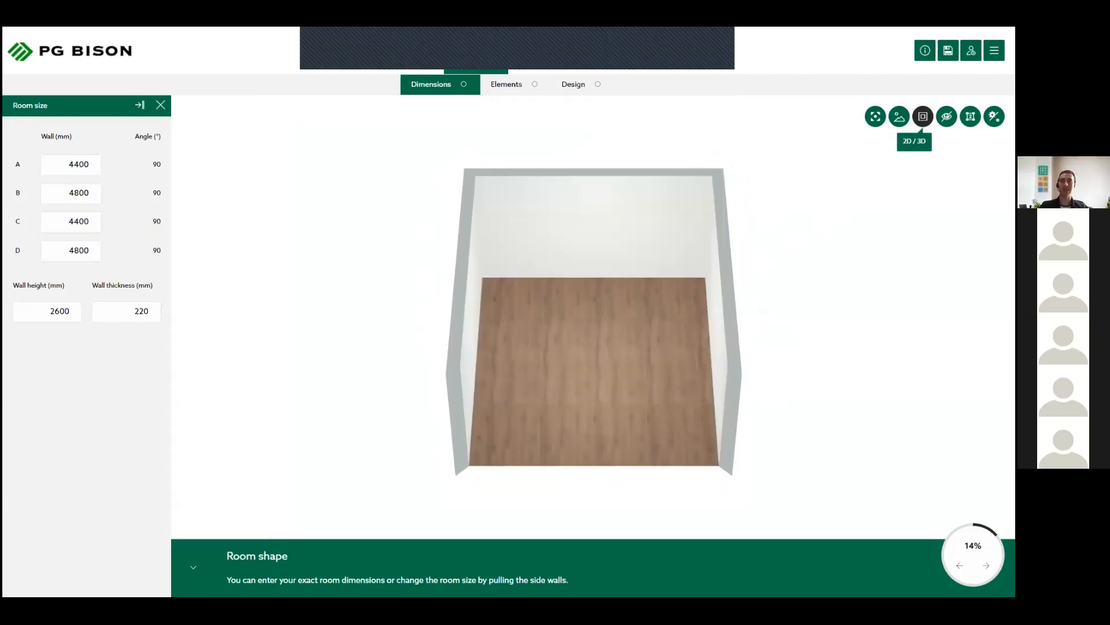
left_click_drag(771, 335, 854, 241)
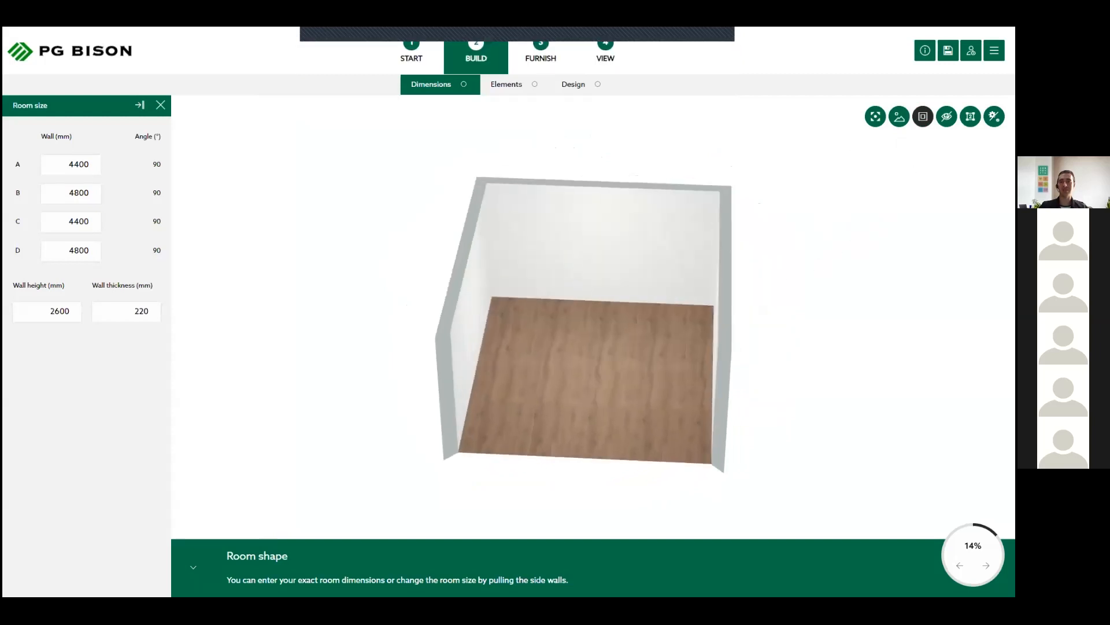
- Return to the 2D plan, enable changing the room dimensions and try pulling the corner between walls B and C
left_click(923, 117)
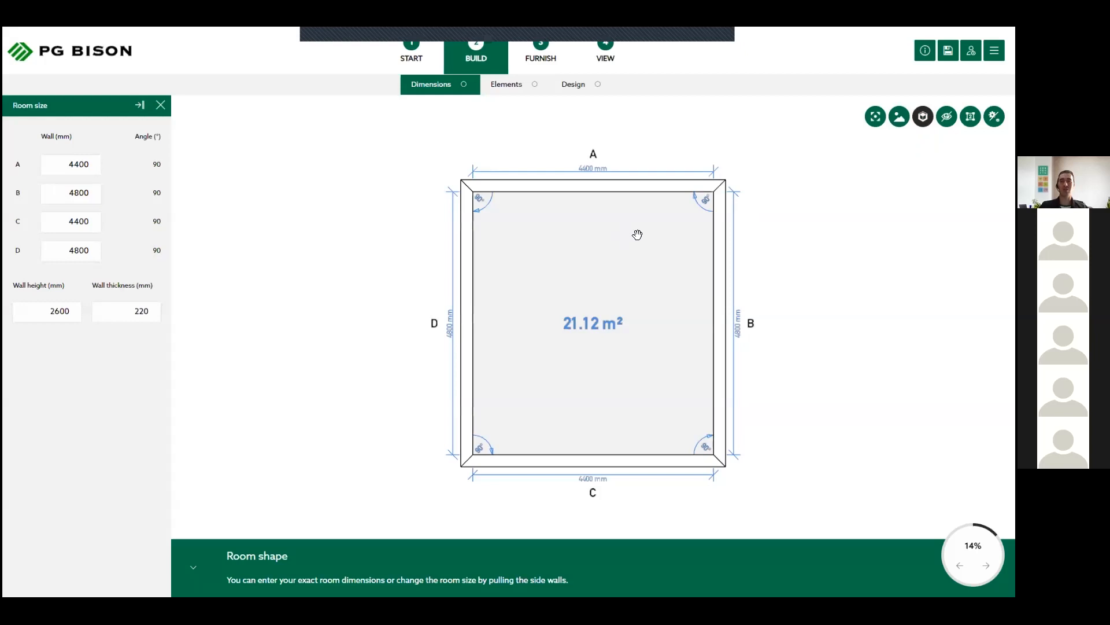
left_click(718, 384)
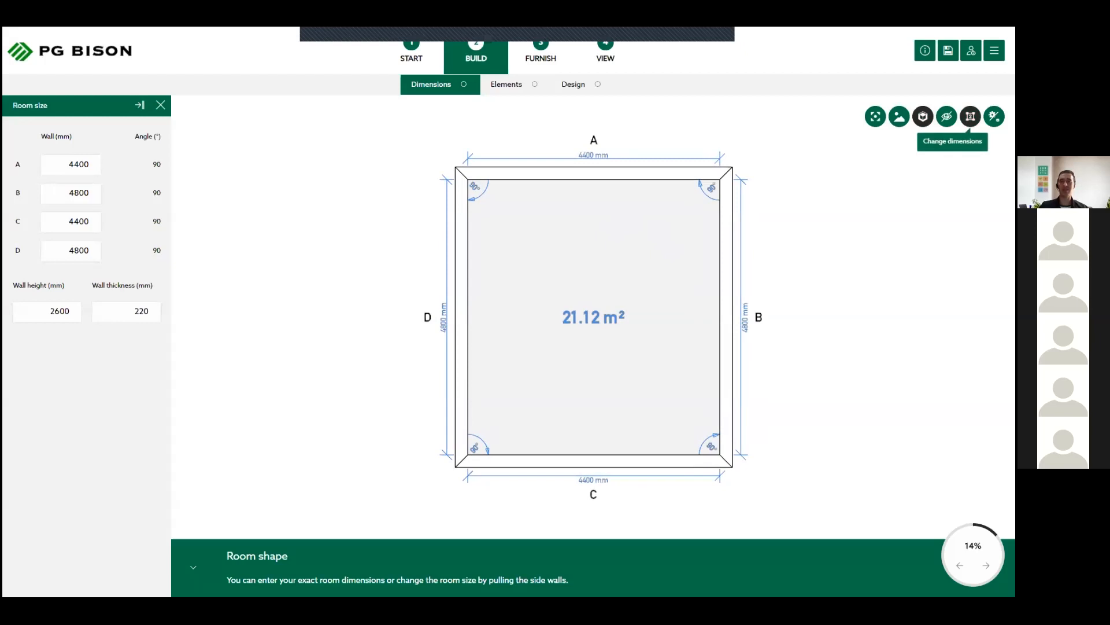
left_click(970, 116)
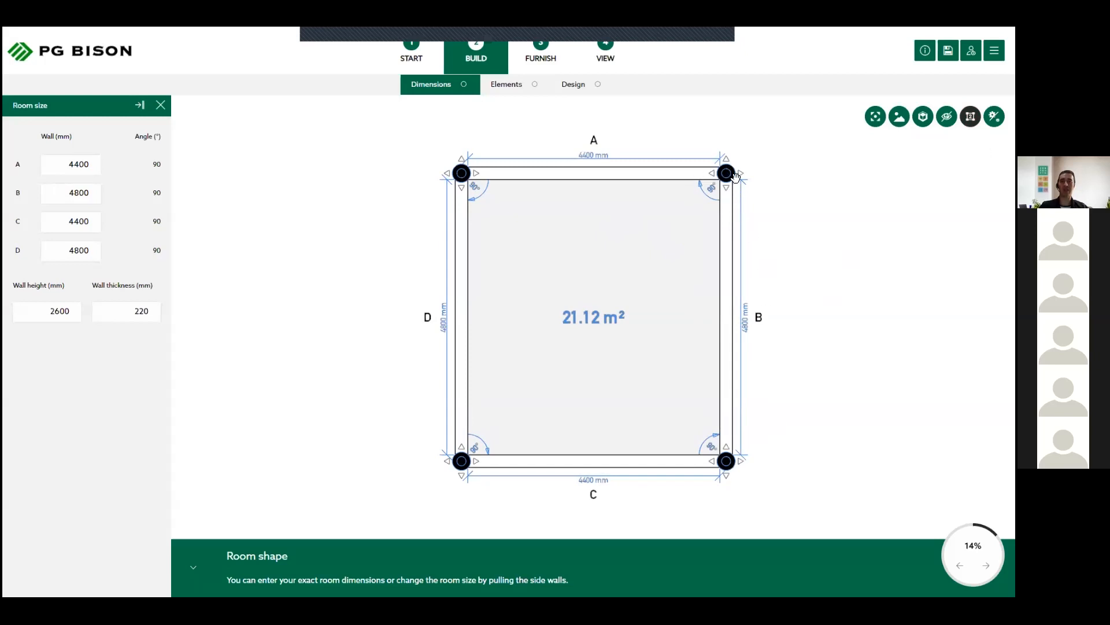
mouse_move(746, 457)
left_mouse_down()
mouse_move(792, 432)
mouse_move(790, 418)
mouse_move(695, 409)
mouse_move(701, 503)
mouse_move(780, 485)
mouse_move(769, 463)
mouse_move(720, 465)
mouse_move(728, 456)
mouse_move(702, 508)
mouse_move(767, 496)
mouse_move(726, 457)
left_mouse_up()
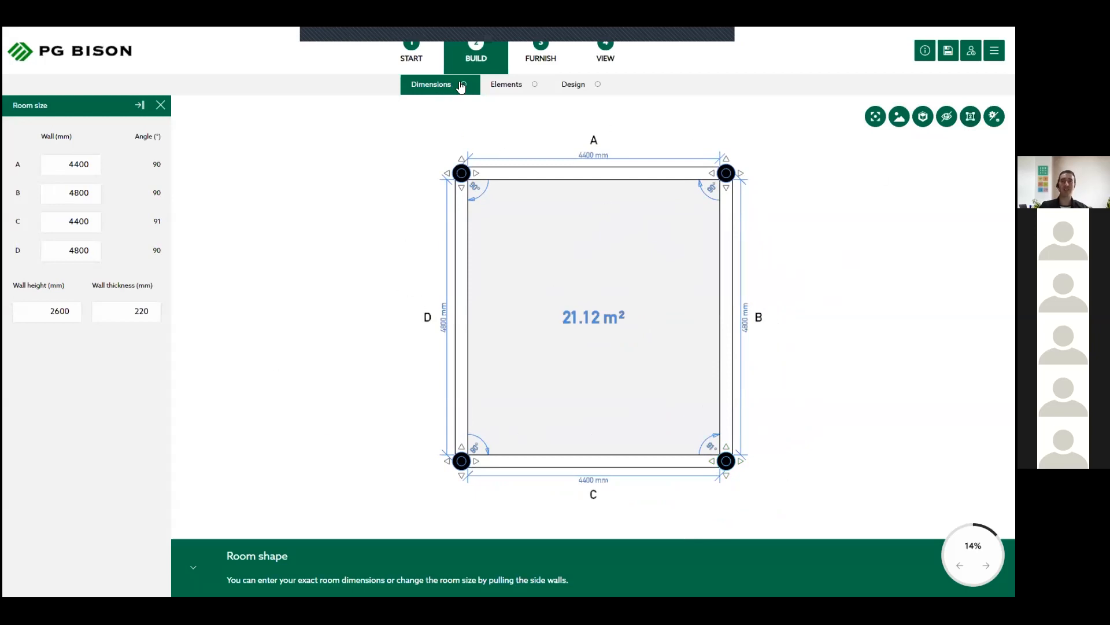
- Add a "Wooden door with glass 2" from the room elements and place it on wall C, about 1284 mm from wall B
left_click(507, 87)
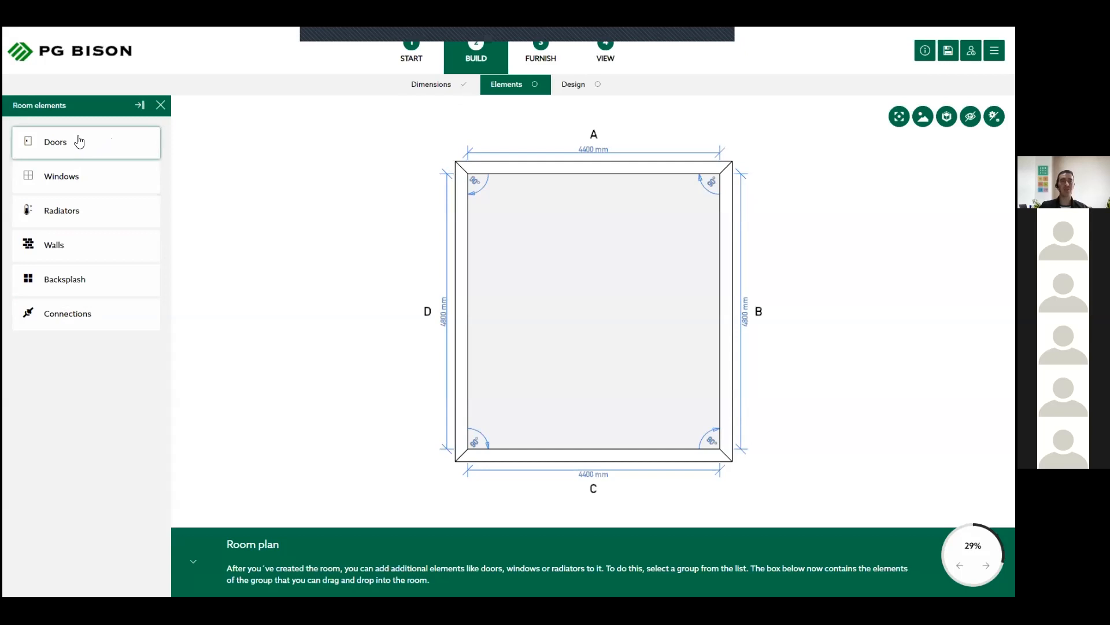
left_click(110, 144)
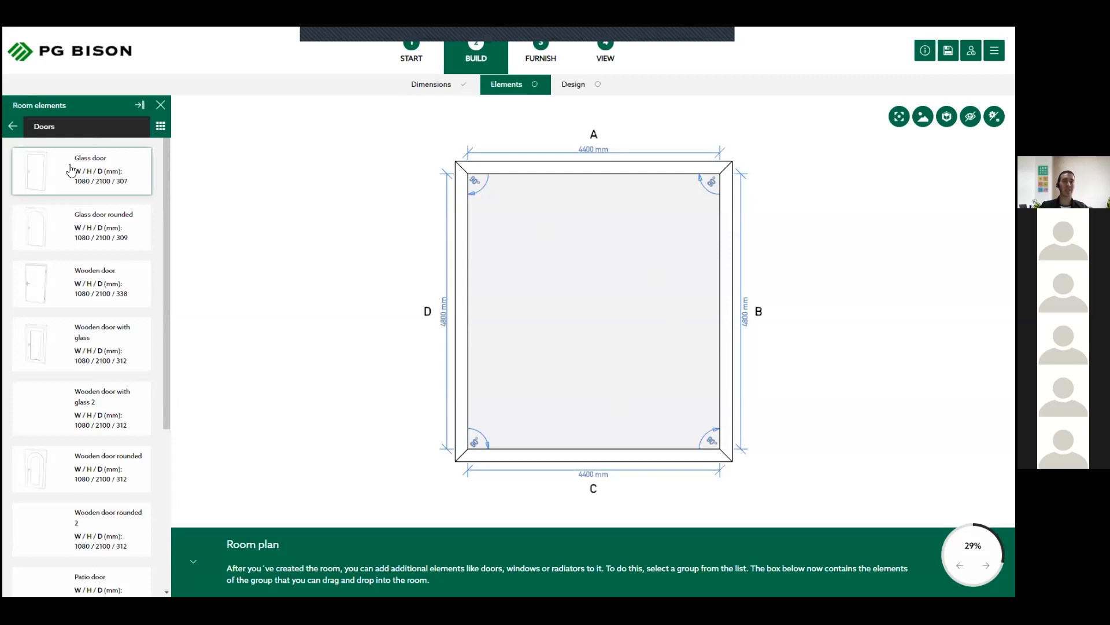
scroll(54, 477, "down", 3)
scroll(55, 476, "down", 1)
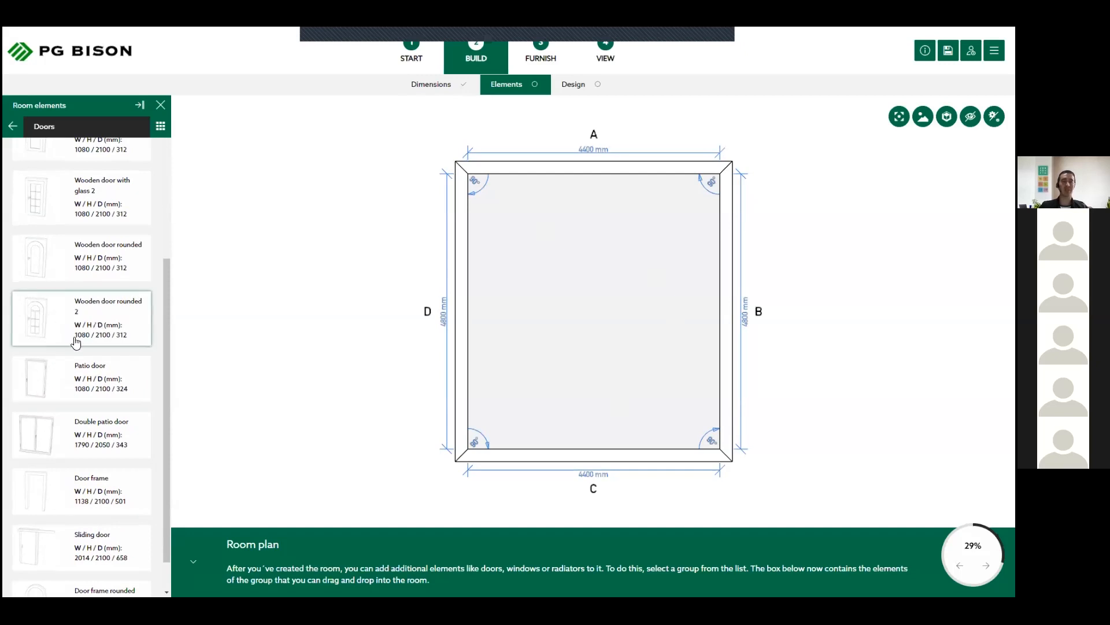
scroll(76, 342, "up", 4)
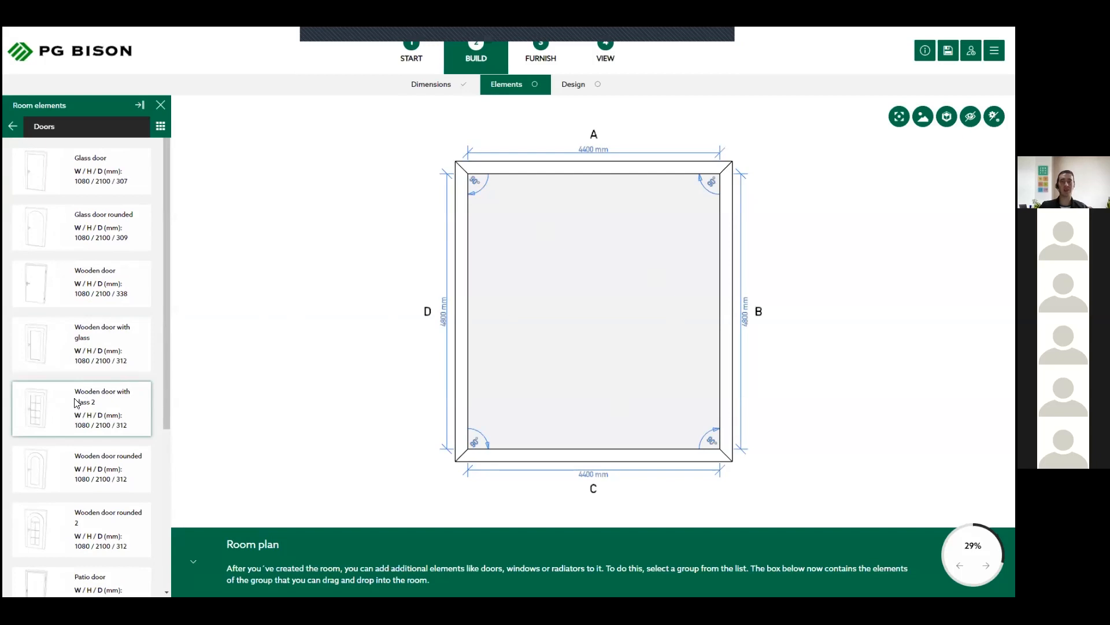
left_click(76, 403)
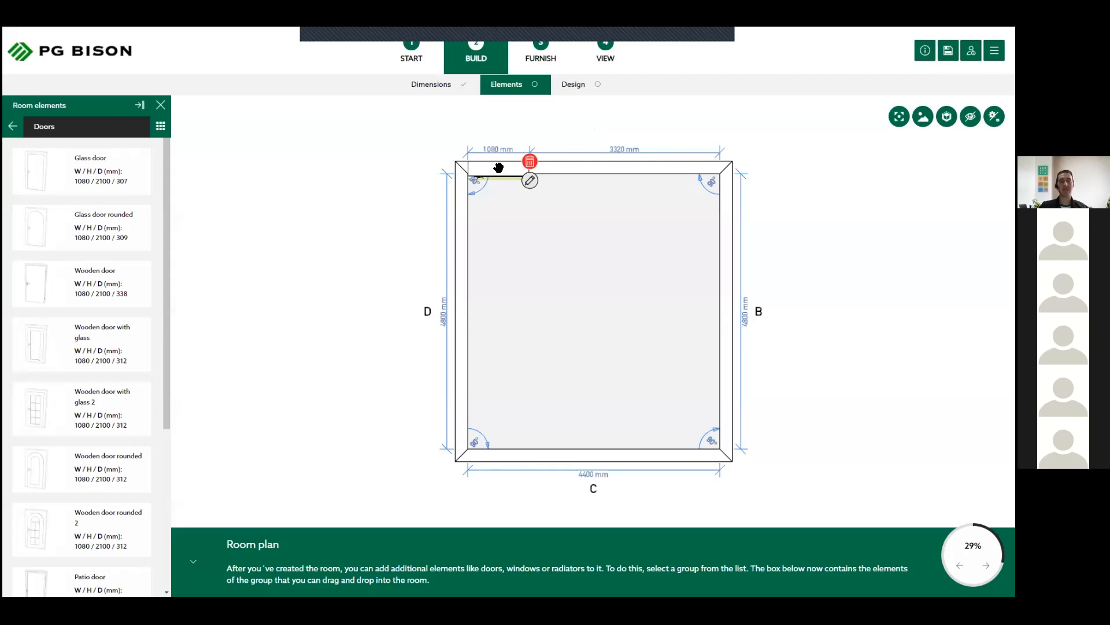
left_click_drag(499, 169, 500, 169)
left_click_drag(632, 169, 621, 455)
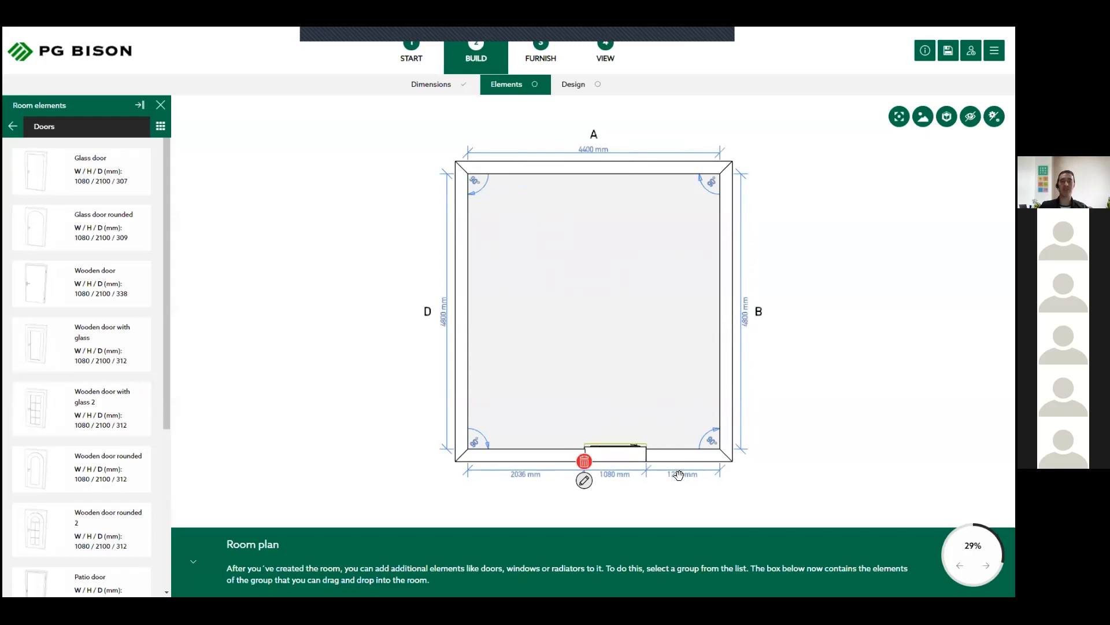
- Set the wall C door's left distance to 1400 mm and its door stop to Right front
left_click(650, 397)
left_click(624, 456)
left_click(584, 480)
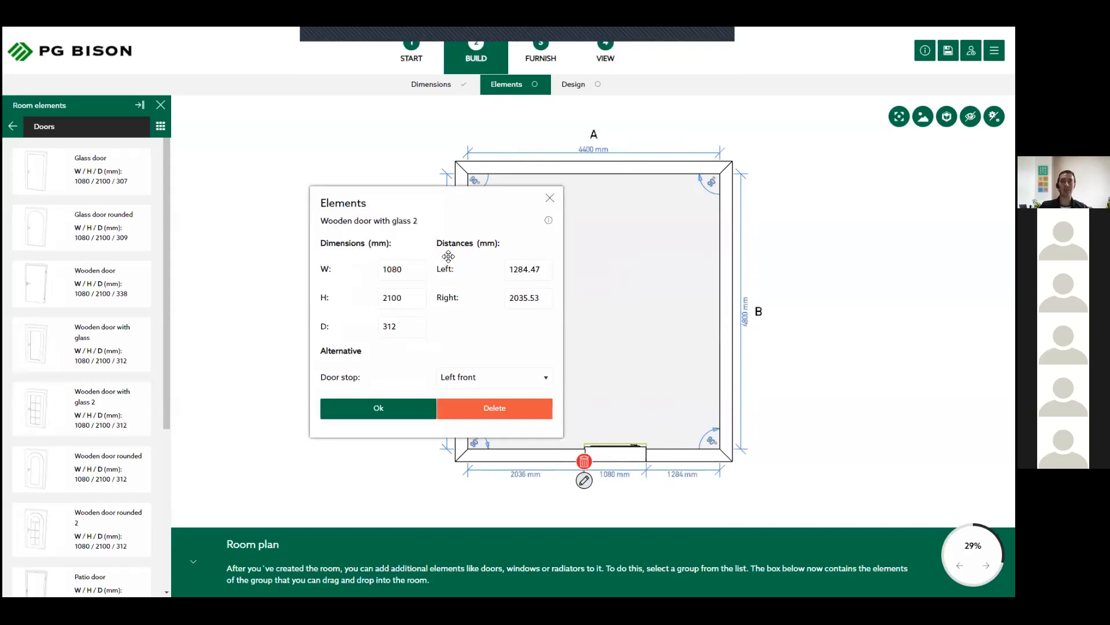
left_click_drag(405, 203, 325, 177)
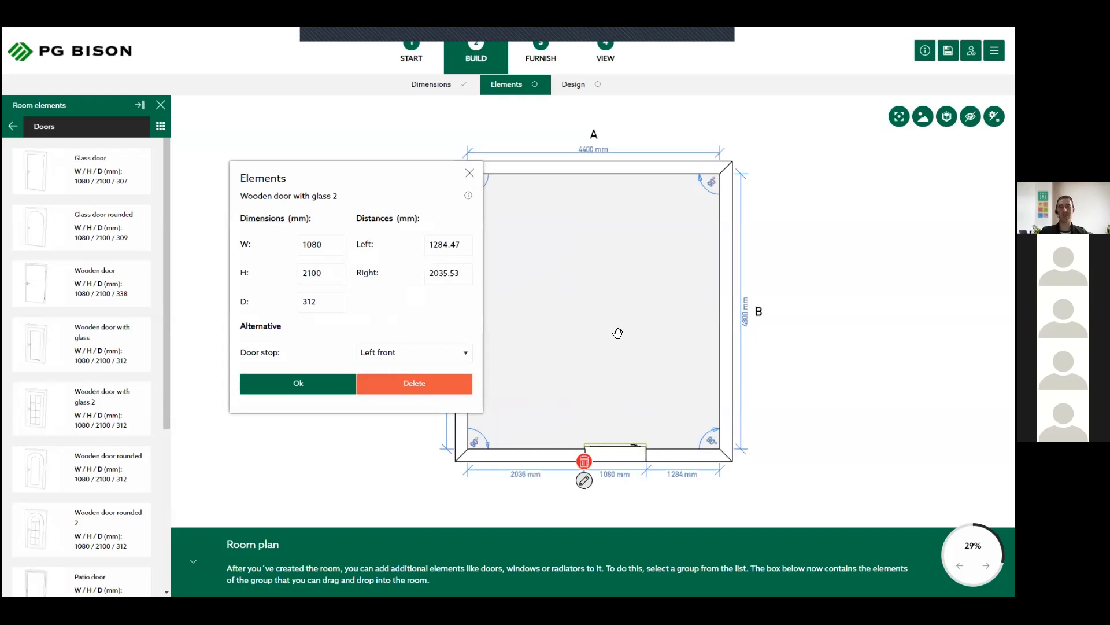
double_click(438, 243)
type("1400")
key("Tab")
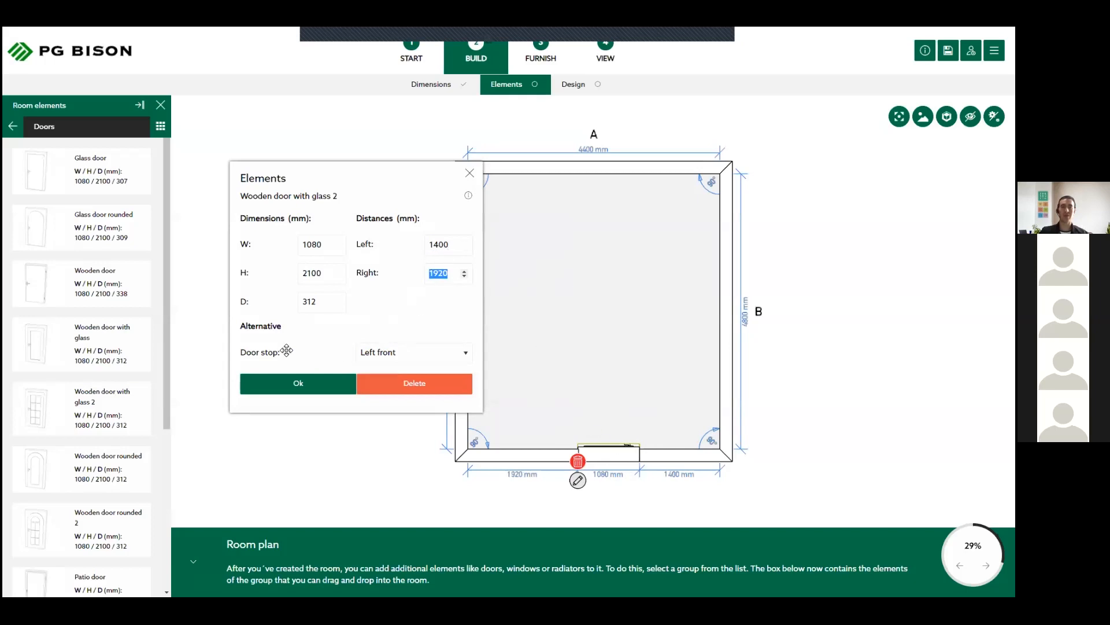
left_click(437, 352)
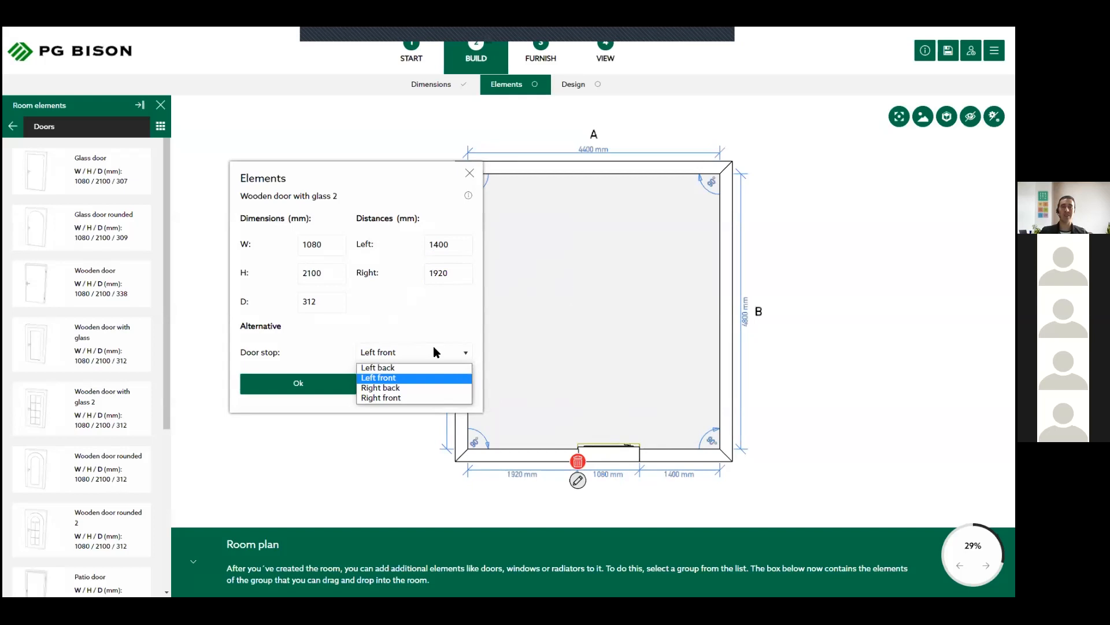
left_click(422, 394)
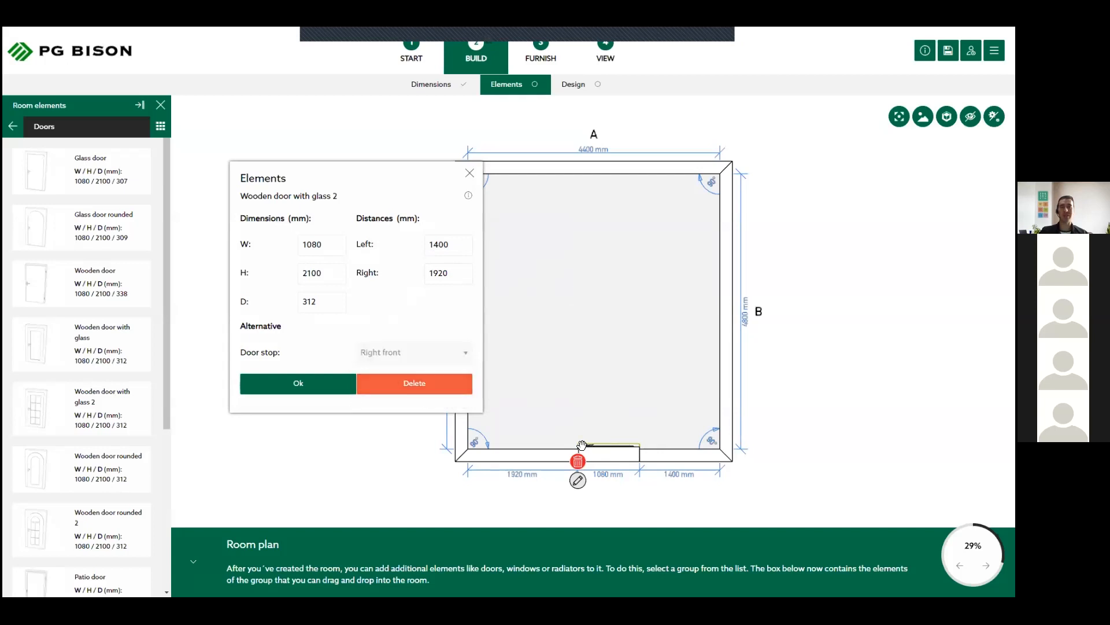
left_click(311, 386)
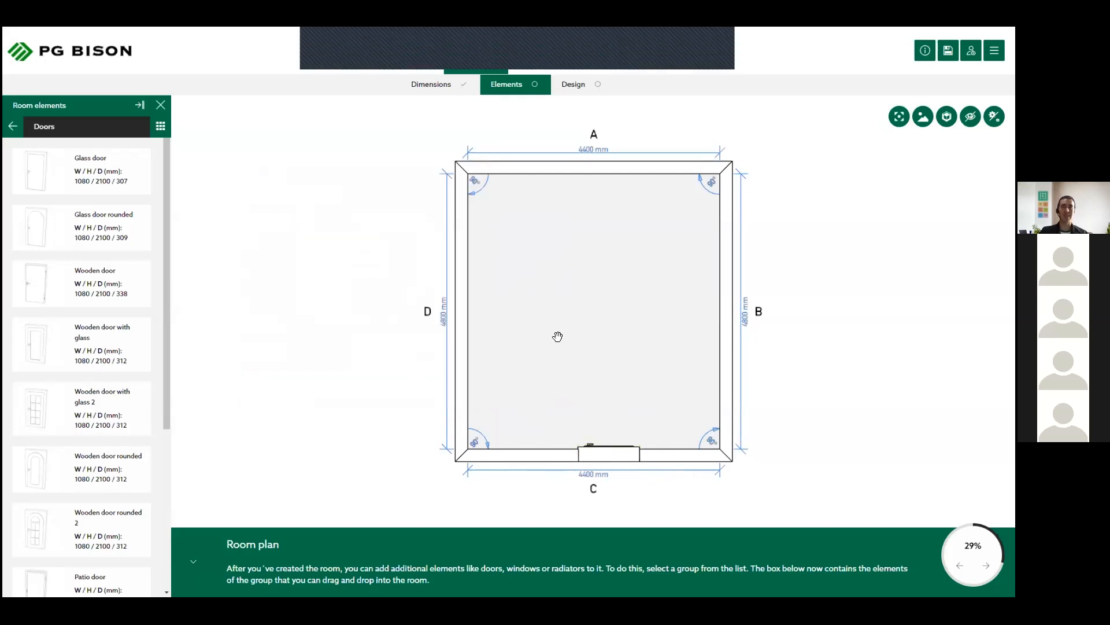
- Place a "Window double decorative 1,2m x 1m" on the upper half of wall D
left_click(13, 126)
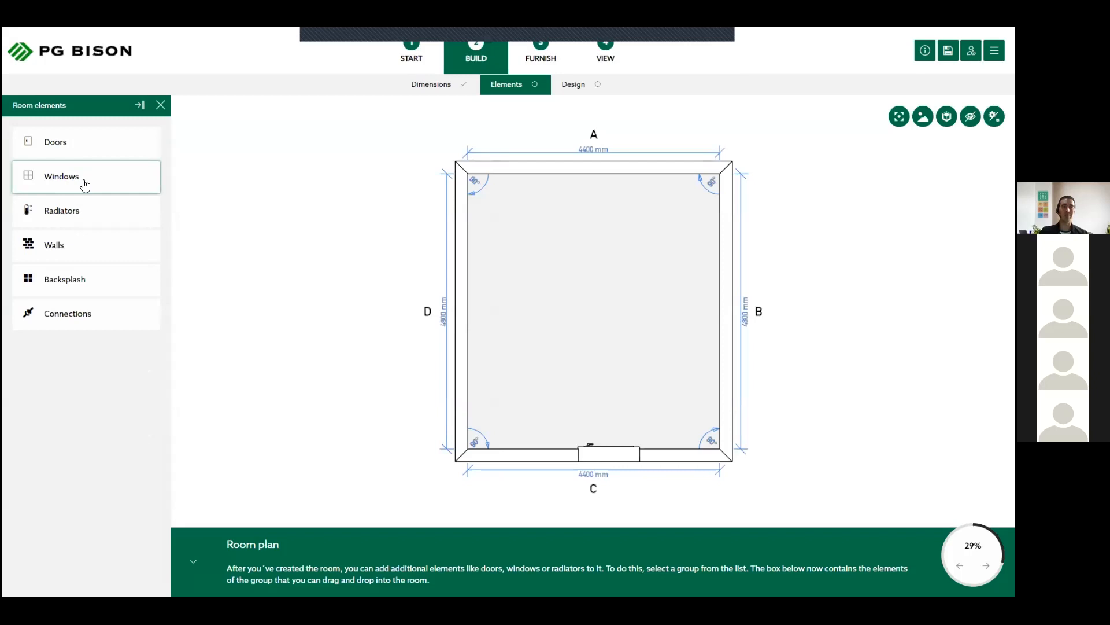
left_click(86, 177)
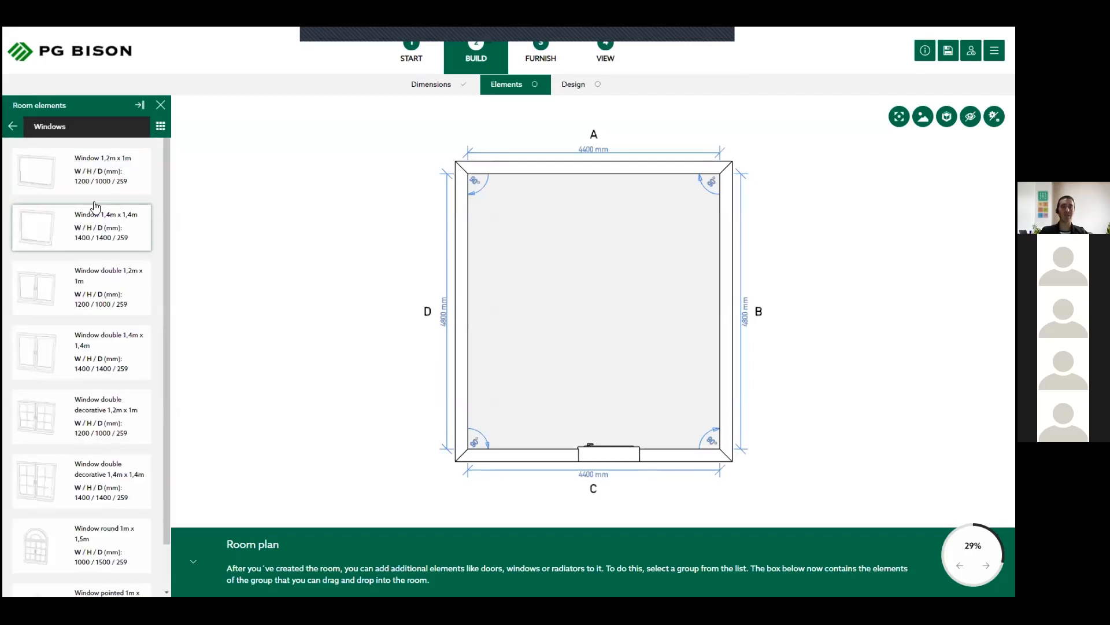
scroll(106, 424, "down", 1)
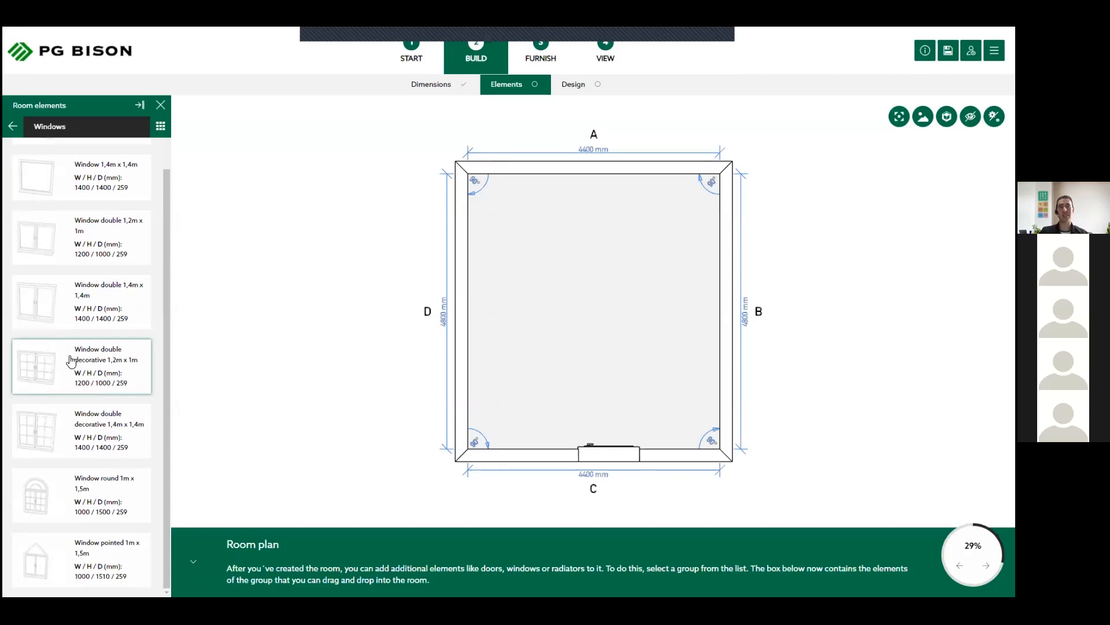
left_click_drag(71, 361, 473, 289)
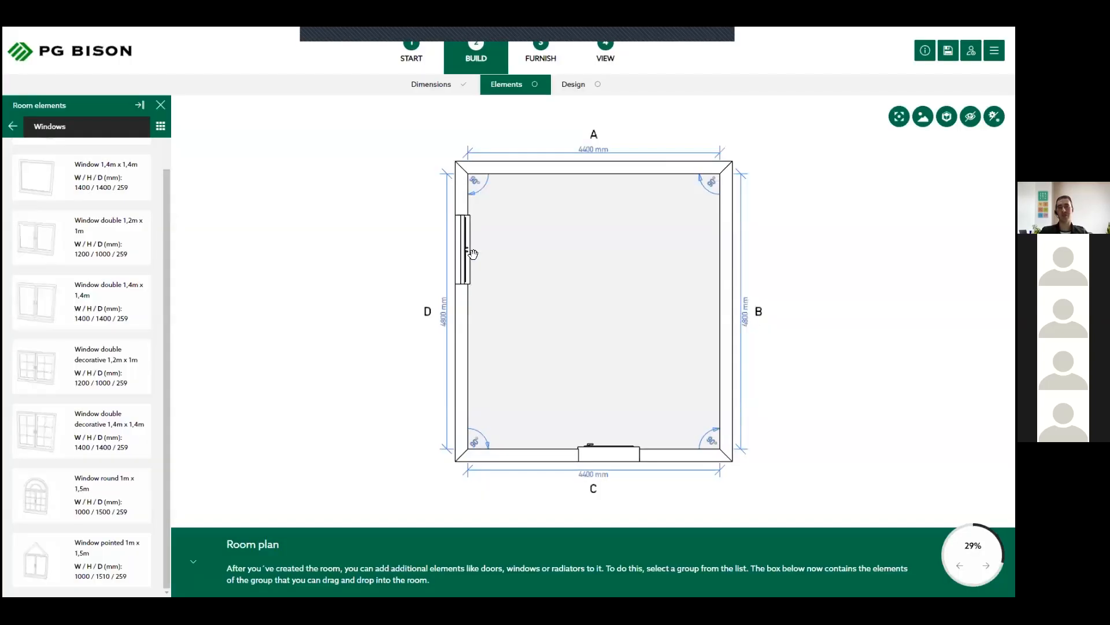
- Set the right distance of the window on wall D to 900 mm
left_click(464, 240)
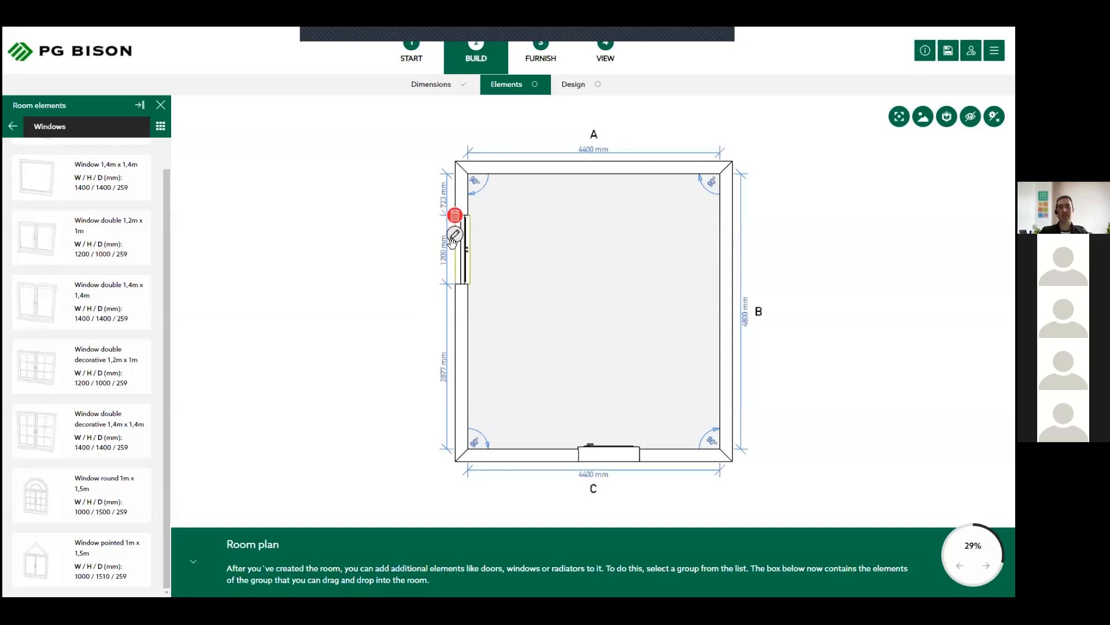
left_click(455, 235)
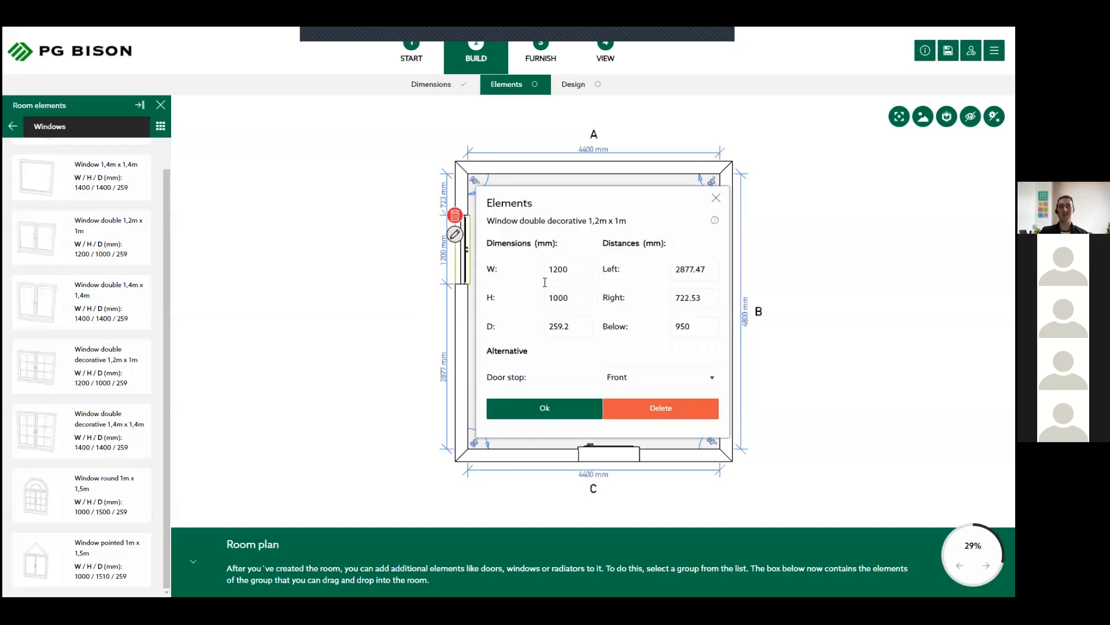
double_click(688, 298)
type("900")
key("Tab")
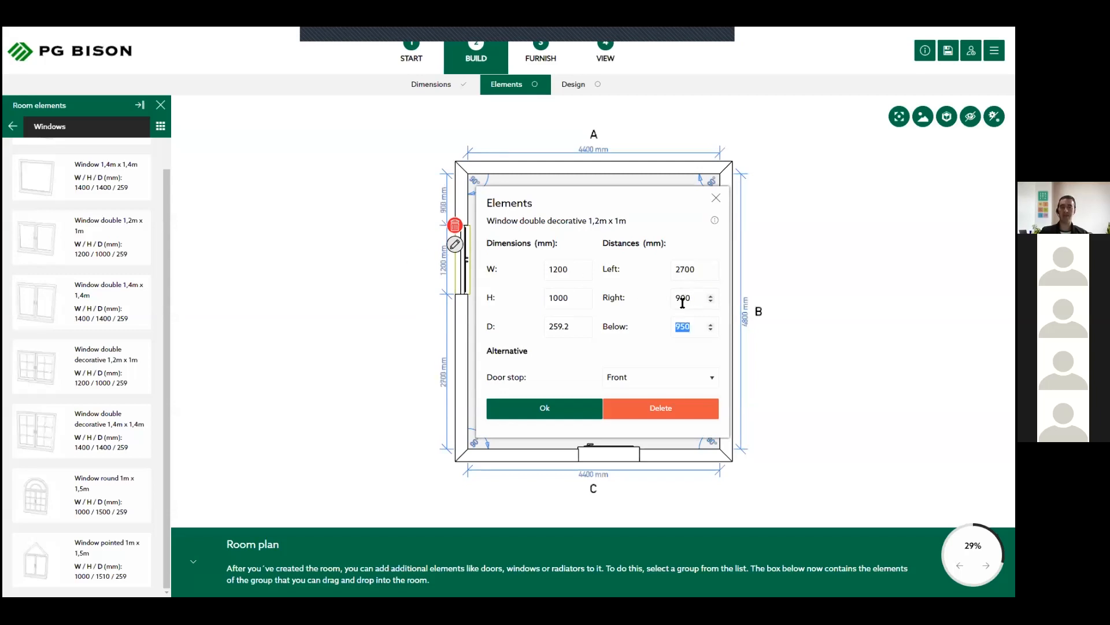
left_click(458, 255)
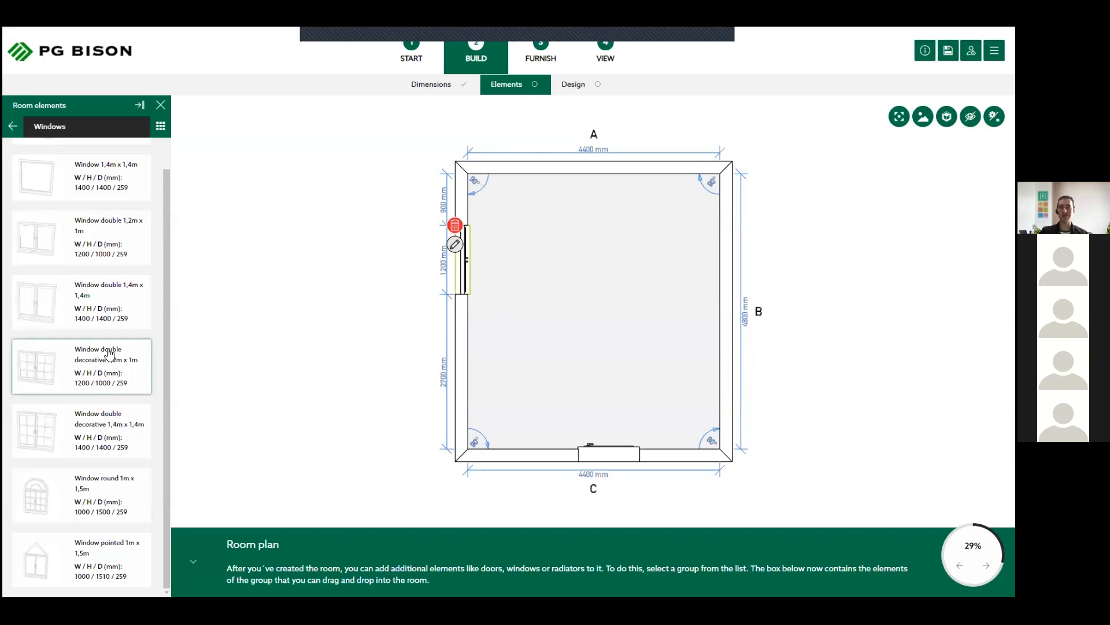
- Place another "Window double decorative 1,2m x 1m" on wall B and set its left distance to 900 mm
left_click_drag(109, 353, 725, 255)
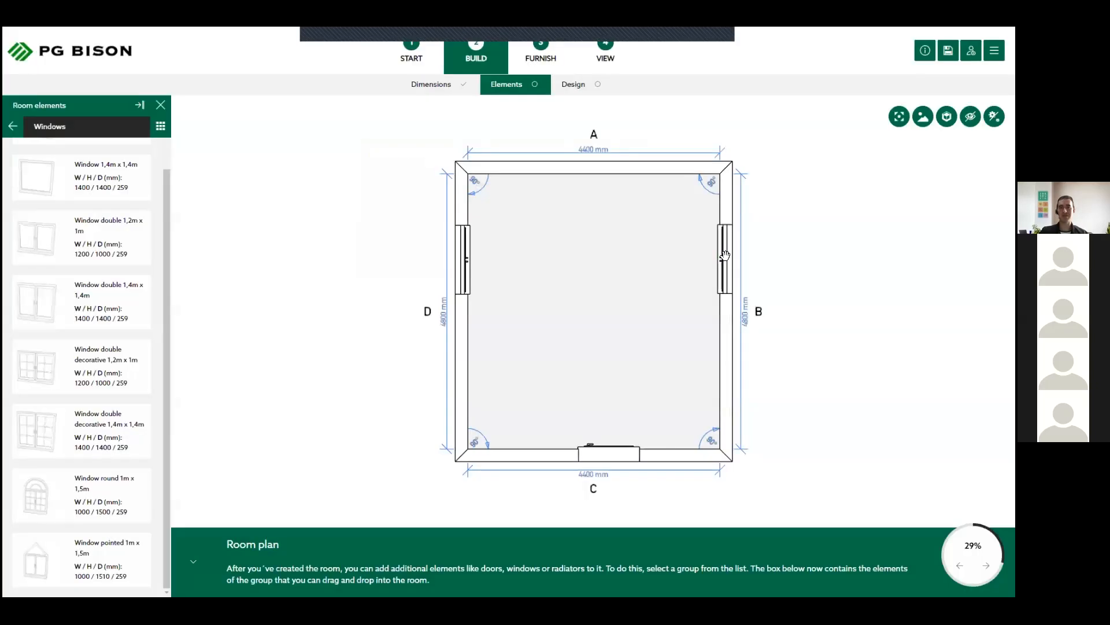
left_click(728, 253)
left_click(733, 312)
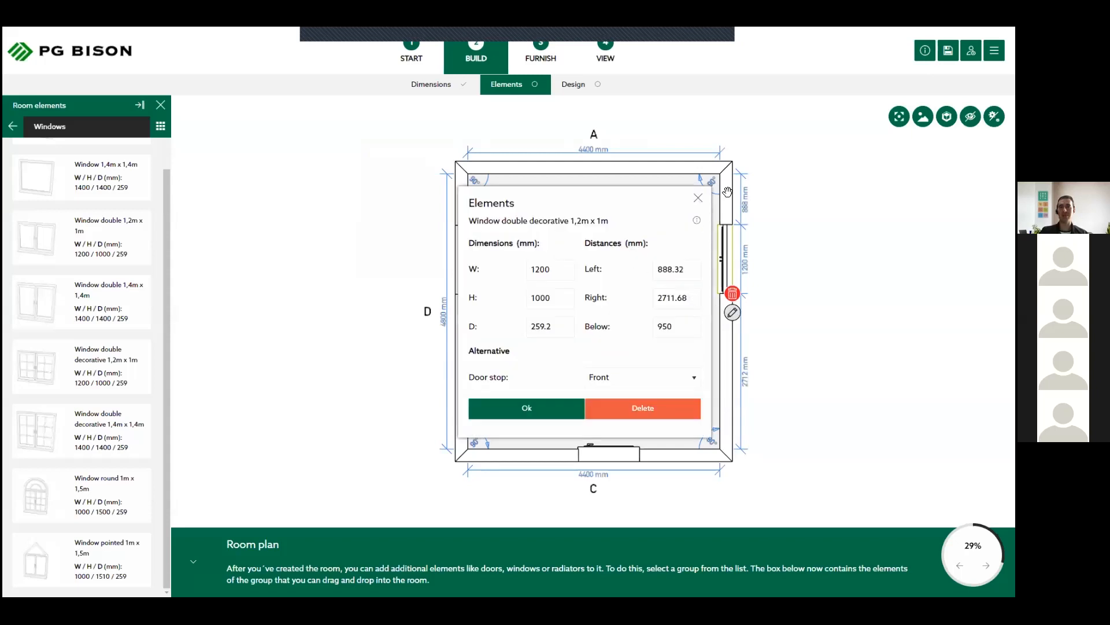
double_click(662, 267)
type("900")
key("Tab")
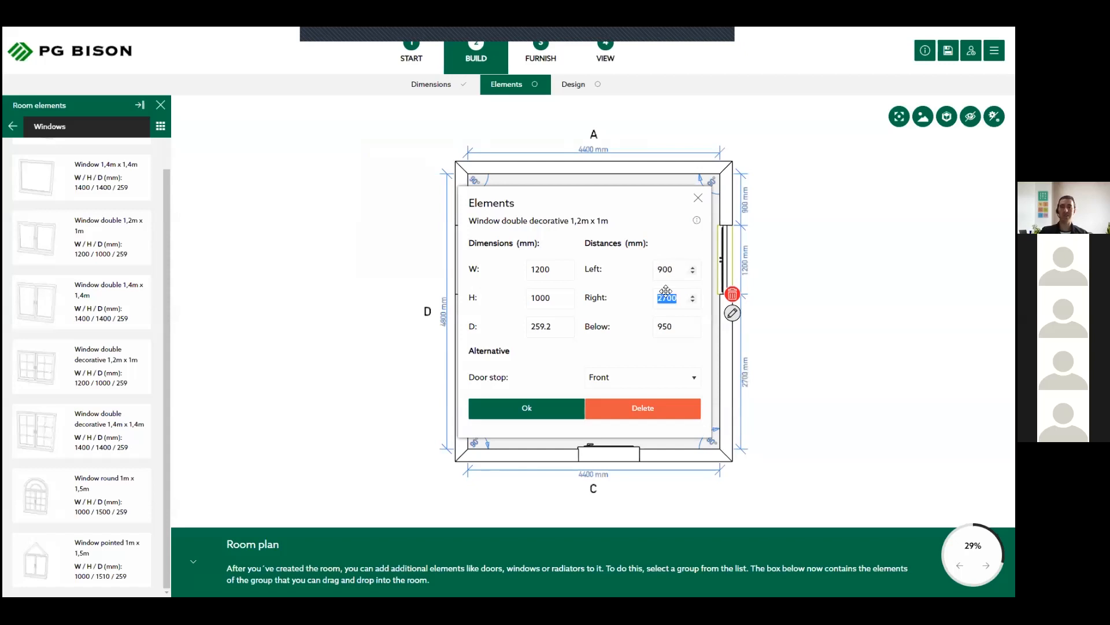
left_click(544, 408)
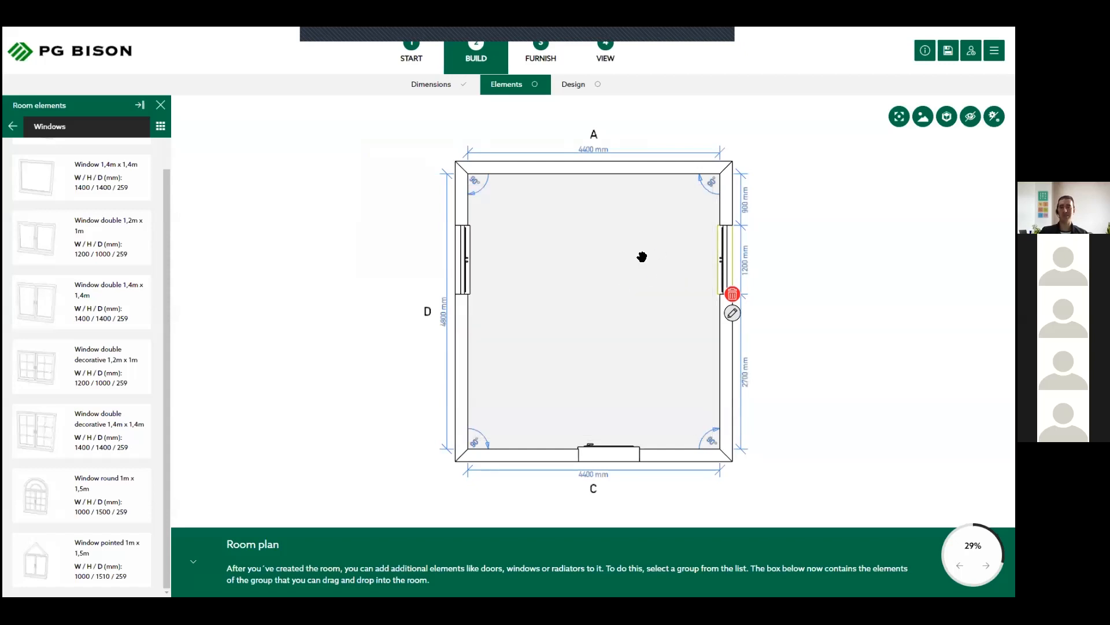
left_click(585, 391)
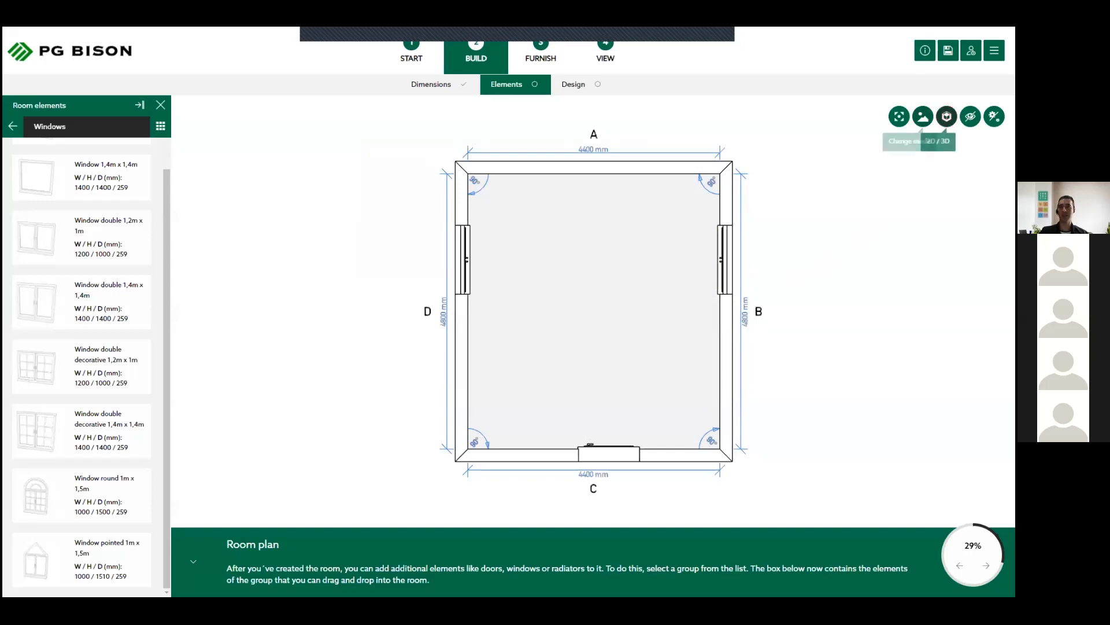
- View the room in 3D from different angles and look through the available Walls and Backsplash elements
left_click(947, 116)
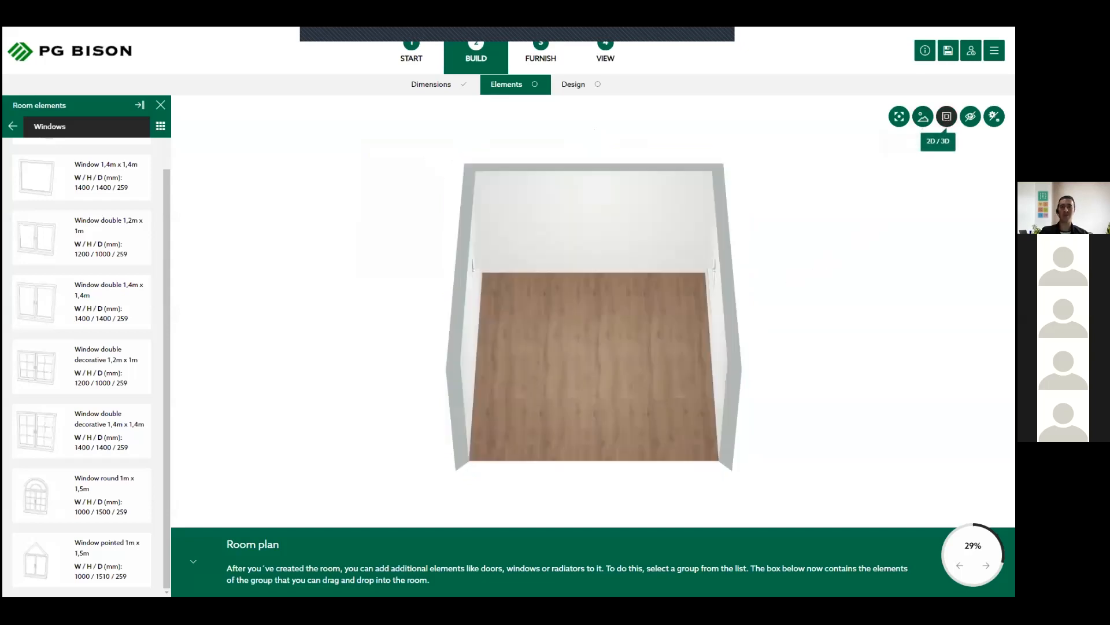
left_click_drag(708, 290, 810, 268)
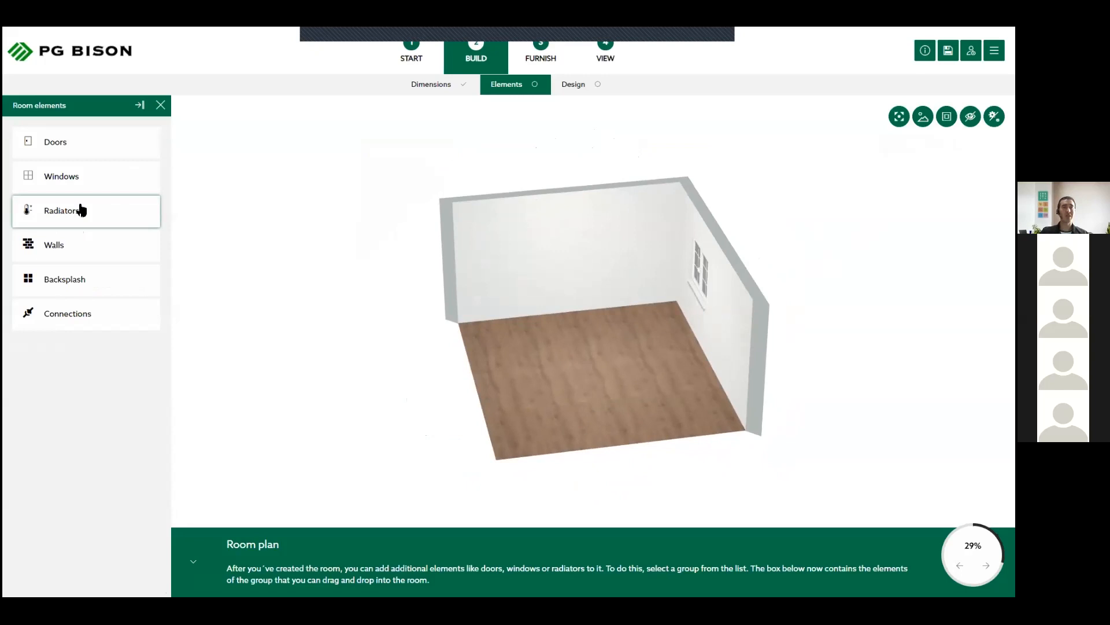
left_click(92, 245)
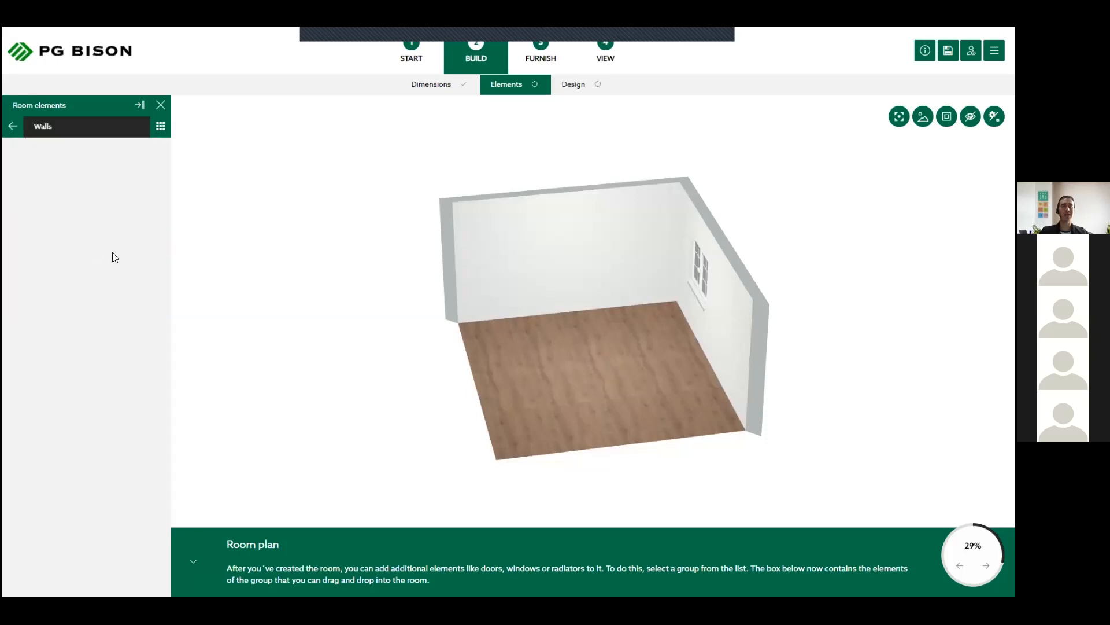
left_click_drag(487, 353, 469, 401)
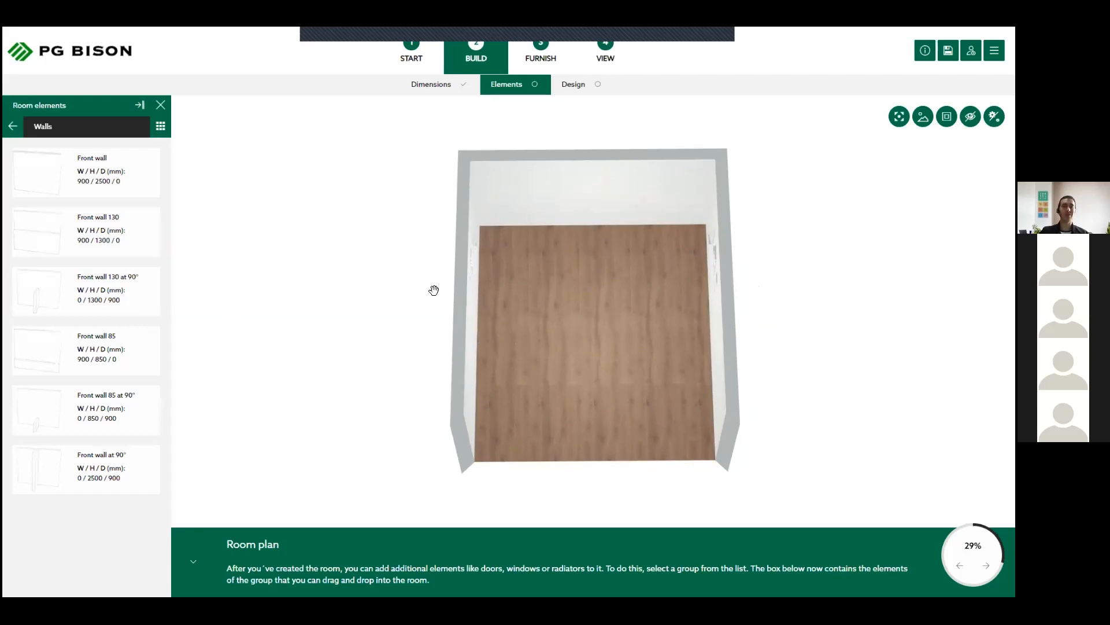
left_click(13, 126)
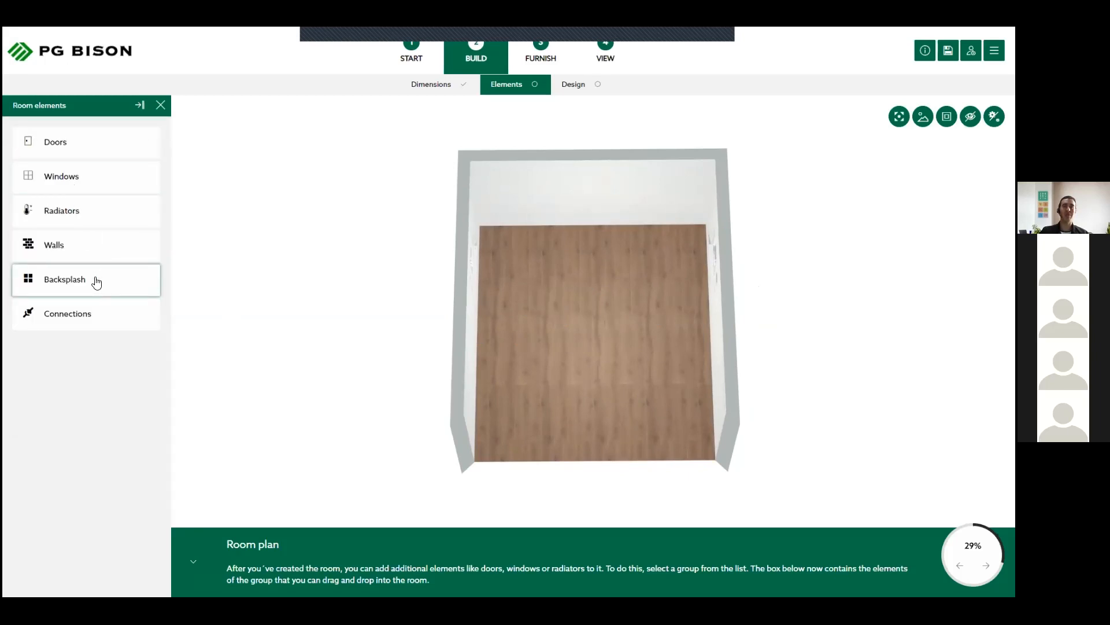
left_click(96, 282)
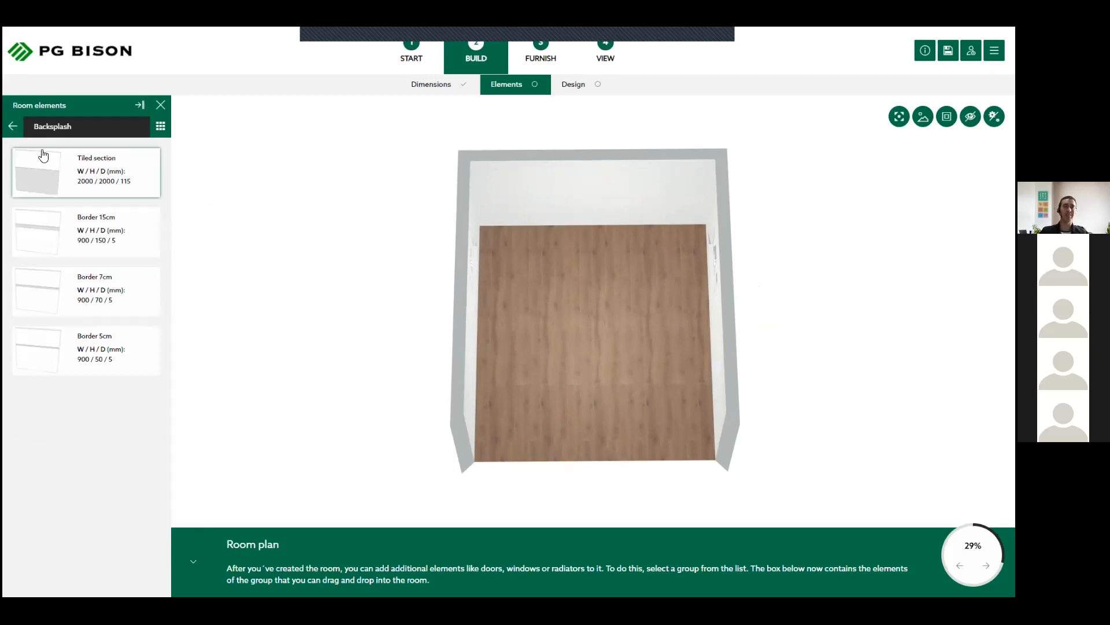
- Look through the connection elements available for the room, such as outlets, light switches and gas or water connections
left_click(12, 126)
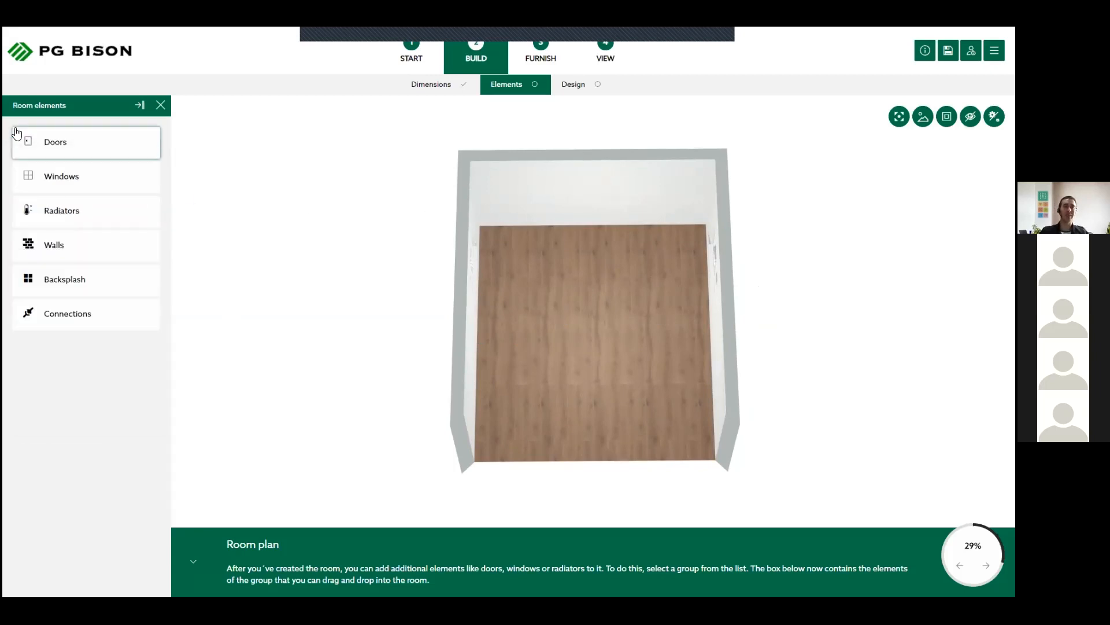
left_click(108, 316)
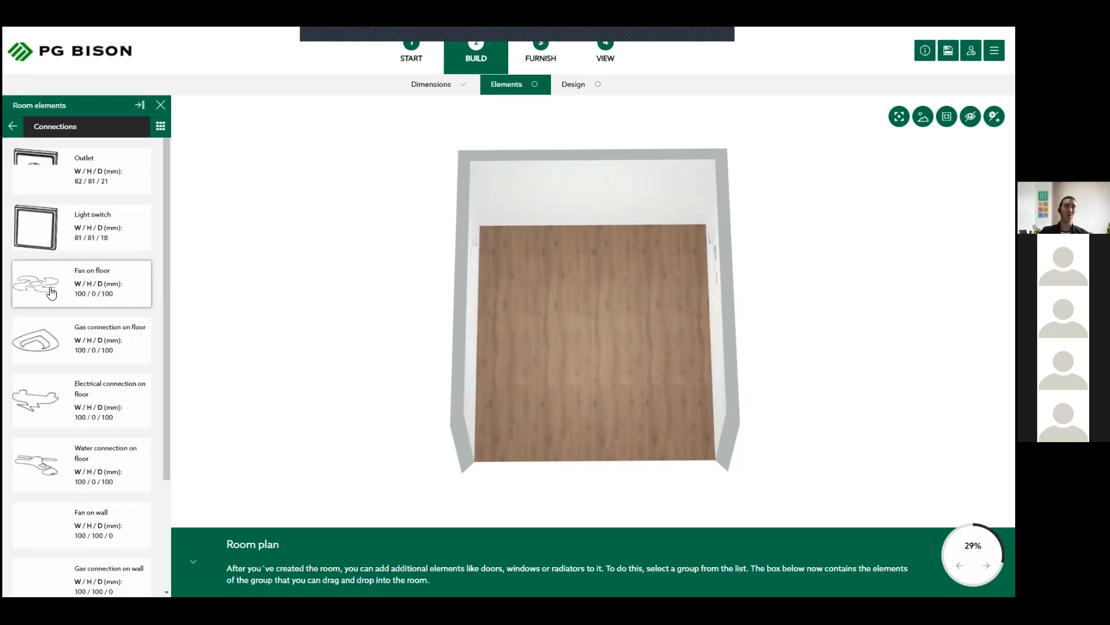
scroll(51, 292, "down", 3)
scroll(51, 292, "up", 3)
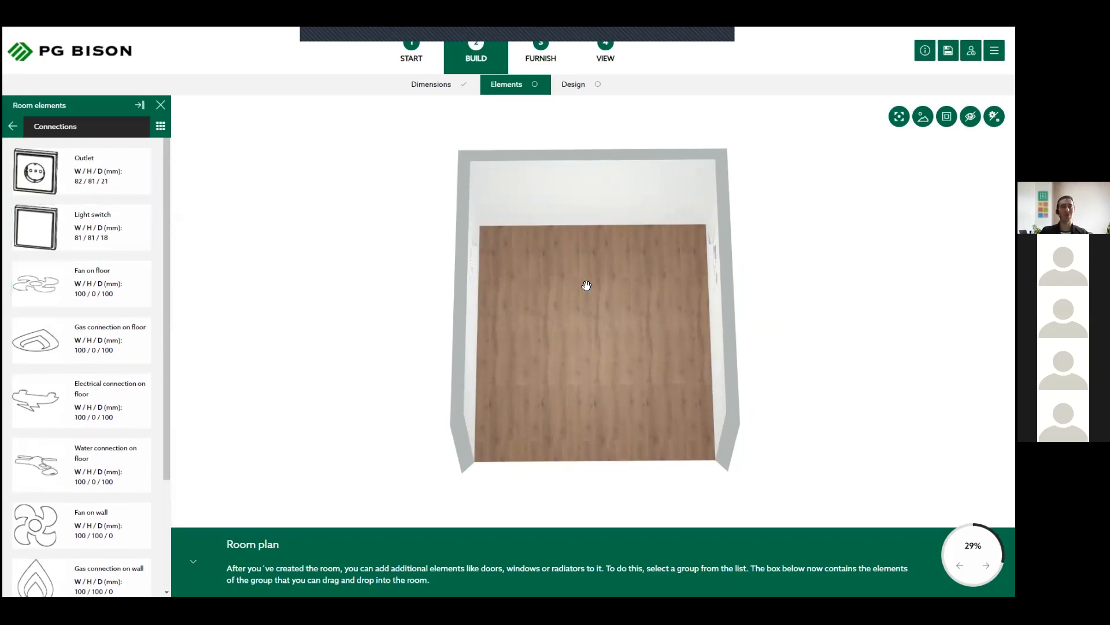
left_click(12, 127)
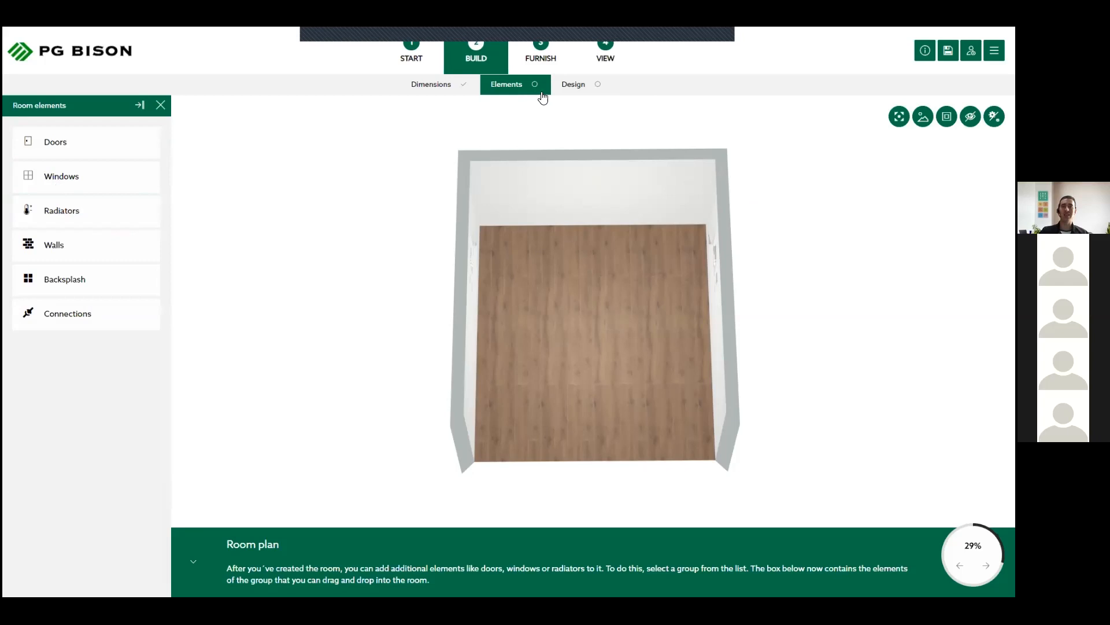
- Go to the room's interior design stage and change the floor covering to "Rossittis - Imperial White 60 cm x 60 cm"
left_click(594, 95)
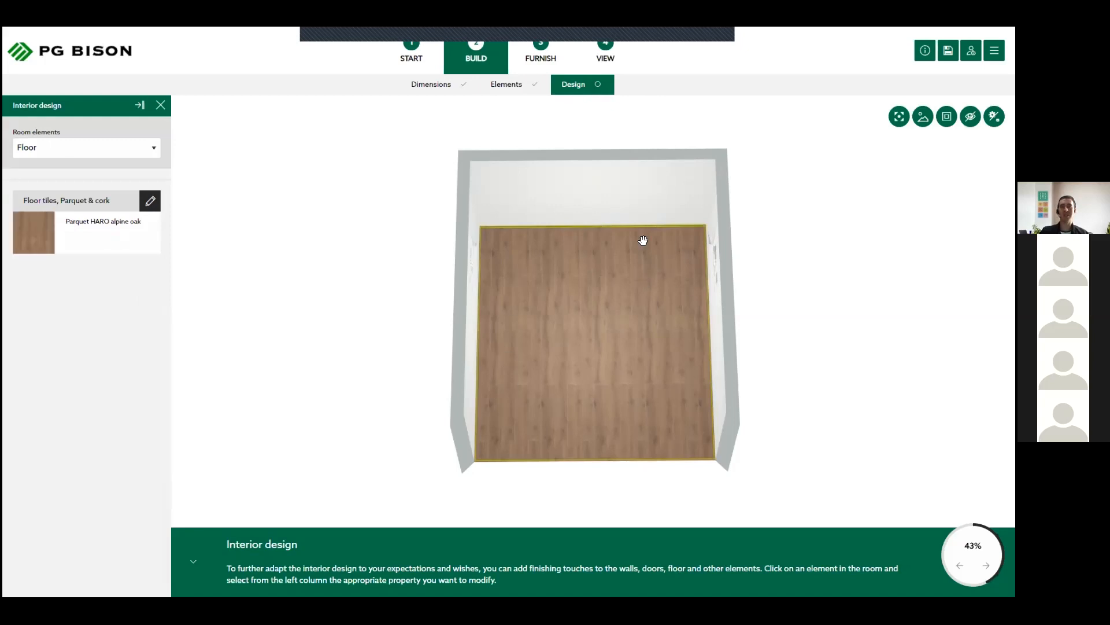
left_click_drag(598, 332, 568, 295)
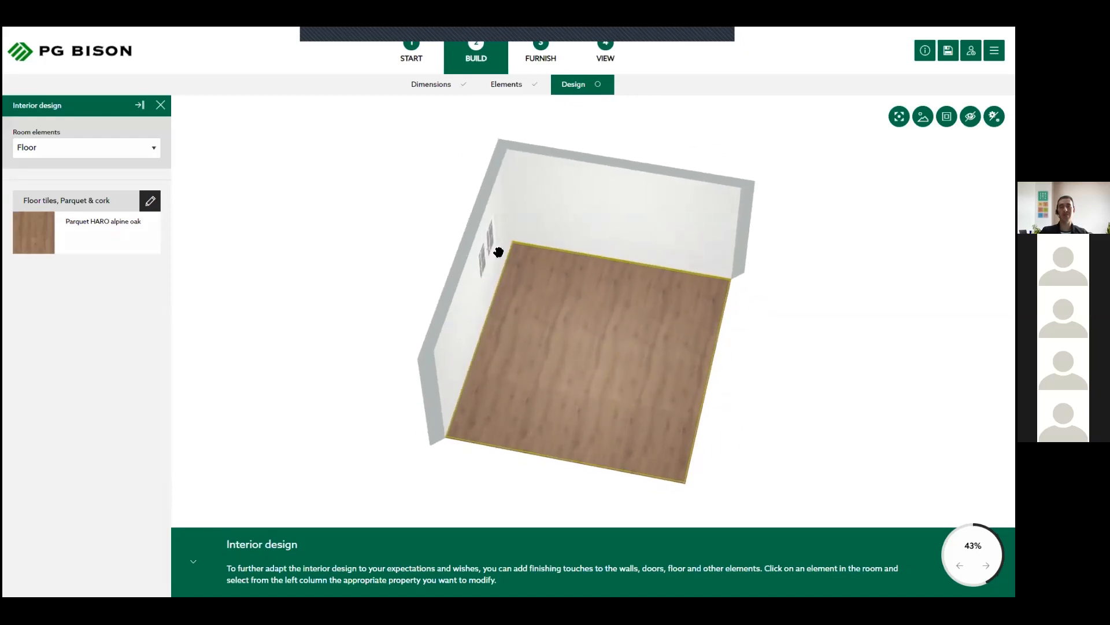
left_click_drag(581, 341, 602, 330)
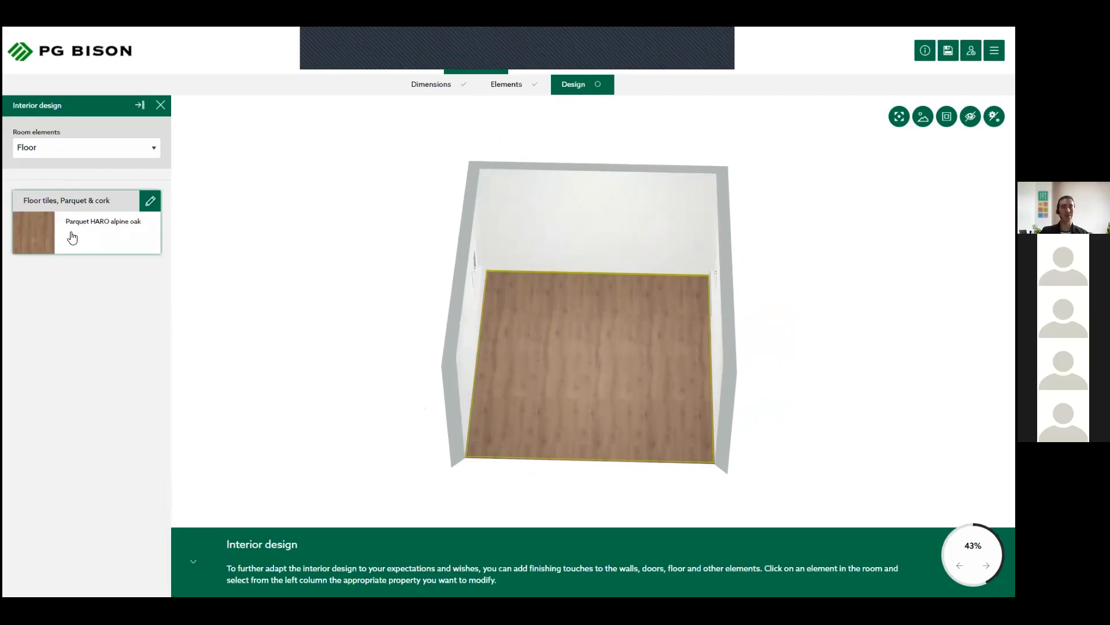
left_click(102, 217)
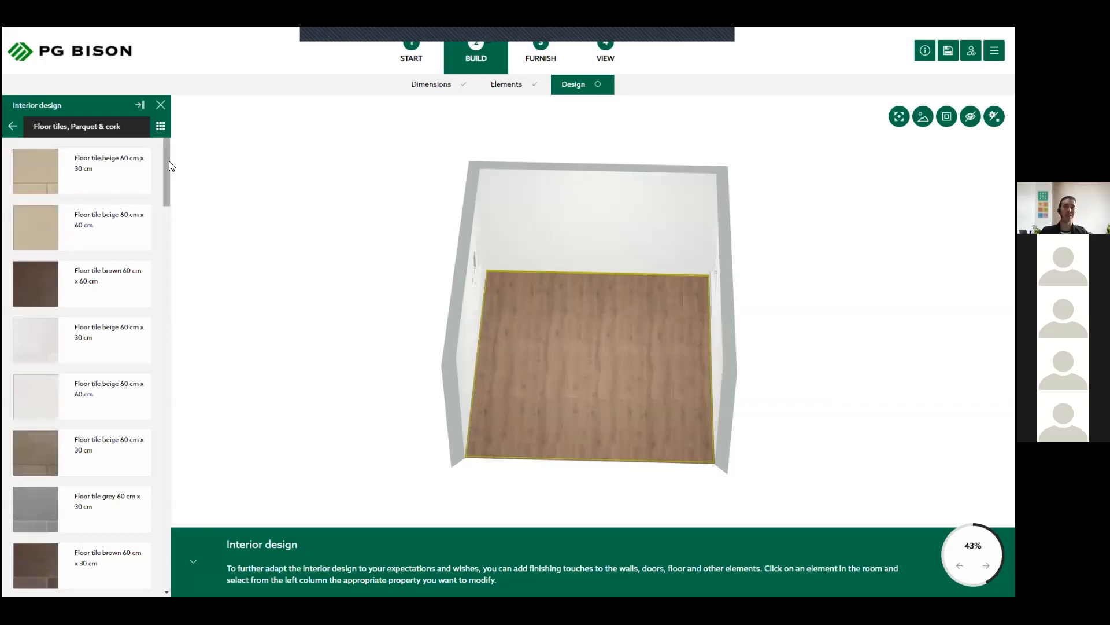
scroll(165, 179, "down", 5)
scroll(159, 263, "down", 12)
scroll(157, 339, "down", 10)
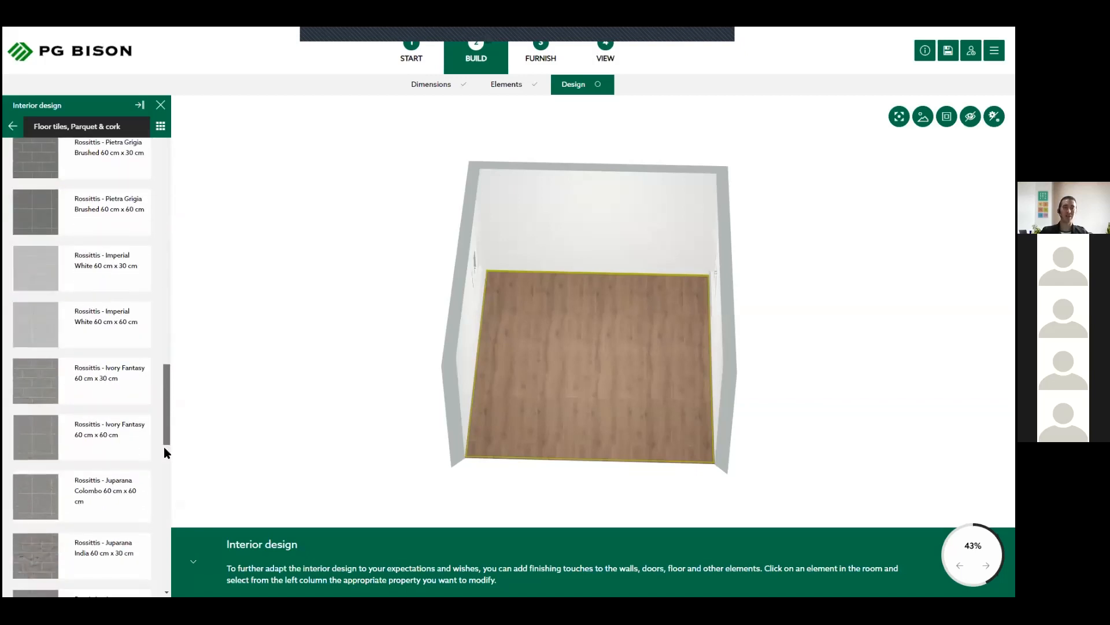
scroll(165, 447, "down", 3)
left_click_drag(166, 443, 165, 447)
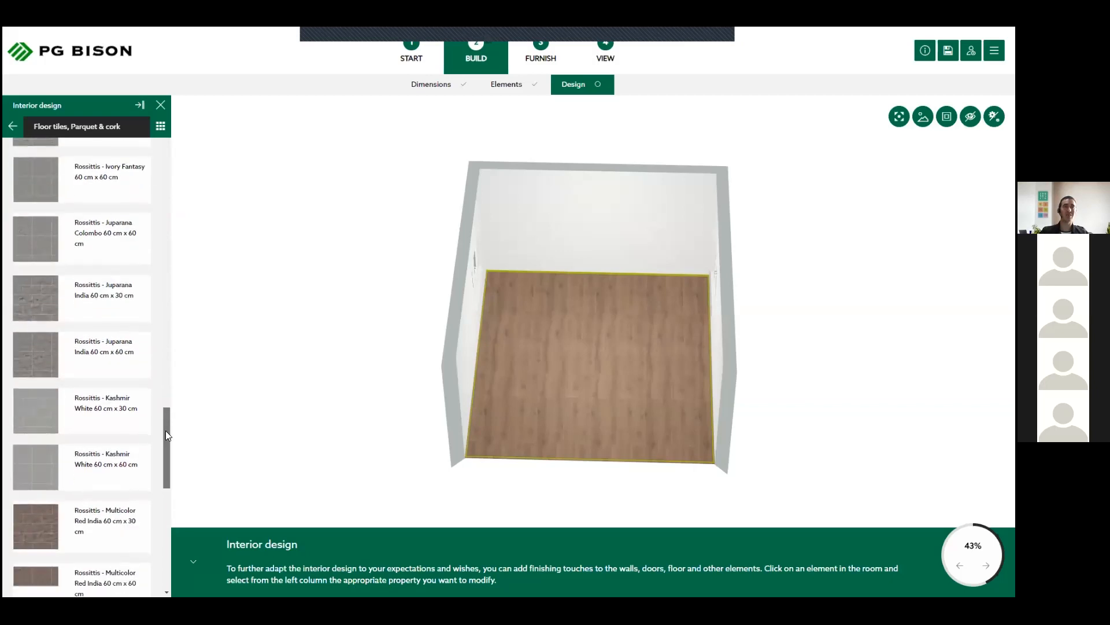
scroll(107, 357, "up", 2)
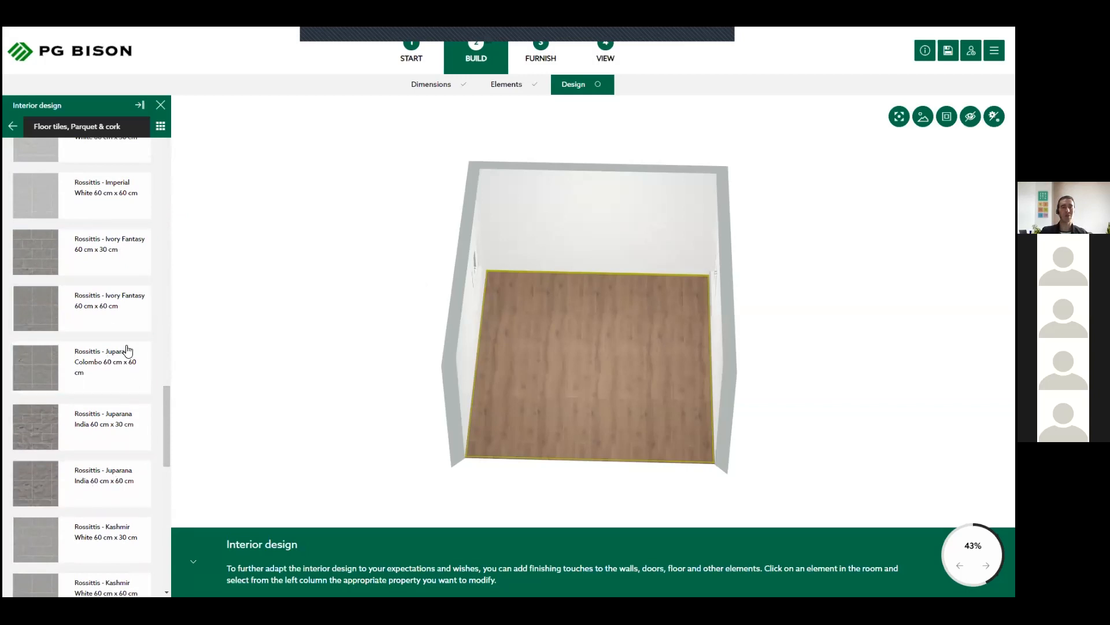
left_click(80, 191)
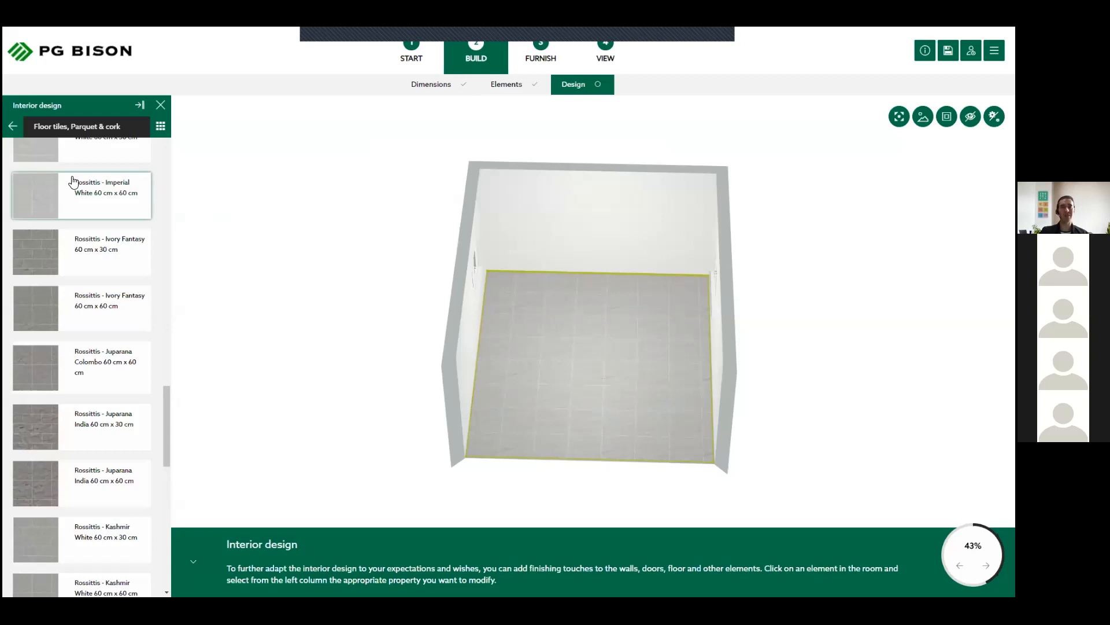
mouse_move(609, 352)
left_mouse_down()
mouse_move(607, 377)
mouse_move(620, 374)
mouse_move(579, 387)
mouse_move(599, 367)
mouse_move(625, 366)
left_mouse_up()
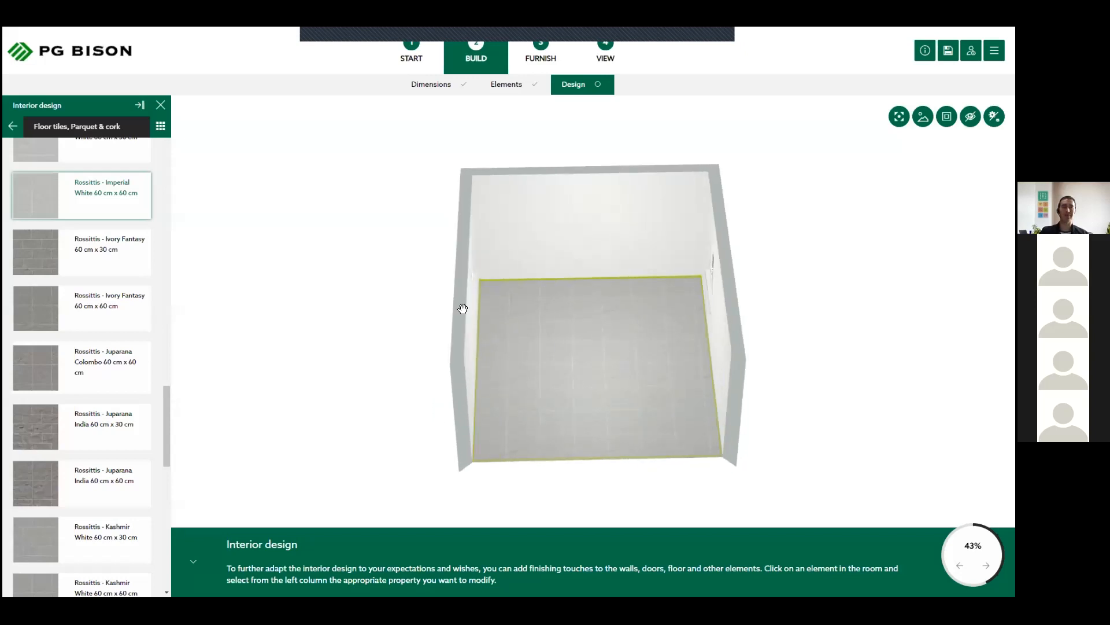
- Set the wall material/covering of all the walls to Basalt grey
left_click(12, 127)
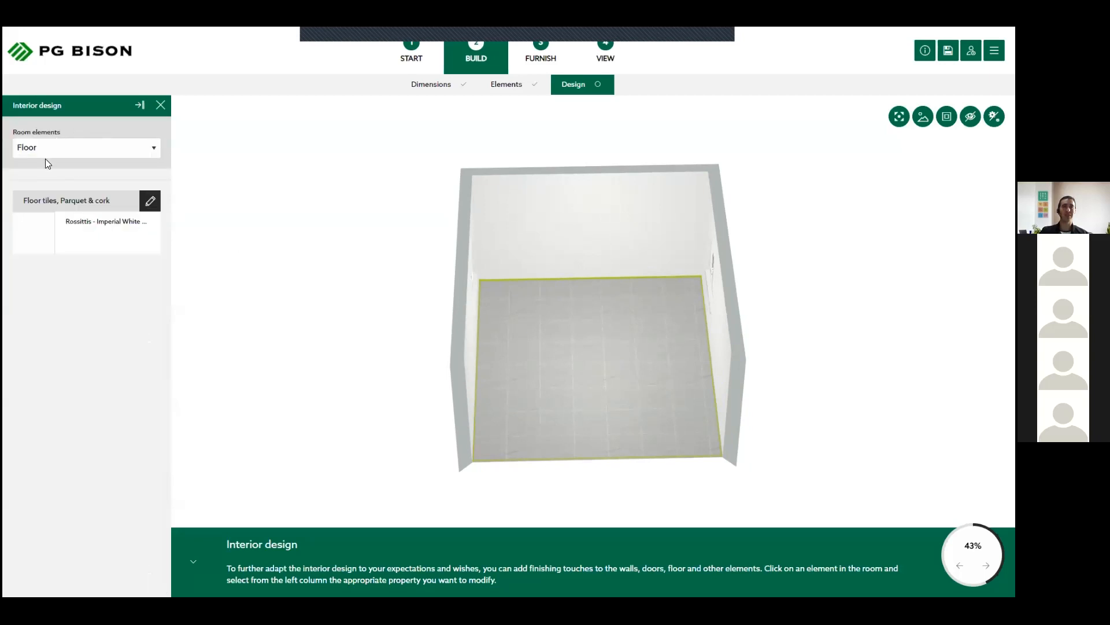
left_click(141, 151)
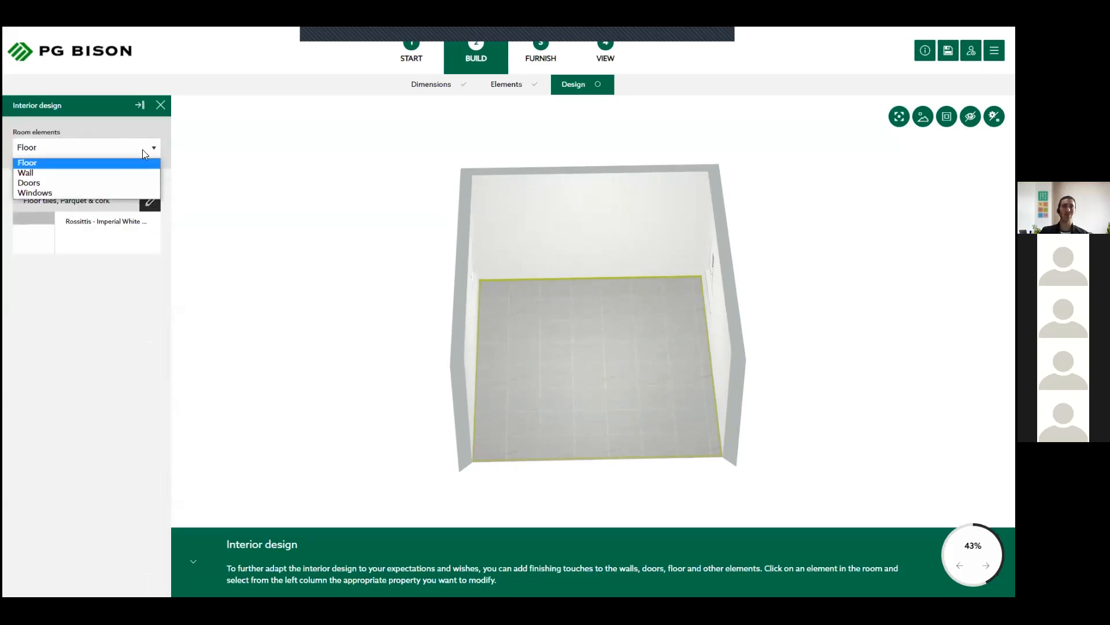
left_click(46, 174)
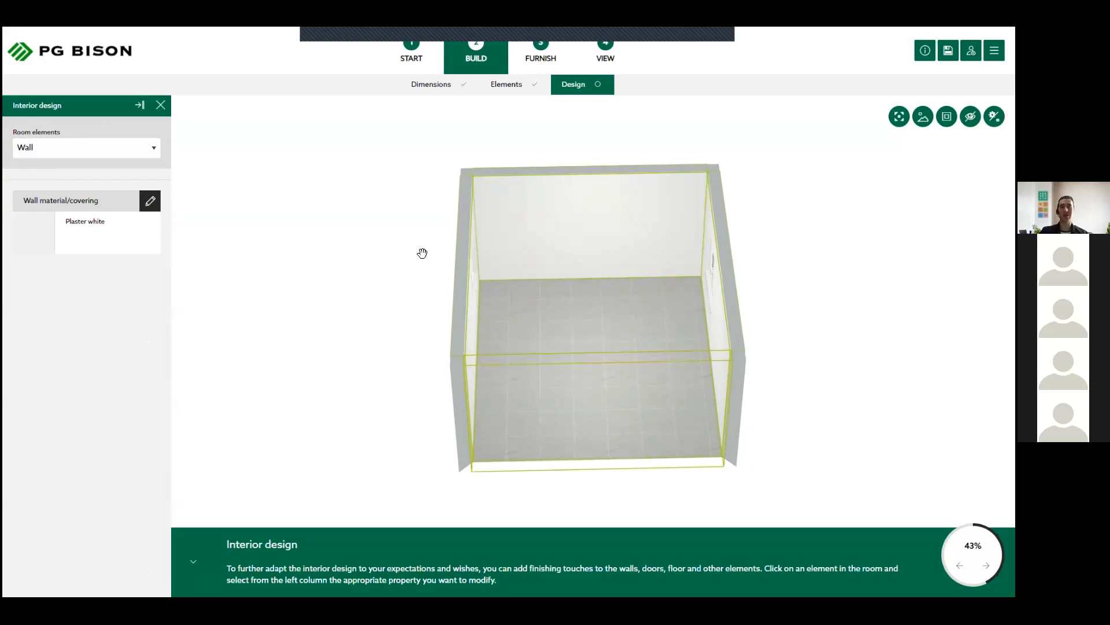
left_click_drag(598, 313, 627, 337)
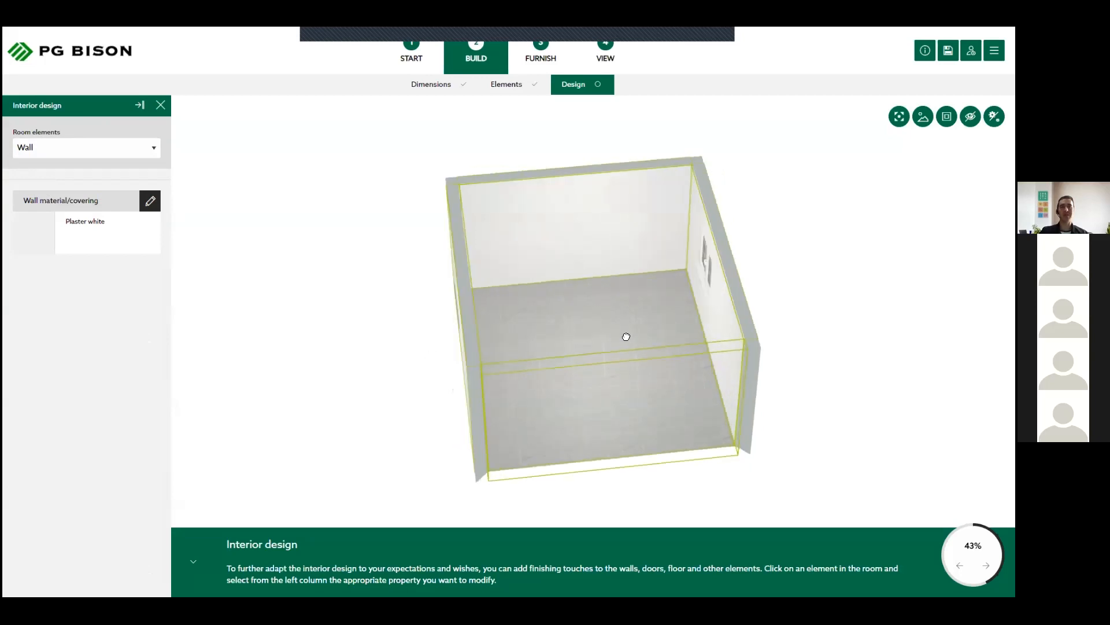
left_click_drag(330, 197, 277, 209)
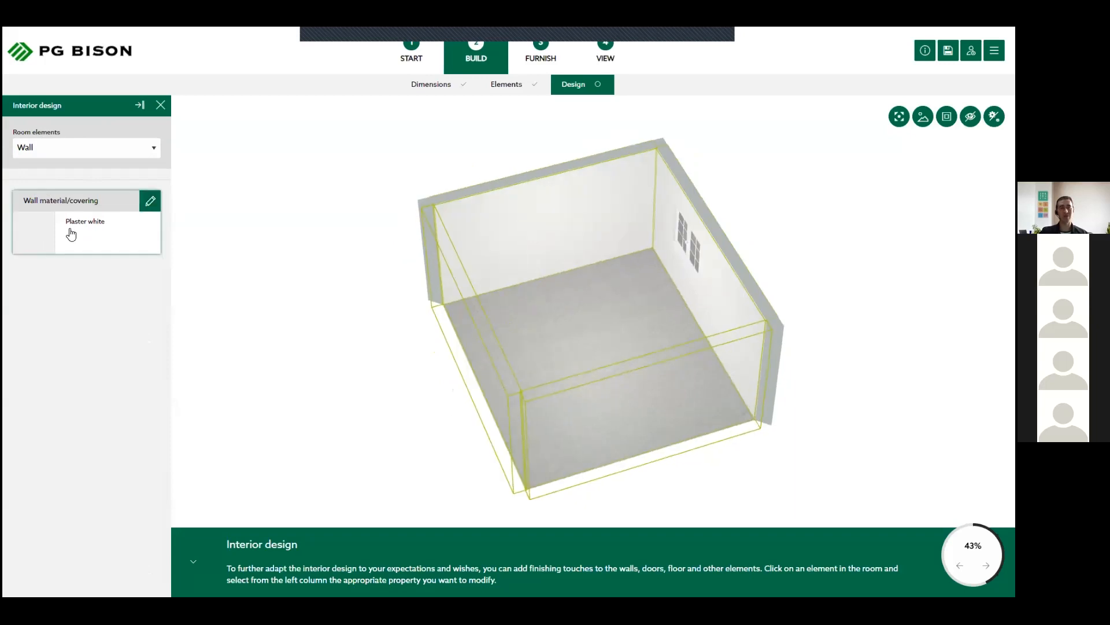
left_click(71, 233)
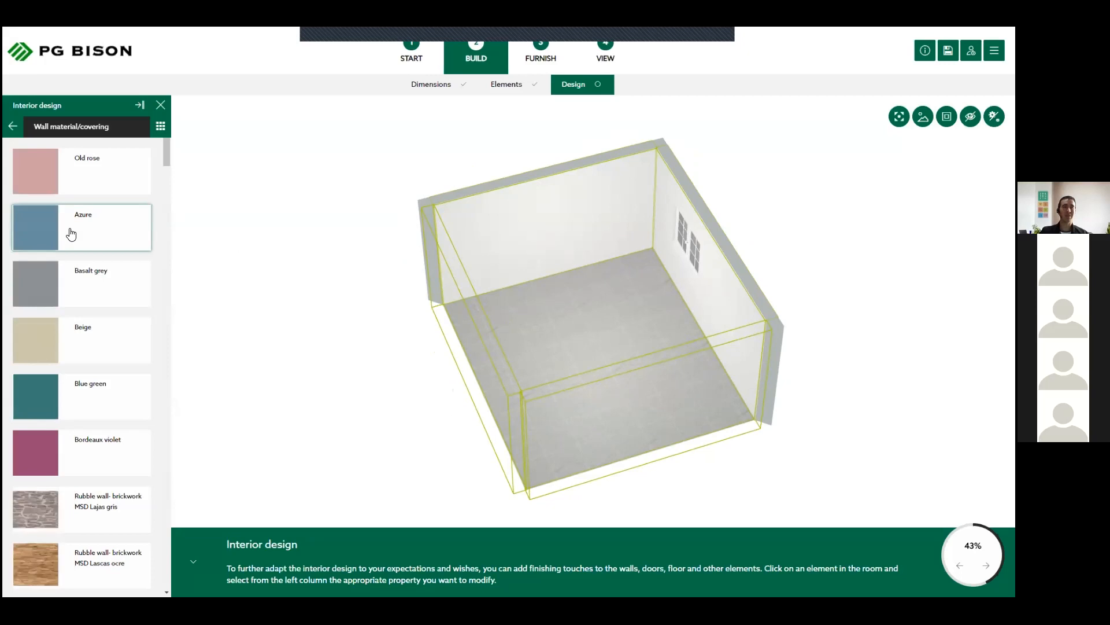
scroll(71, 233, "down", 2)
scroll(70, 233, "down", 2)
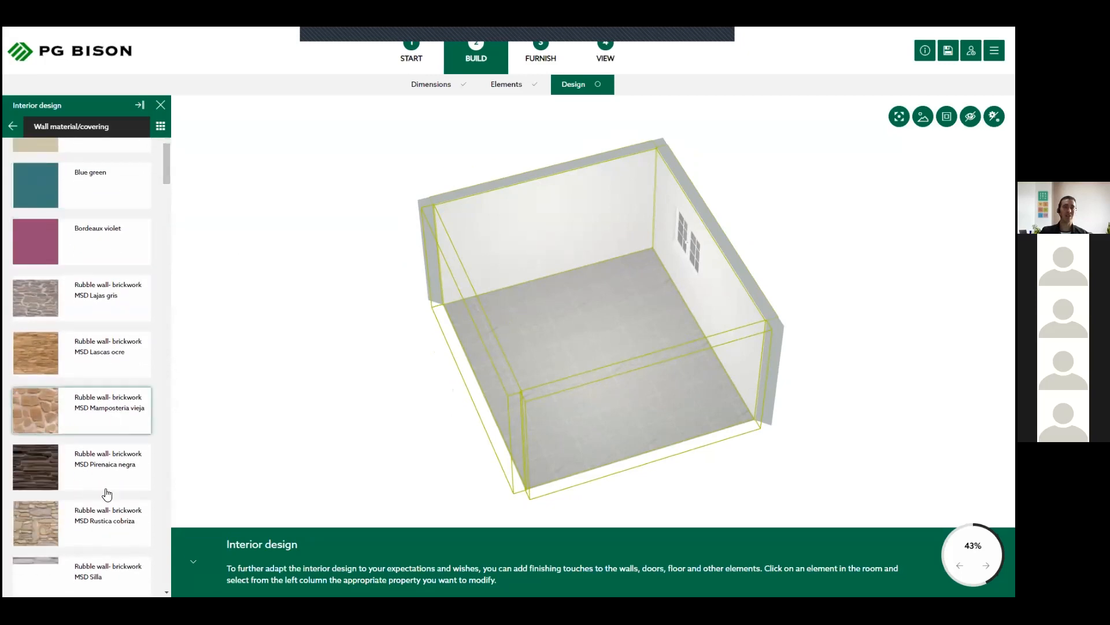
scroll(102, 408, "up", 3)
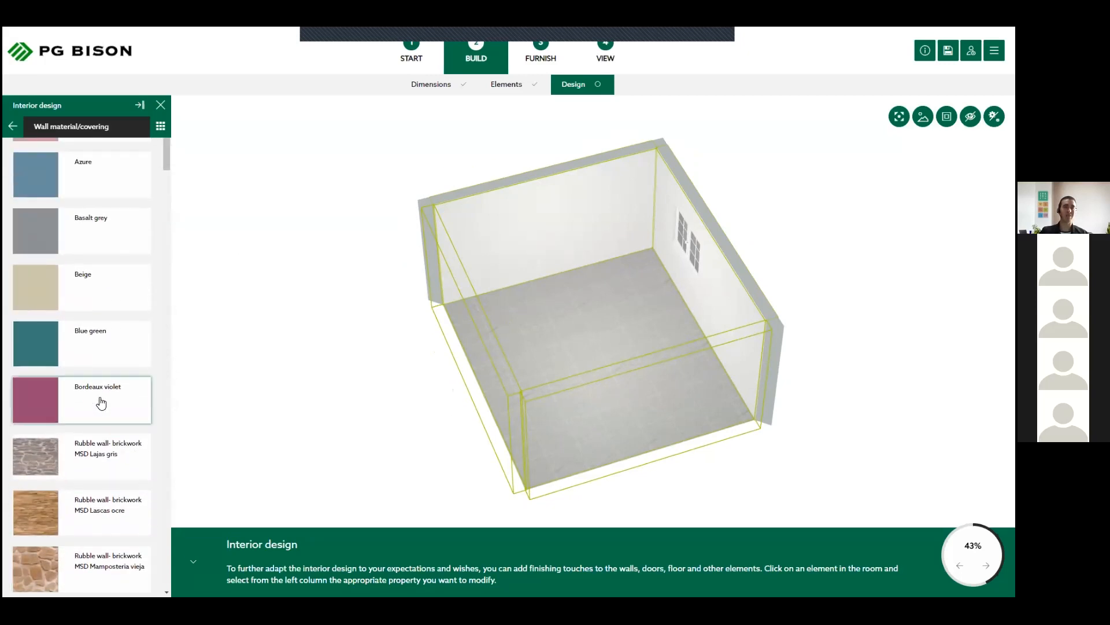
scroll(69, 283, "up", 1)
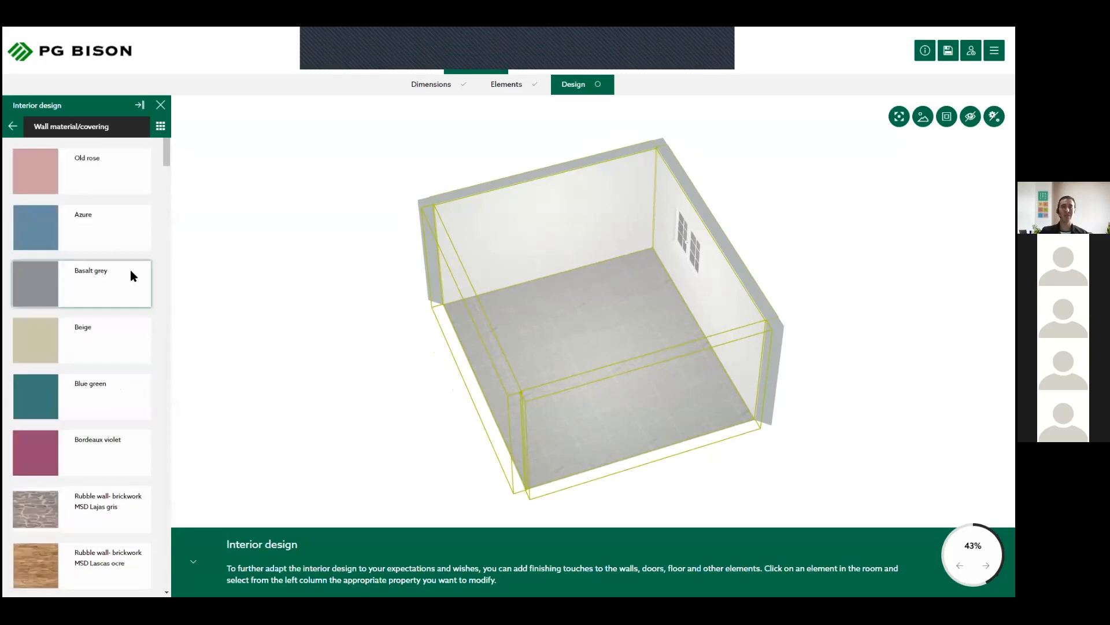
left_click(74, 284)
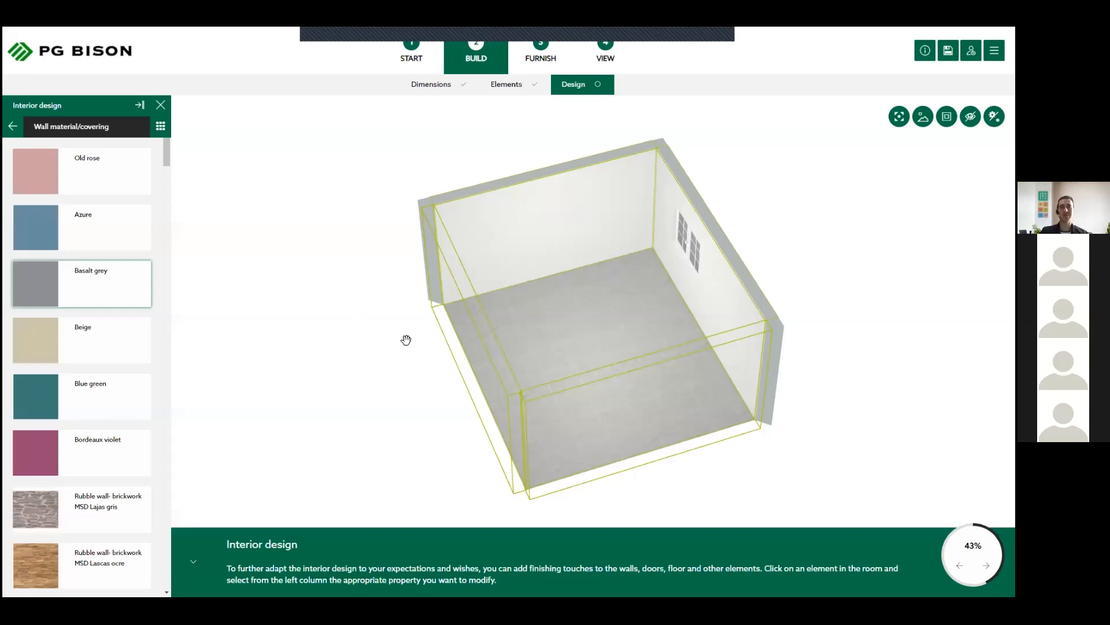
left_click_drag(622, 353, 368, 312)
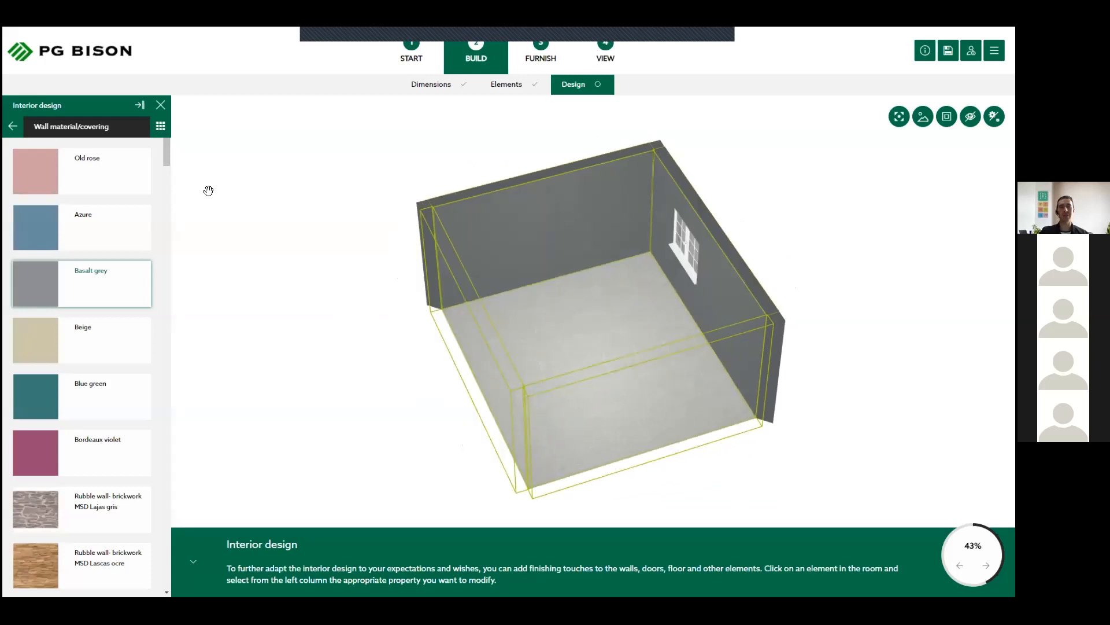
- Select only the windowless back wall and change its material/covering to Plaster white
left_click(569, 217)
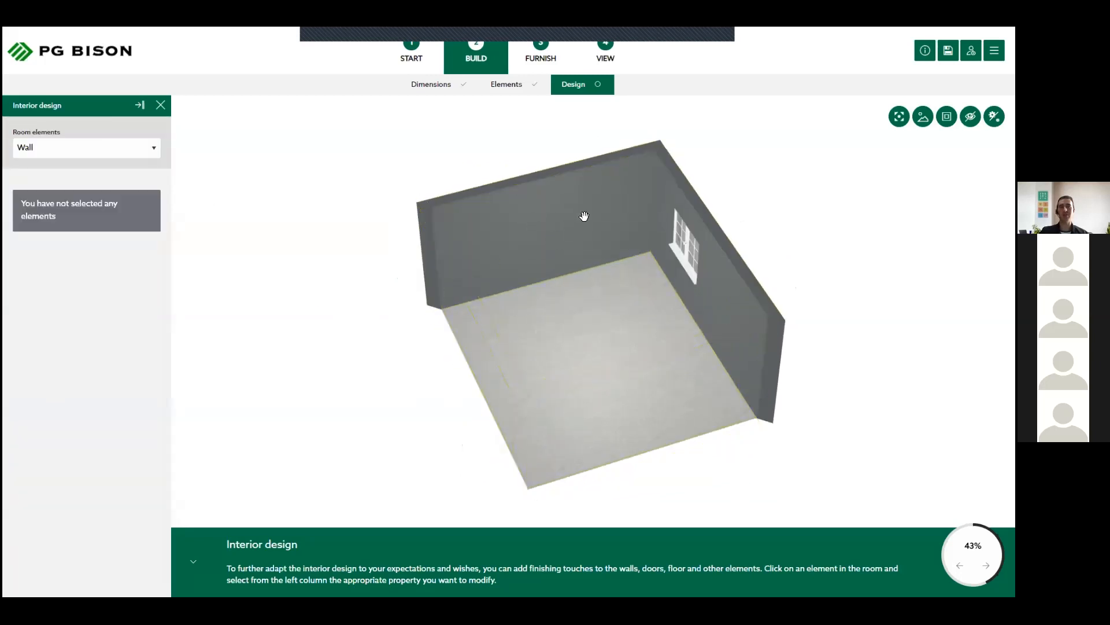
left_click(584, 215)
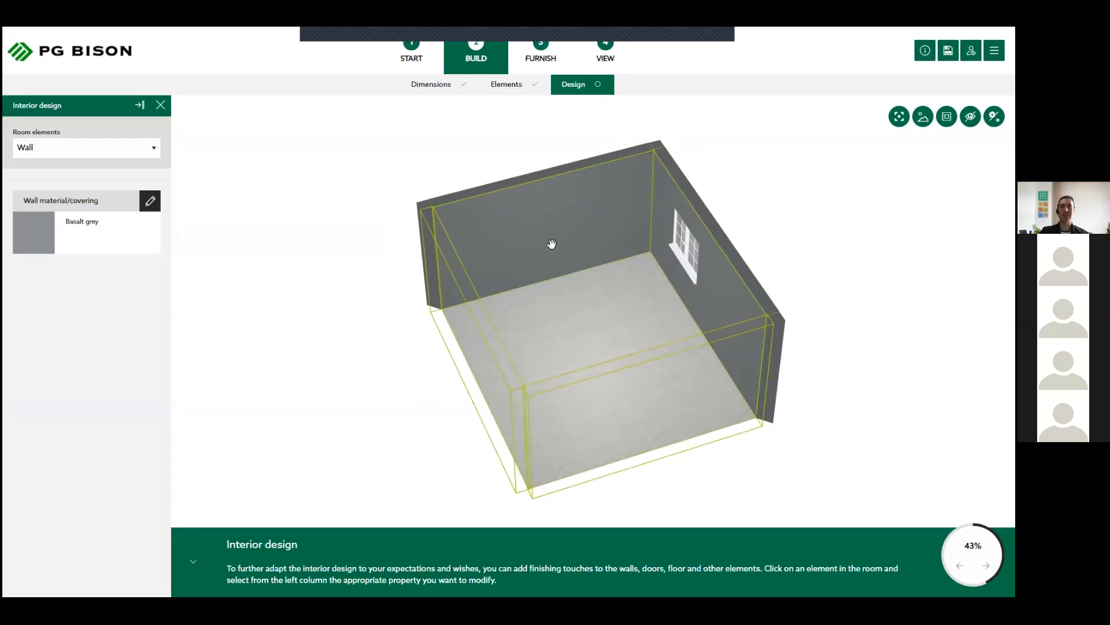
left_click(545, 207)
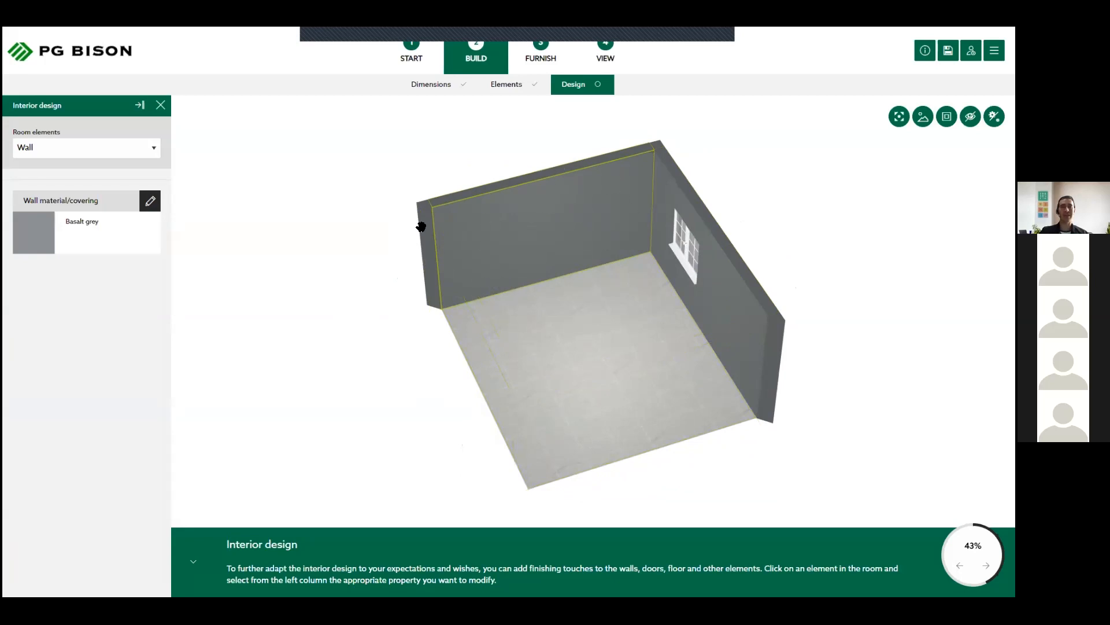
left_click(57, 237)
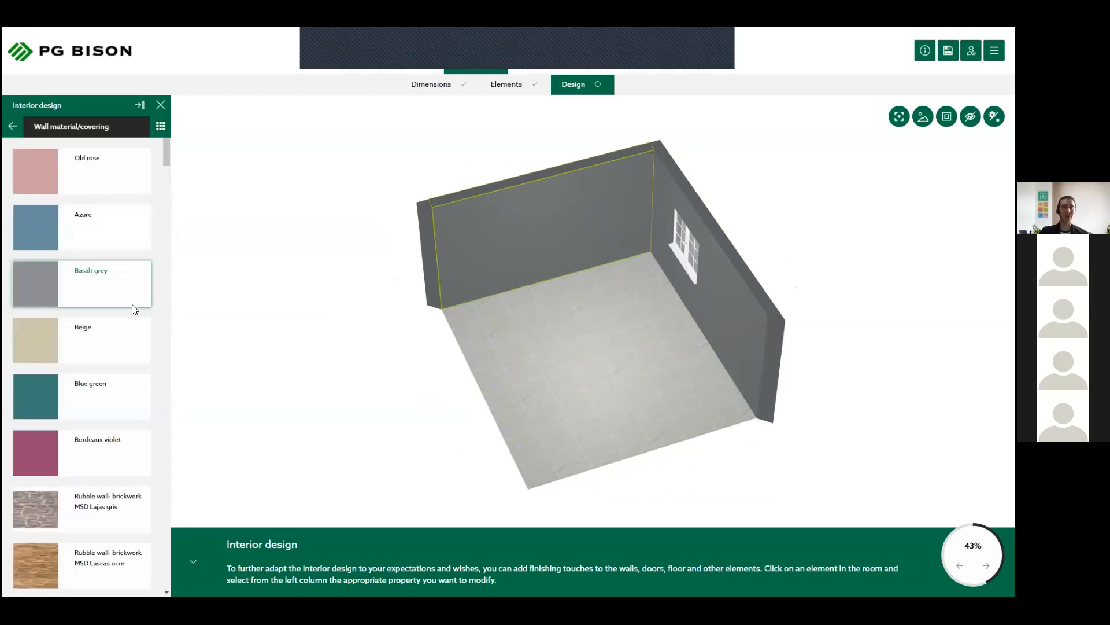
scroll(121, 306, "down", 5)
scroll(108, 312, "down", 7)
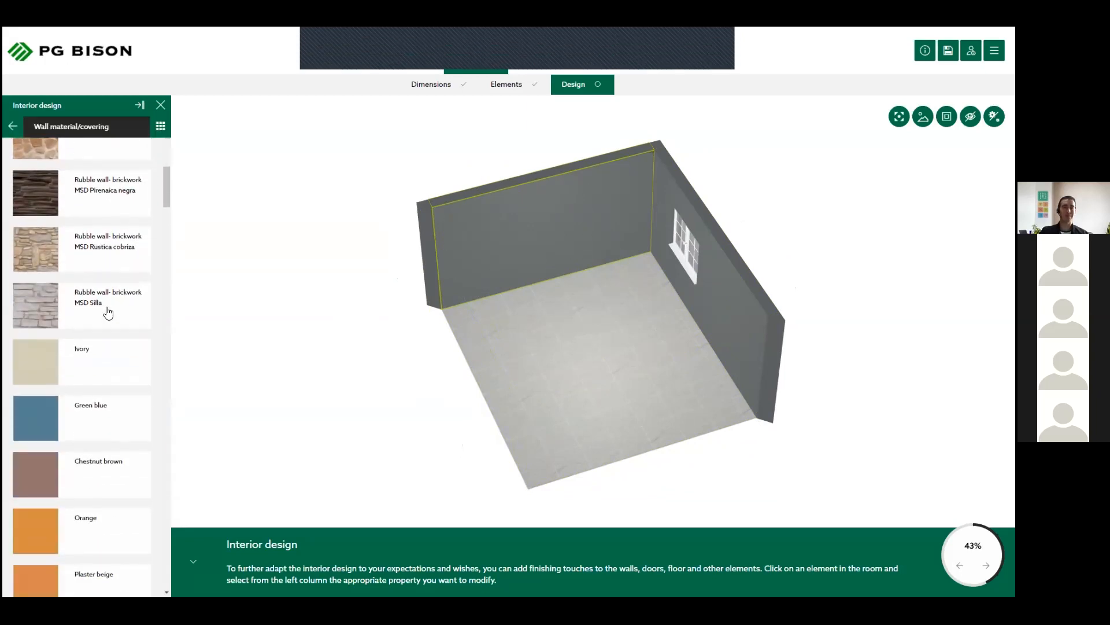
scroll(108, 312, "down", 9)
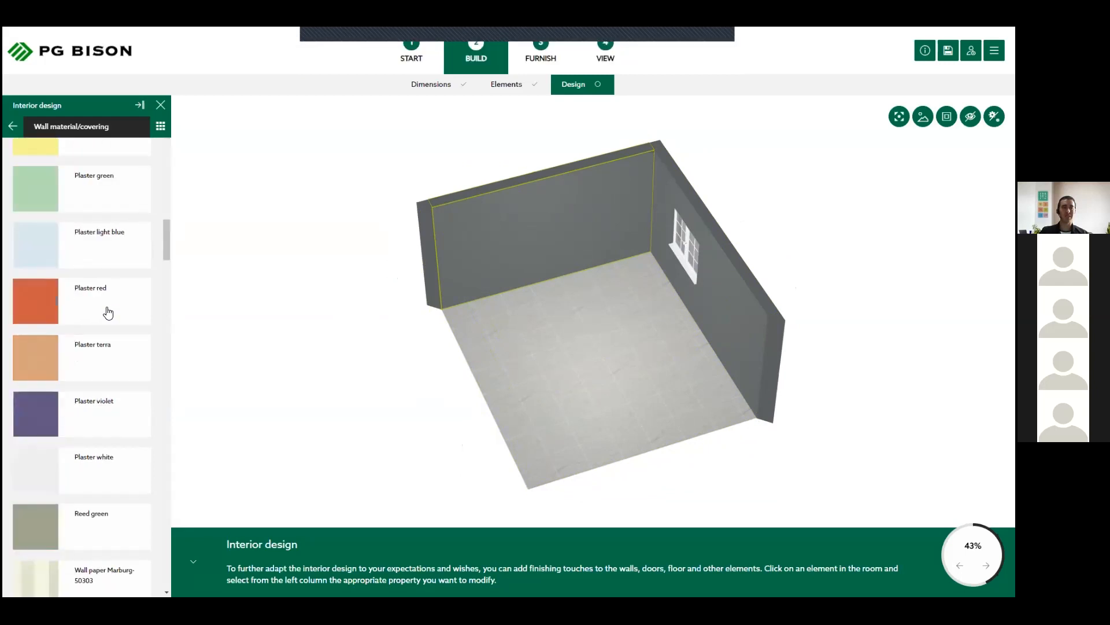
left_click(90, 420)
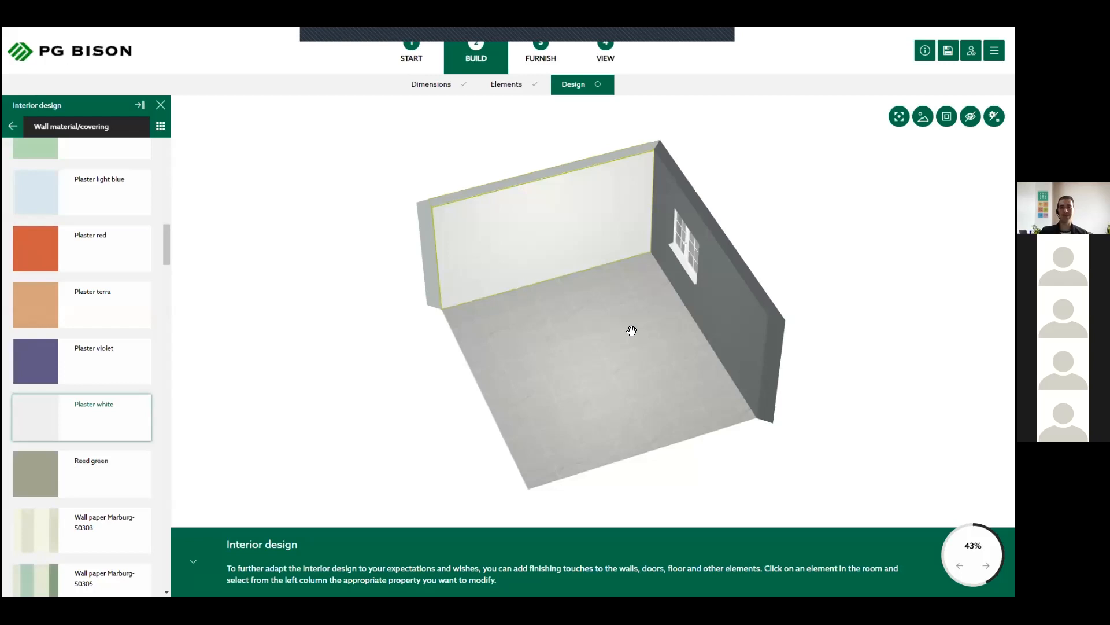
left_click_drag(657, 345, 552, 343)
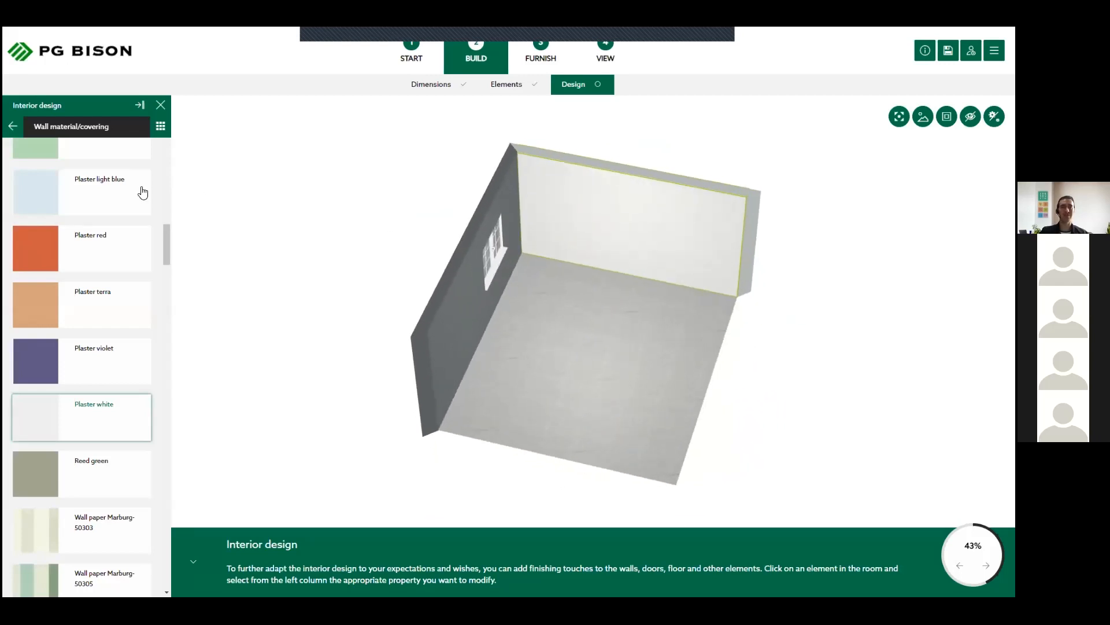
- Look at the interior design properties offered for the room's doors and windows, such as color and door stop
left_click(14, 126)
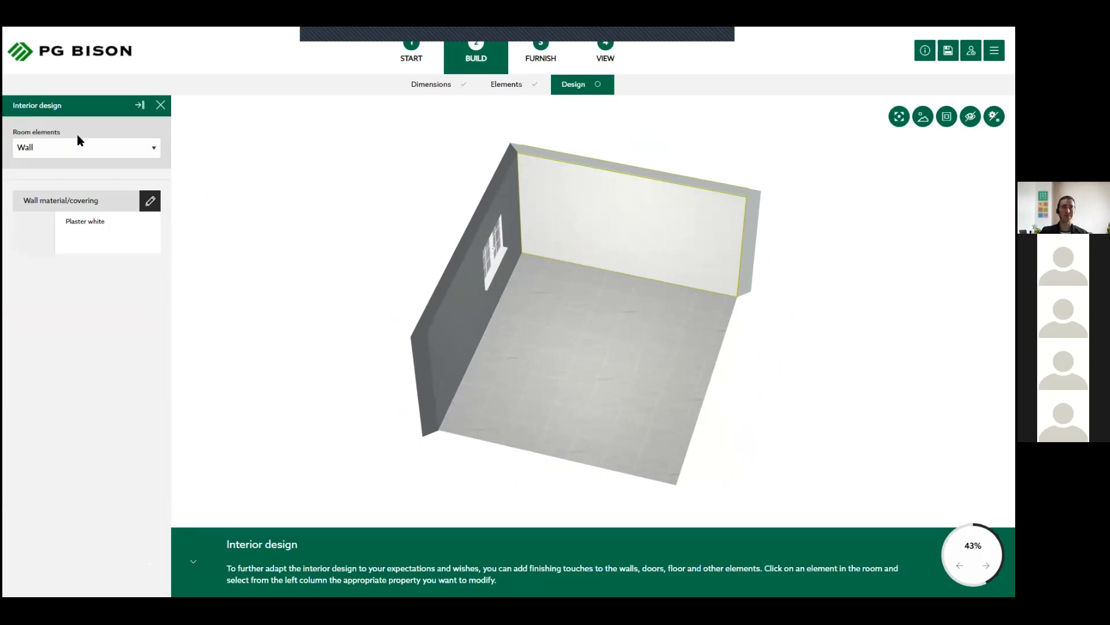
left_click(127, 146)
left_click(59, 183)
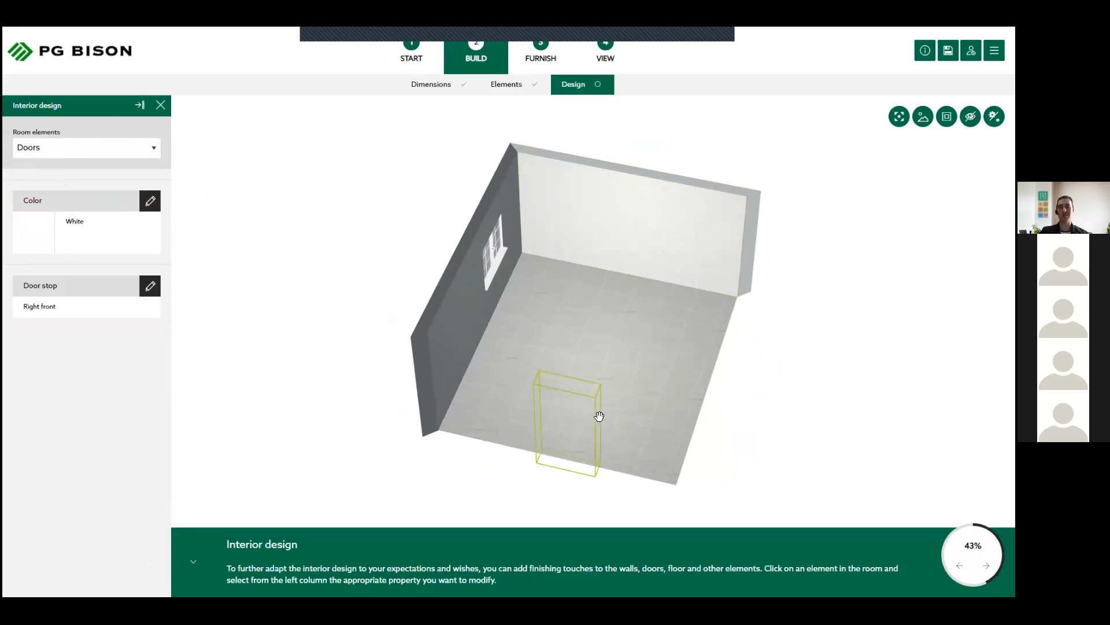
left_click(75, 148)
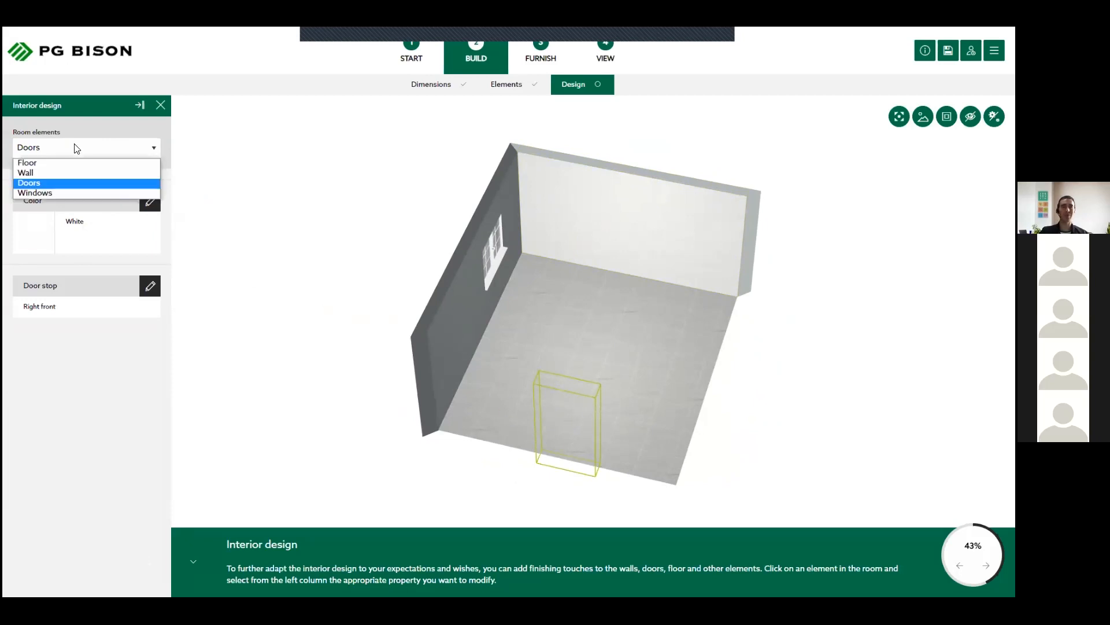
left_click(43, 193)
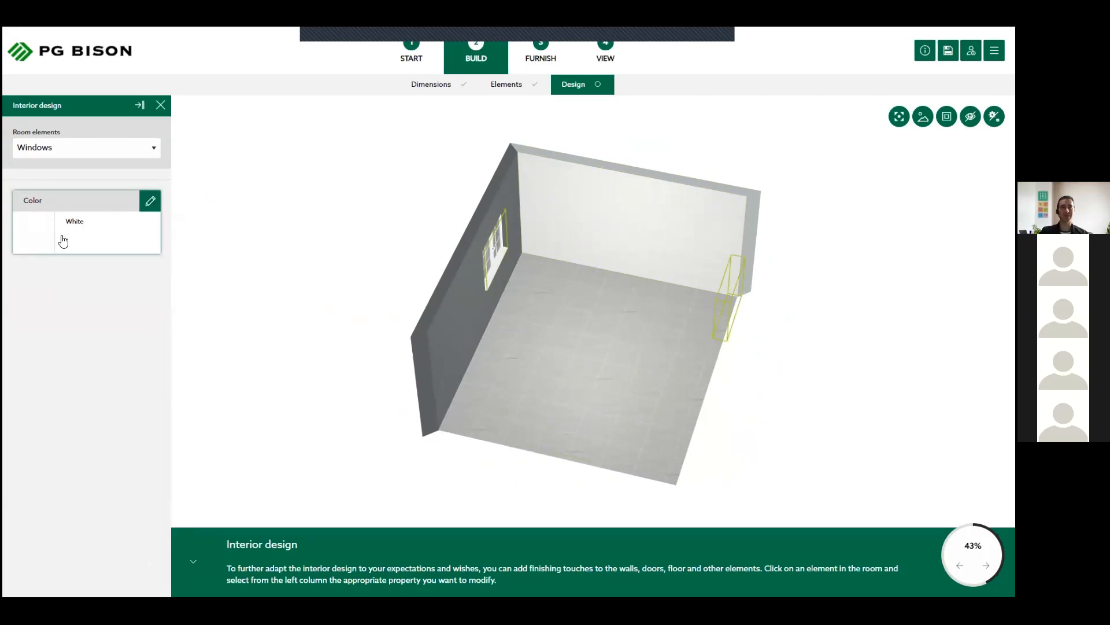
left_click_drag(560, 333, 569, 312)
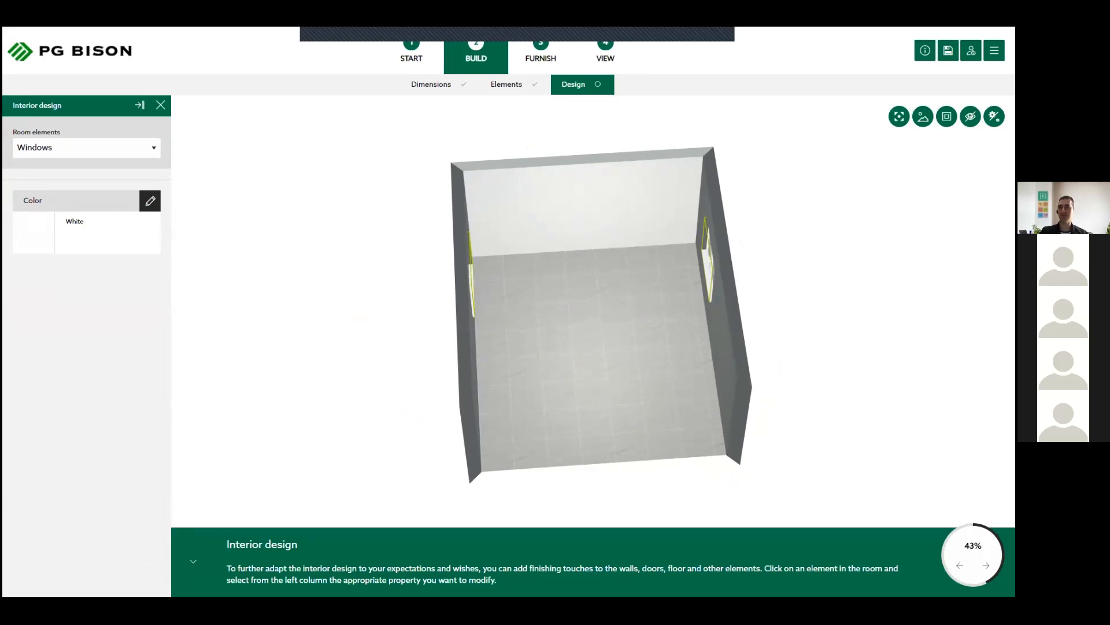
left_click_drag(651, 258, 681, 225)
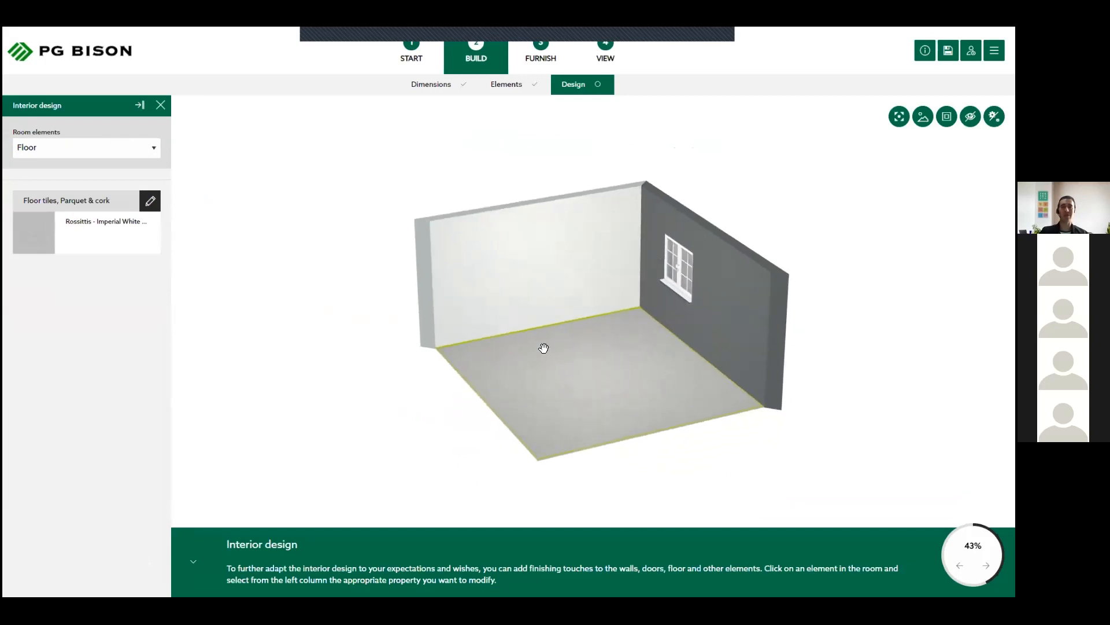
- Go to the furnishing stage, choose the Switch model, and show the room as a 2D floor plan focused on wall A
left_click(551, 60)
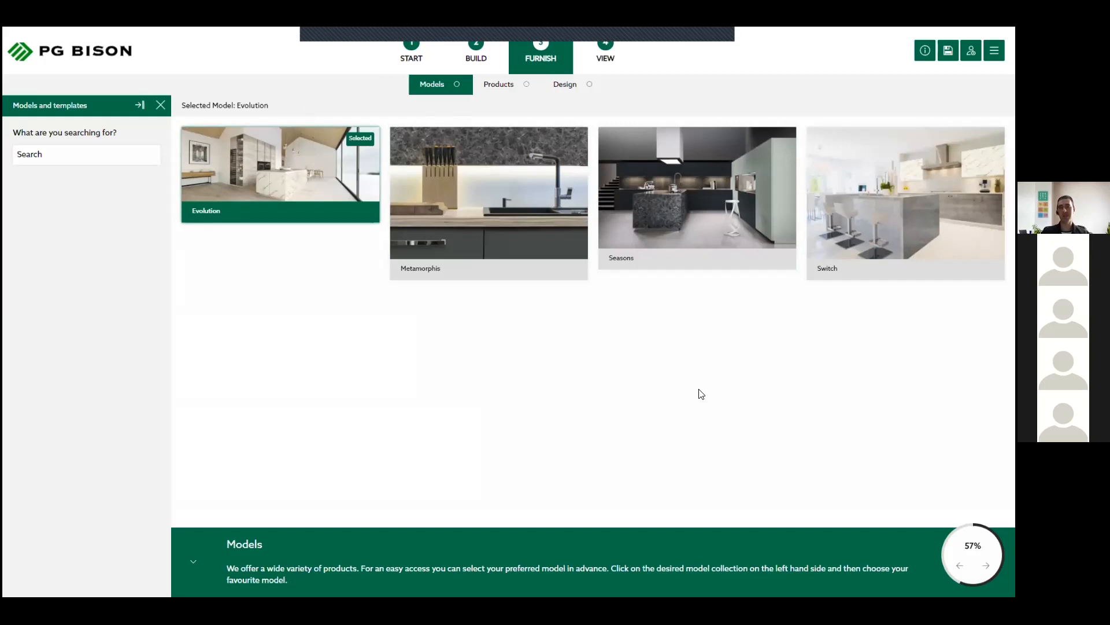
left_click(860, 192)
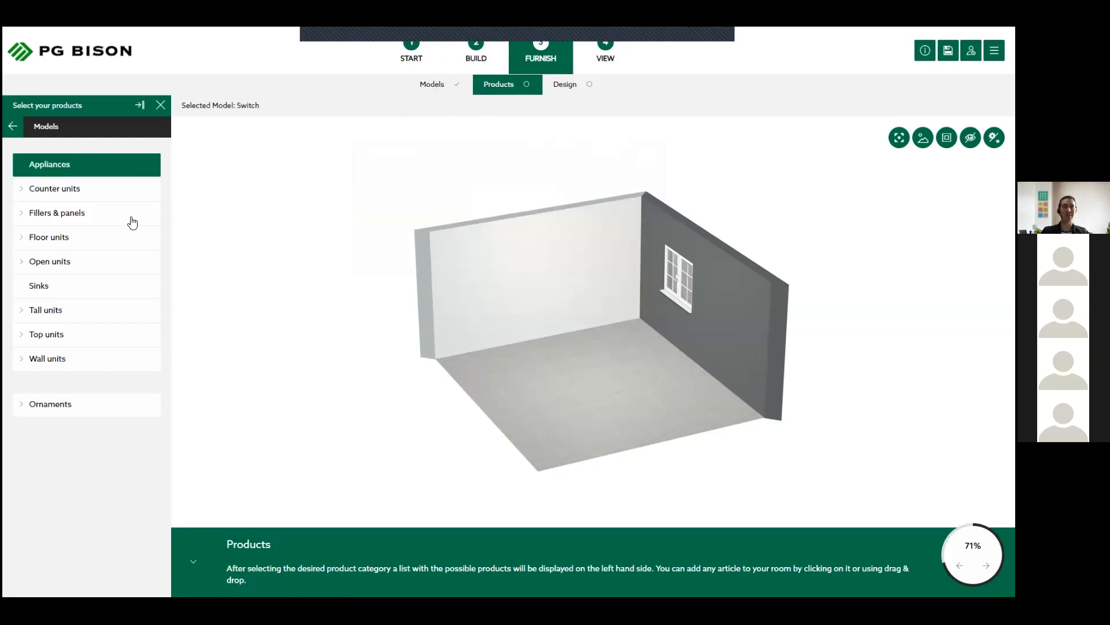
left_click_drag(678, 343, 569, 412)
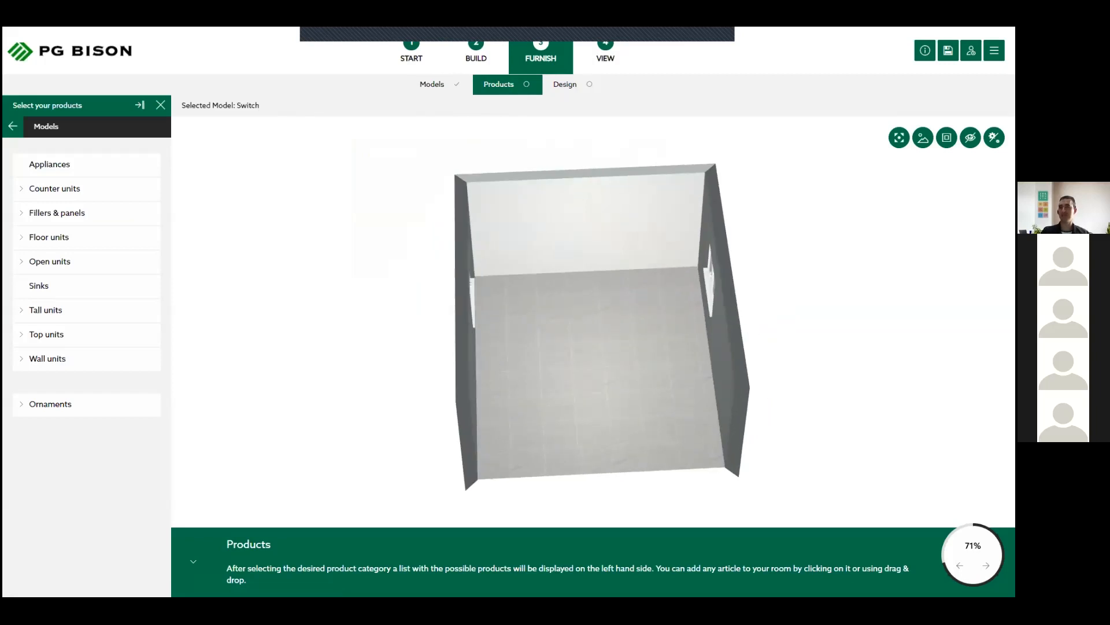
left_click_drag(574, 327, 541, 255)
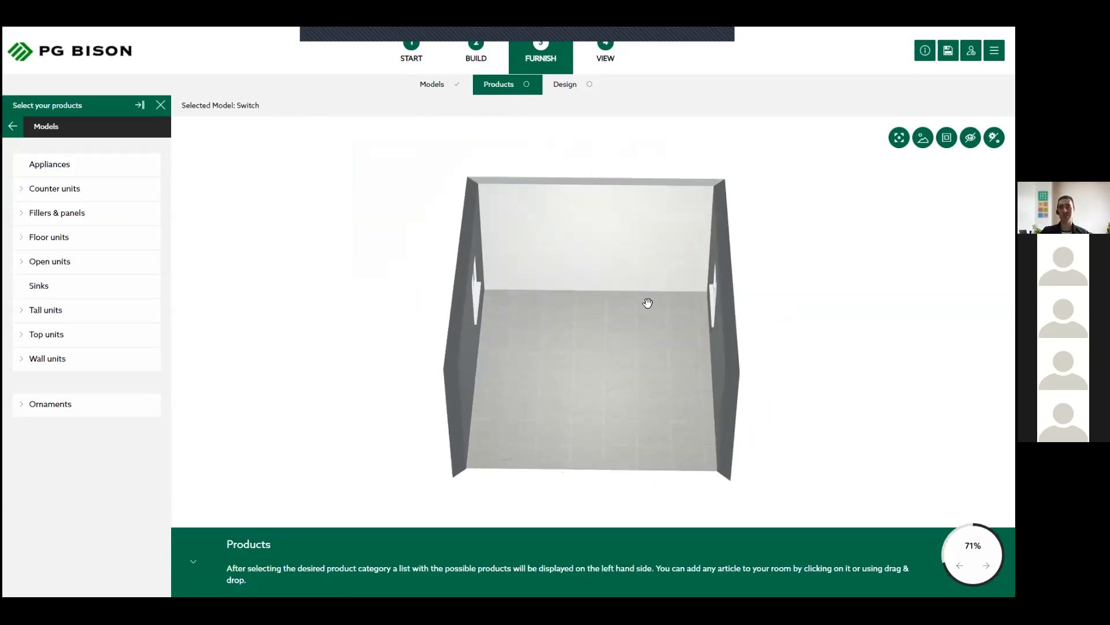
left_click(946, 137)
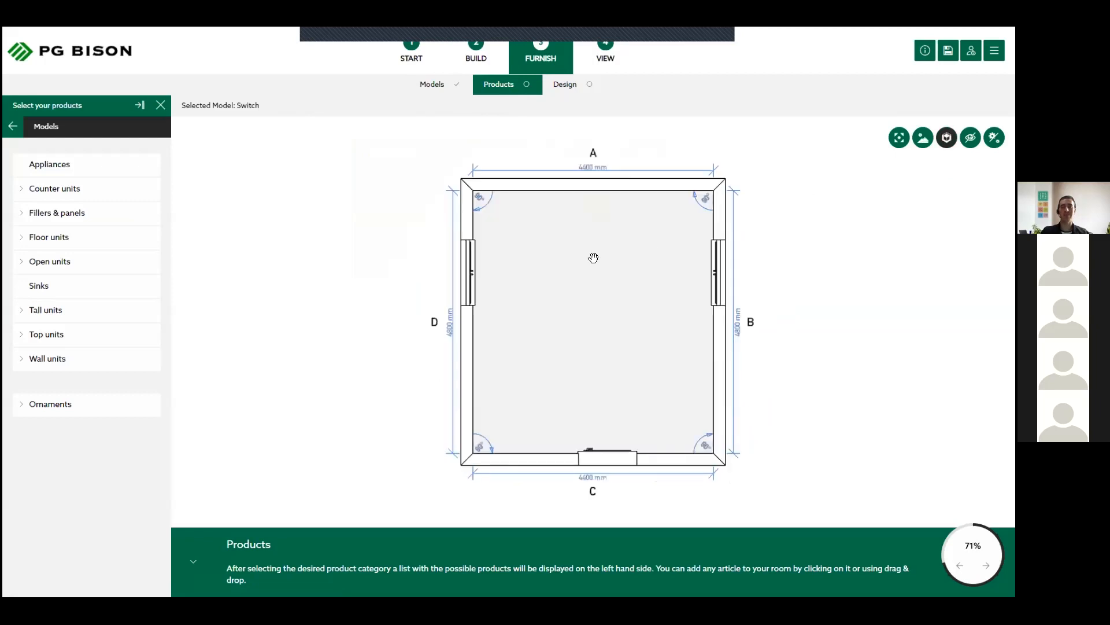
scroll(593, 257, "up", 3)
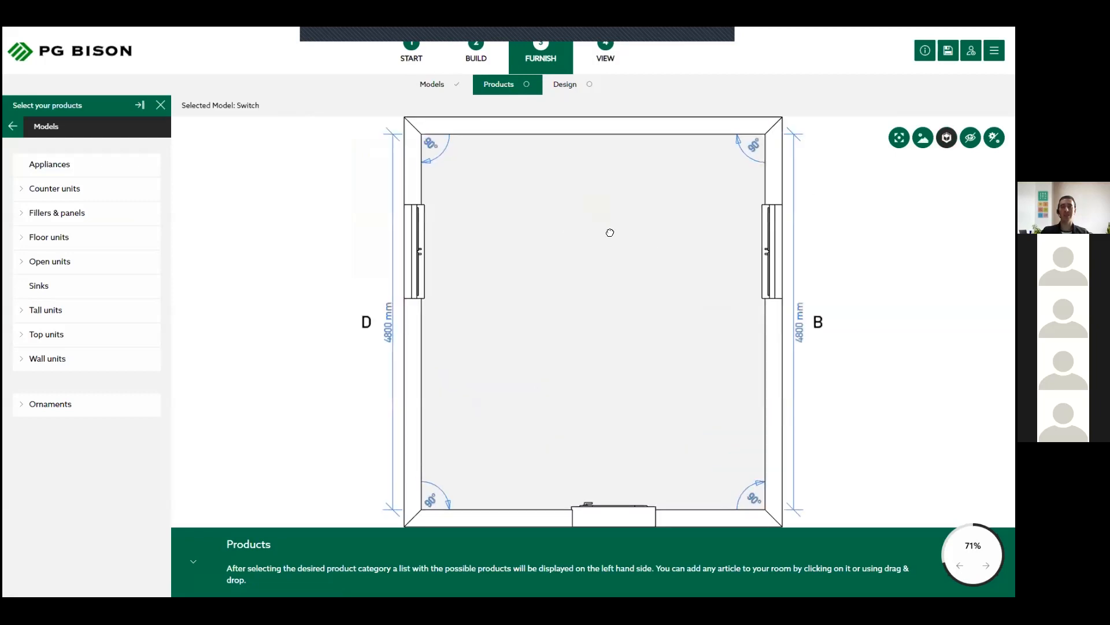
left_click_drag(610, 230, 594, 279)
scroll(503, 255, "up", 3)
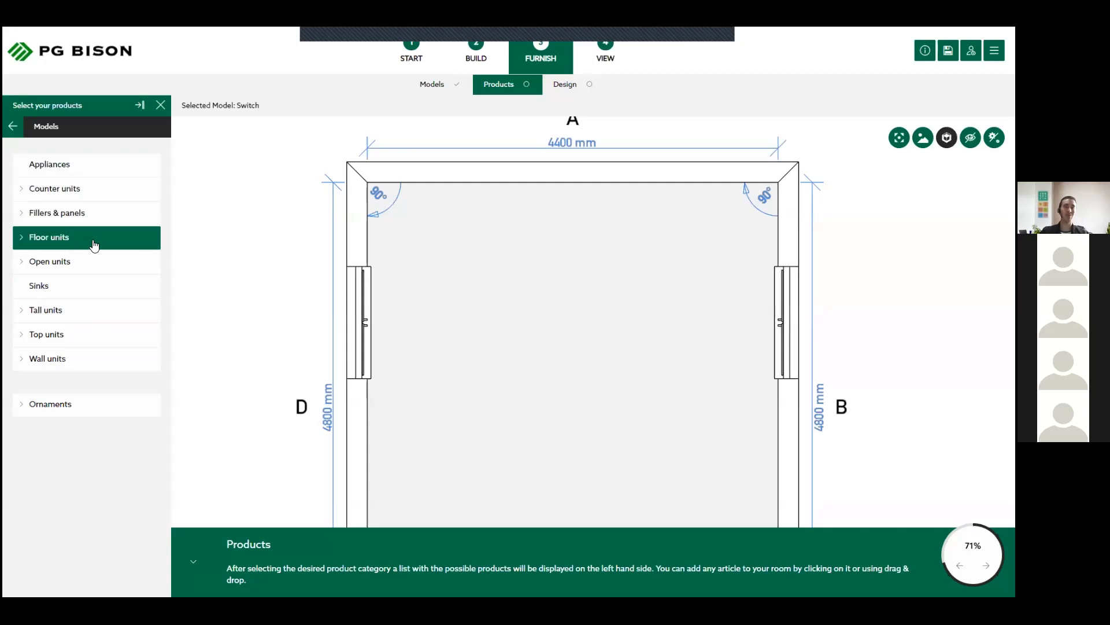
- Open the "Tall units - standard - 1940" products and filter them to a width of 600 mm
left_click(98, 286)
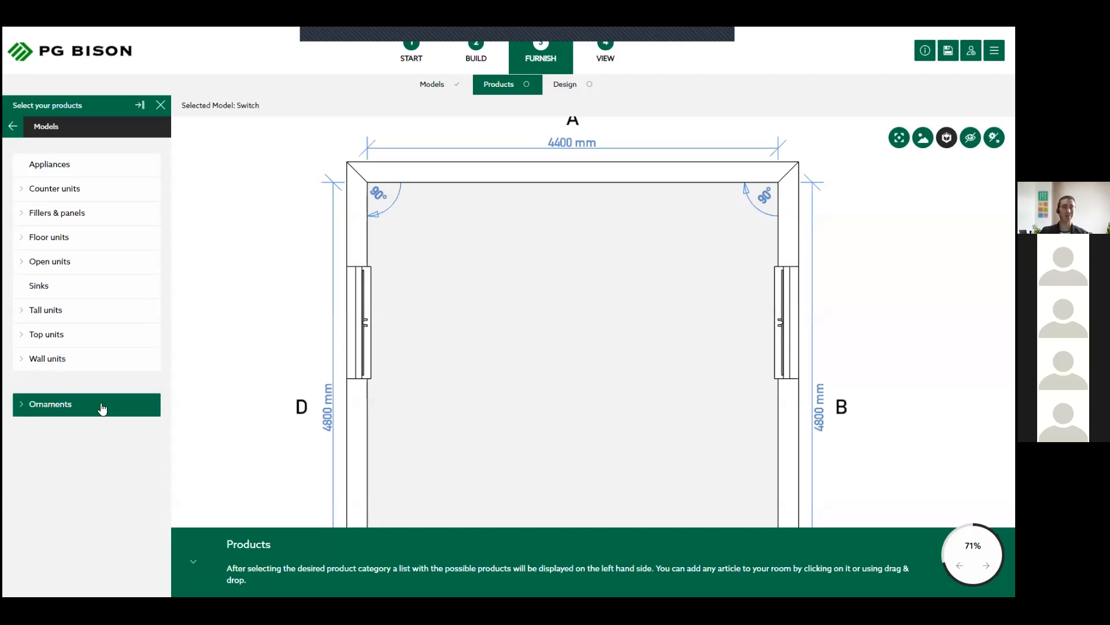
left_click(55, 312)
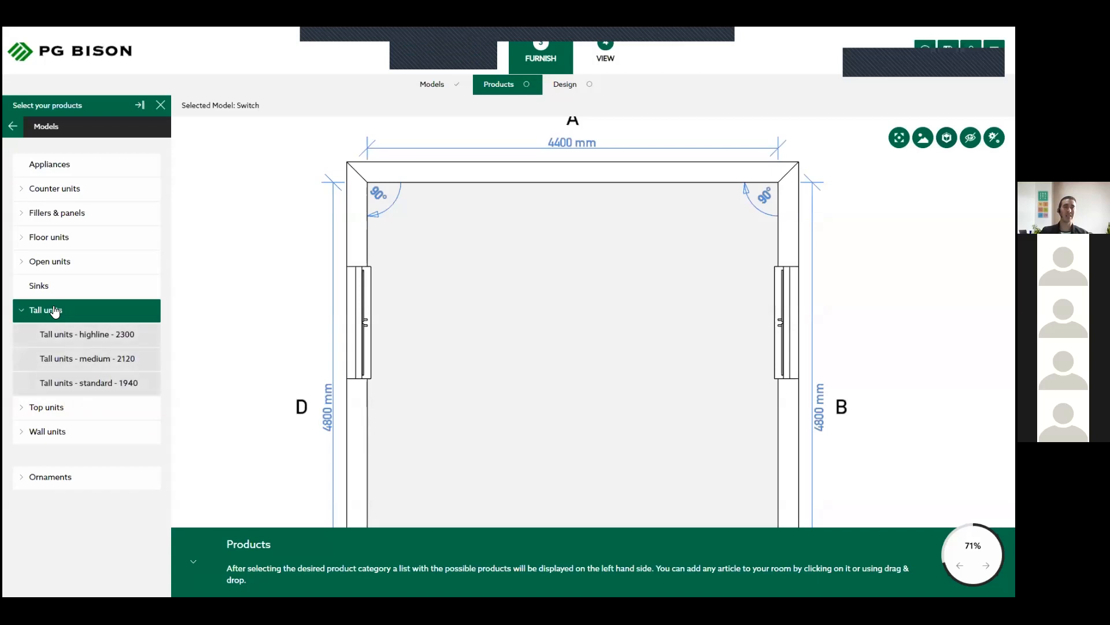
left_click(133, 384)
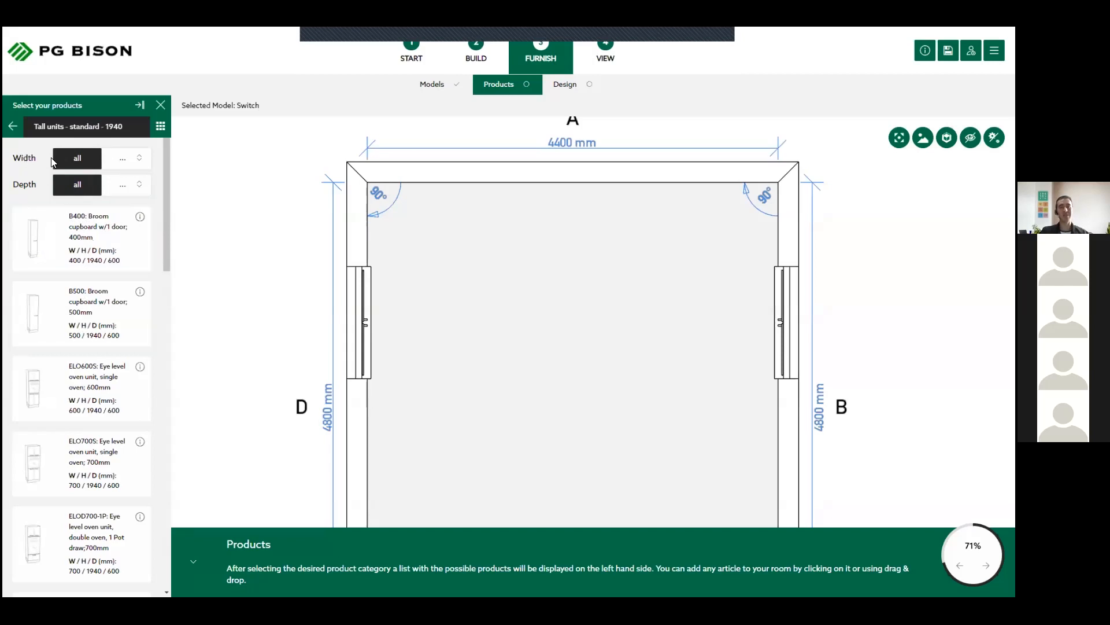
left_click(137, 158)
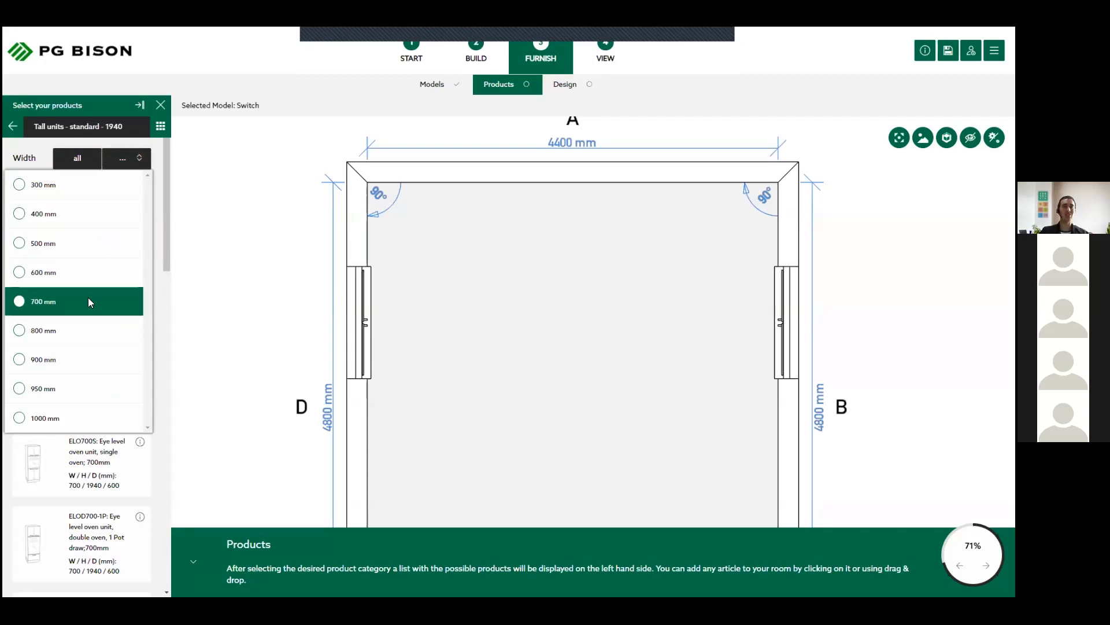
left_click(35, 273)
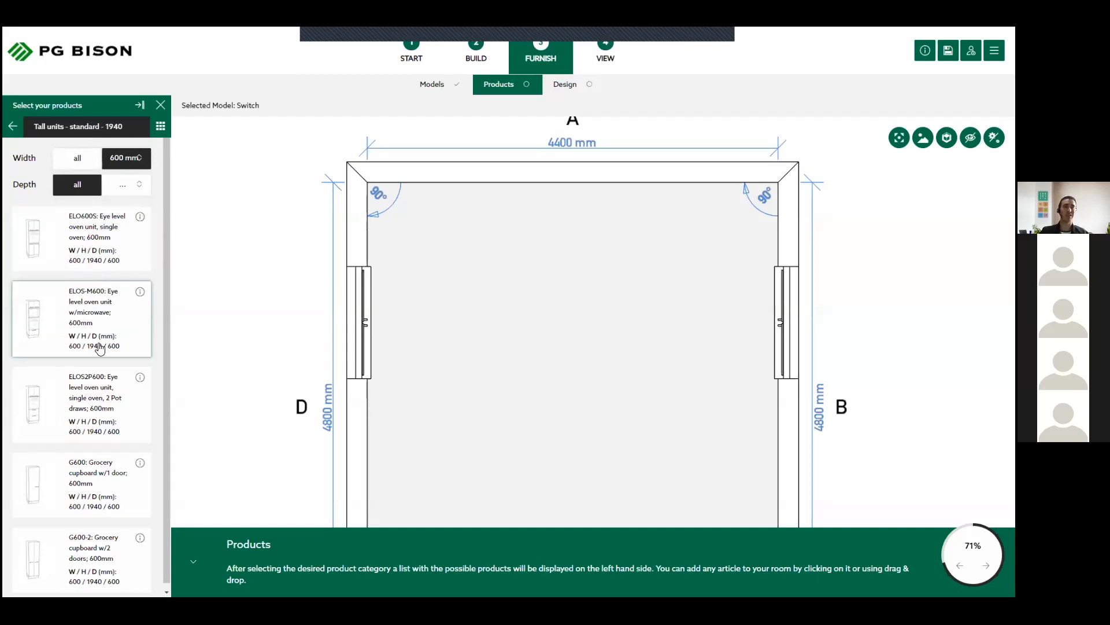
scroll(100, 350, "down", 1)
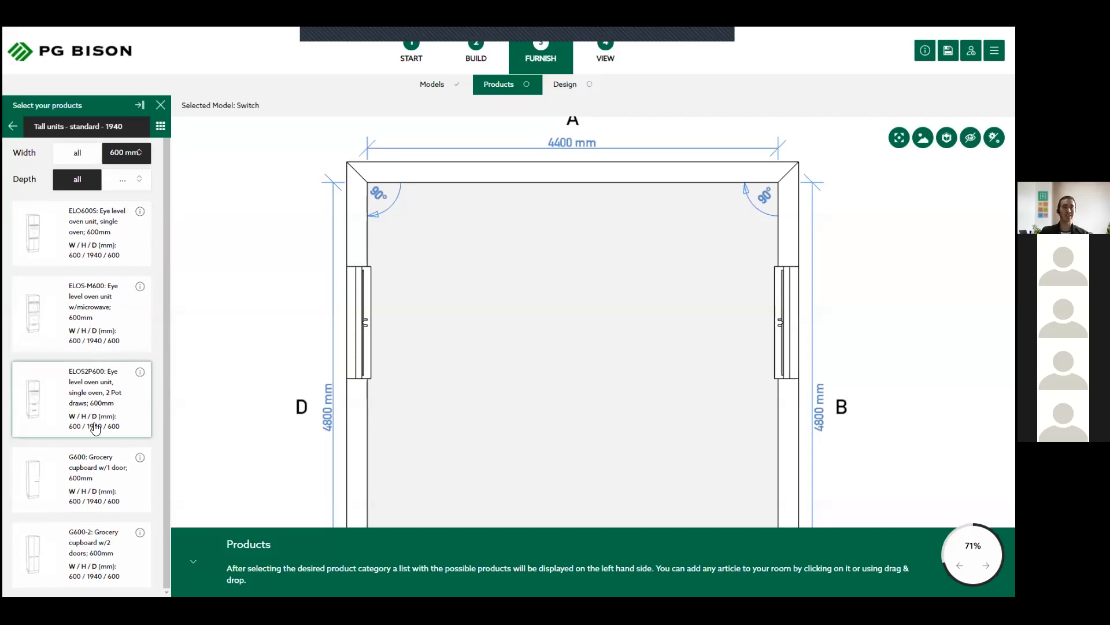
- Place a G600 one-door grocery cupboard in the corner of walls A and D, with an ELOS2P600 eye level oven unit beside it
left_click(86, 478)
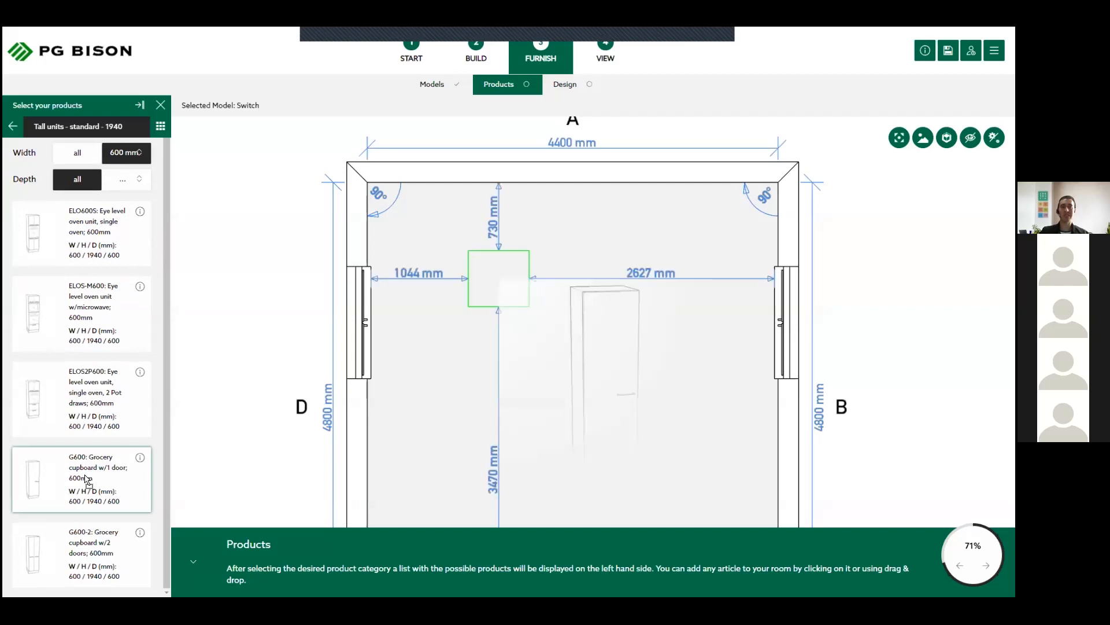
left_click_drag(498, 281, 486, 202)
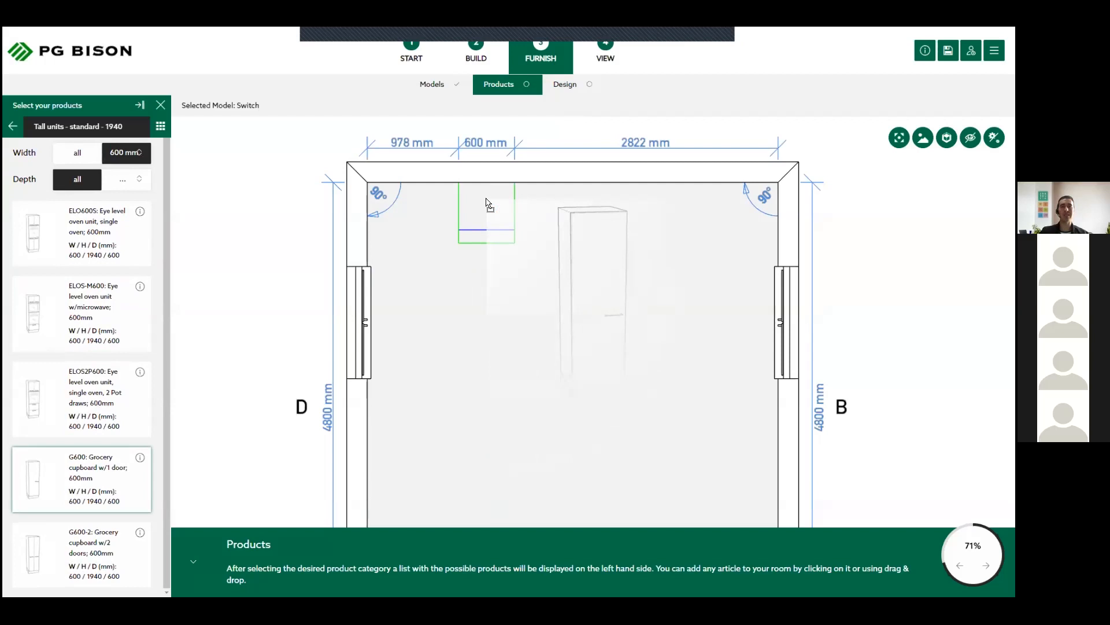
left_click_drag(486, 203, 382, 229)
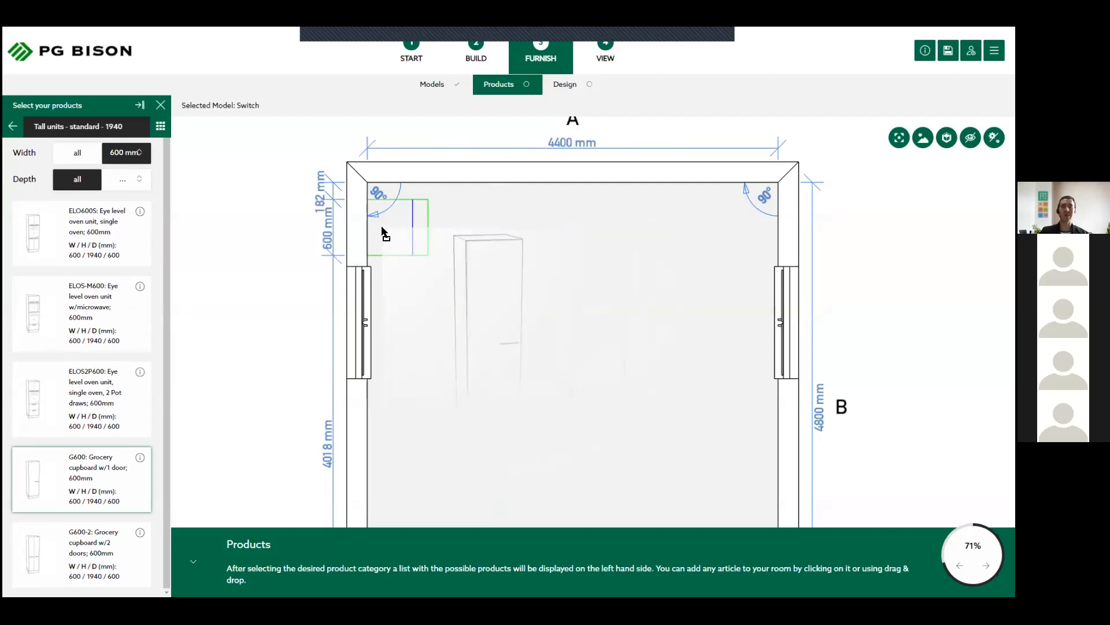
left_click_drag(382, 228, 382, 229)
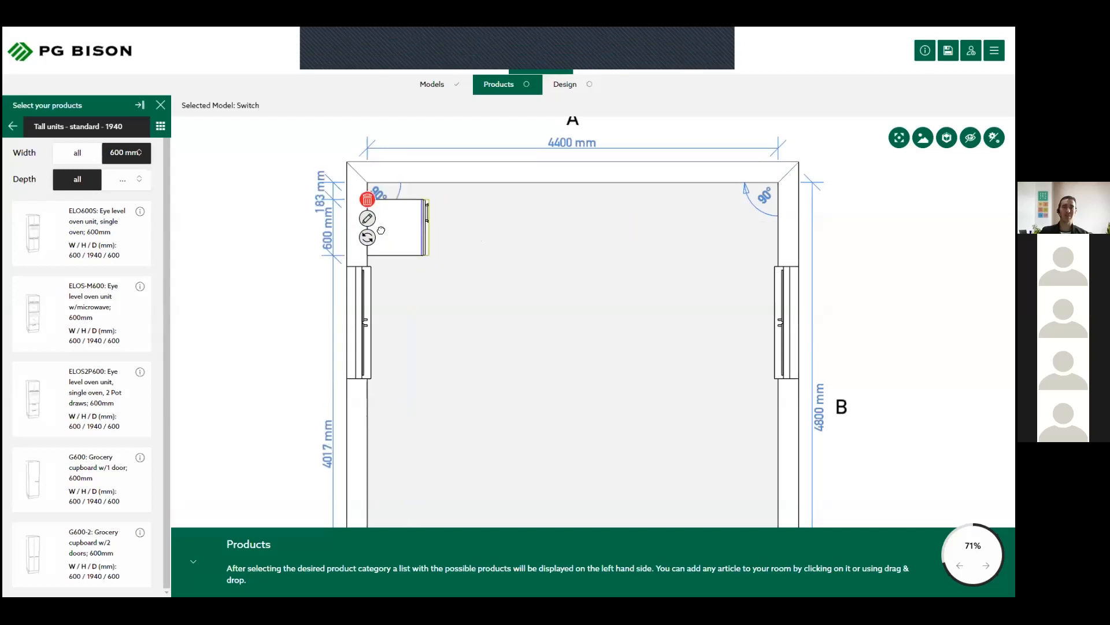
left_click_drag(423, 232, 391, 185)
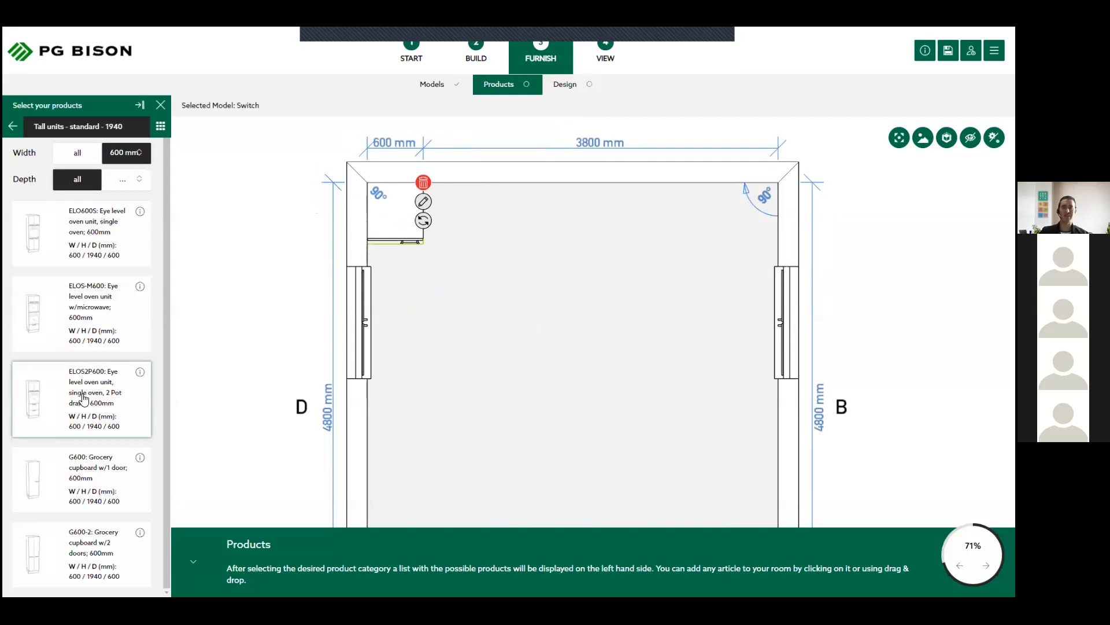
left_click_drag(84, 399, 483, 329)
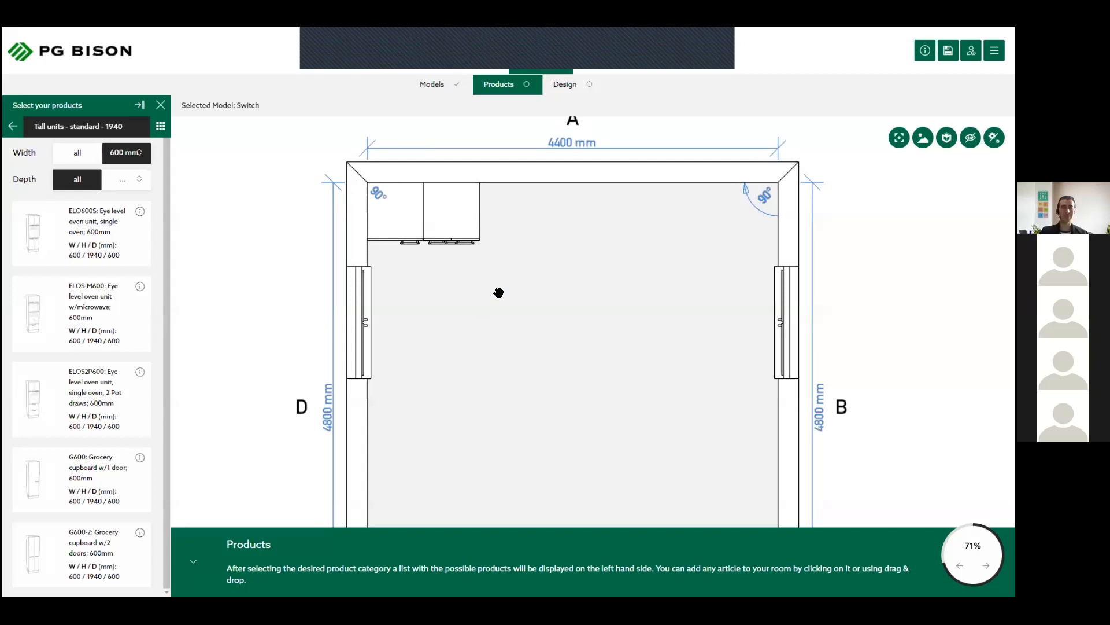
- Check the product information of the F600-3 three-drawer floor unit and place two of them along wall A beside the oven unit
left_click(12, 127)
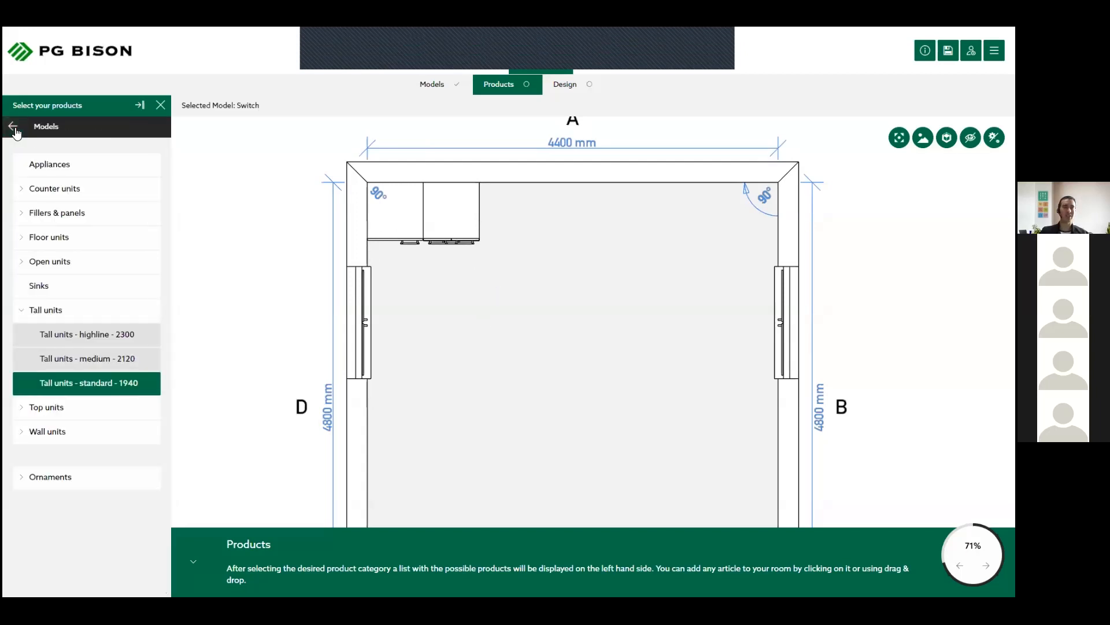
left_click(54, 243)
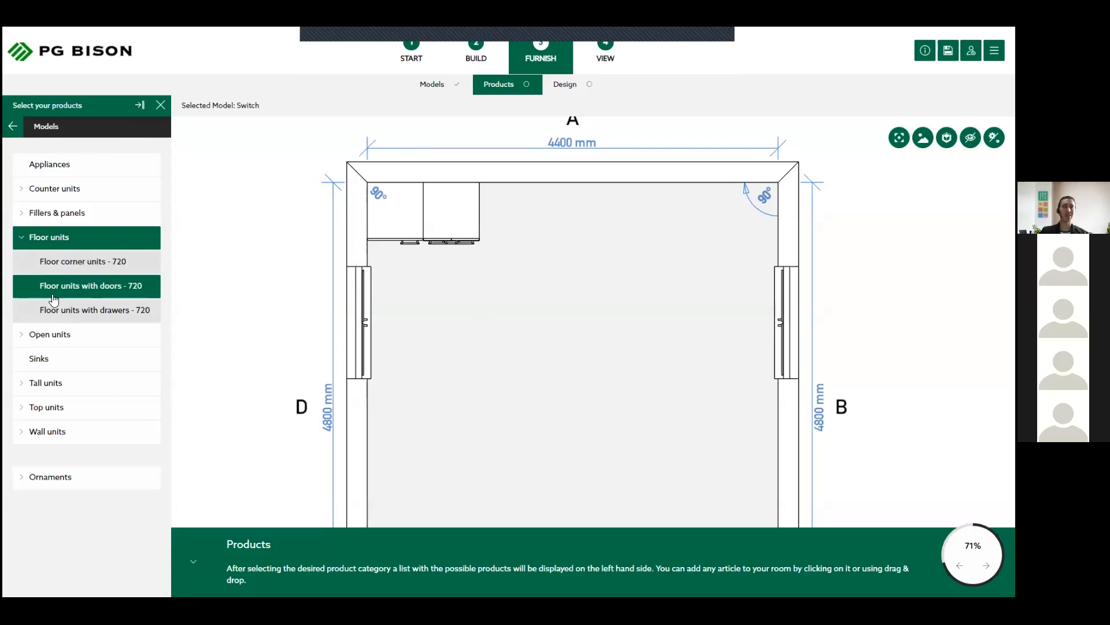
left_click(108, 314)
scroll(108, 314, "down", 2)
scroll(107, 314, "down", 1)
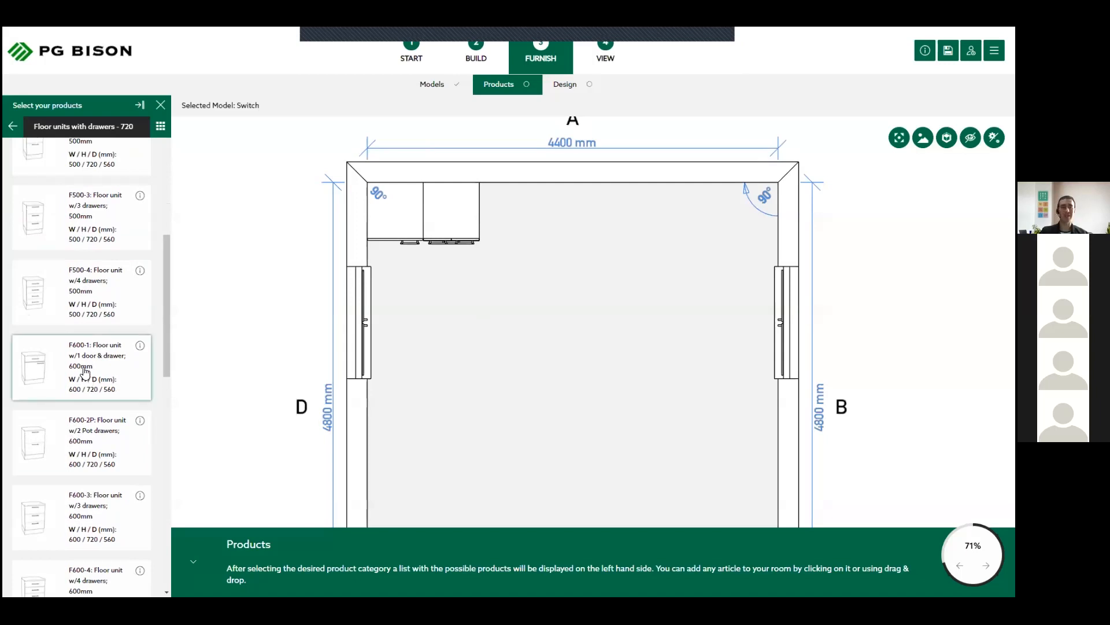
scroll(88, 380, "down", 1)
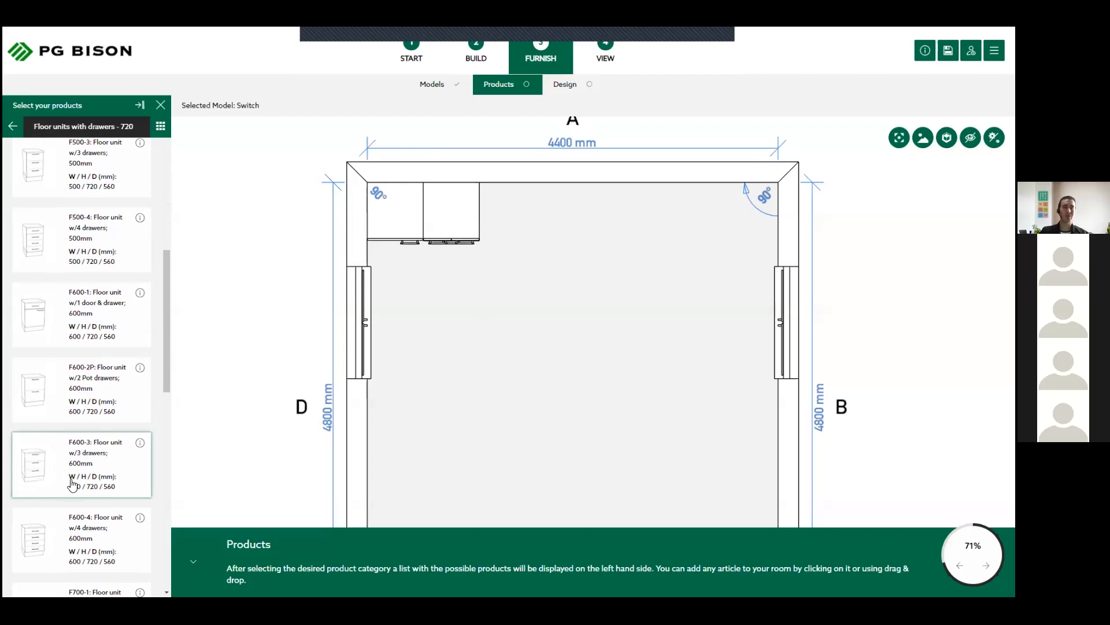
left_click(140, 444)
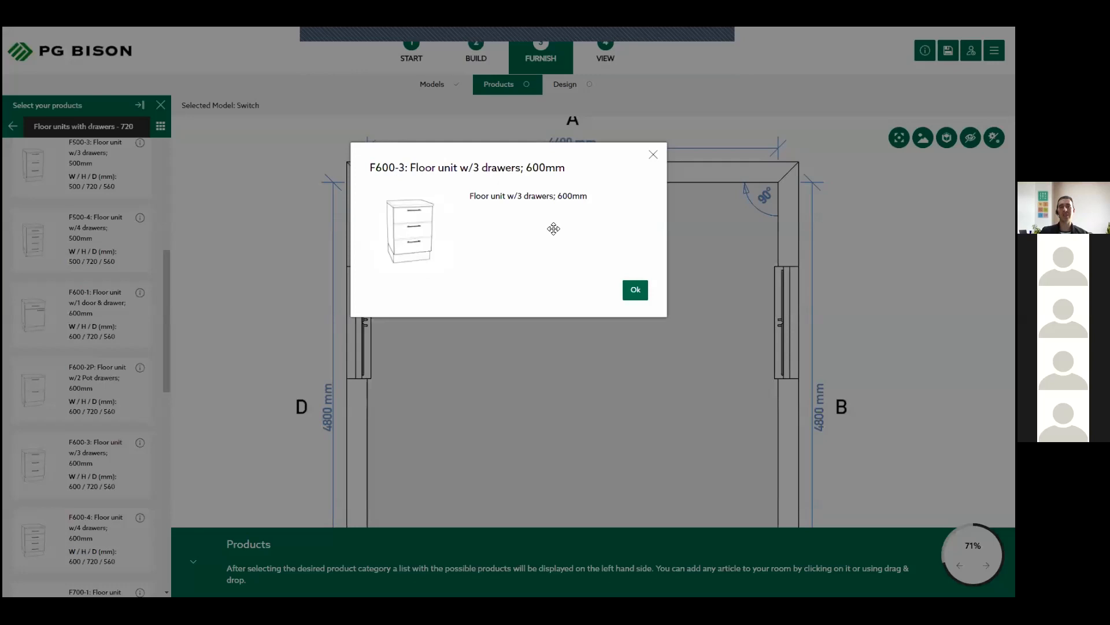
left_click(635, 290)
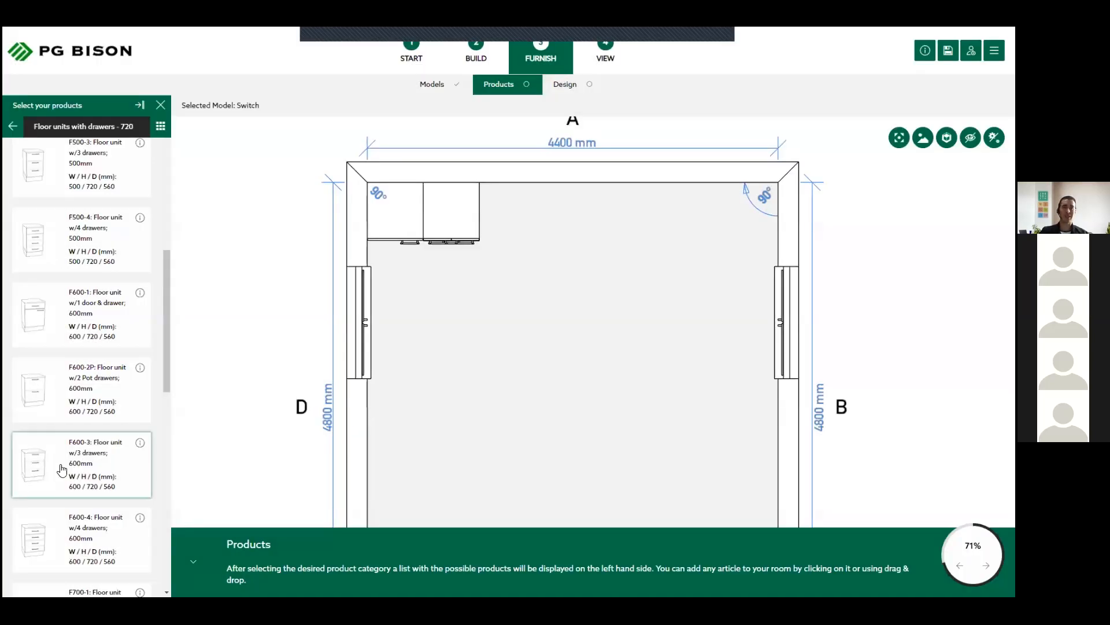
left_click(62, 469)
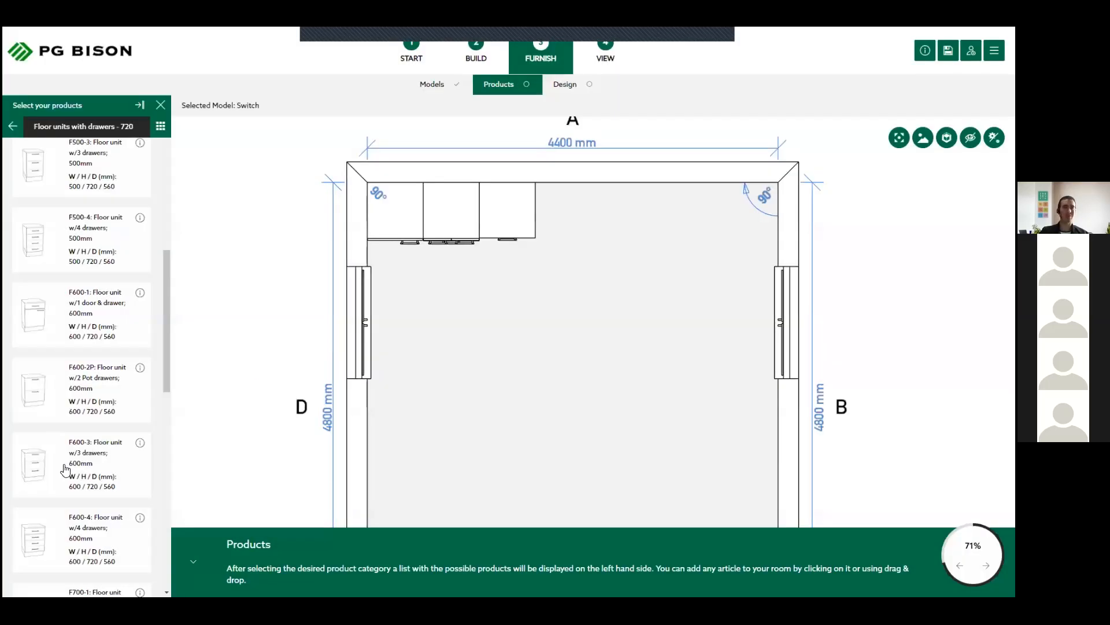
left_click_drag(55, 477, 555, 206)
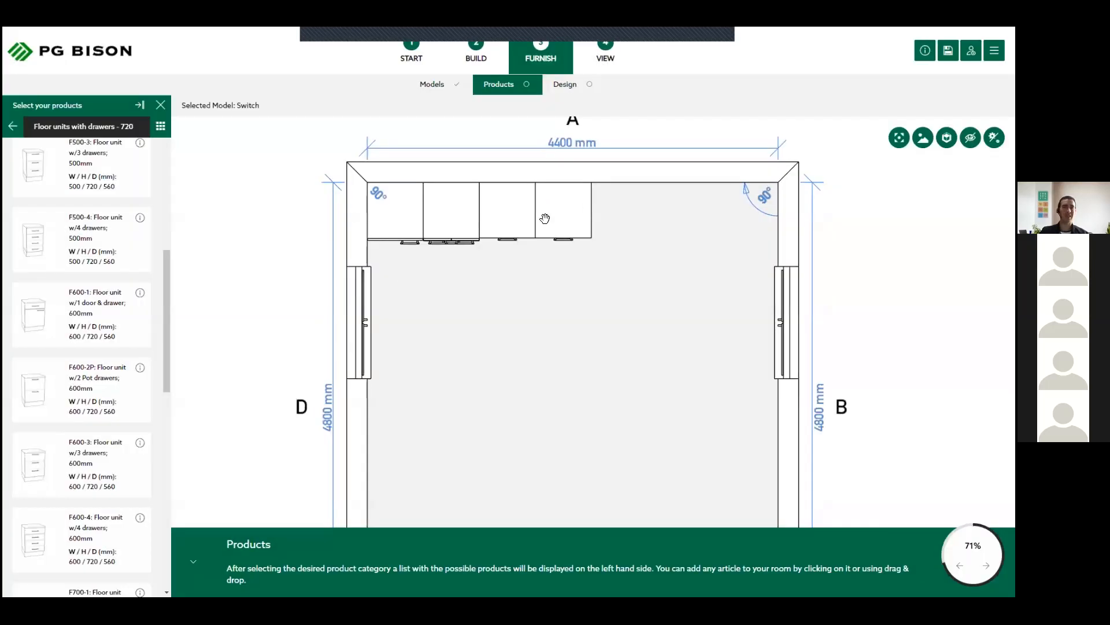
- From "Floor units with doors - 720", place an F400T, an F600 and another F400T along wall A beside the drawer units
left_click(12, 128)
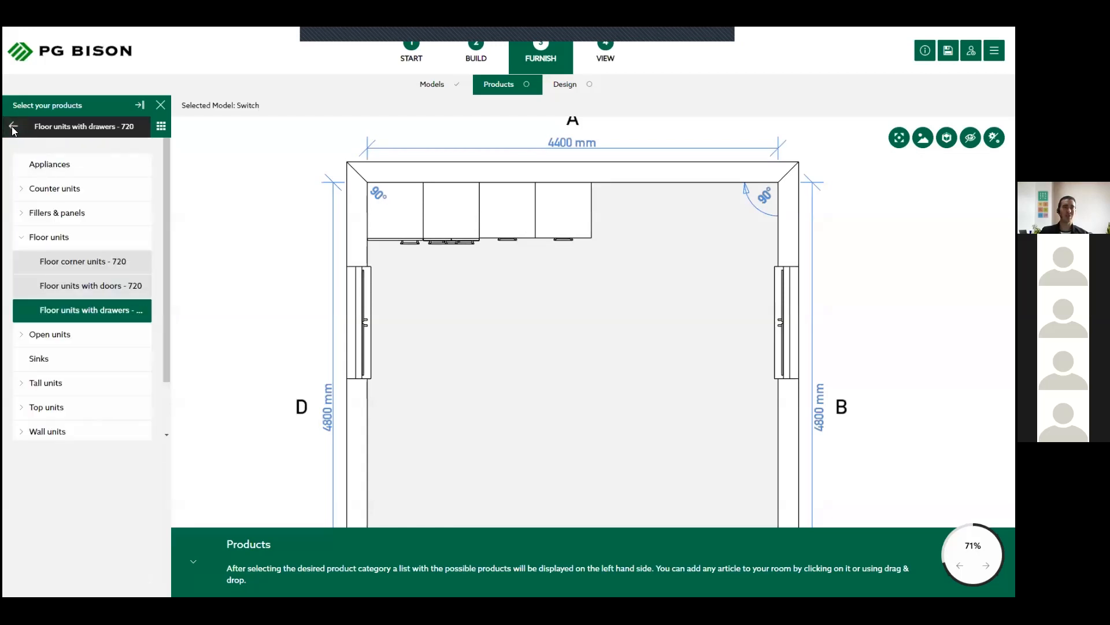
left_click(105, 293)
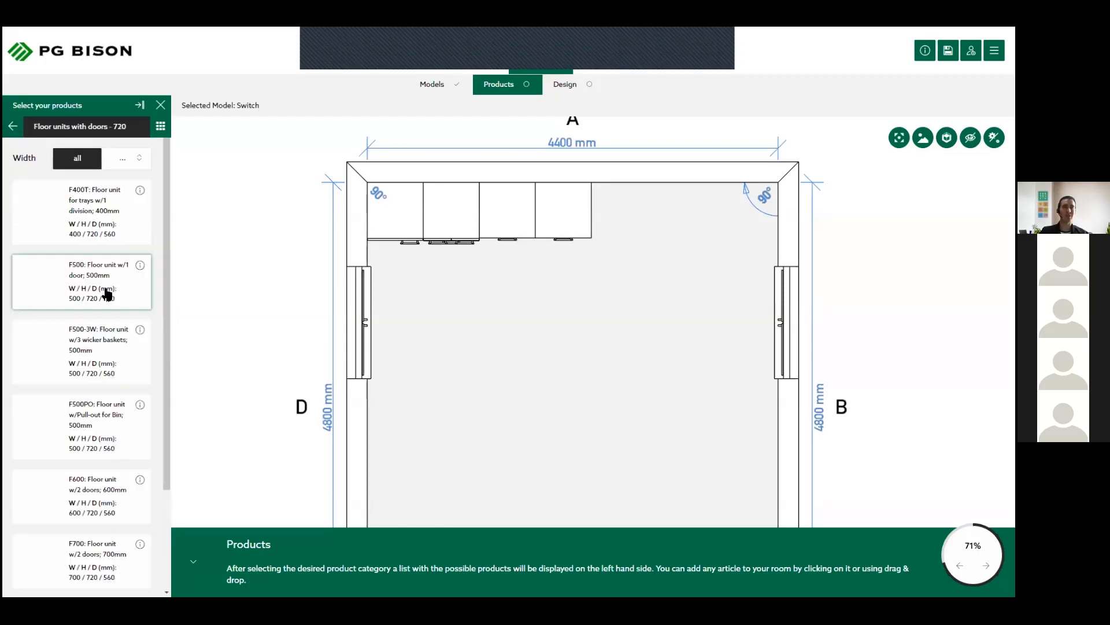
left_click(79, 200)
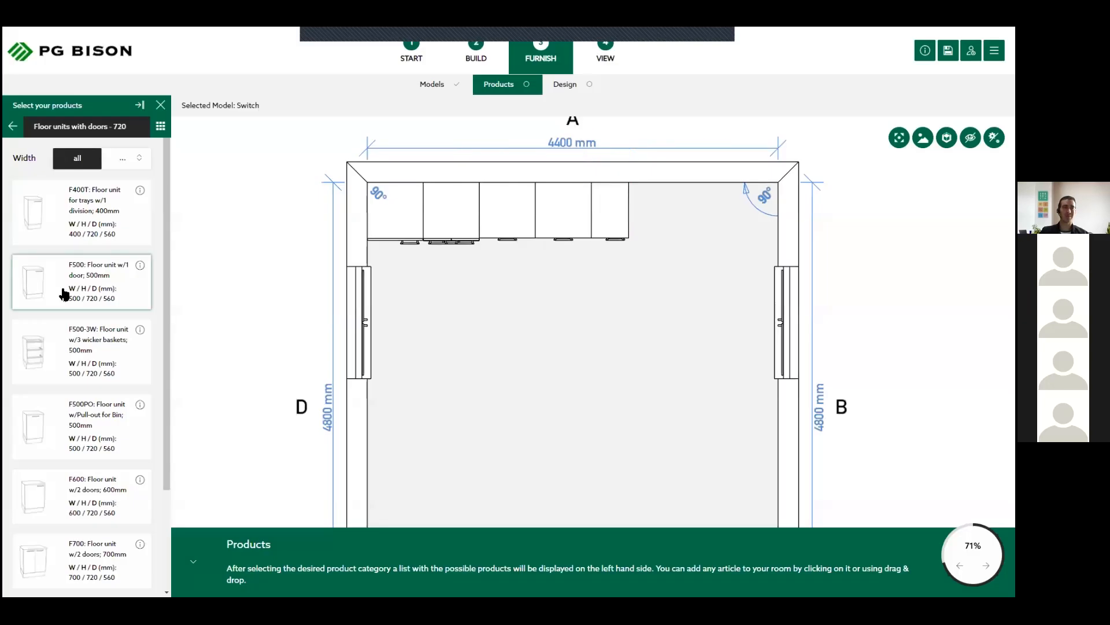
scroll(63, 293, "down", 2)
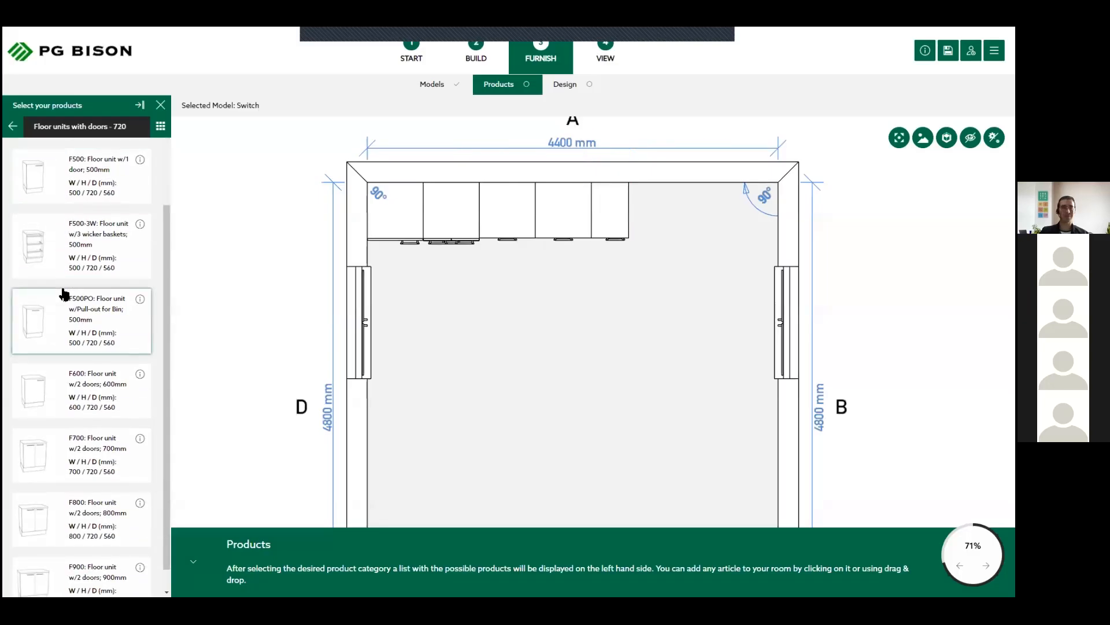
scroll(64, 295, "down", 1)
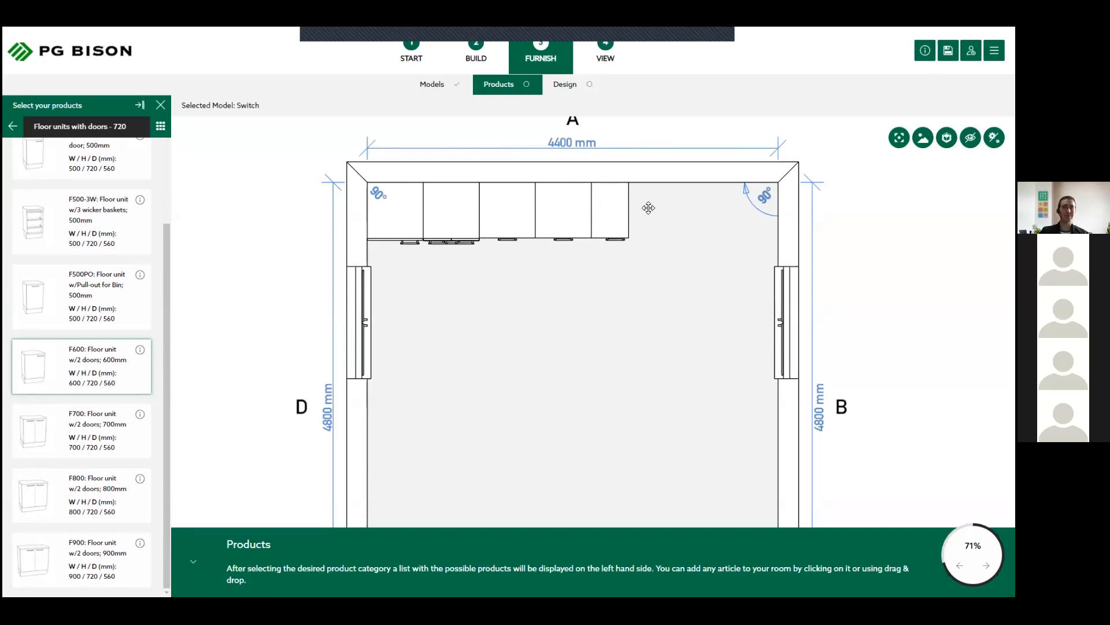
left_click(68, 364)
scroll(98, 295, "up", 5)
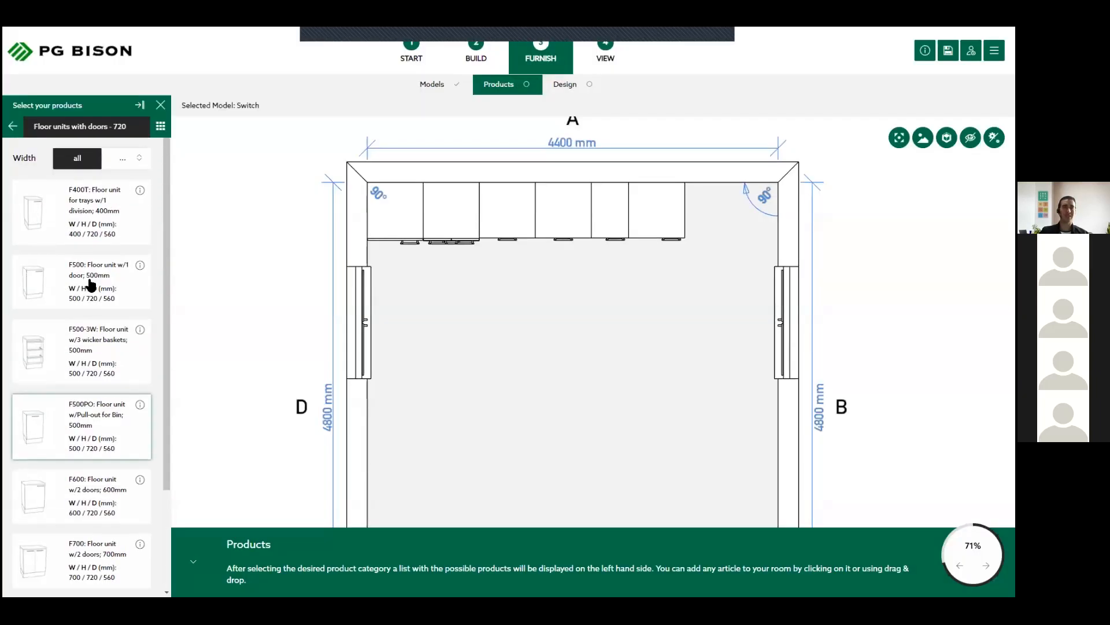
left_click(89, 203)
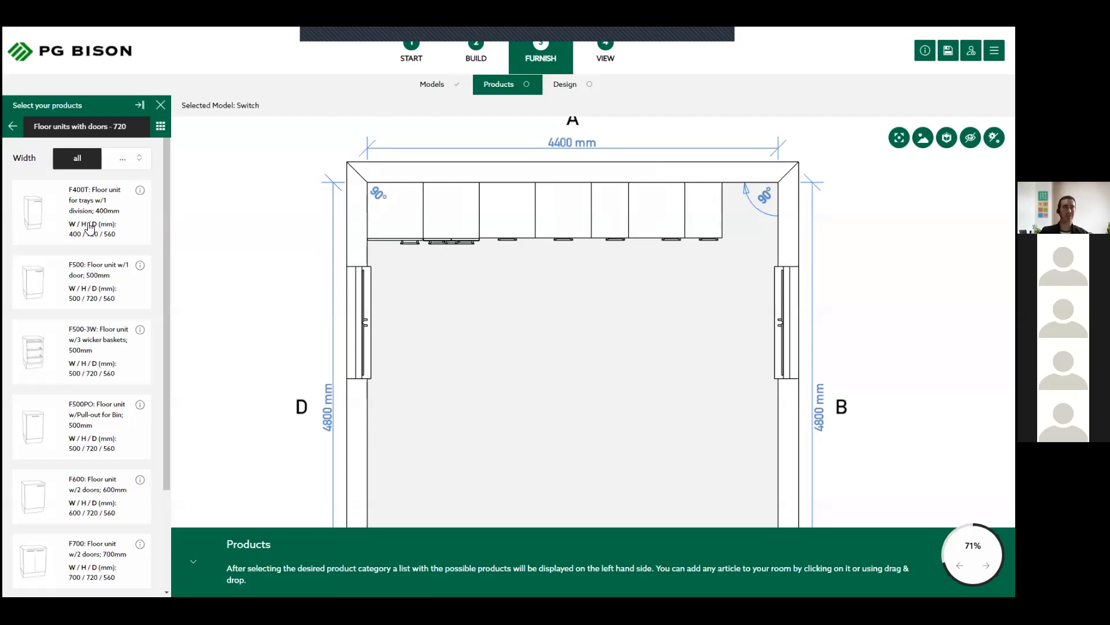
- Place a G600 one-door grocery cupboard from the standard tall units in the corner of walls A and B and check the run in 3D
left_click(14, 127)
left_click(51, 381)
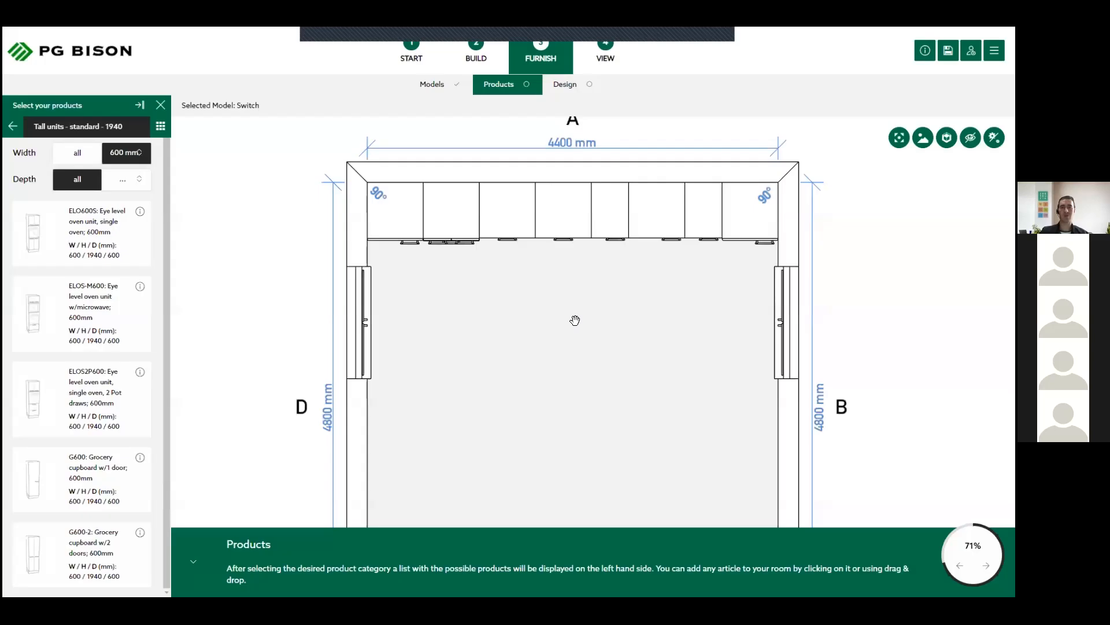
left_click_drag(612, 309, 576, 350)
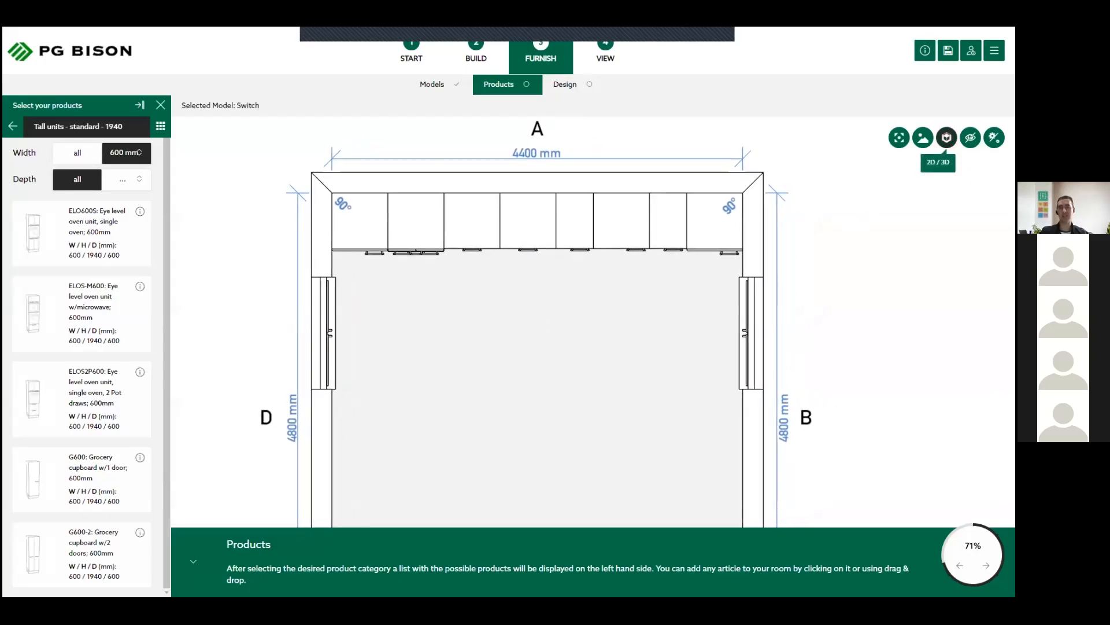
left_click(946, 138)
left_click_drag(451, 377, 440, 334)
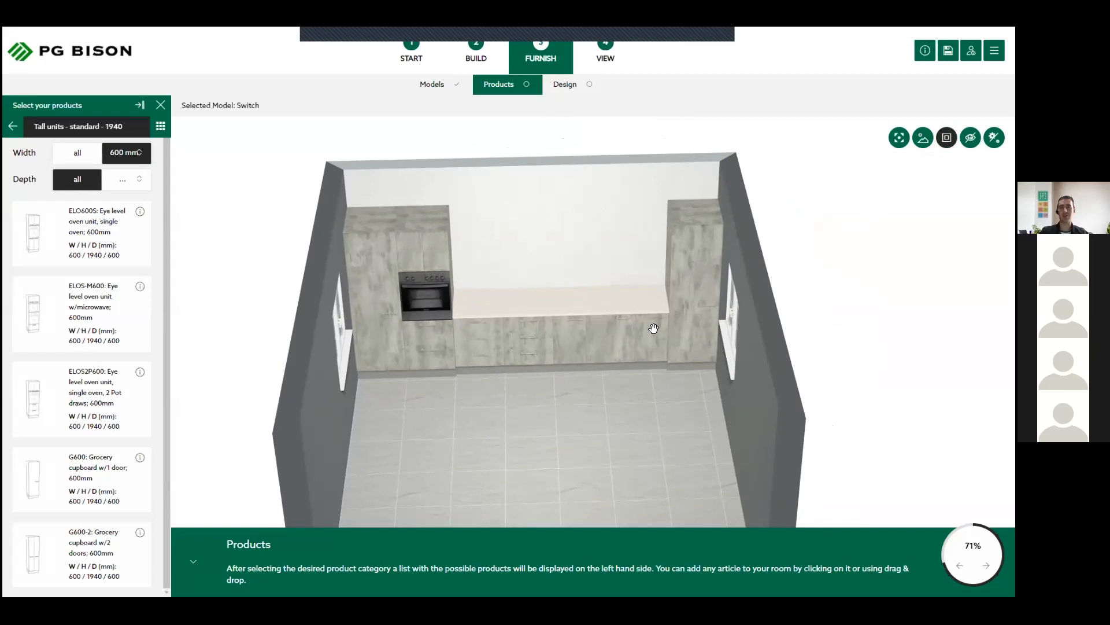
left_click_drag(638, 401, 660, 384)
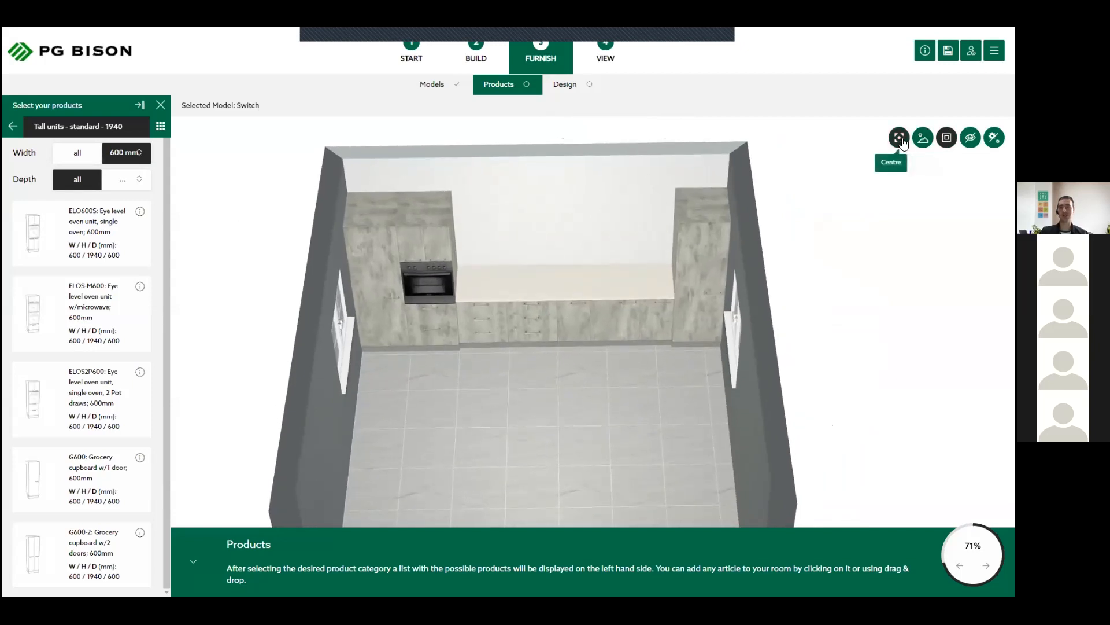
left_click(946, 138)
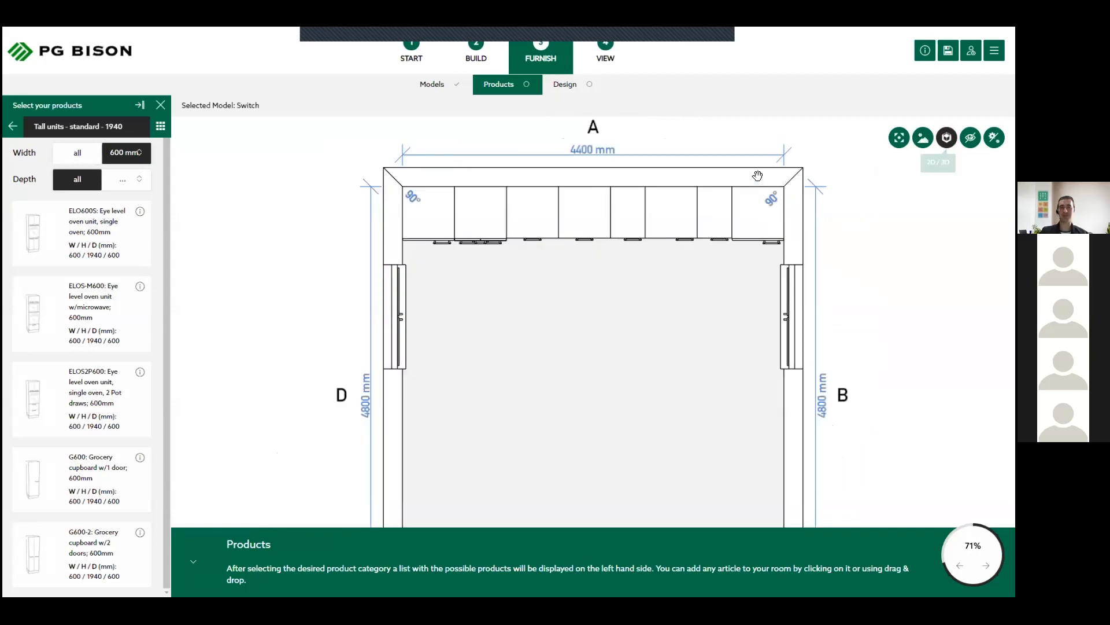
- Set the door orientation of the G600 grocery cupboard at walls A and B to Right
left_click(764, 217)
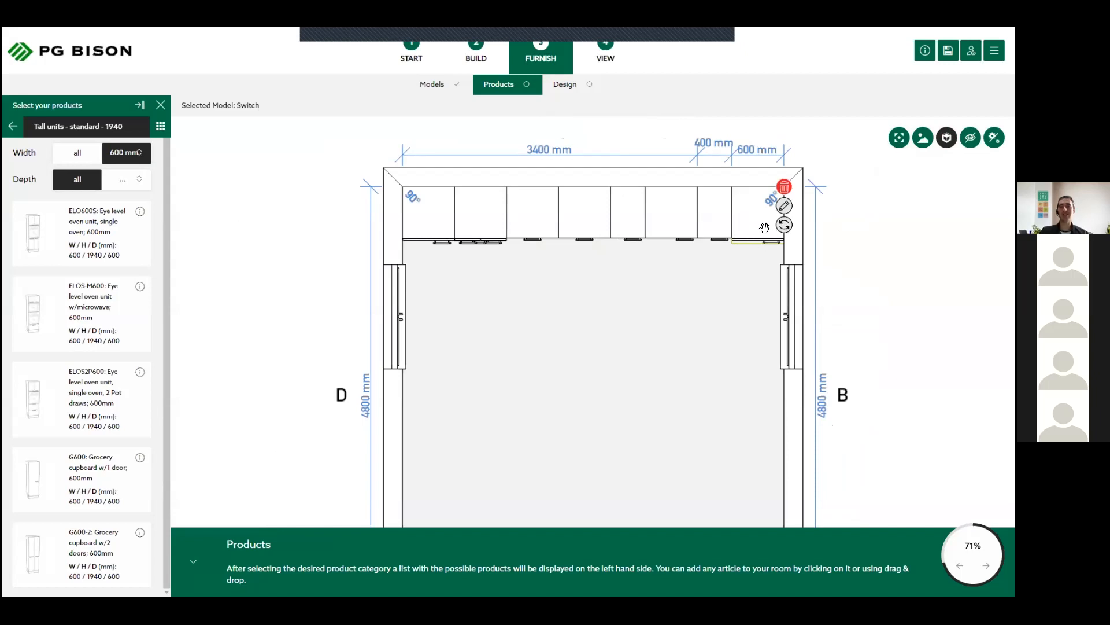
left_click(704, 325)
left_click_drag(702, 373, 706, 260)
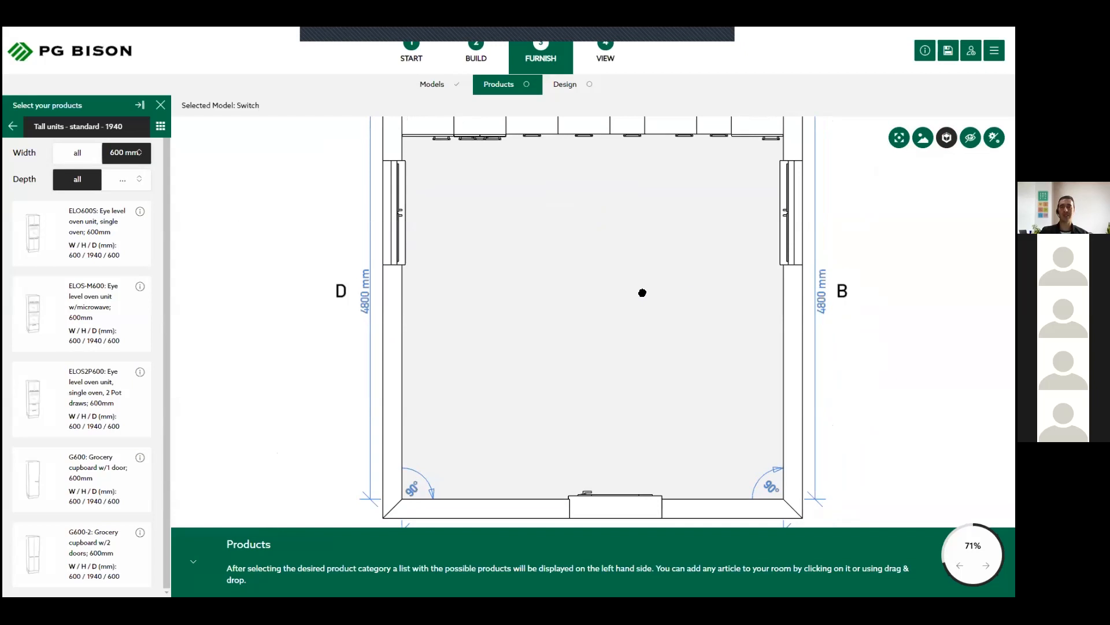
left_click_drag(642, 293, 620, 393)
left_click(739, 225)
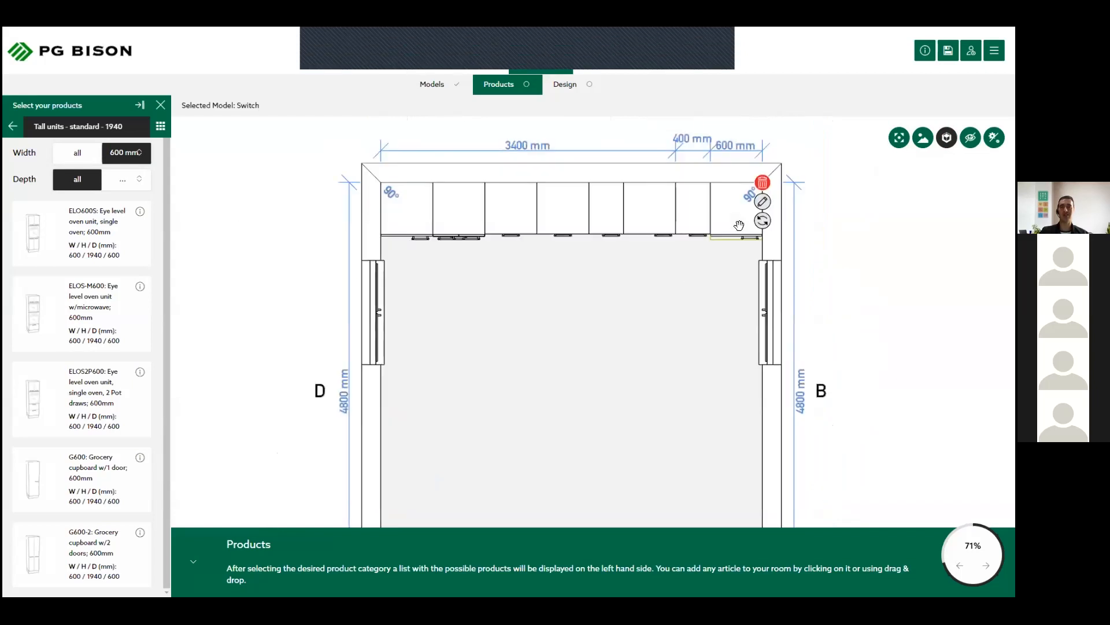
left_click(763, 202)
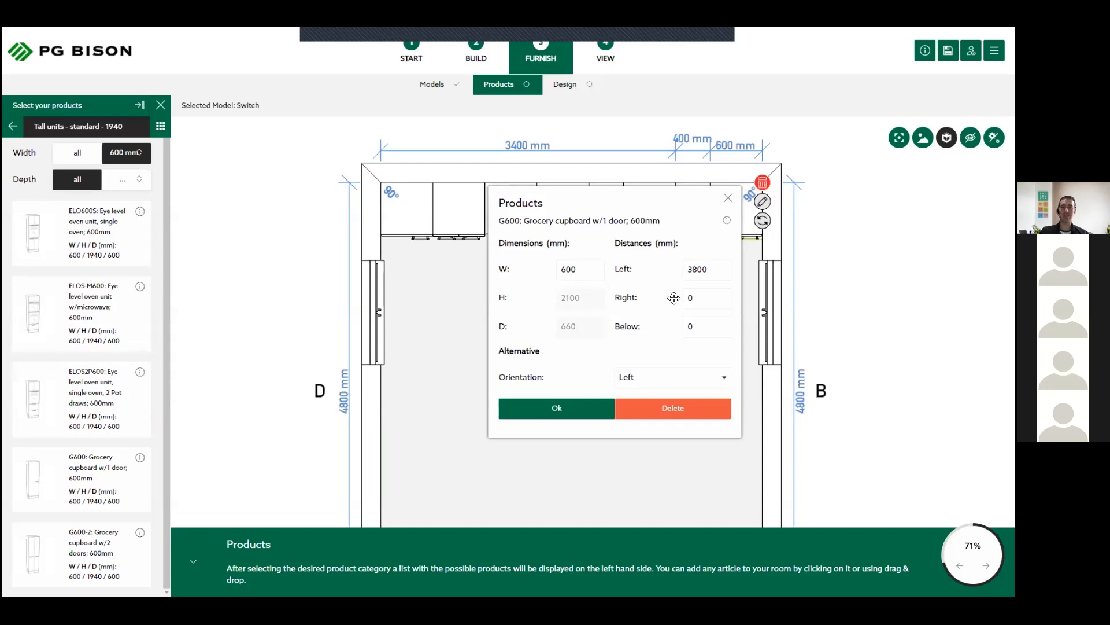
left_click_drag(608, 208, 553, 246)
left_click(629, 390)
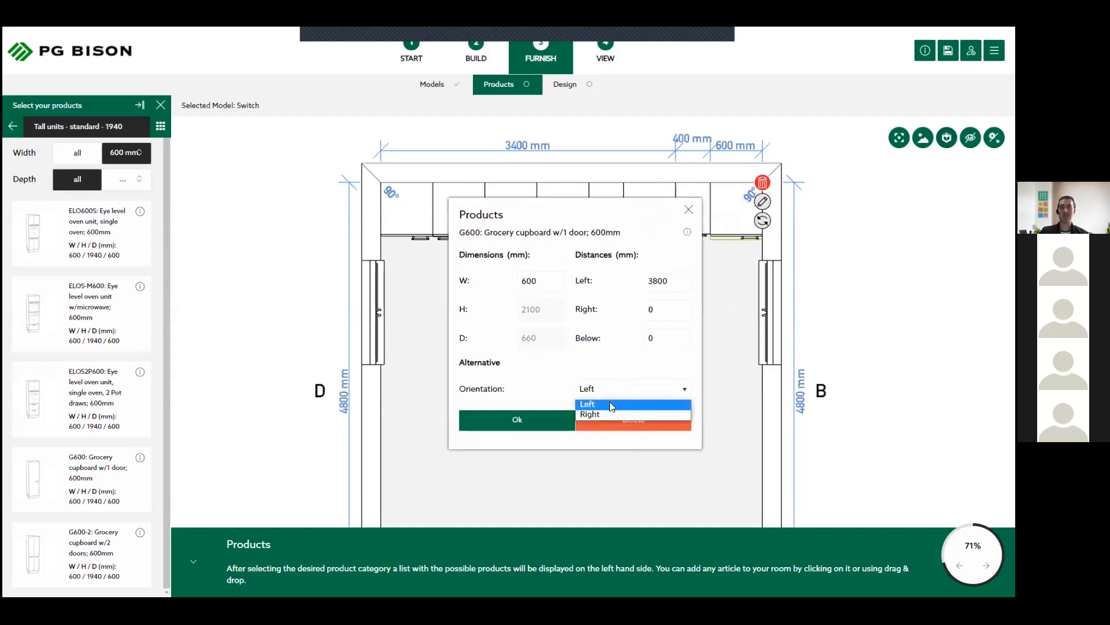
left_click(599, 414)
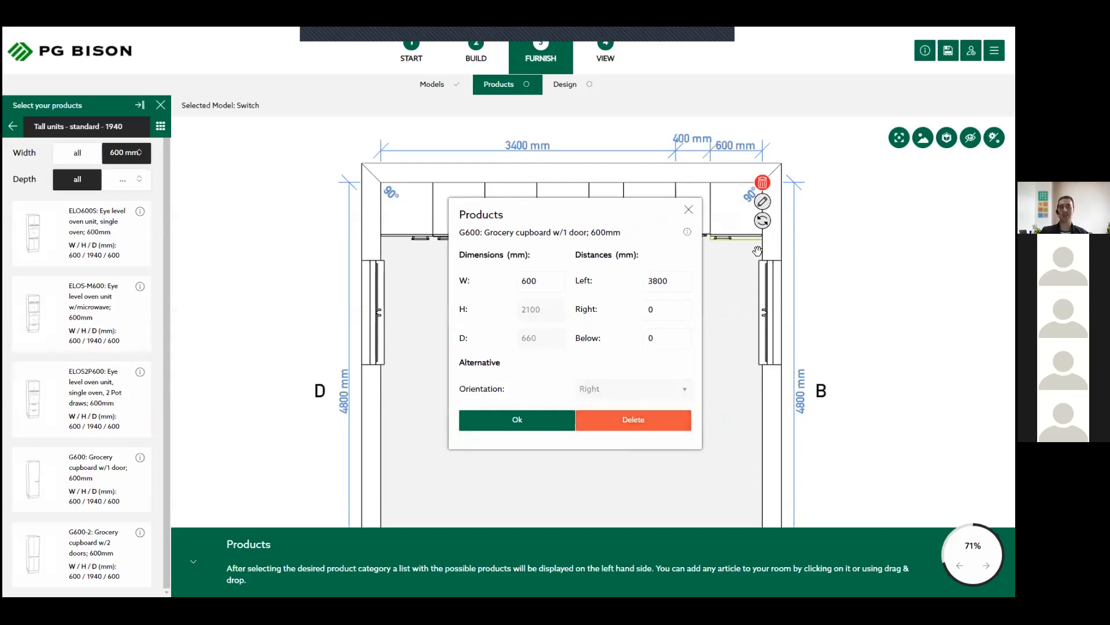
left_click(517, 421)
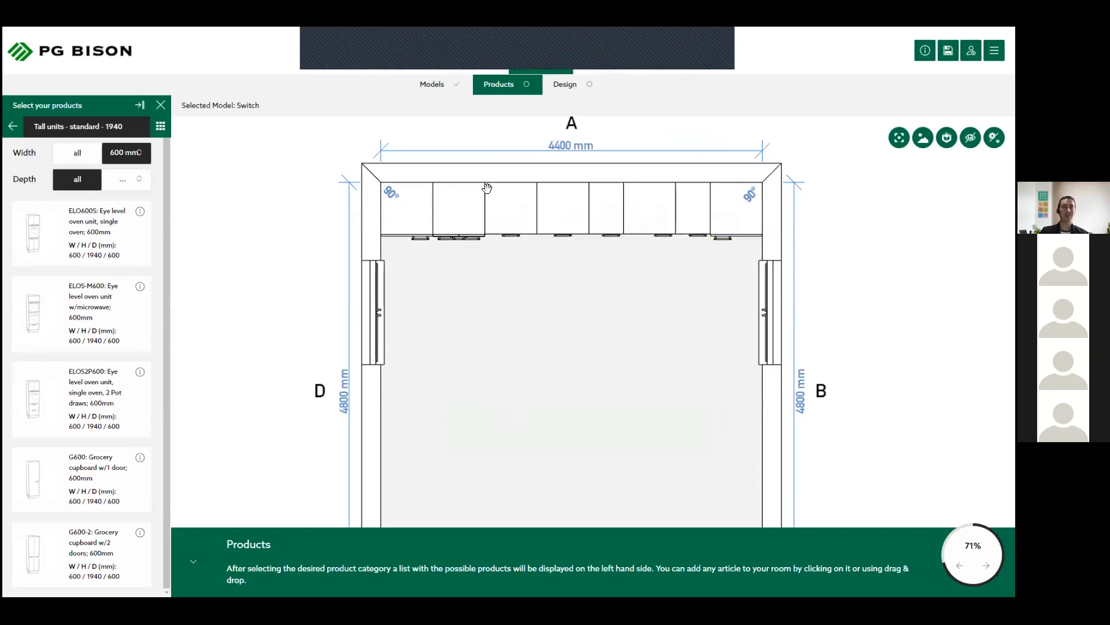
- From "Wall units - standard - 720", place a W1000 two-door wall unit beside the oven unit on wall A and a W500 next to it
left_click(13, 128)
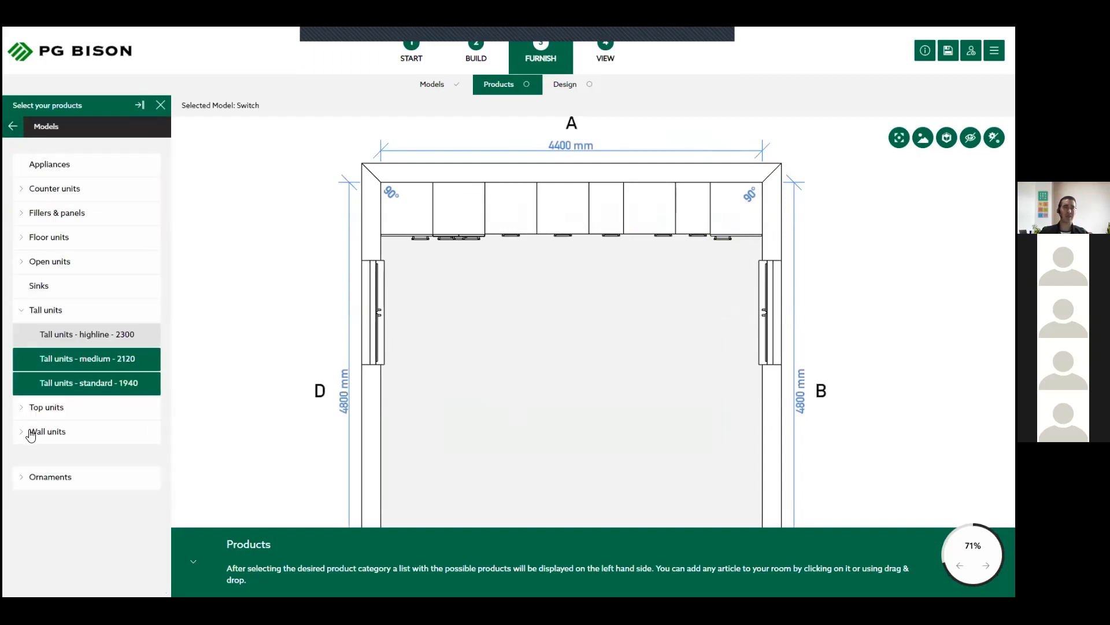
left_click(77, 434)
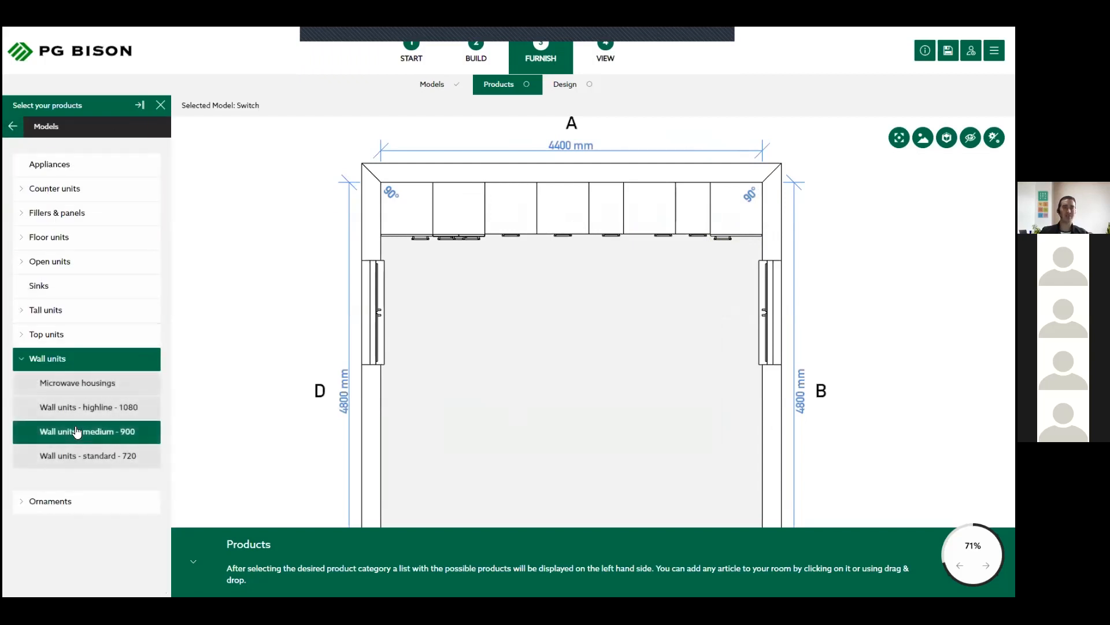
left_click(93, 457)
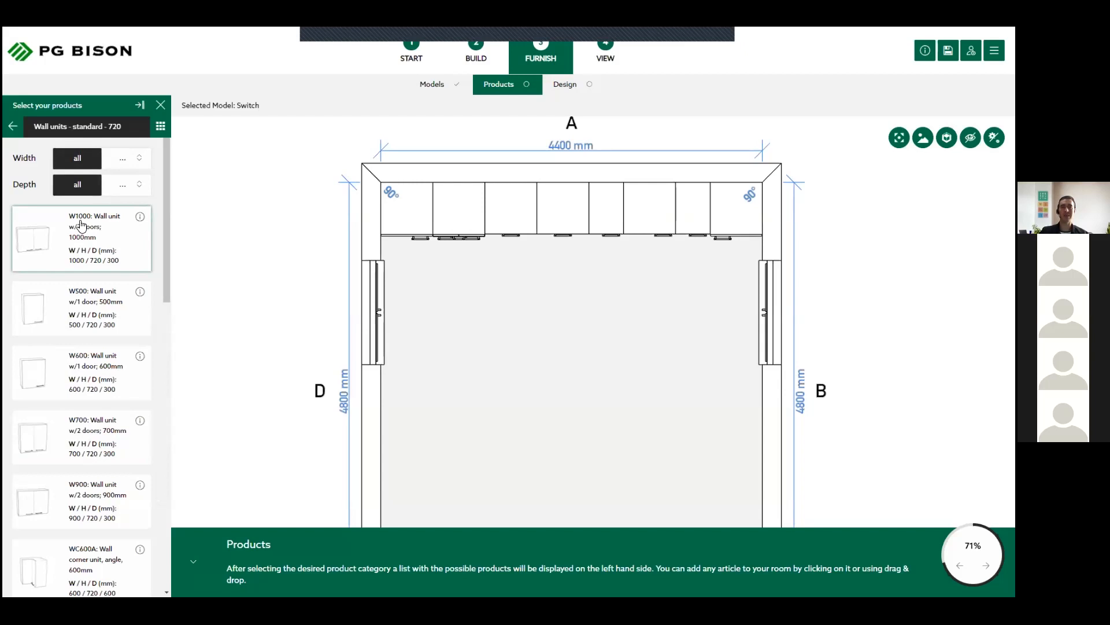
left_click_drag(81, 226, 527, 197)
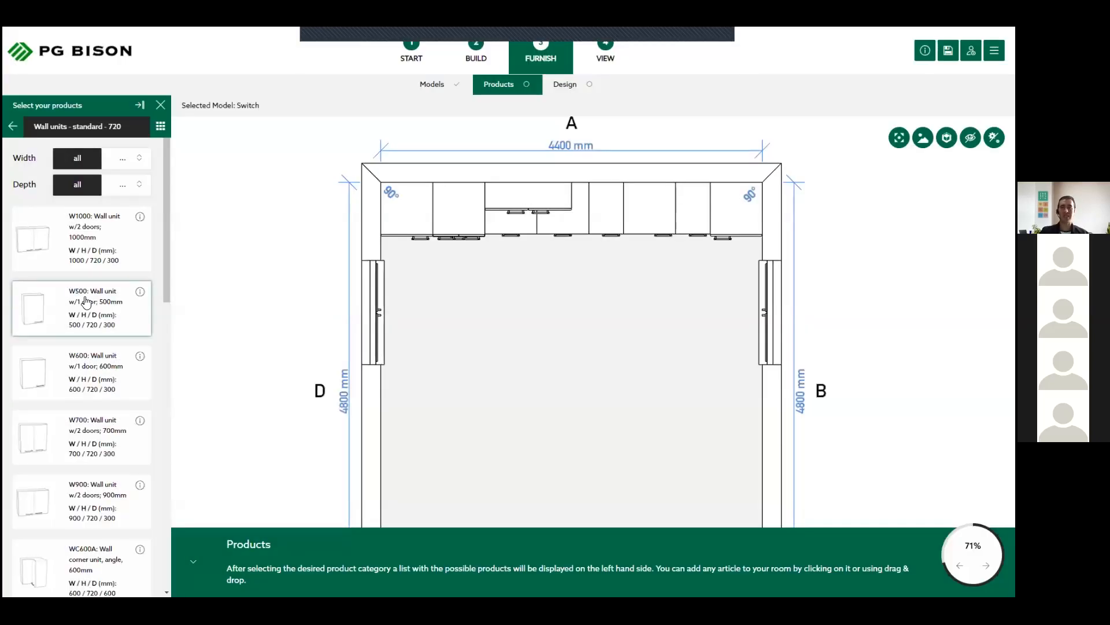
left_click_drag(86, 300, 589, 194)
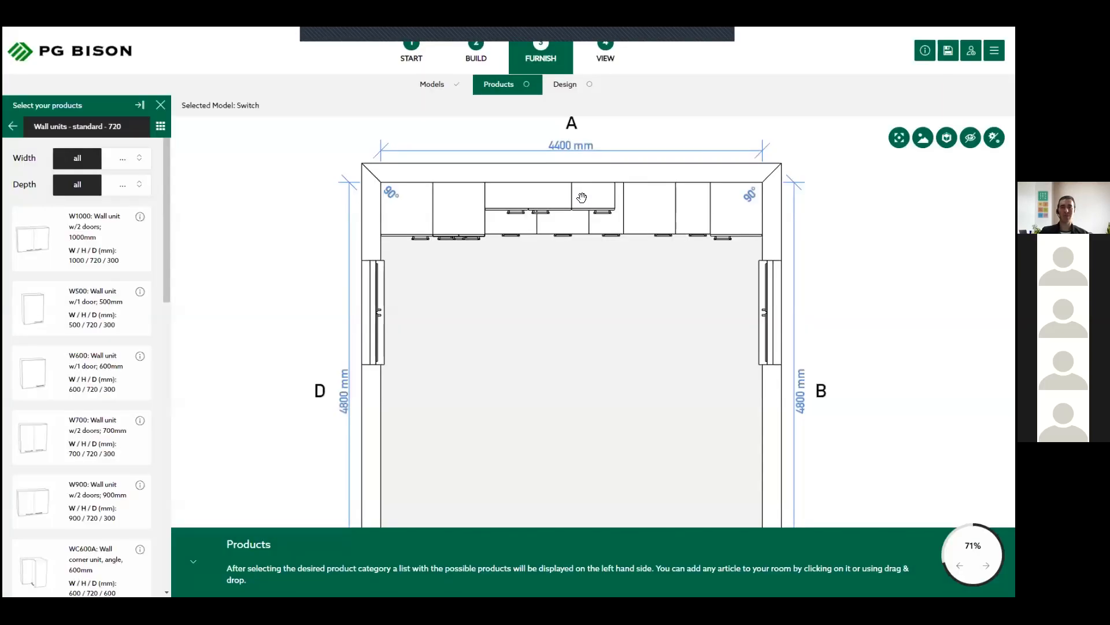
- Filter the "Open wall units standard - 720" products to 800 mm wide and place a WS800 open shelf unit beside the W500
left_click(12, 126)
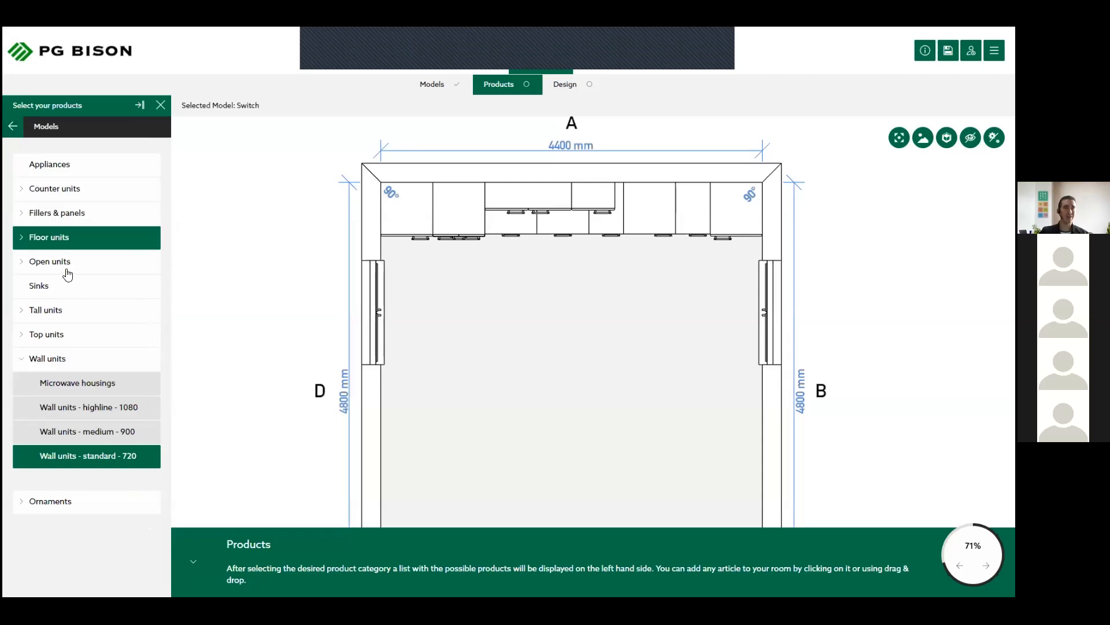
left_click(69, 265)
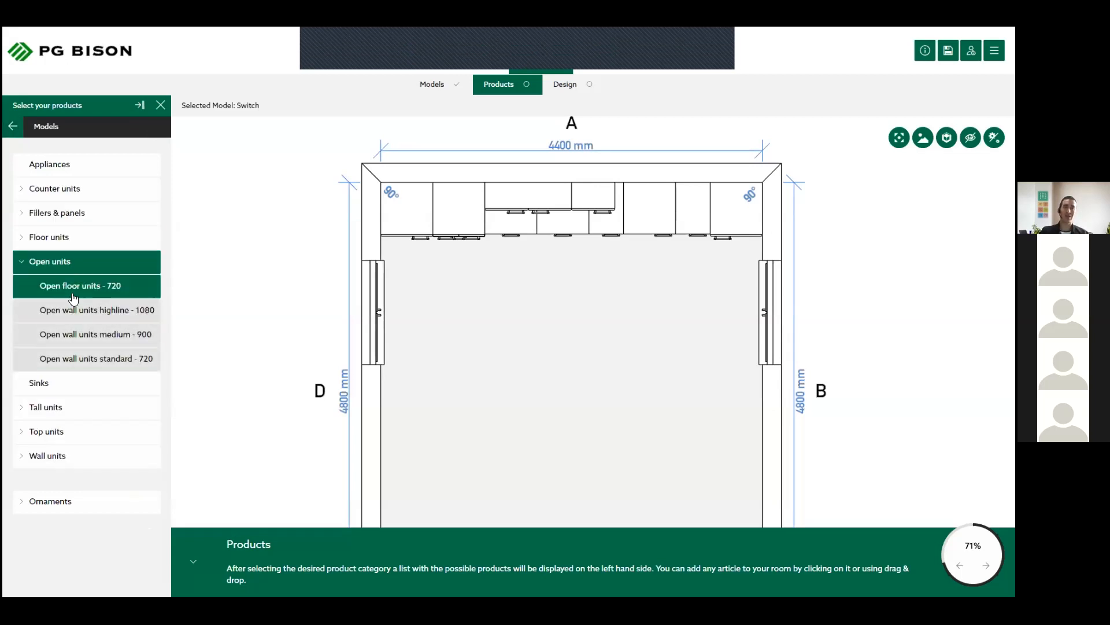
left_click(79, 294)
left_click(116, 313)
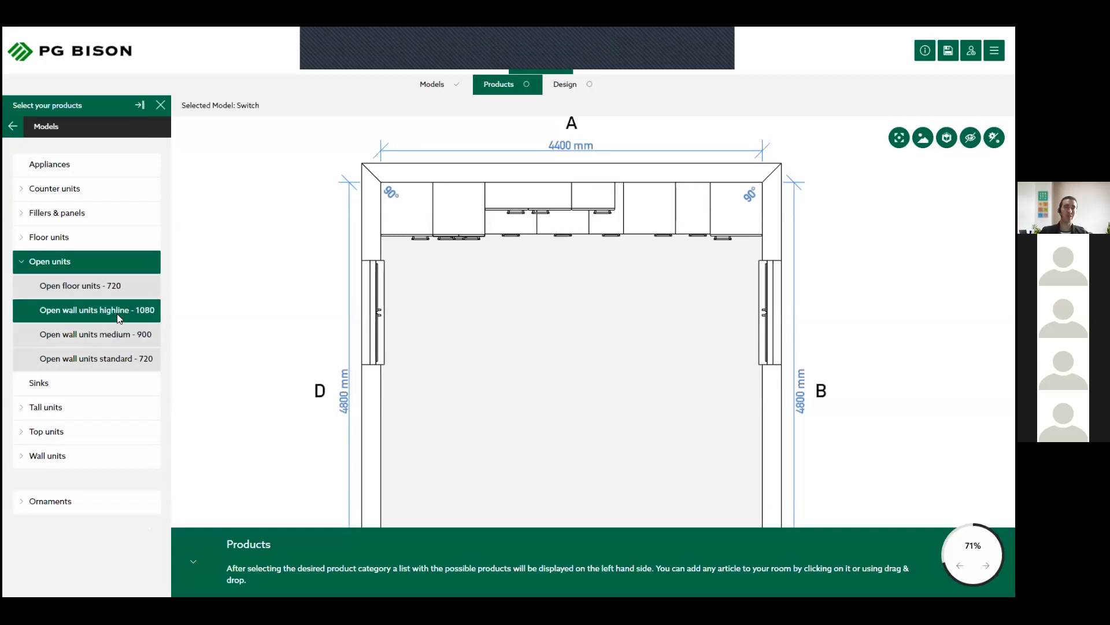
left_click(119, 358)
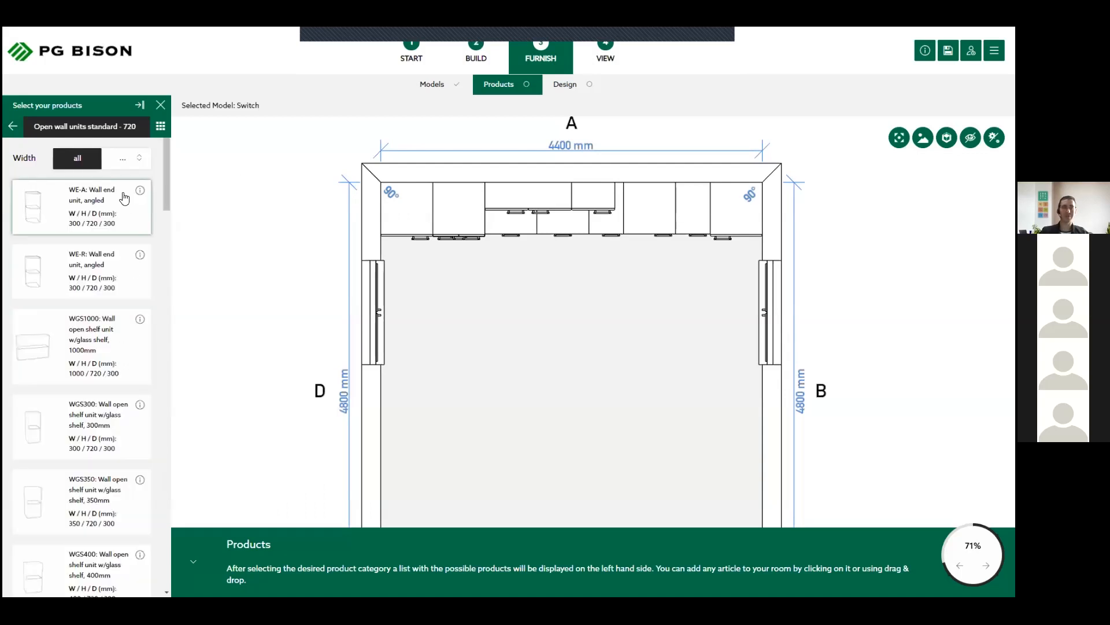
left_click(137, 162)
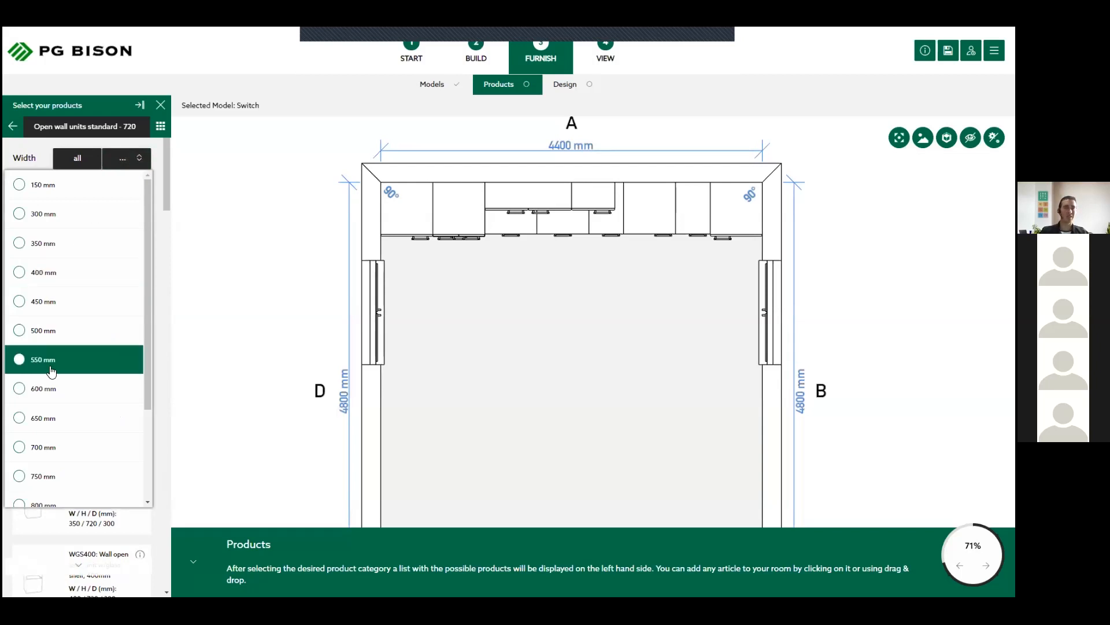
scroll(52, 364, "down", 1)
left_click(52, 454)
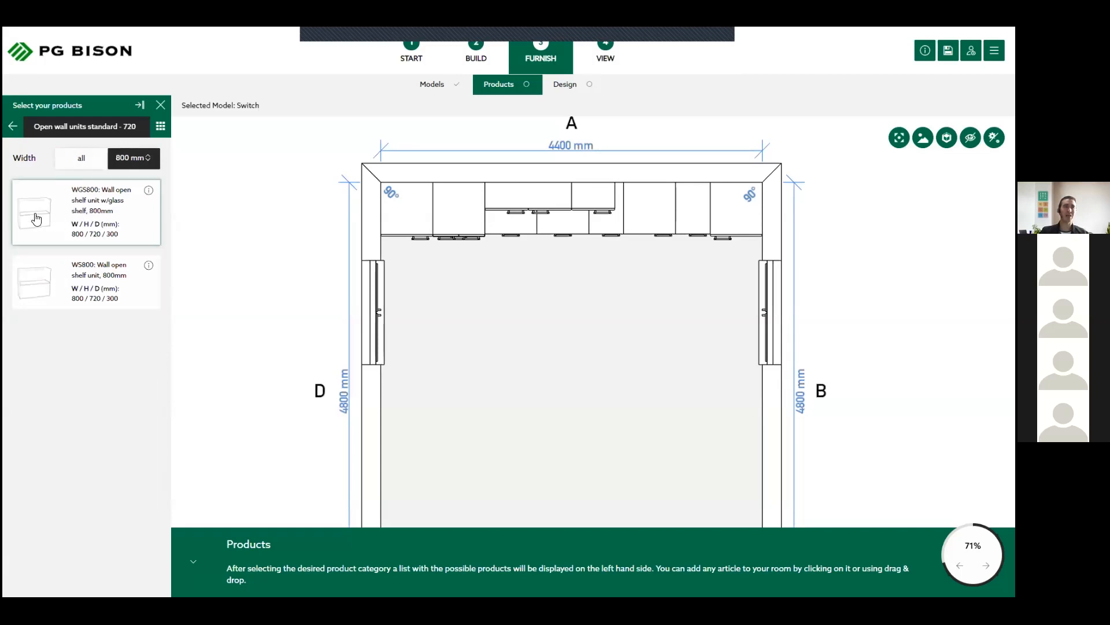
left_click(70, 282)
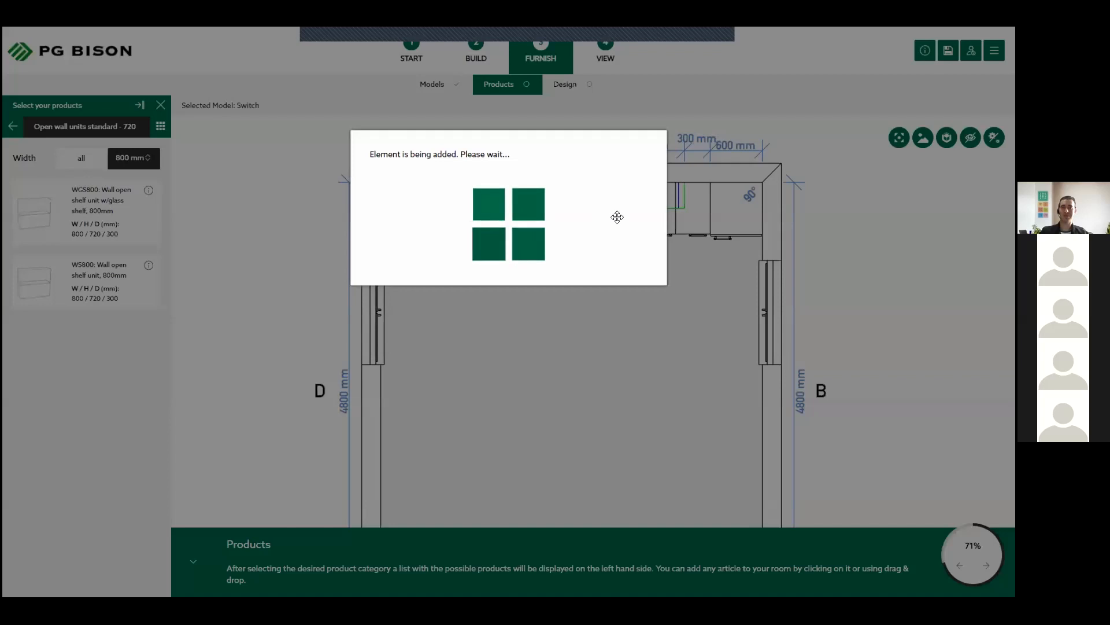
- Filter the open wall units to 300 mm wide, place a WS300 open shelf unit beside the WS800, and view the kitchen in 3D
left_click(132, 157)
scroll(124, 199, "up", 1)
left_click(111, 211)
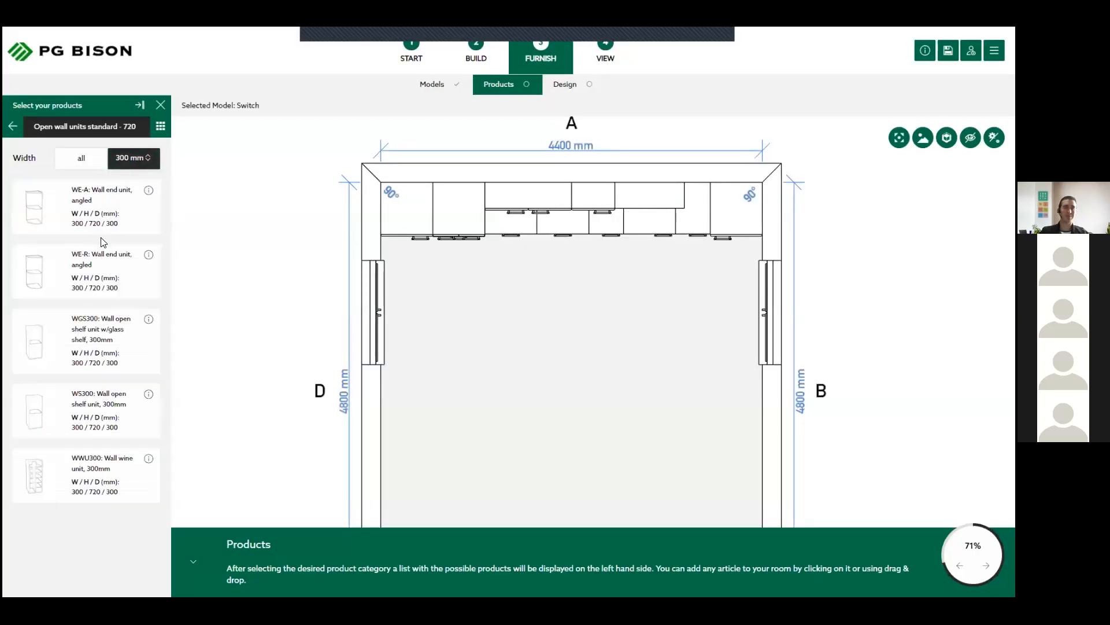
left_click(82, 408)
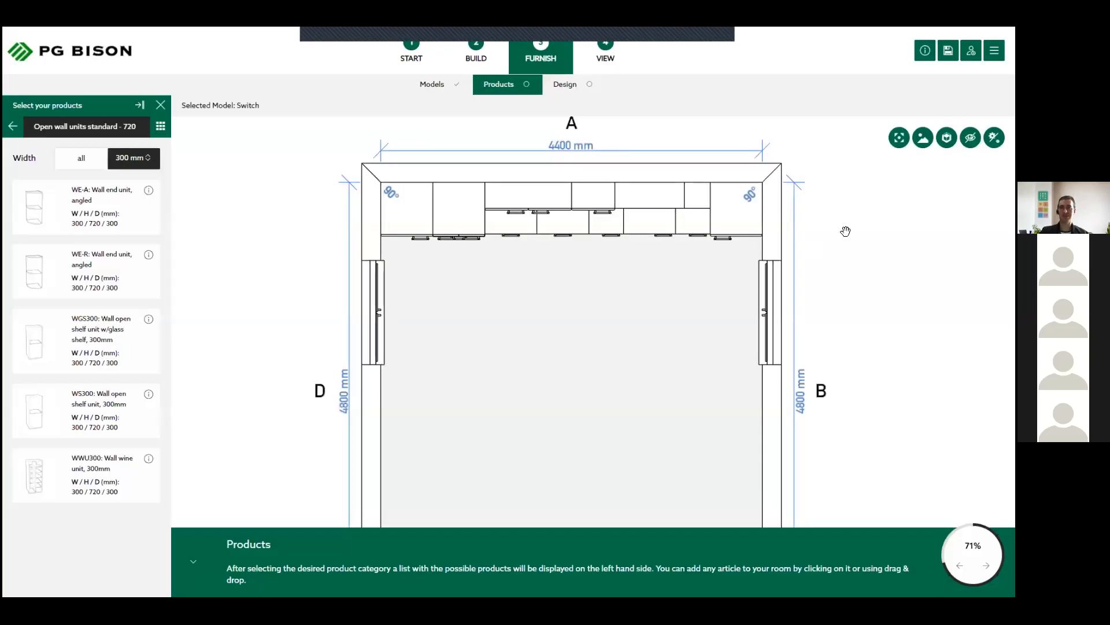
left_click(947, 138)
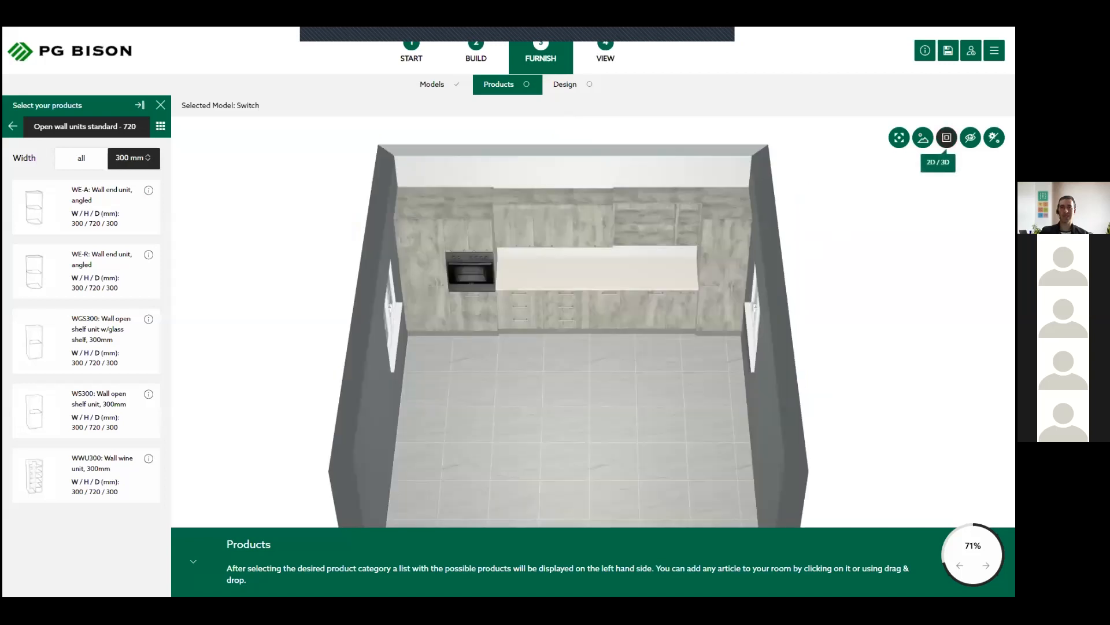
left_click_drag(565, 384, 627, 347)
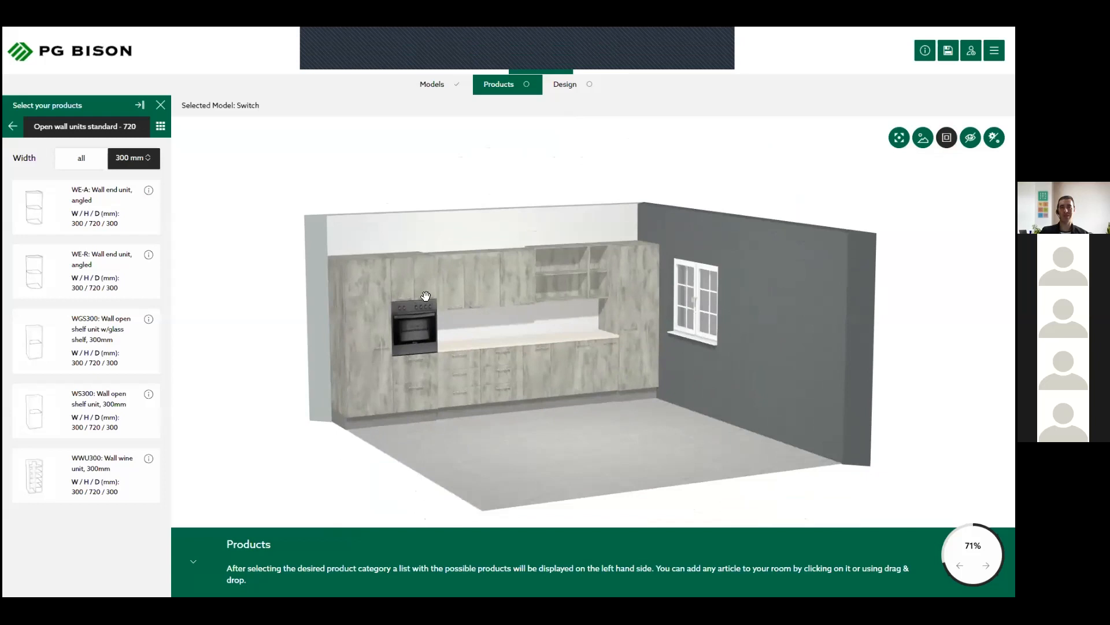
- Examine the furnished wall A in the 3D view from several angles, and return to the 2D floor plan
left_click_drag(623, 416, 556, 426)
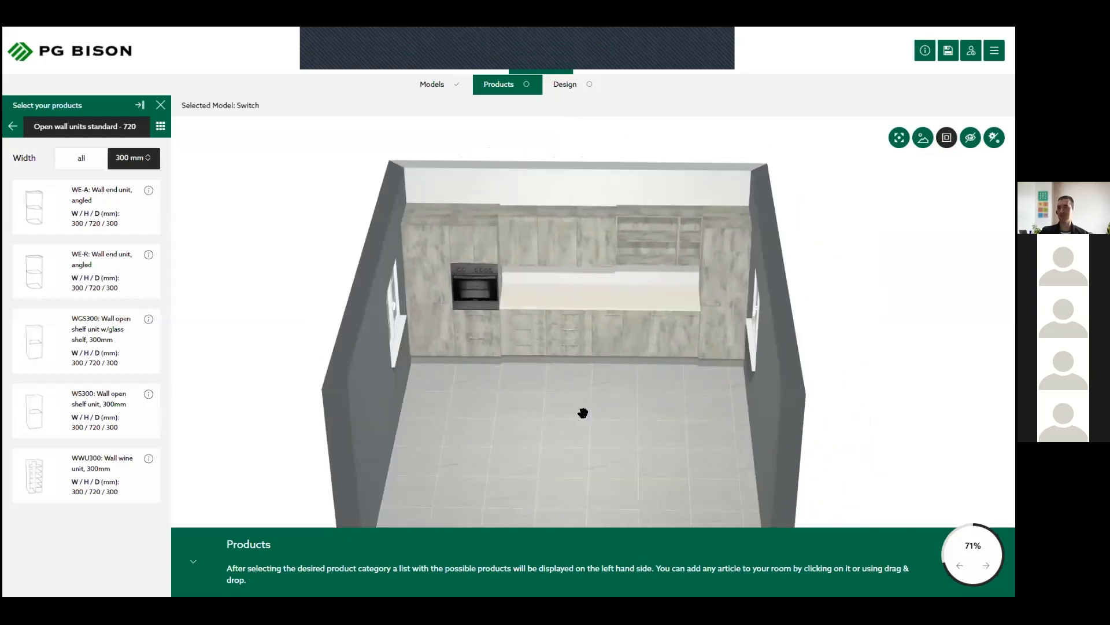
mouse_move(583, 413)
left_mouse_down()
mouse_move(595, 403)
mouse_move(597, 424)
left_mouse_up()
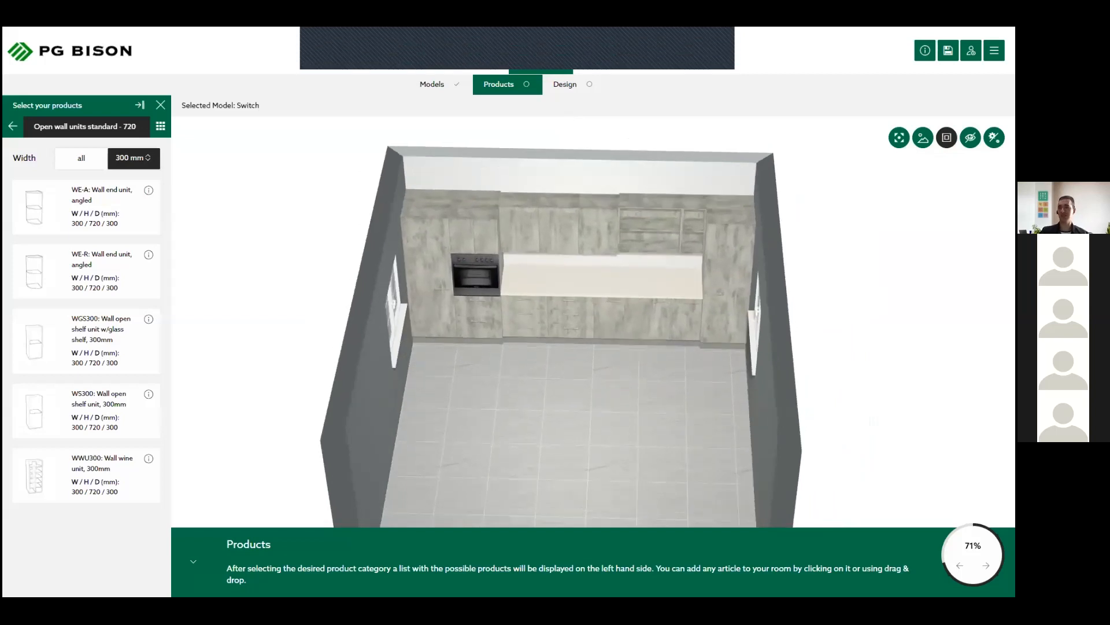
left_click_drag(650, 387, 654, 399)
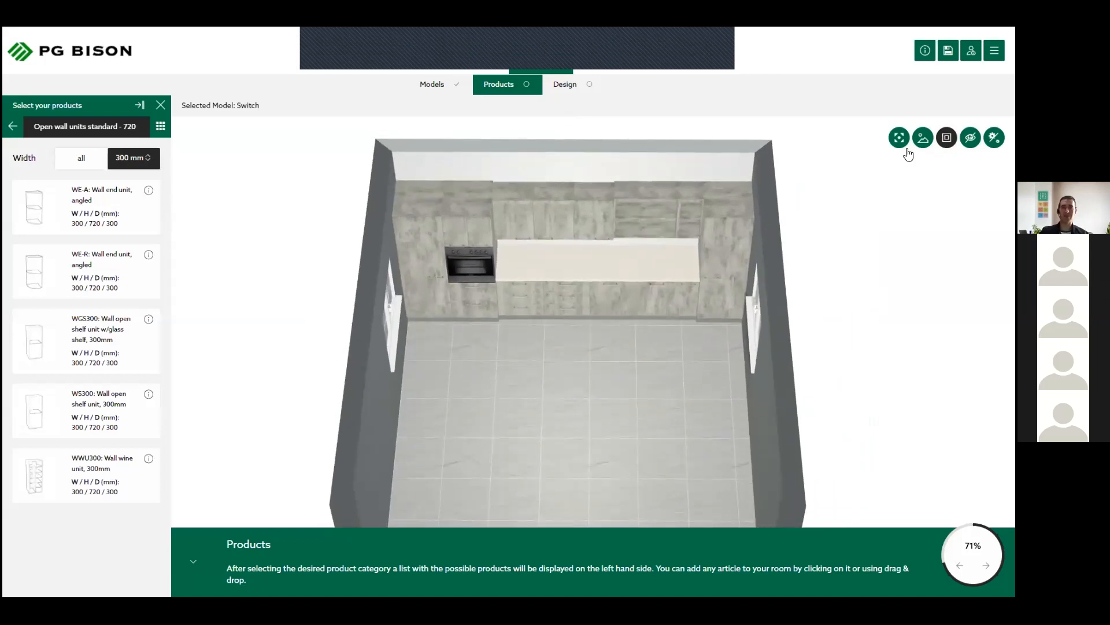
left_click(946, 137)
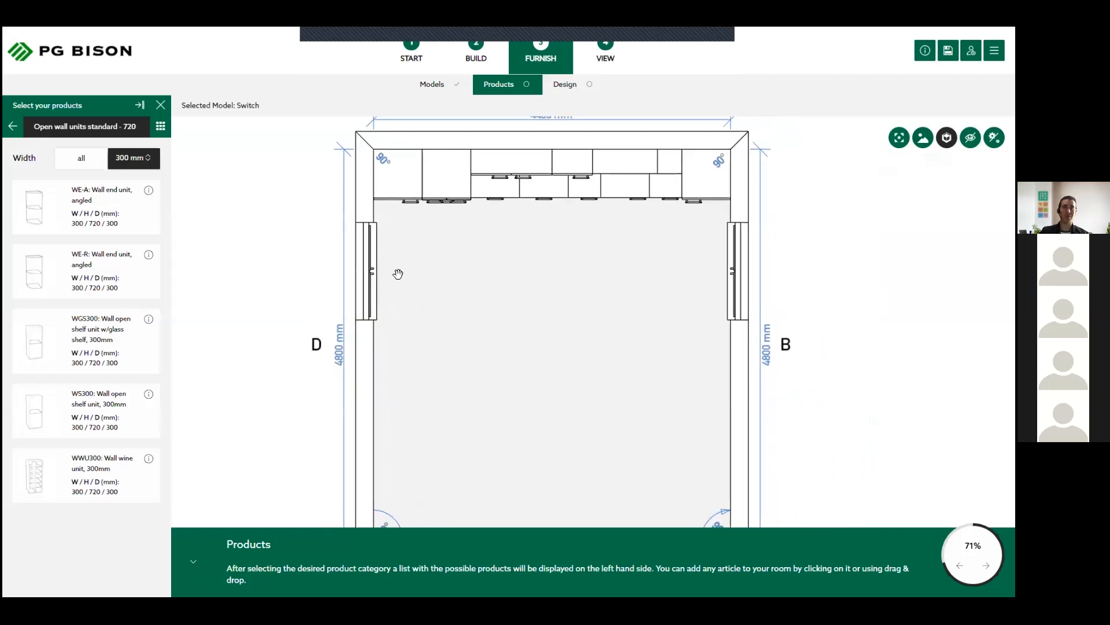
- From "Floor units with doors - 720", place an F500 one-door floor unit freestanding in the middle of the room
left_click(12, 126)
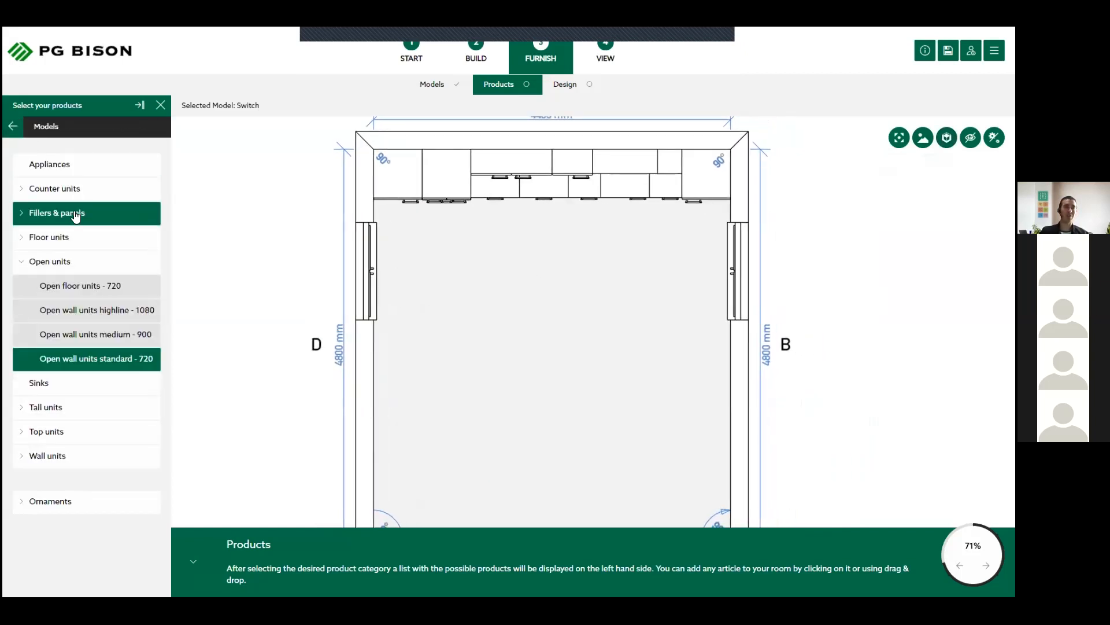
left_click(85, 234)
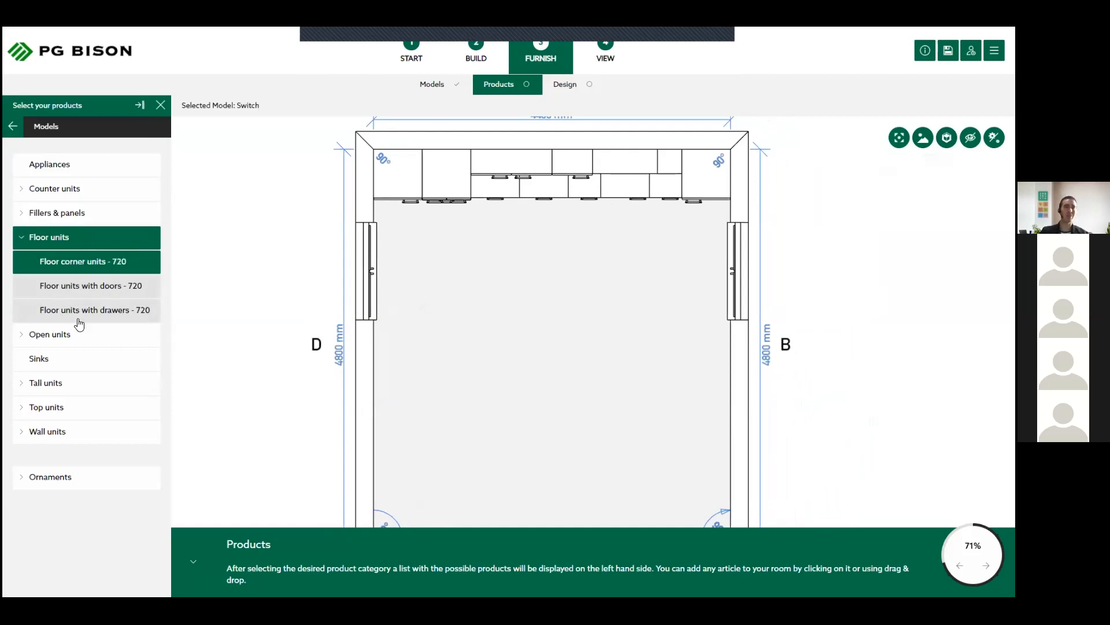
left_click(107, 287)
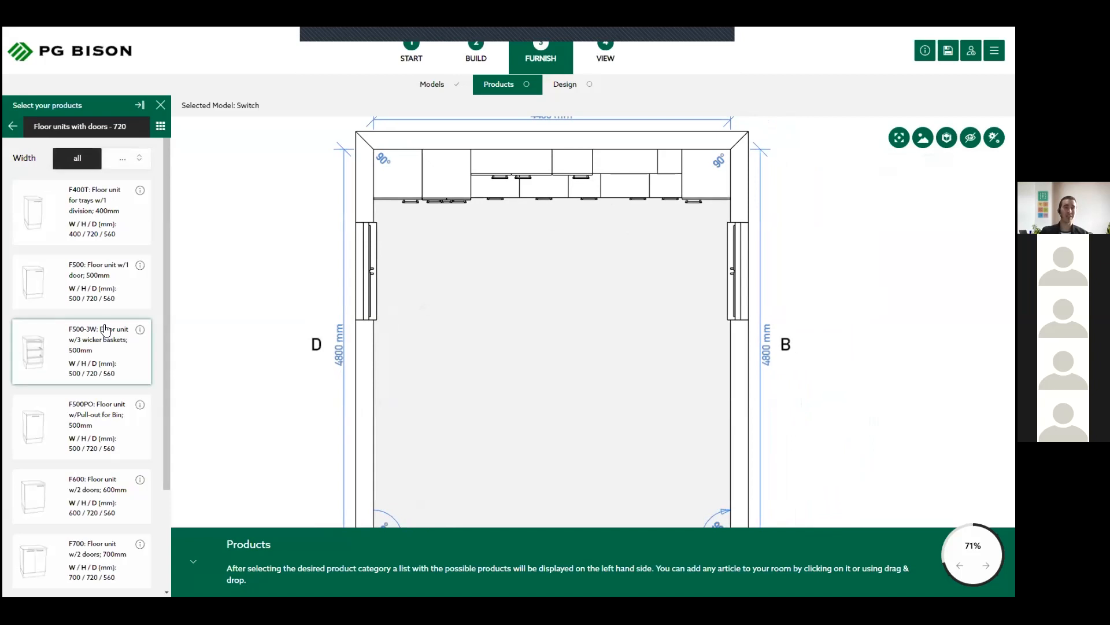
scroll(105, 329, "down", 1)
scroll(105, 330, "up", 1)
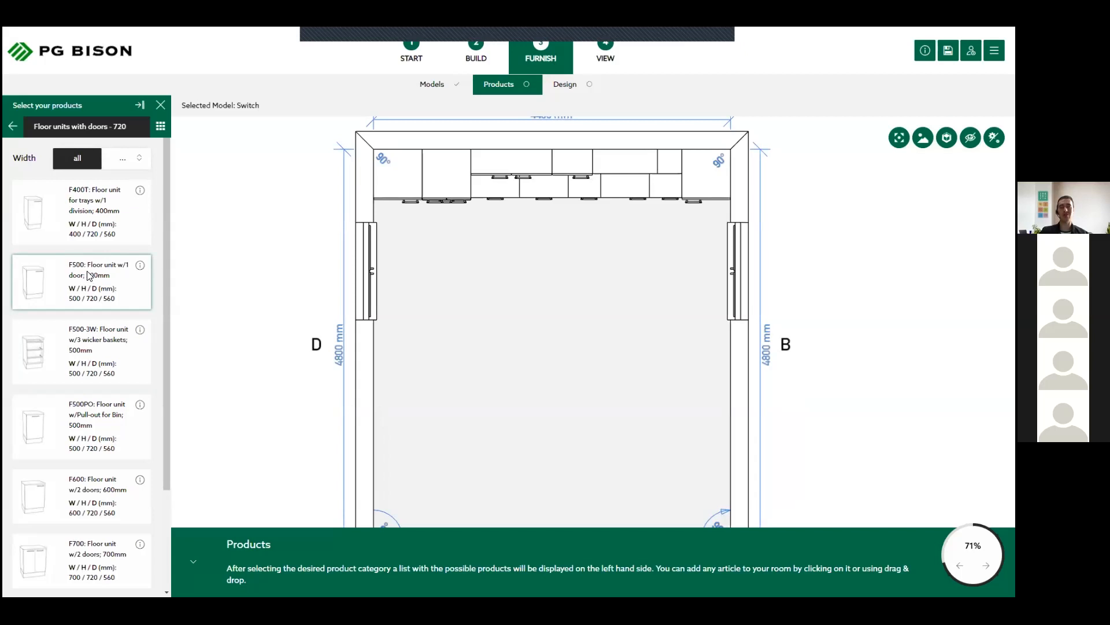
left_click(88, 275)
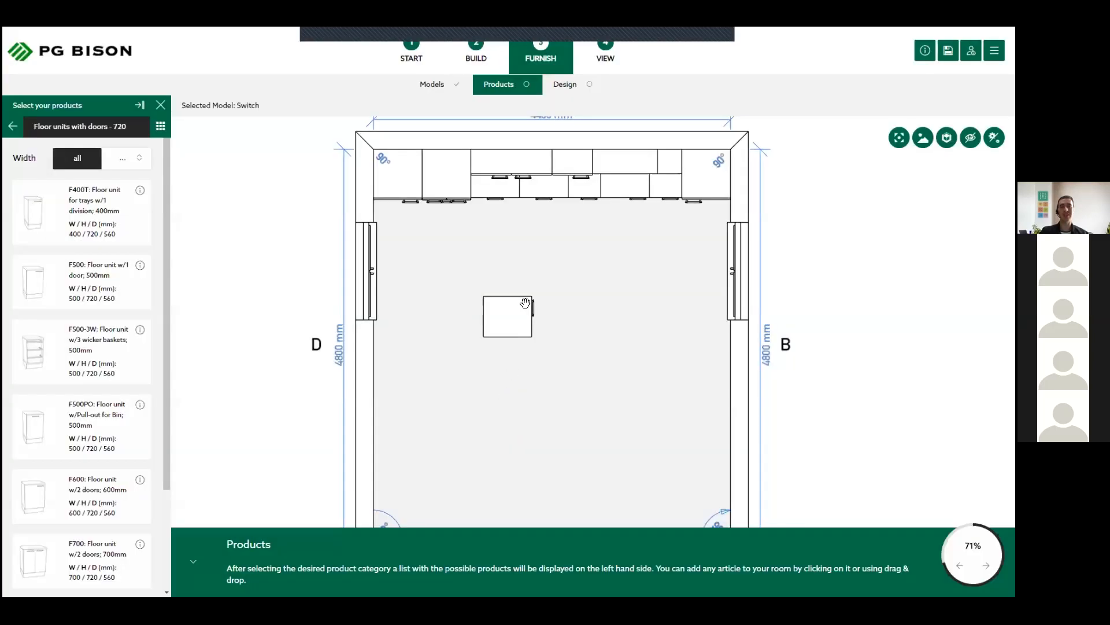
left_click(520, 315)
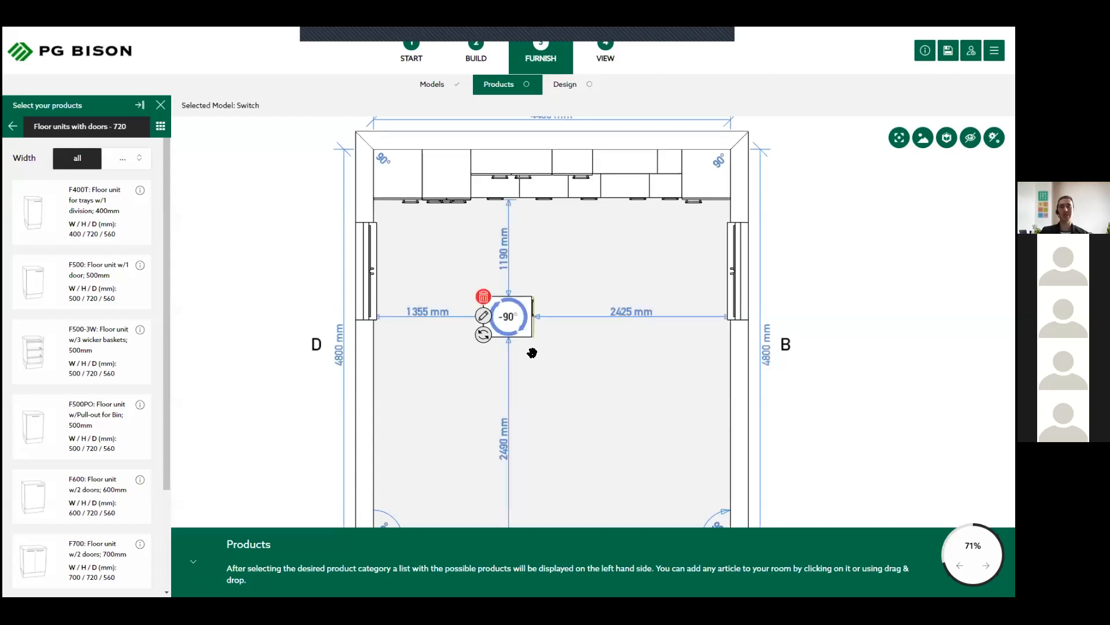
- Rotate the freestanding F500 floor unit to 0° and show it in the 3D view
left_click(534, 360)
left_click(524, 305)
left_click_drag(525, 305, 770, 193)
left_click_drag(498, 445, 498, 445)
left_click(630, 250)
left_click(509, 317)
left_click(518, 377)
left_click_drag(523, 414, 510, 444)
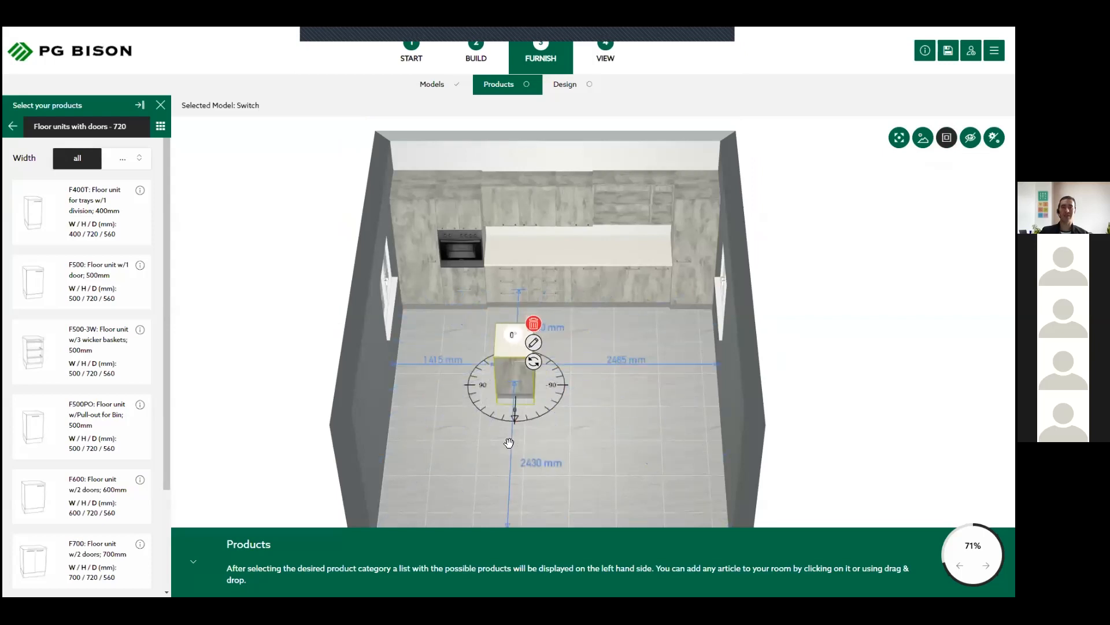
- Delete the freestanding F500 floor unit from the middle of the room
left_click(623, 412)
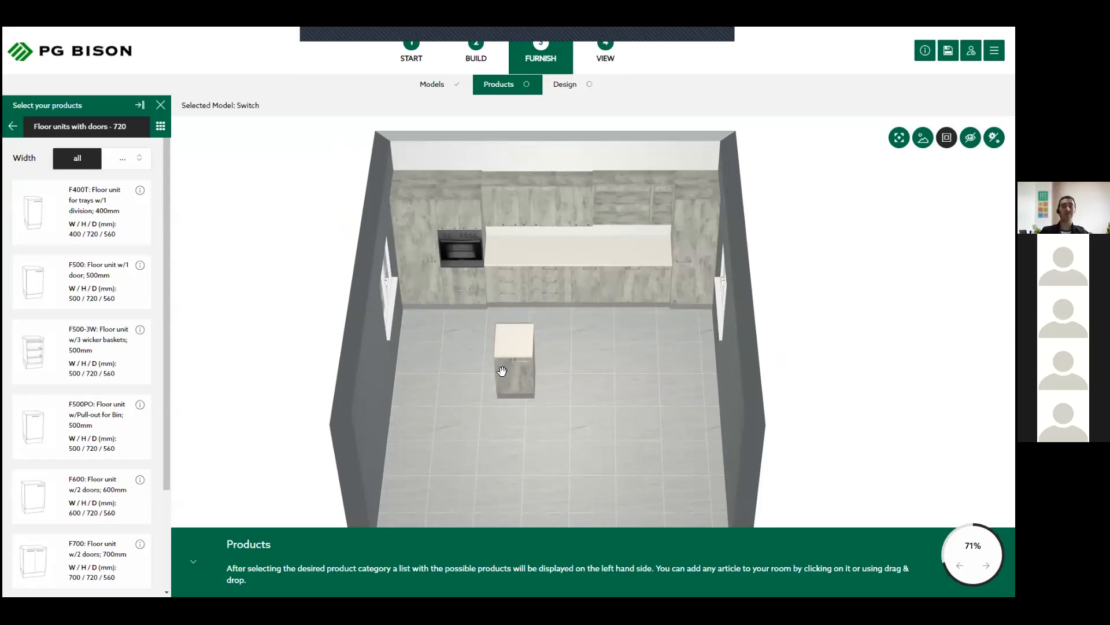
left_click(523, 371)
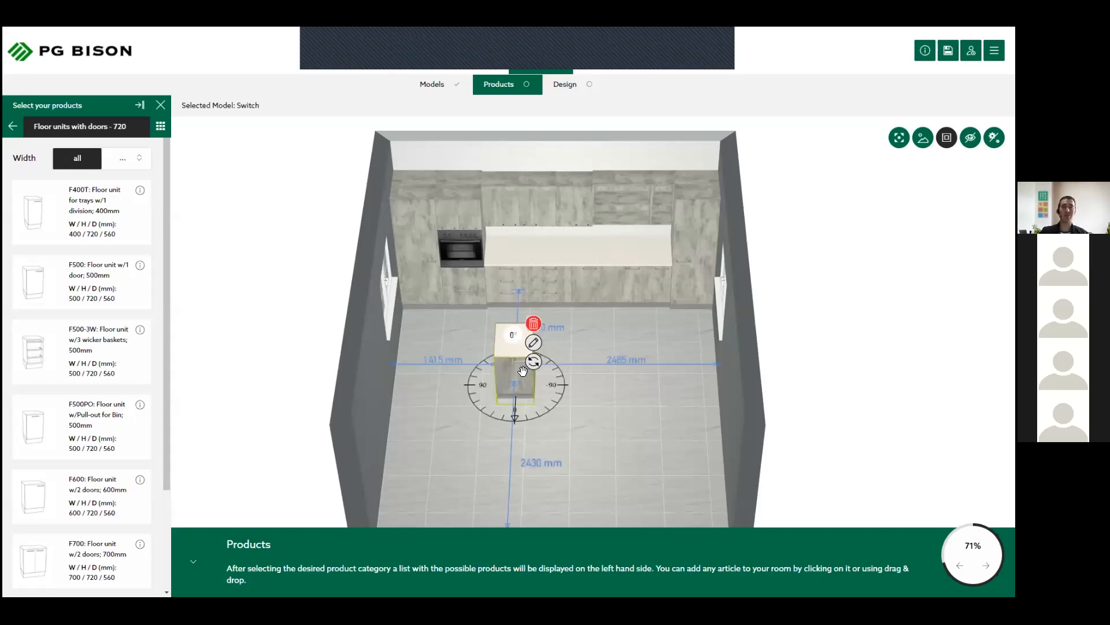
left_click(534, 324)
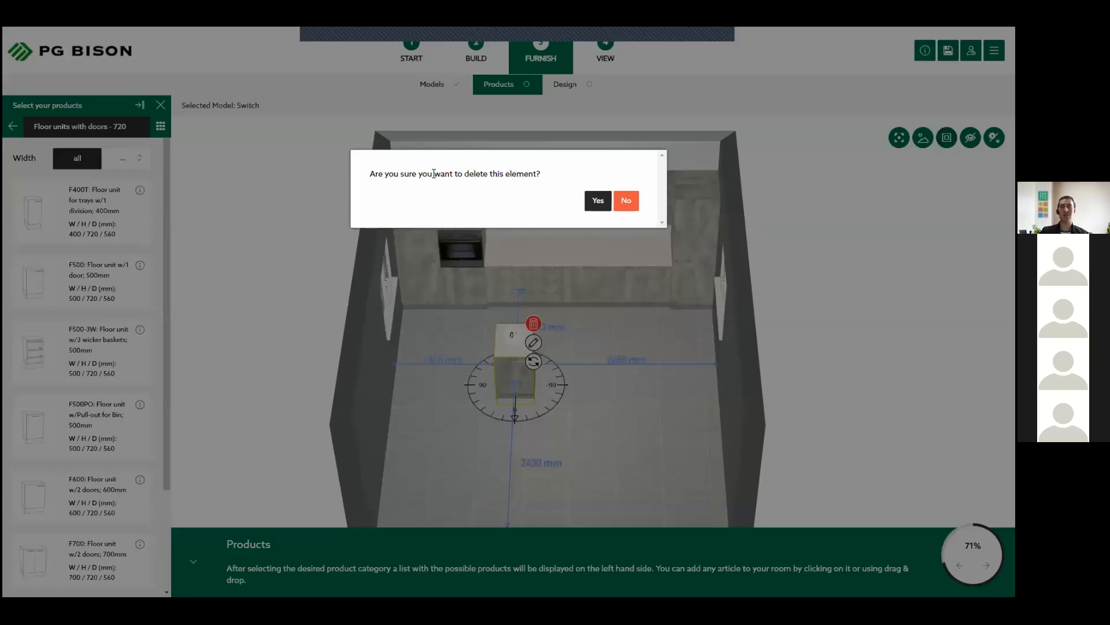
left_click(599, 201)
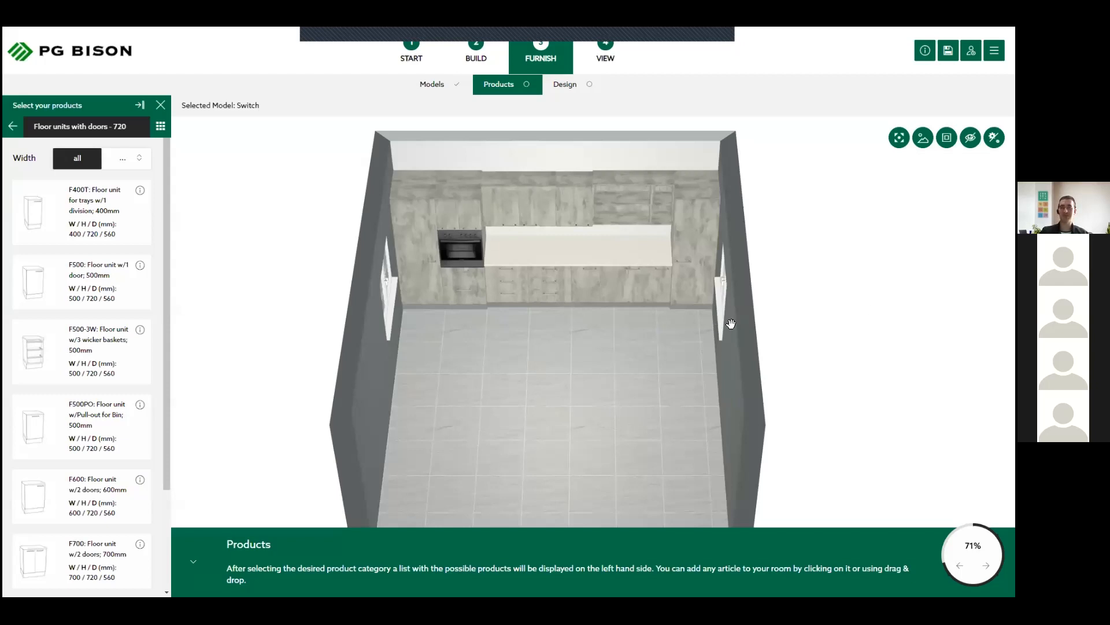
- From Appliances, place the 600MM cooker top on wall A's worktop above the second drawer unit
left_click(11, 127)
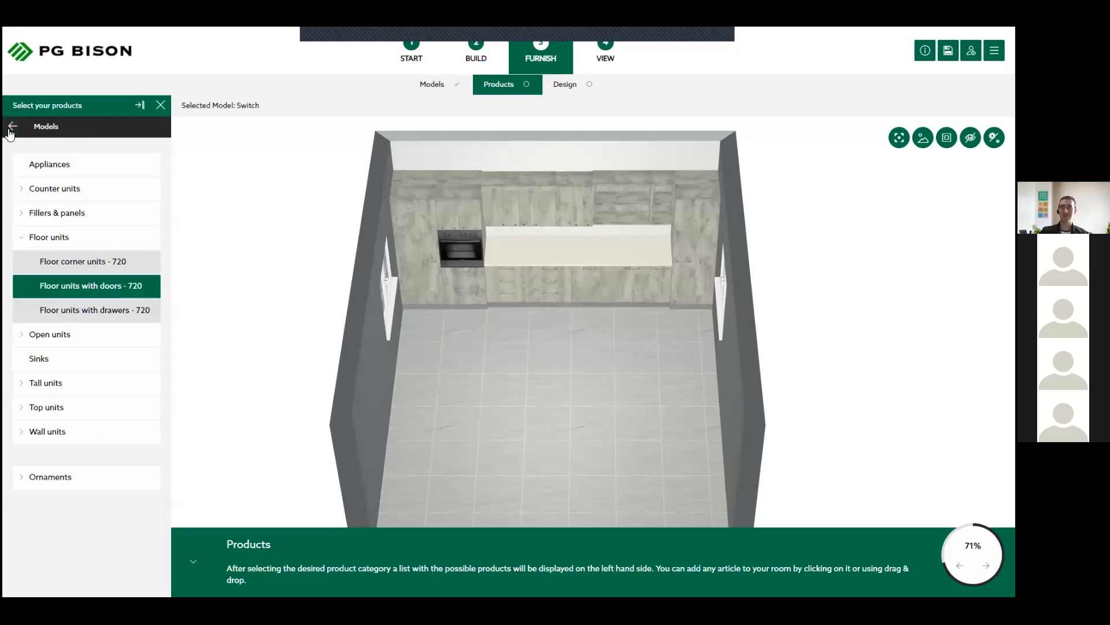
left_click(44, 167)
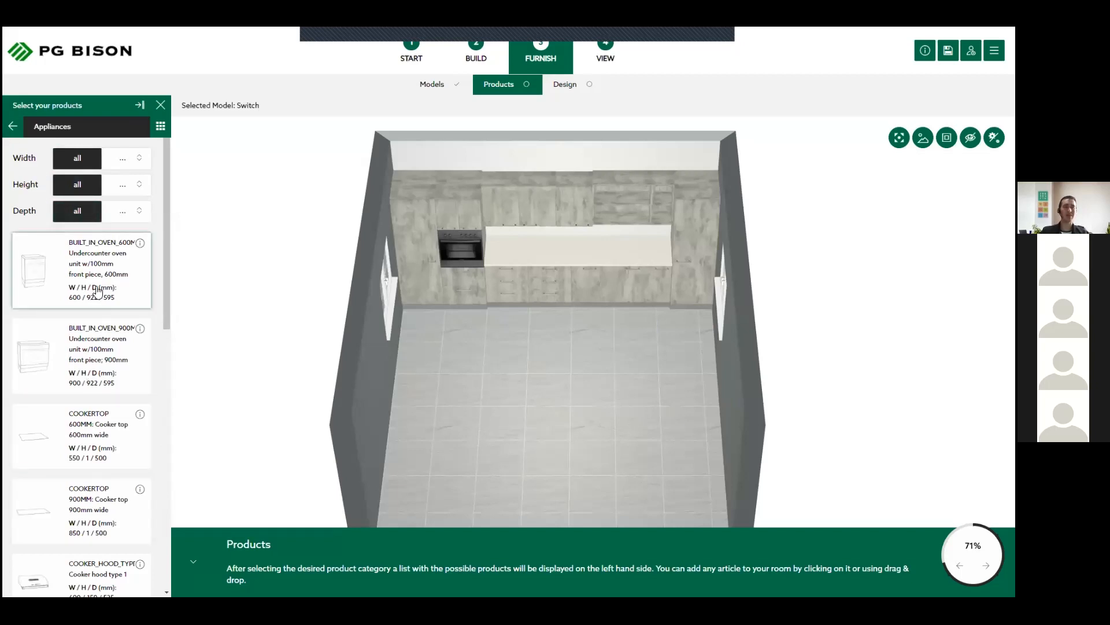
scroll(81, 410, "down", 1)
scroll(80, 411, "down", 3)
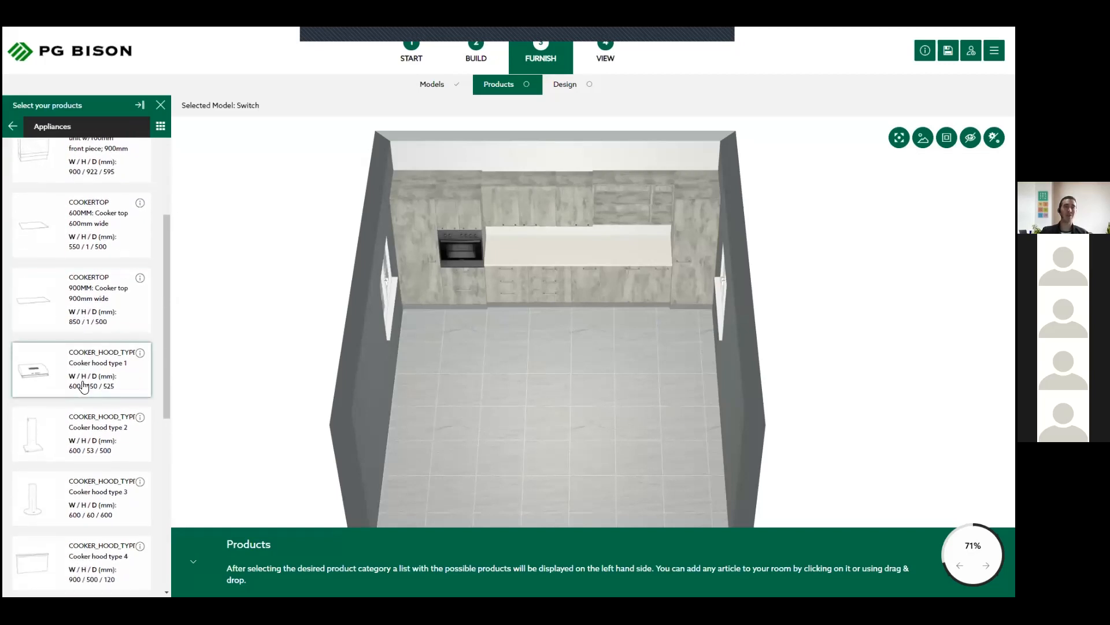
scroll(84, 388, "down", 4)
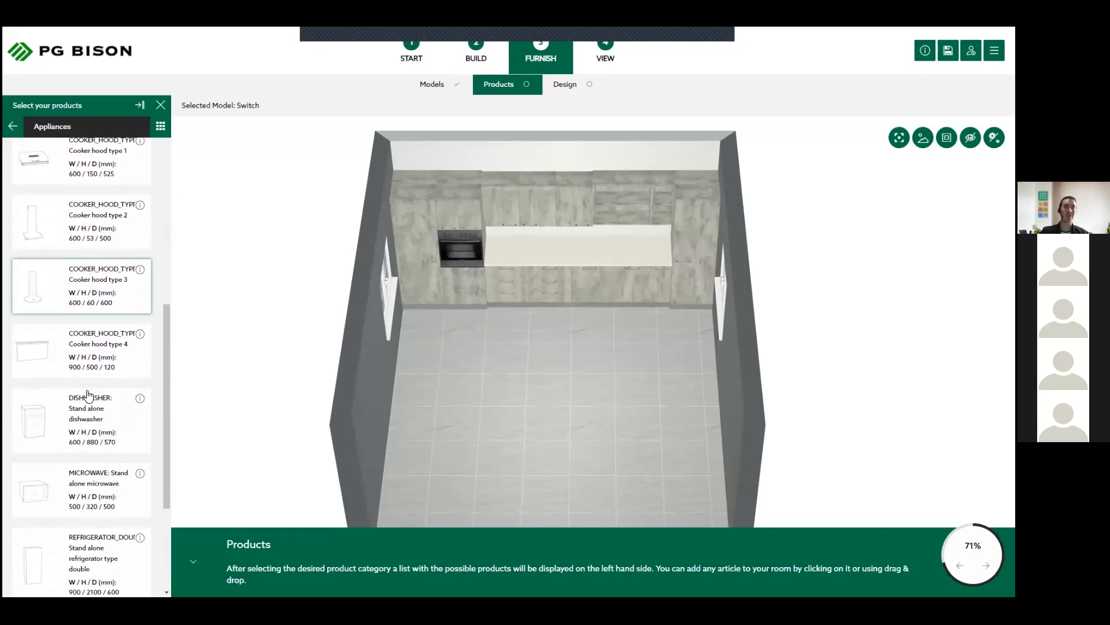
scroll(88, 395, "down", 1)
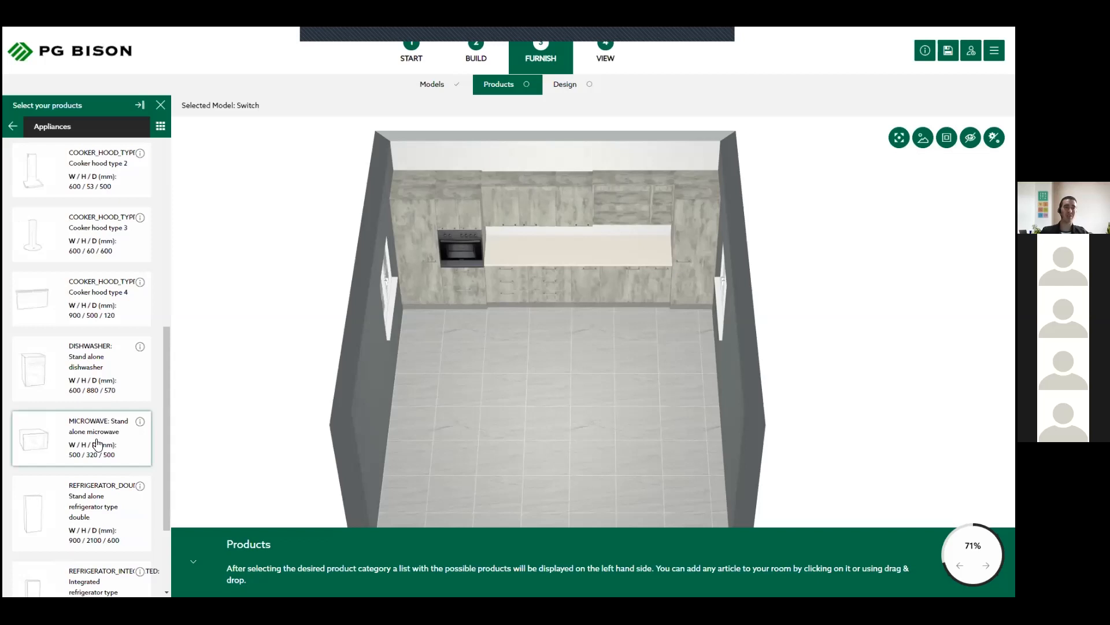
scroll(97, 444, "down", 3)
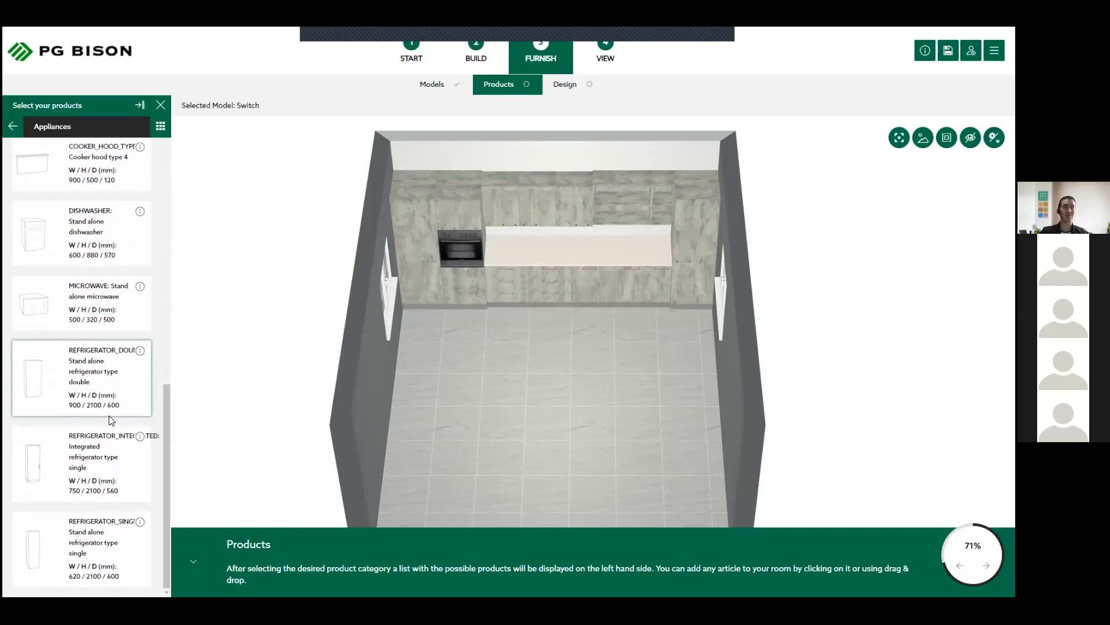
scroll(108, 421, "up", 4)
scroll(109, 426, "up", 2)
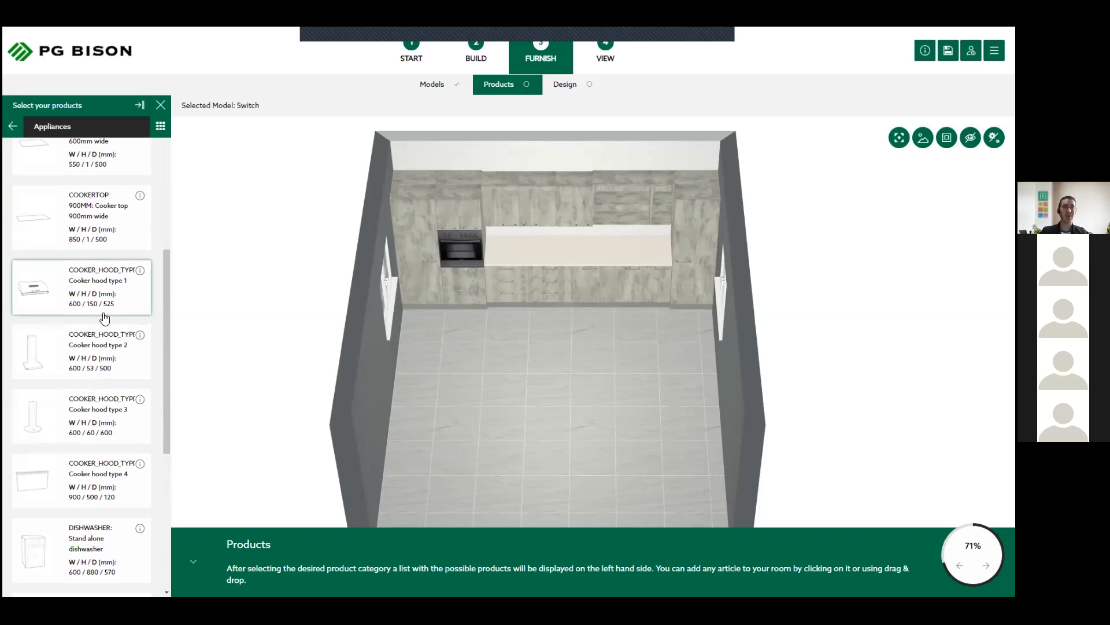
scroll(104, 318, "up", 1)
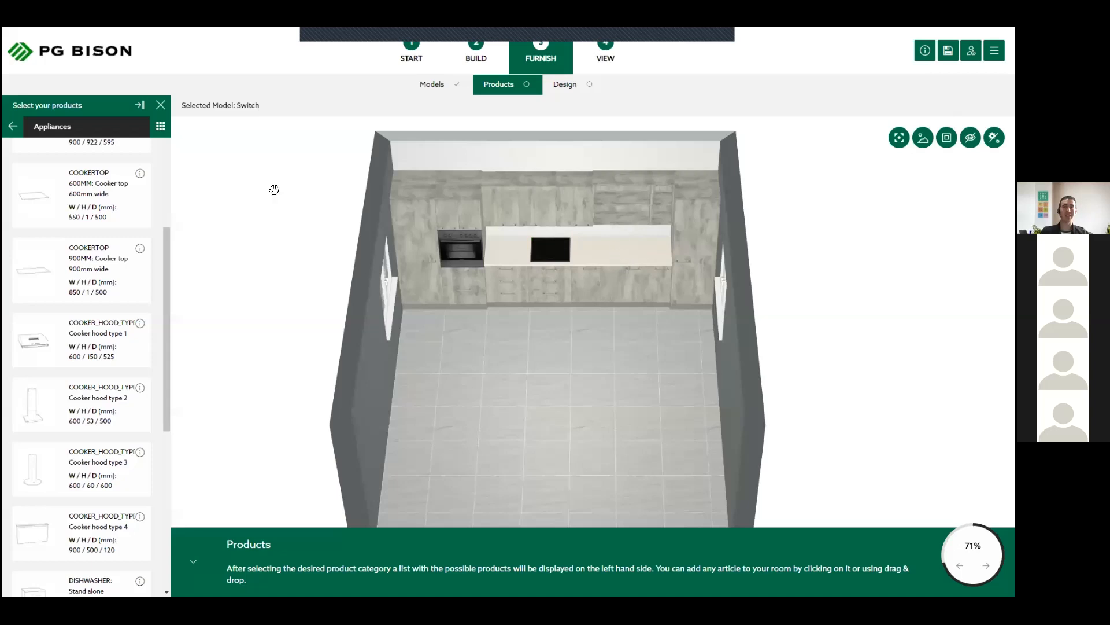
- From Sinks, place the SINK3 single basin without draining on wall A's worktop, between the cooker top and the grocery cupboard
left_click(12, 127)
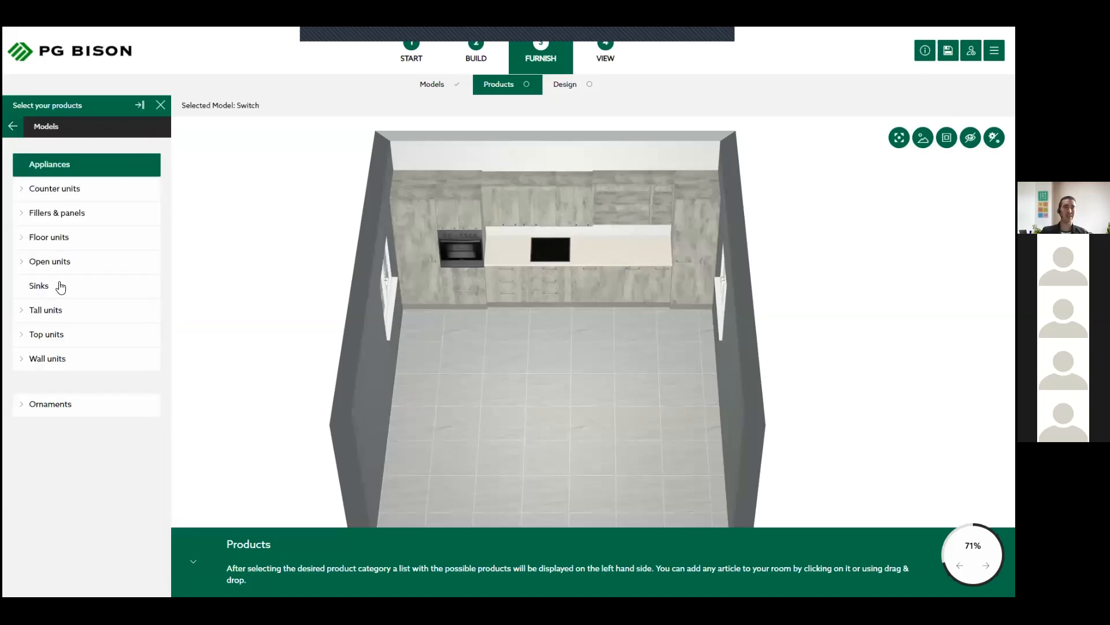
left_click(69, 286)
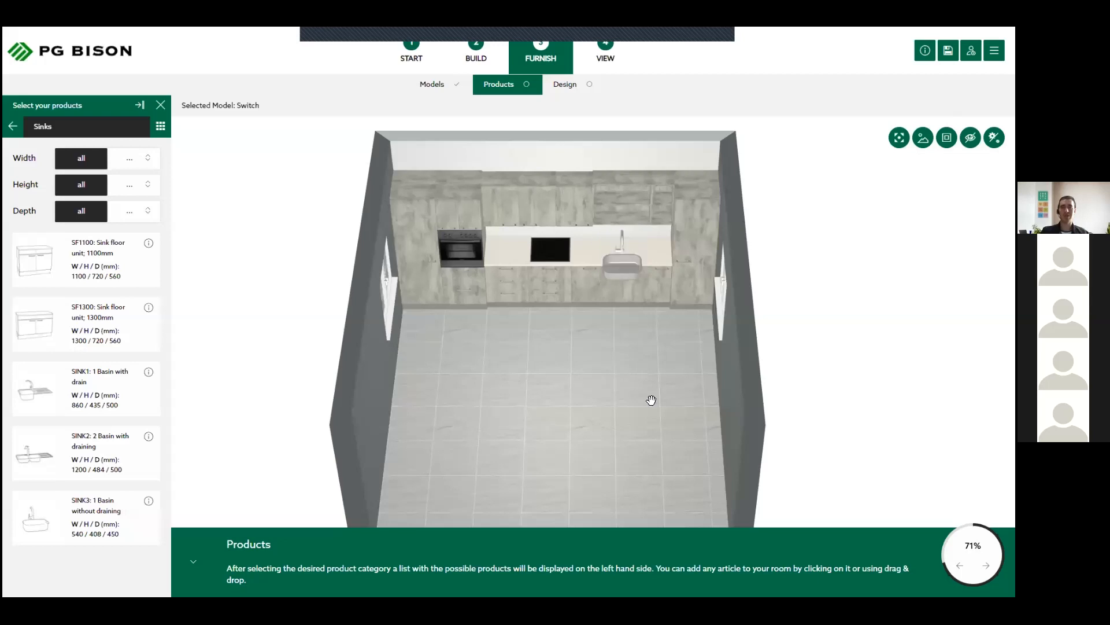
left_click_drag(617, 416, 585, 450)
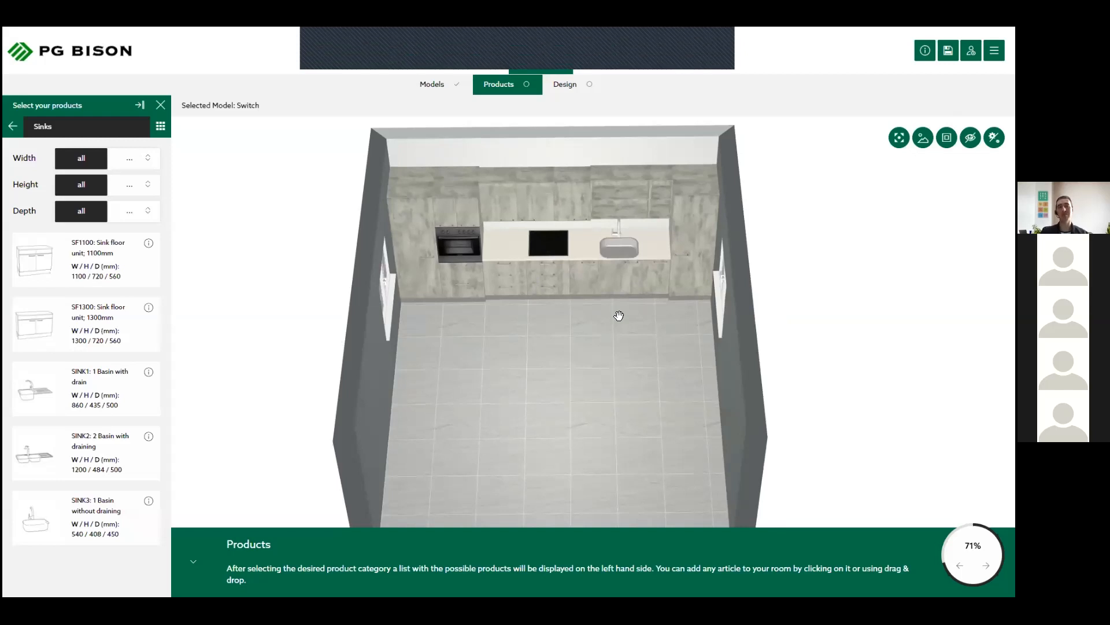
mouse_move(600, 338)
left_mouse_down()
mouse_move(687, 297)
mouse_move(641, 341)
mouse_move(597, 328)
left_mouse_up()
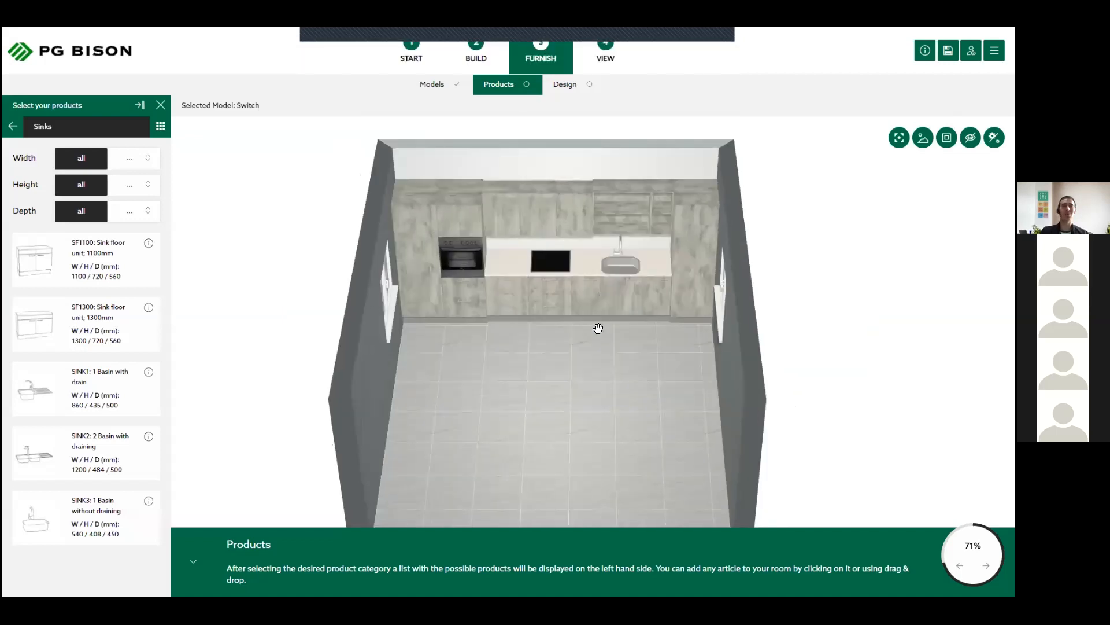
- From the Ornaments furniture, place the W150 129B table with chairs on the open floor of the room
left_click(11, 127)
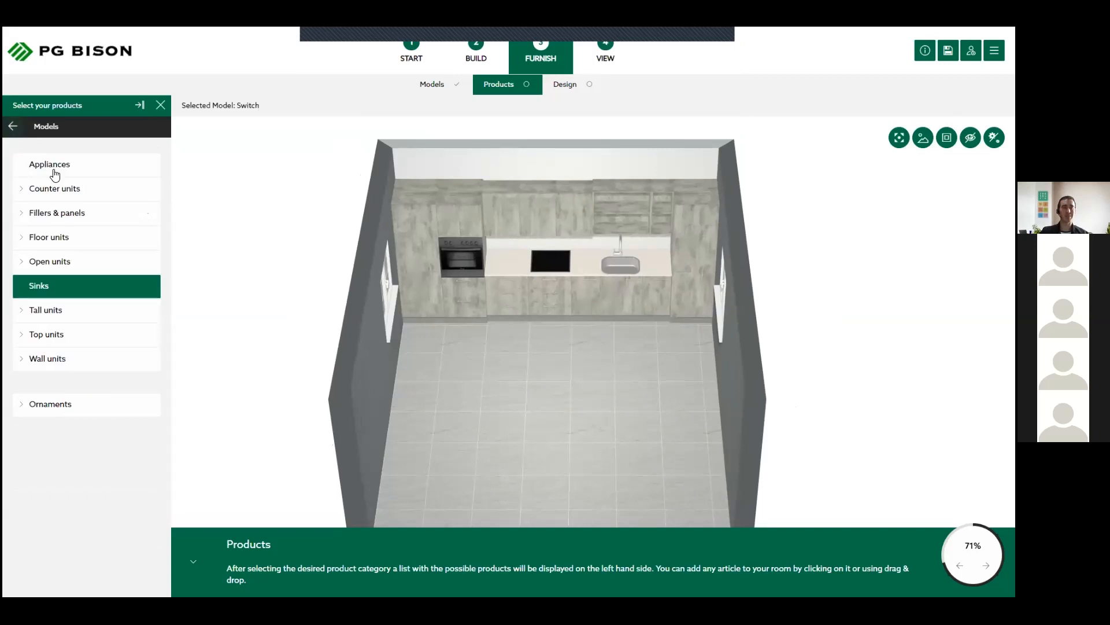
left_click(50, 411)
left_click(49, 411)
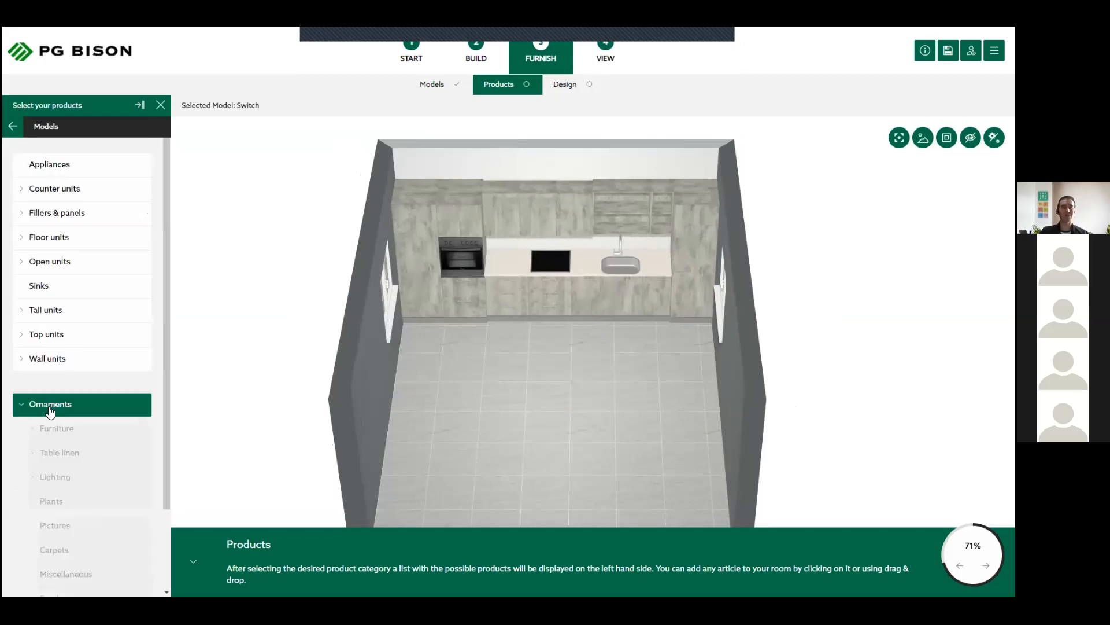
scroll(51, 412, "down", 2)
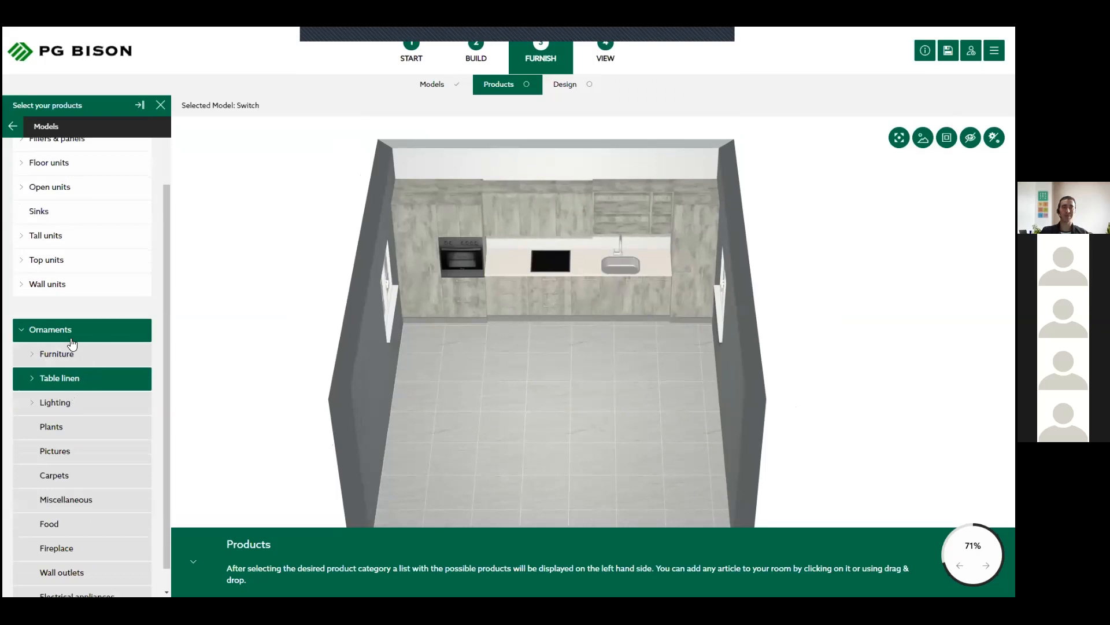
scroll(38, 339, "down", 1)
left_click(49, 509)
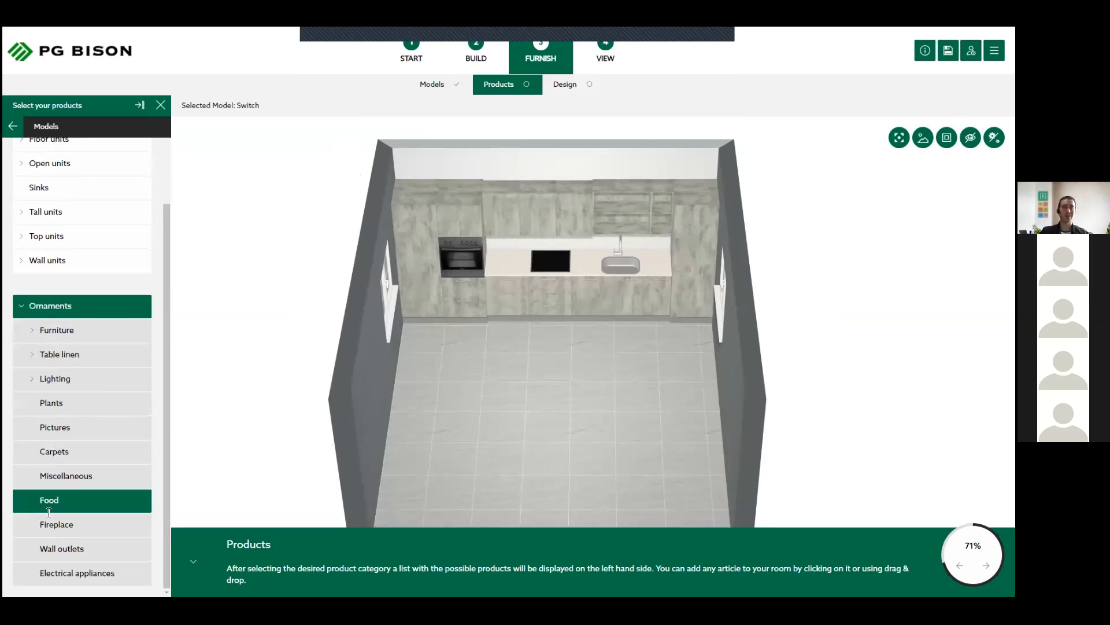
left_click(58, 329)
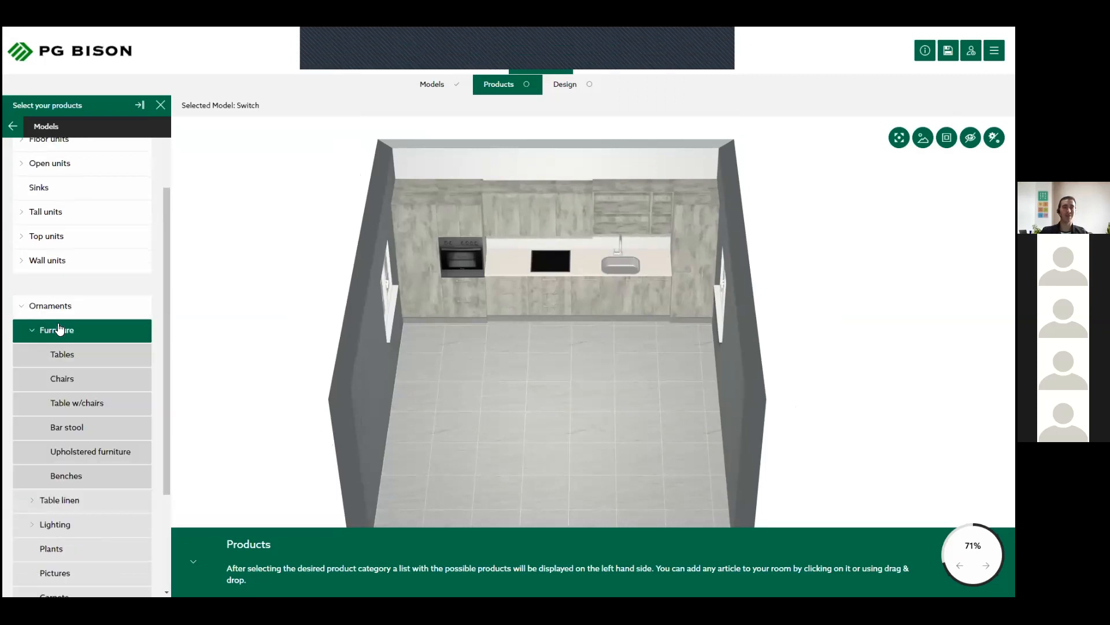
left_click(68, 359)
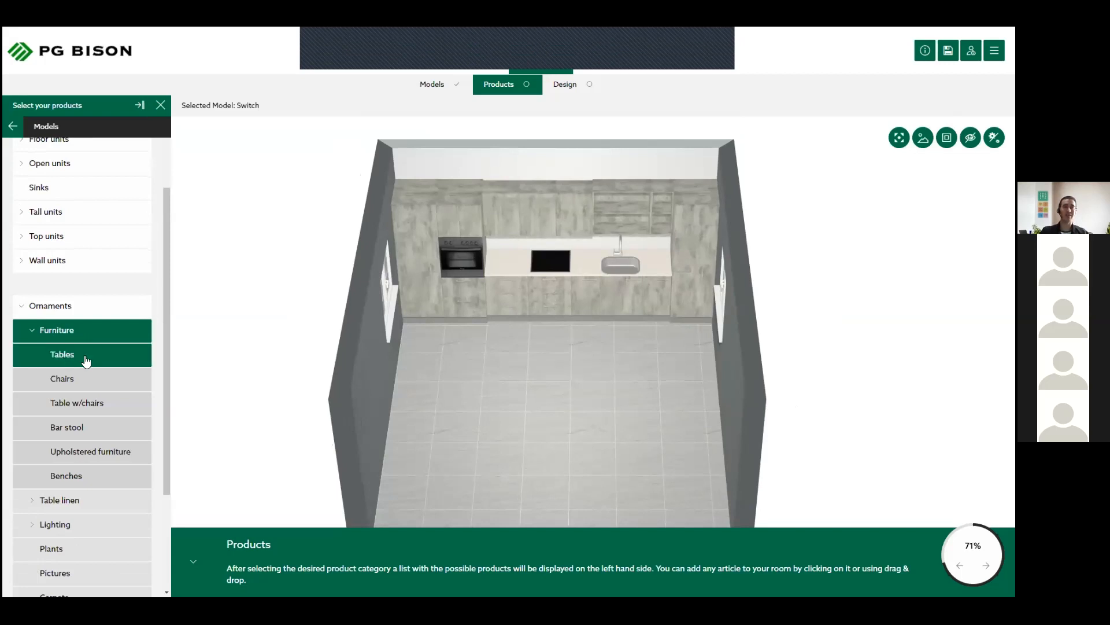
left_click(110, 382)
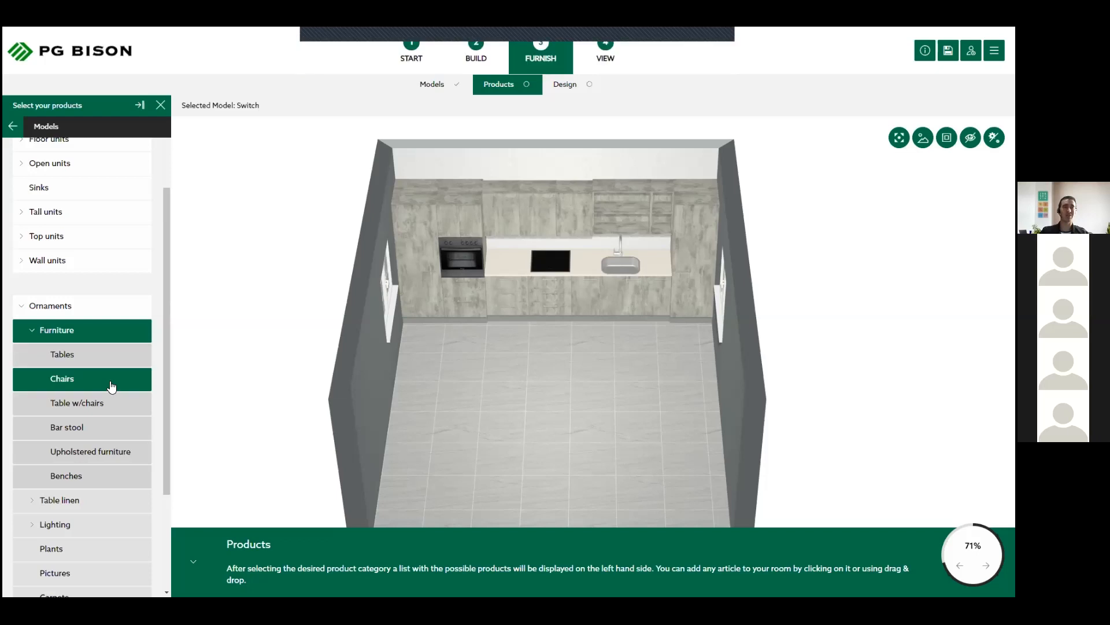
left_click(97, 429)
left_click(69, 408)
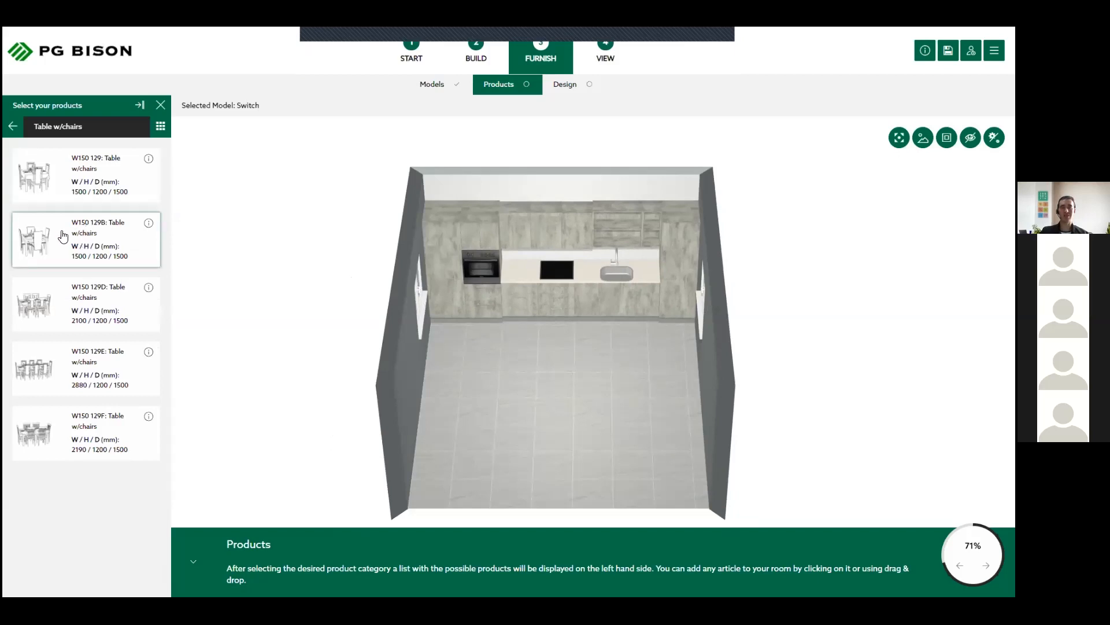
left_click_drag(86, 239, 548, 355)
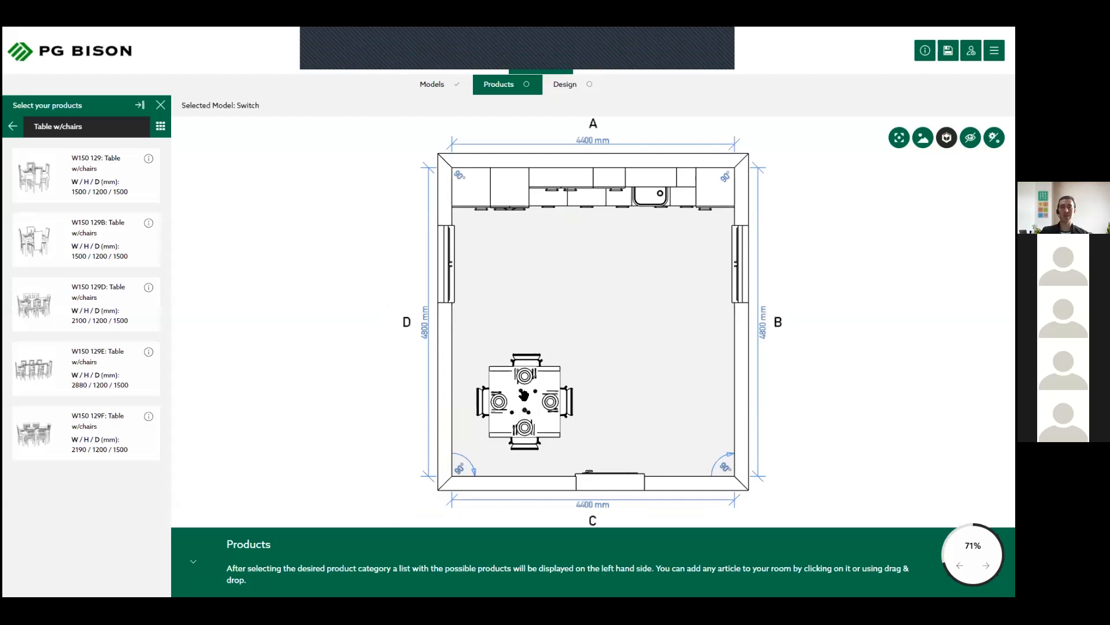
- Move the dining set near the corner of walls C and D, about 500 mm from wall C and 2500 mm from wall B
left_click(523, 397)
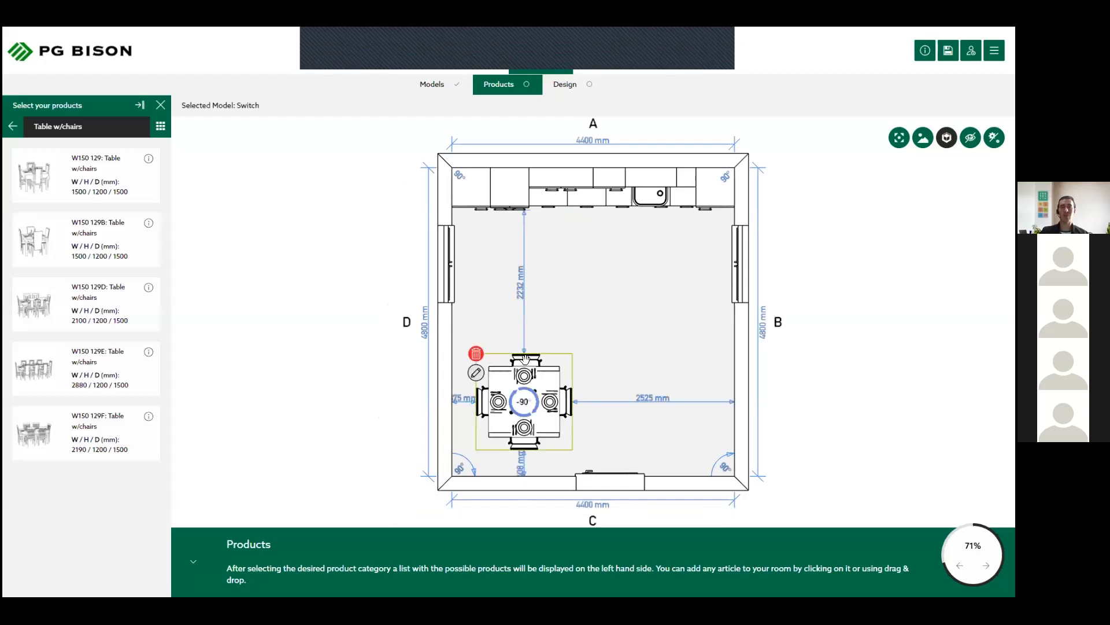
left_click_drag(545, 389, 548, 382)
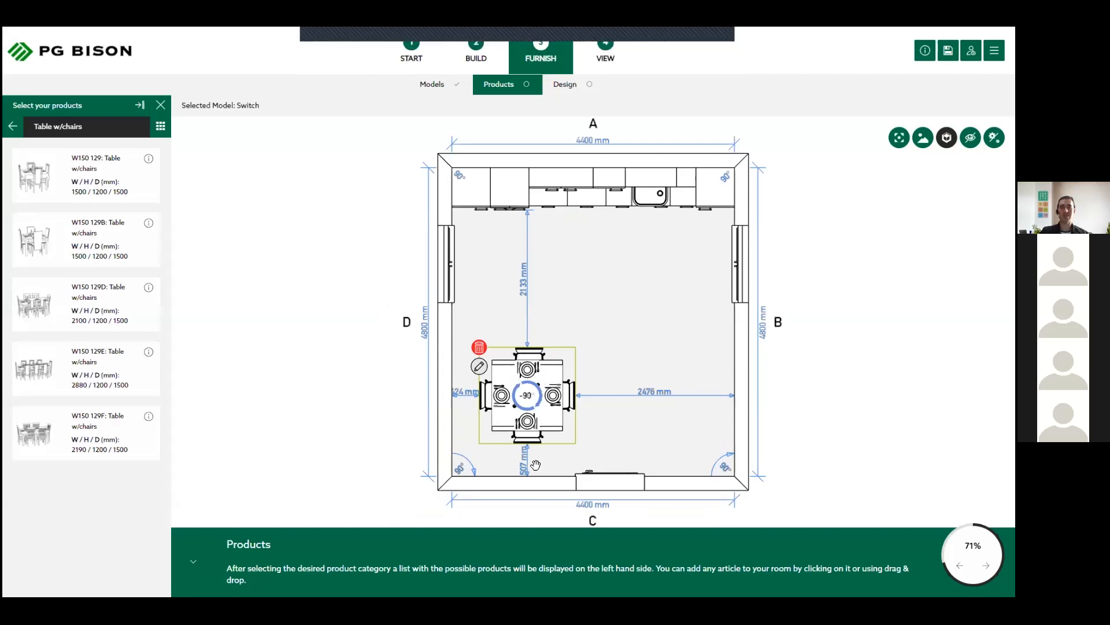
left_click_drag(550, 379, 547, 380)
key("Down")
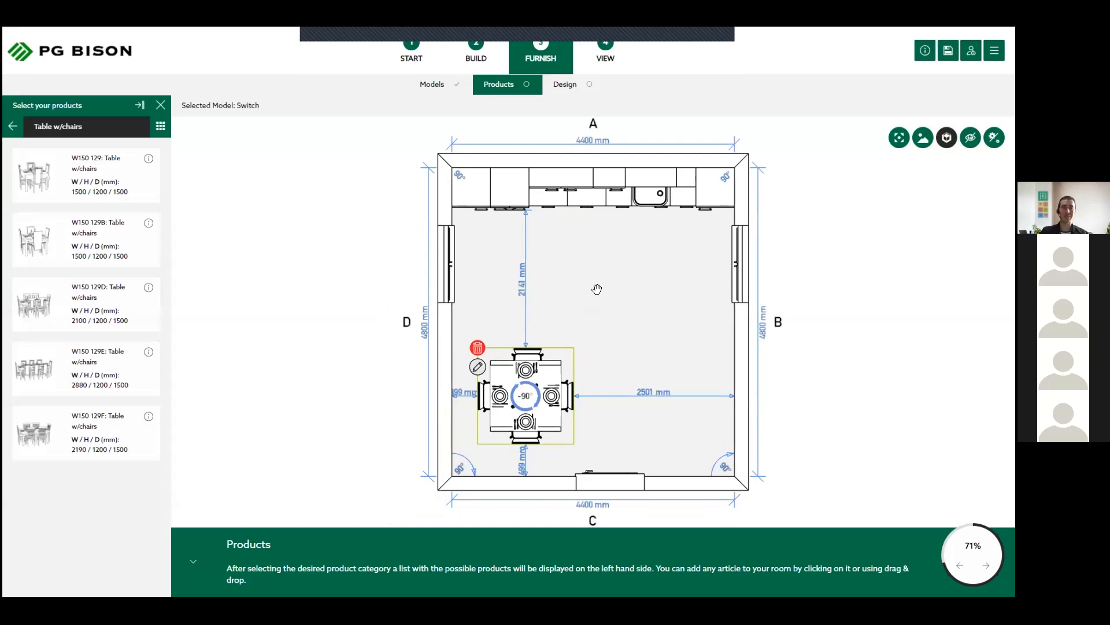
left_click(597, 289)
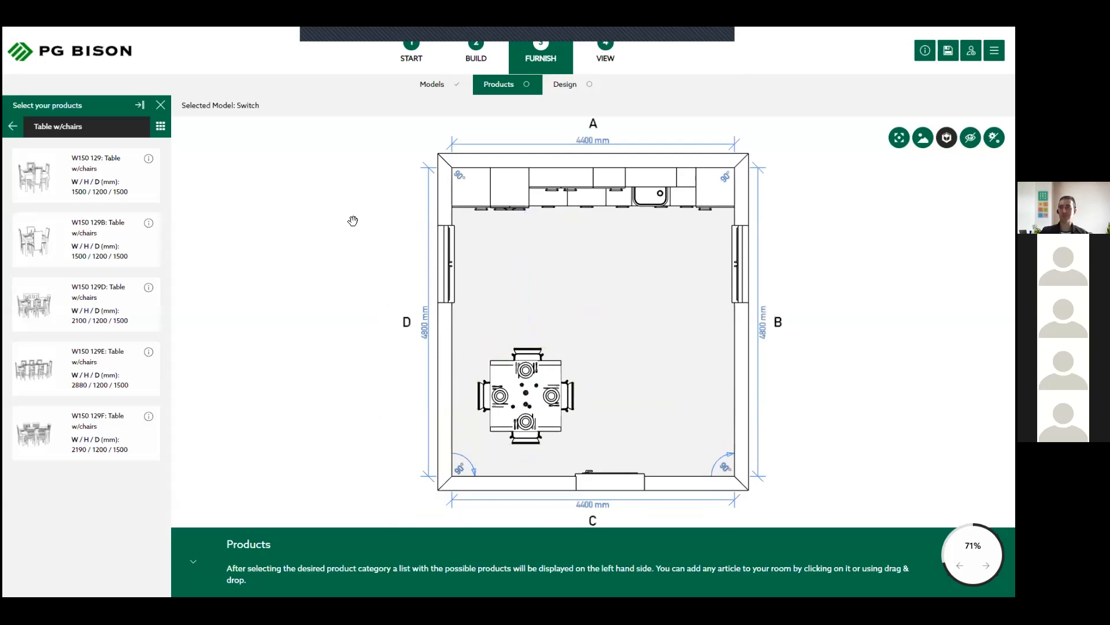
- From Table linen, place the W200 408 cups and plates on wall A's worktop between the sink and the grocery cupboard
left_click(26, 132)
left_click(88, 354)
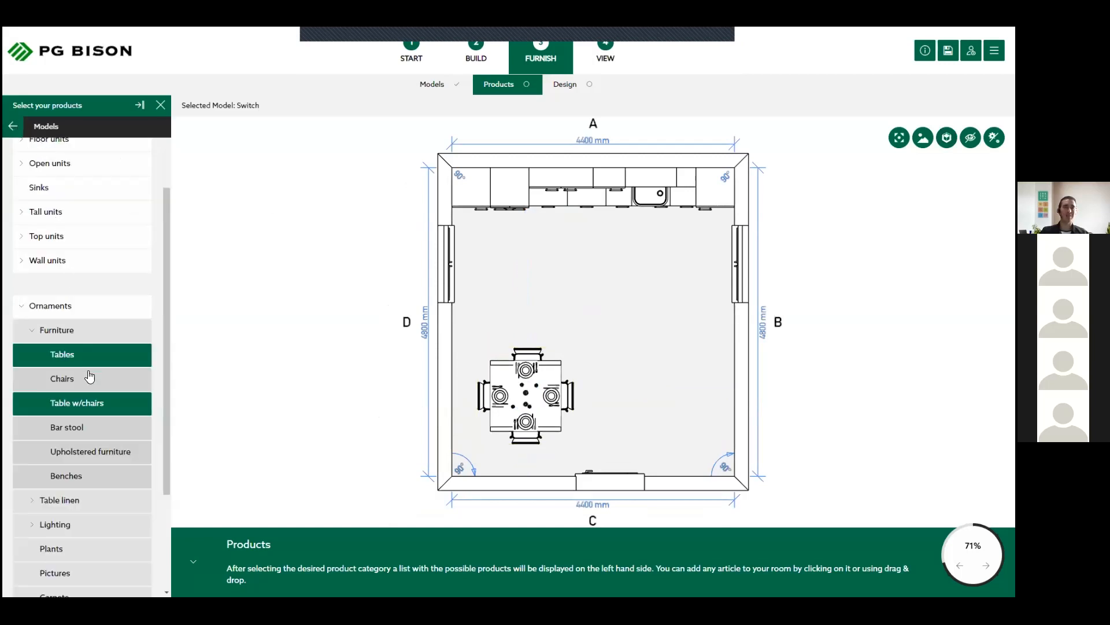
left_click(27, 327)
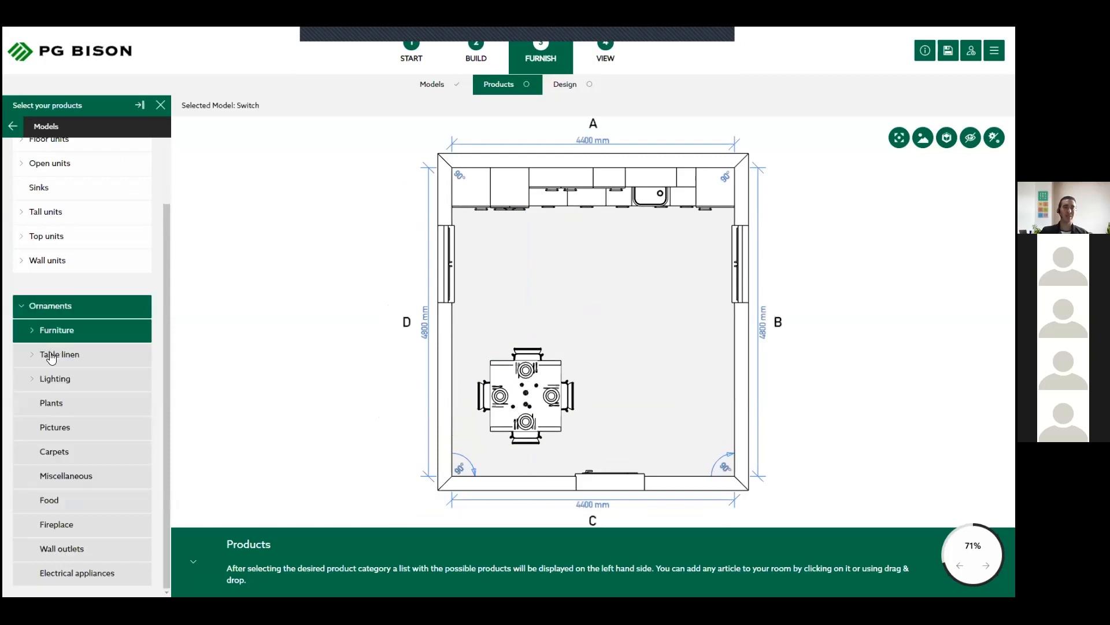
left_click(52, 354)
left_click(72, 380)
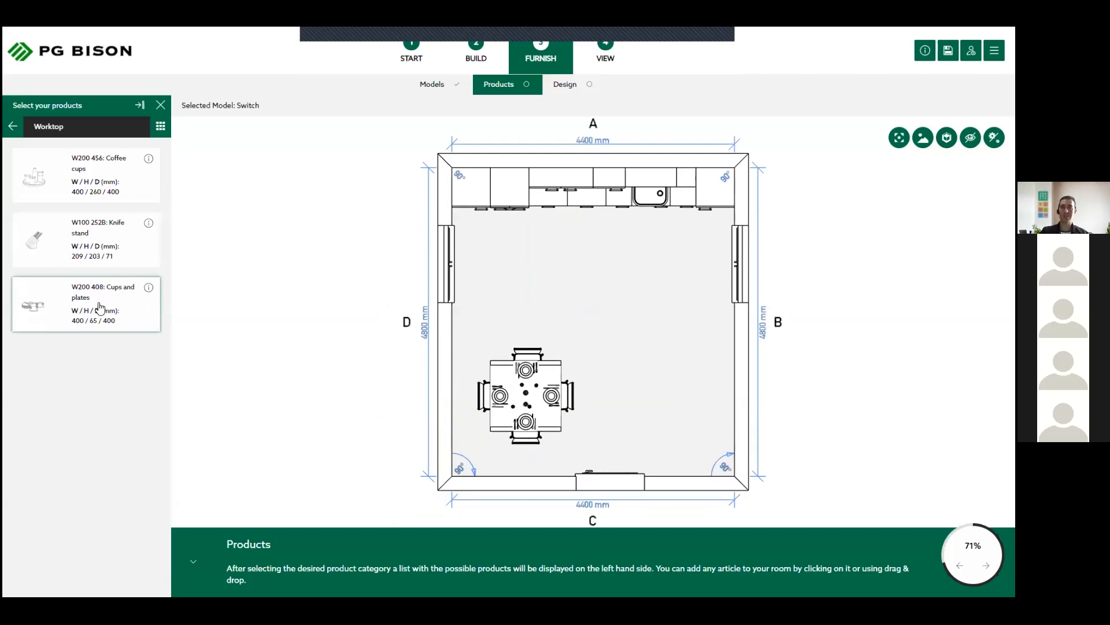
left_click_drag(99, 306, 688, 188)
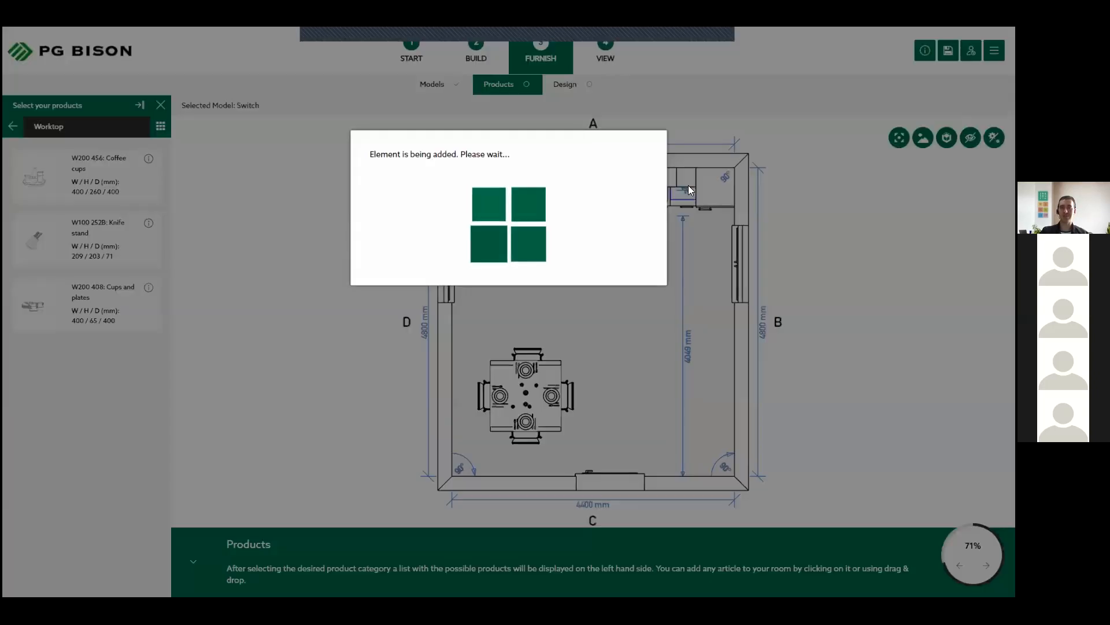
left_click(769, 222)
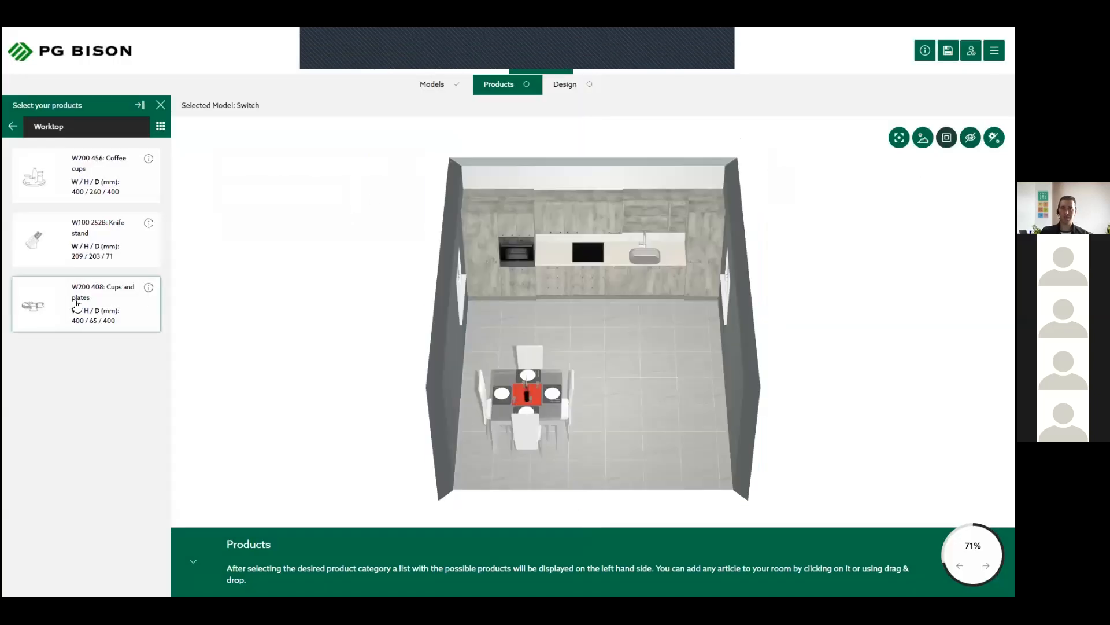
left_click_drag(76, 305, 675, 266)
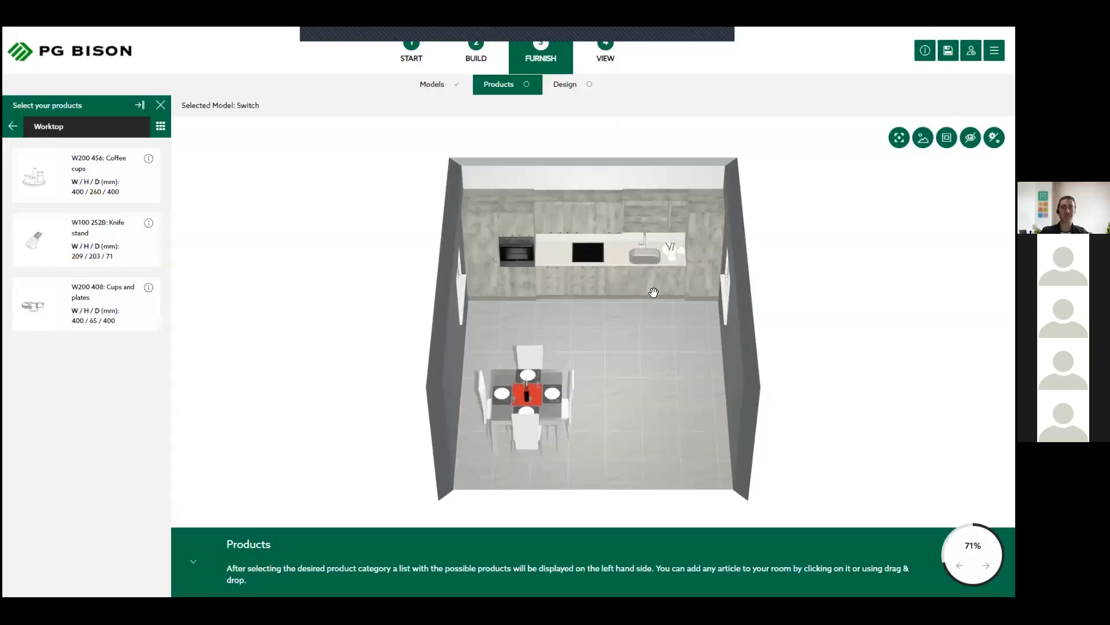
- From the ceiling lights, add the W340 152 ceiling light near the dining table
left_click(14, 126)
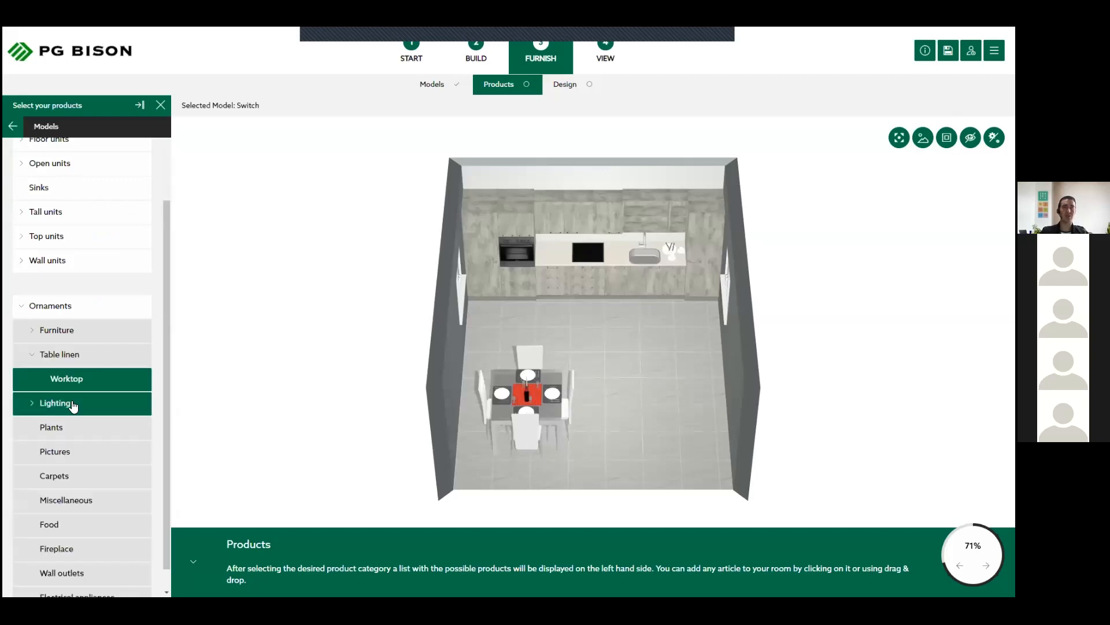
left_click(75, 405)
left_click(73, 404)
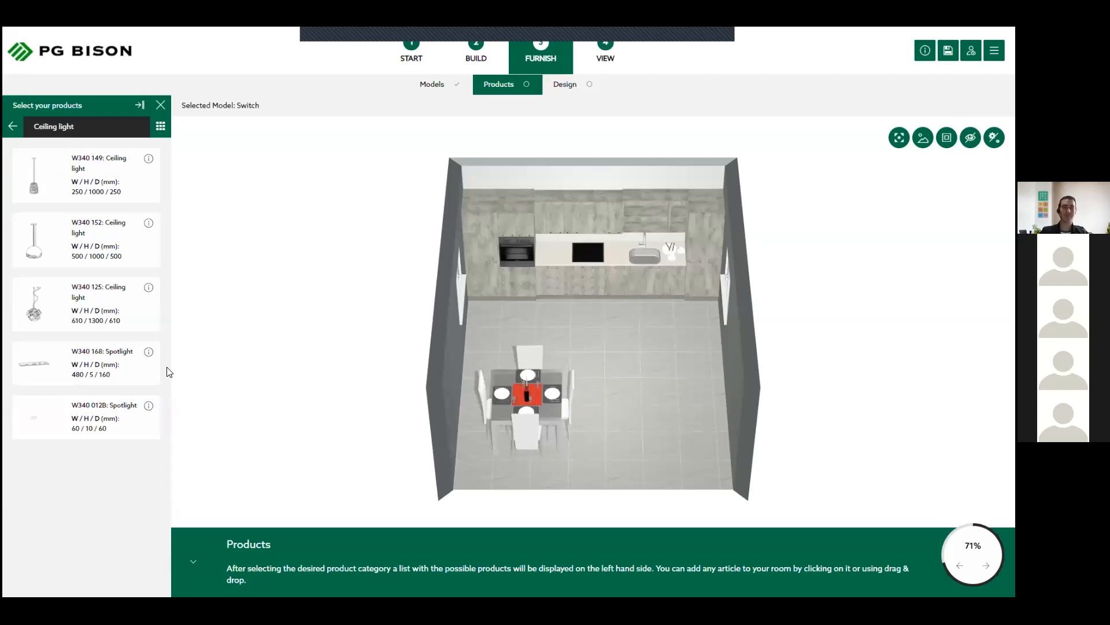
left_click(90, 232)
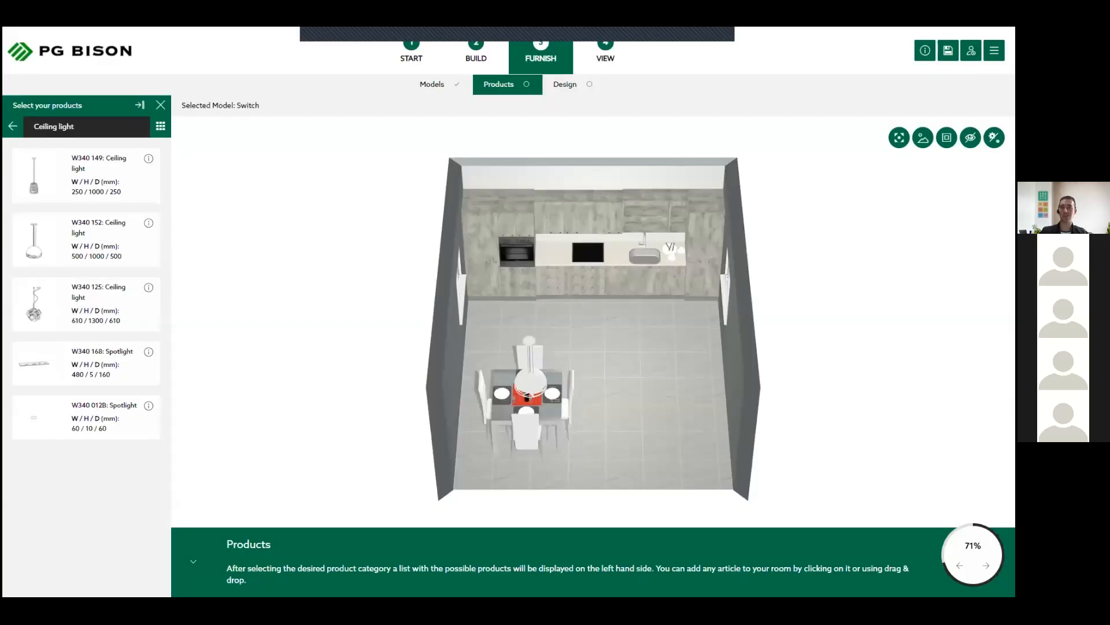
- Centre the W340 152 ceiling light over the dining table in plan and check it in the 3D view
left_click(947, 138)
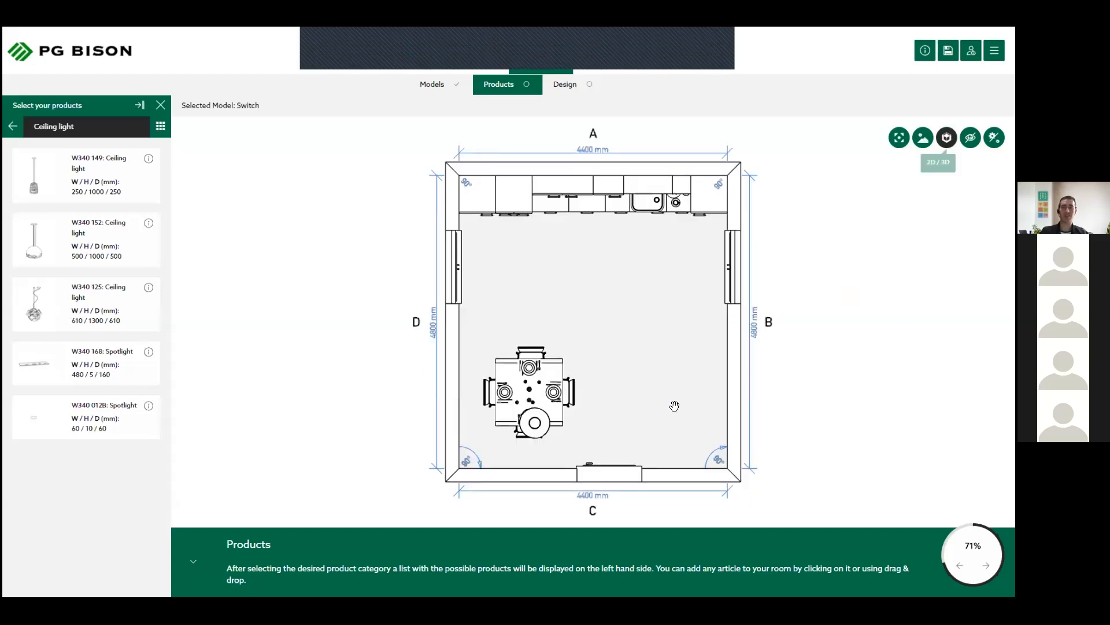
left_click_drag(537, 421, 532, 392)
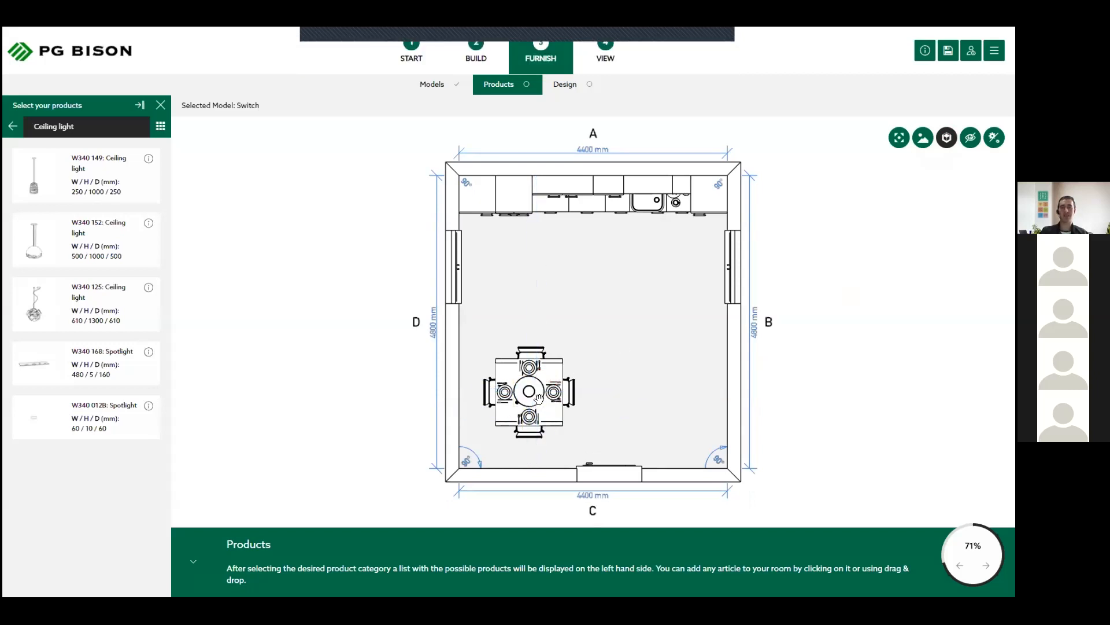
left_click(947, 138)
left_click_drag(612, 371, 595, 458)
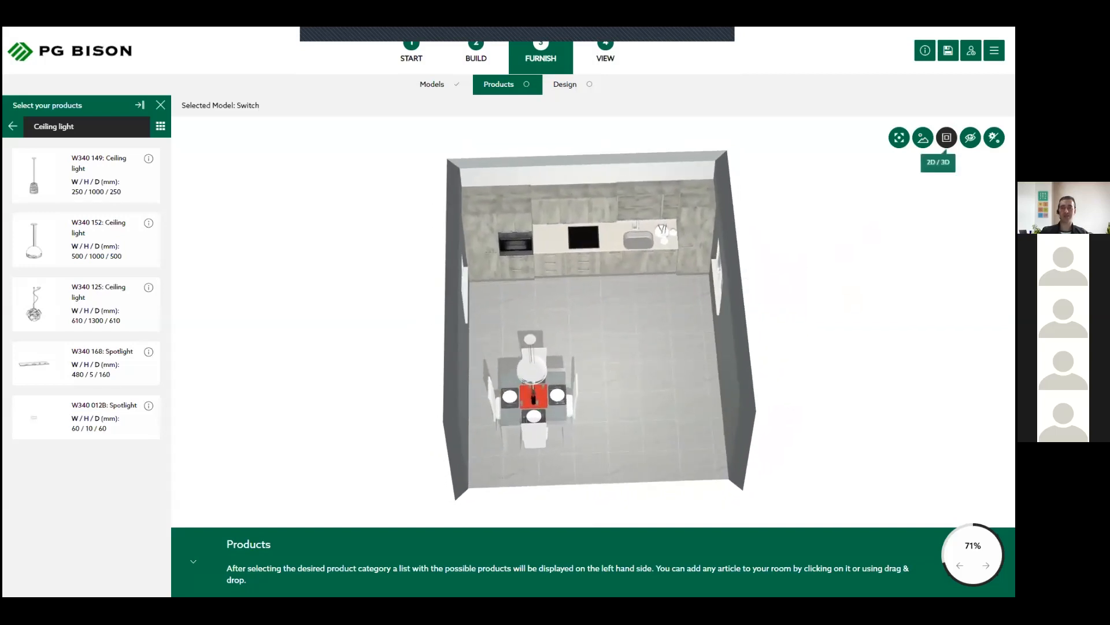
- In plan, place two W340 012B spotlights in front of wall A's units, one near wall D and one about 843 mm from wall B
left_click(946, 138)
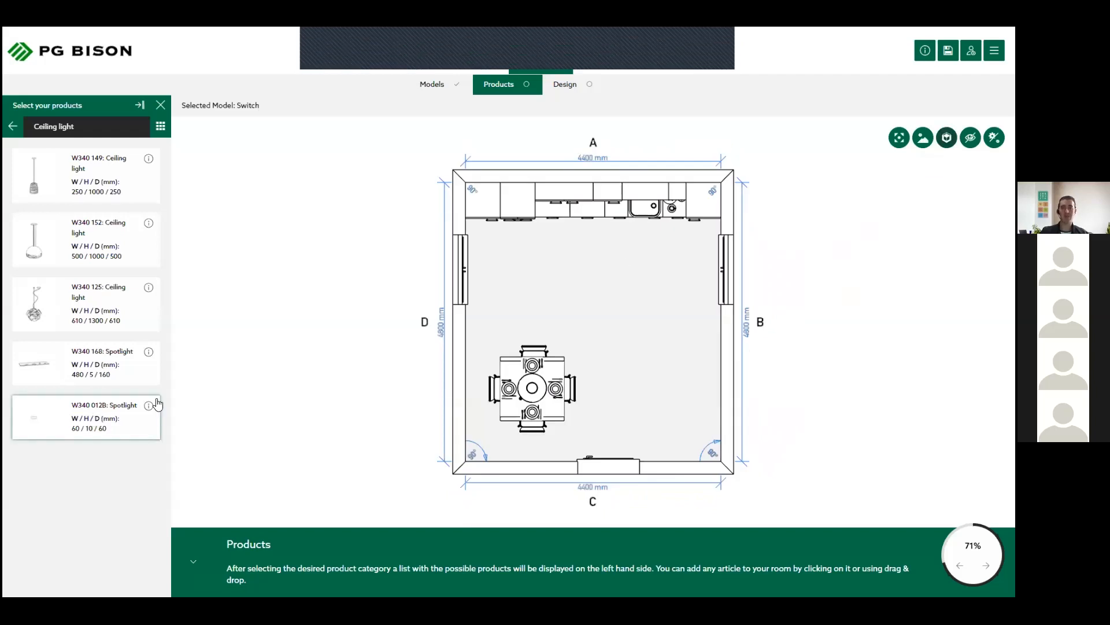
left_click(69, 421)
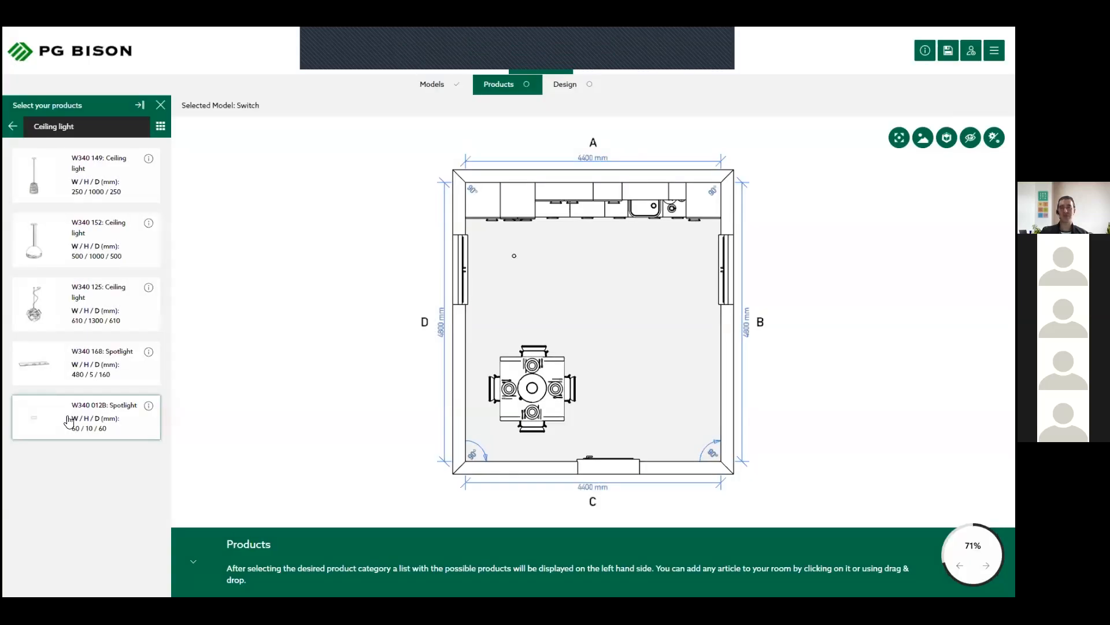
left_click(72, 421)
left_click_drag(74, 421, 671, 262)
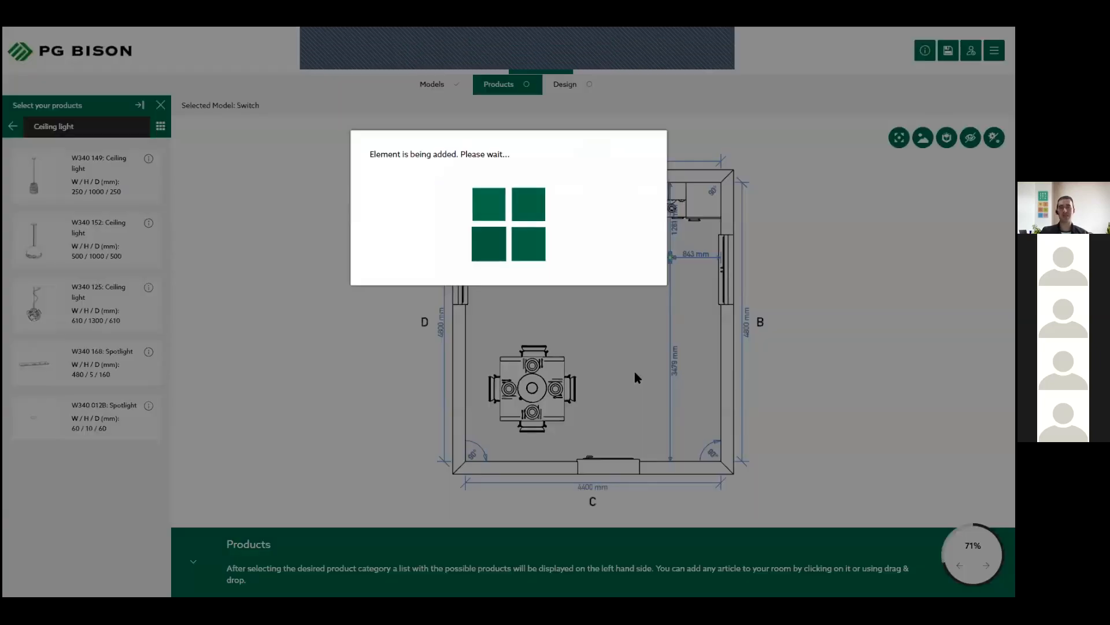
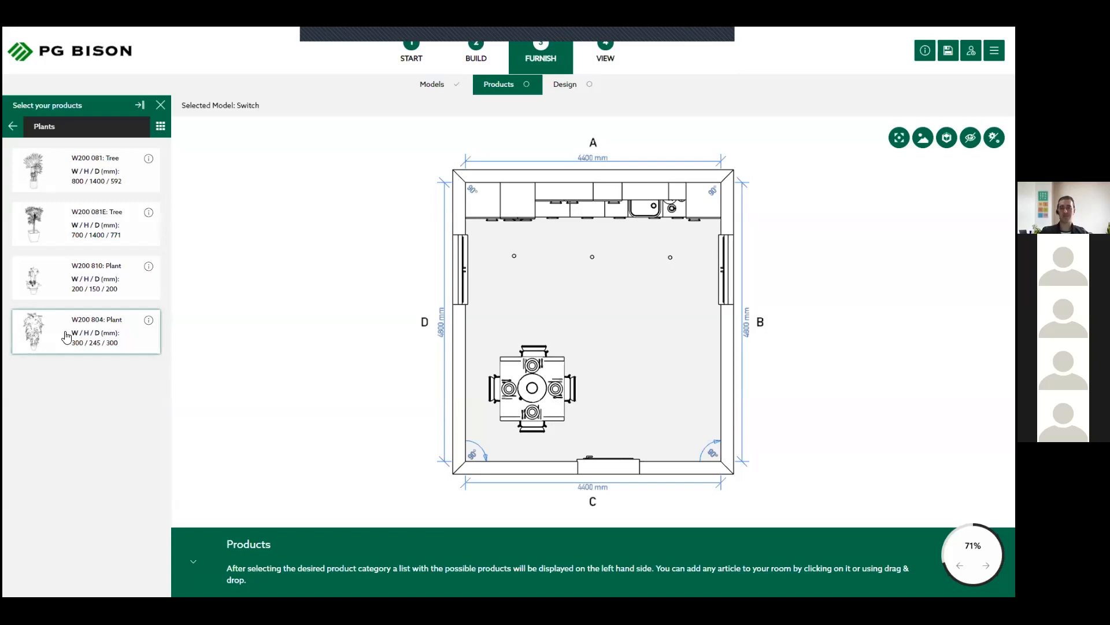
- Place the W200 804 plant near the corner of walls B and C, and hang the W200 077 poster on wall B
left_click(66, 337)
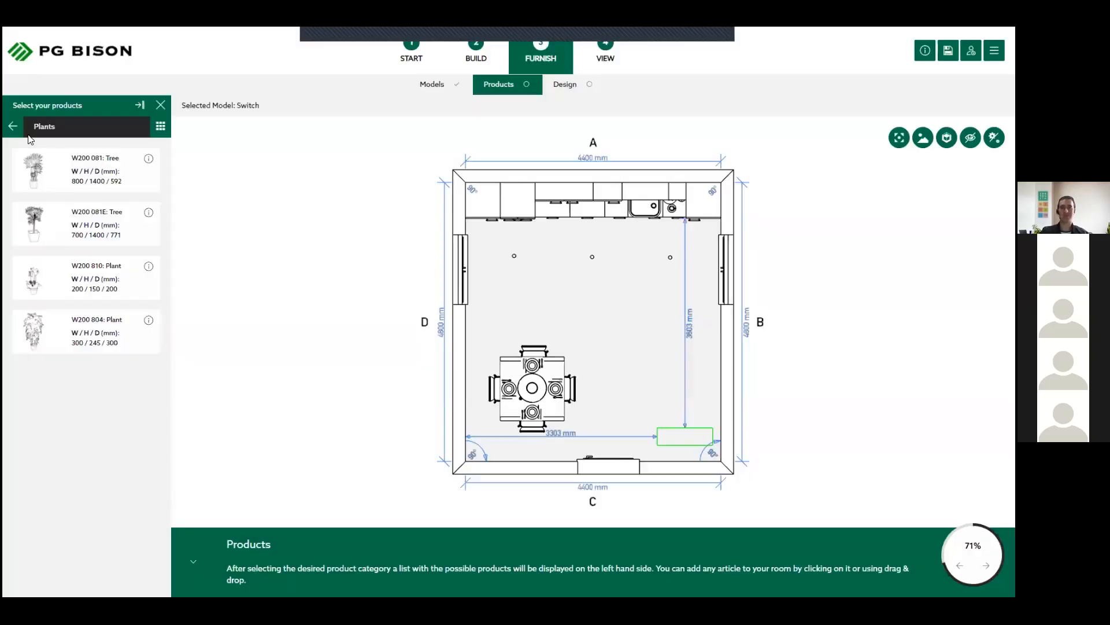
left_click(15, 126)
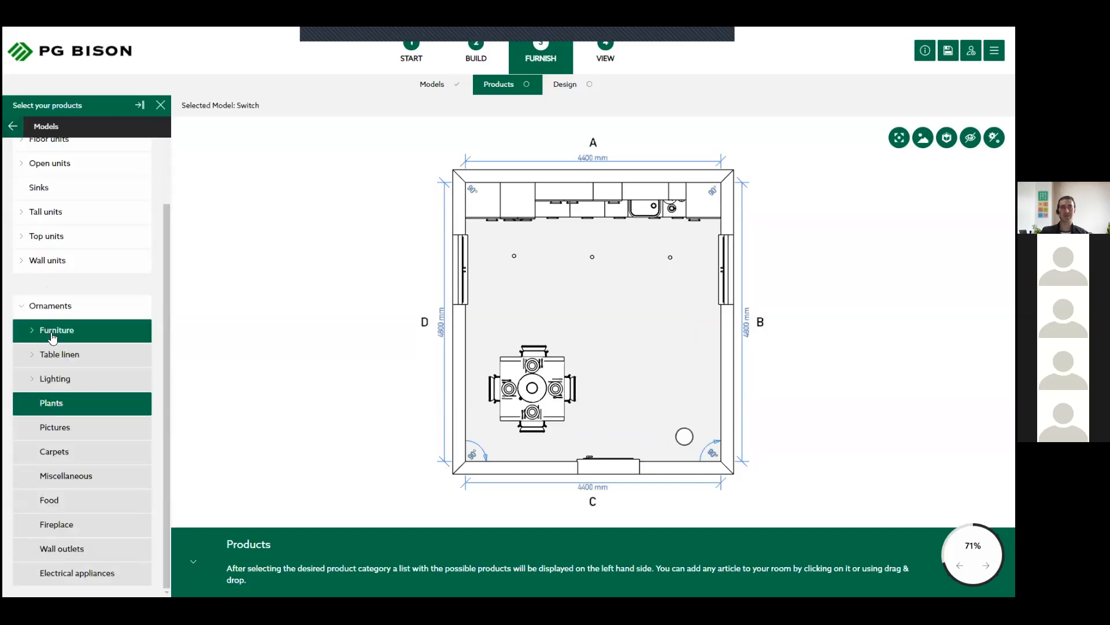
left_click(60, 433)
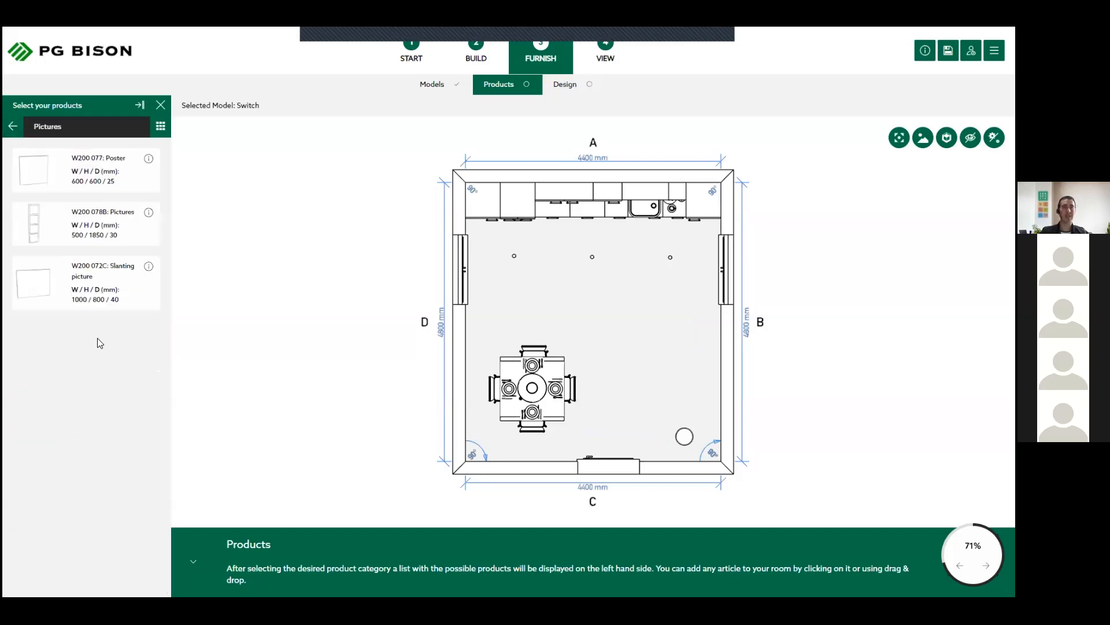
left_click(78, 159)
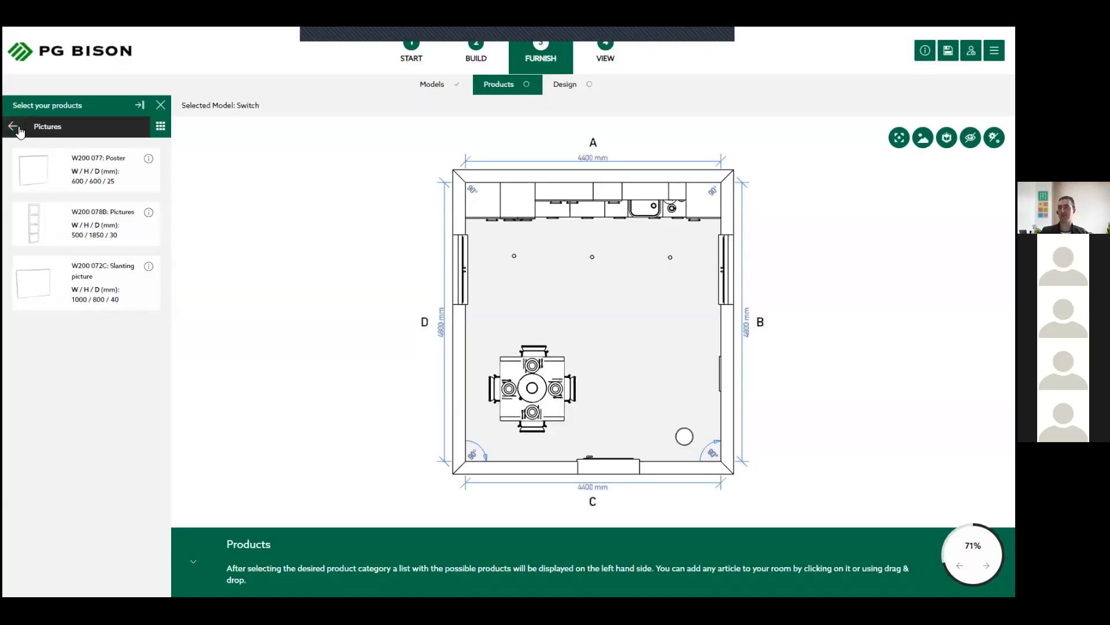
left_click(14, 127)
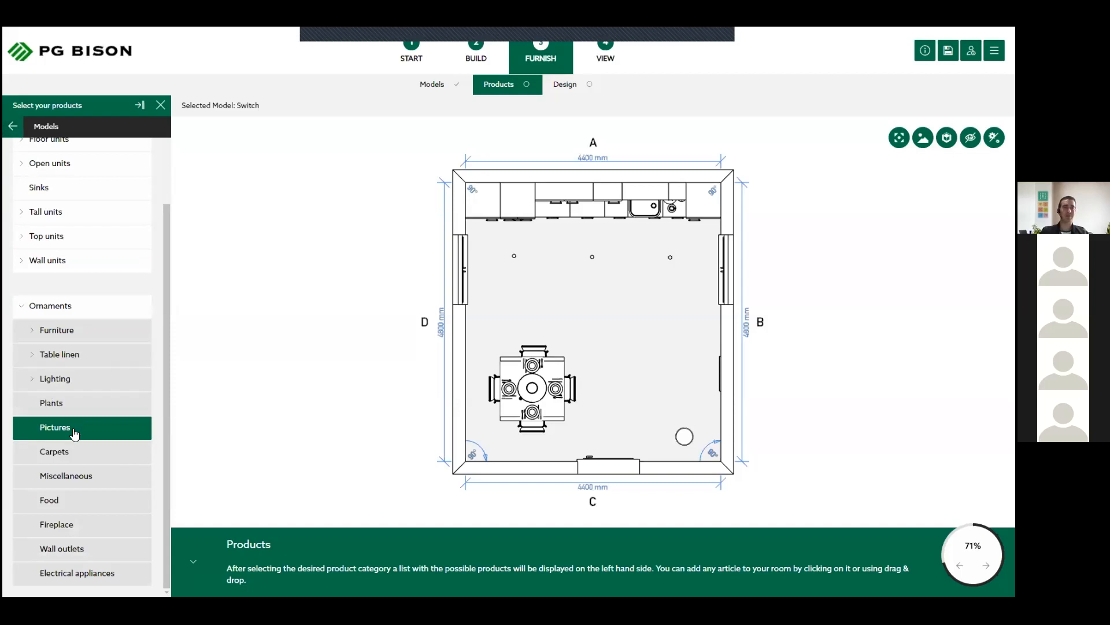
- Try to add the W200 193 clock from the Miscellaneous ornaments in the plan view
left_click(72, 478)
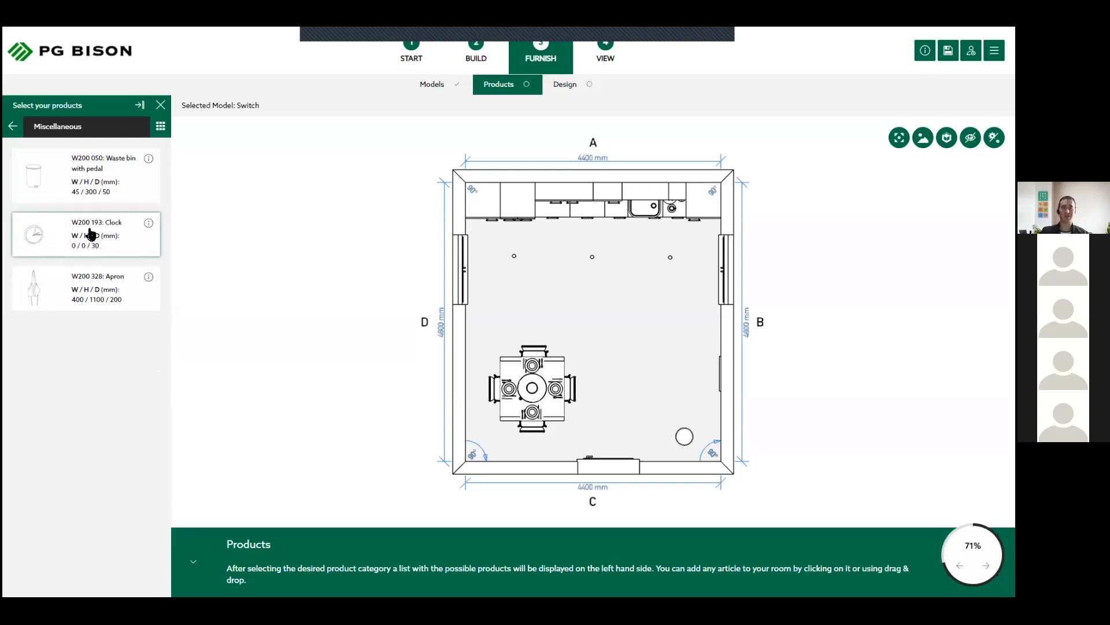
left_click_drag(90, 234, 490, 425)
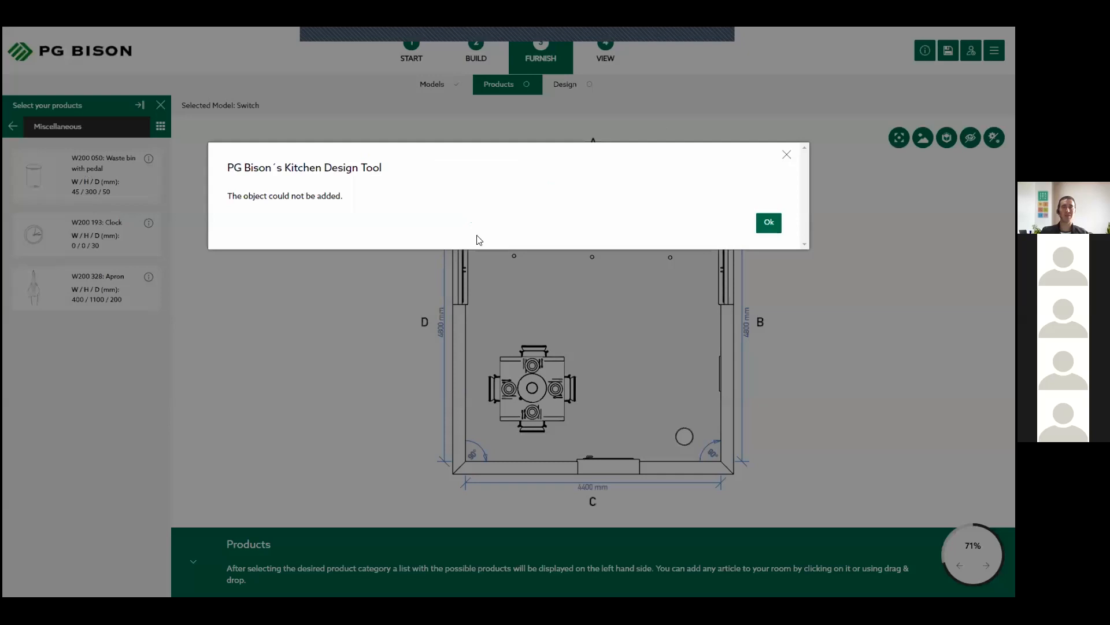
left_click(769, 222)
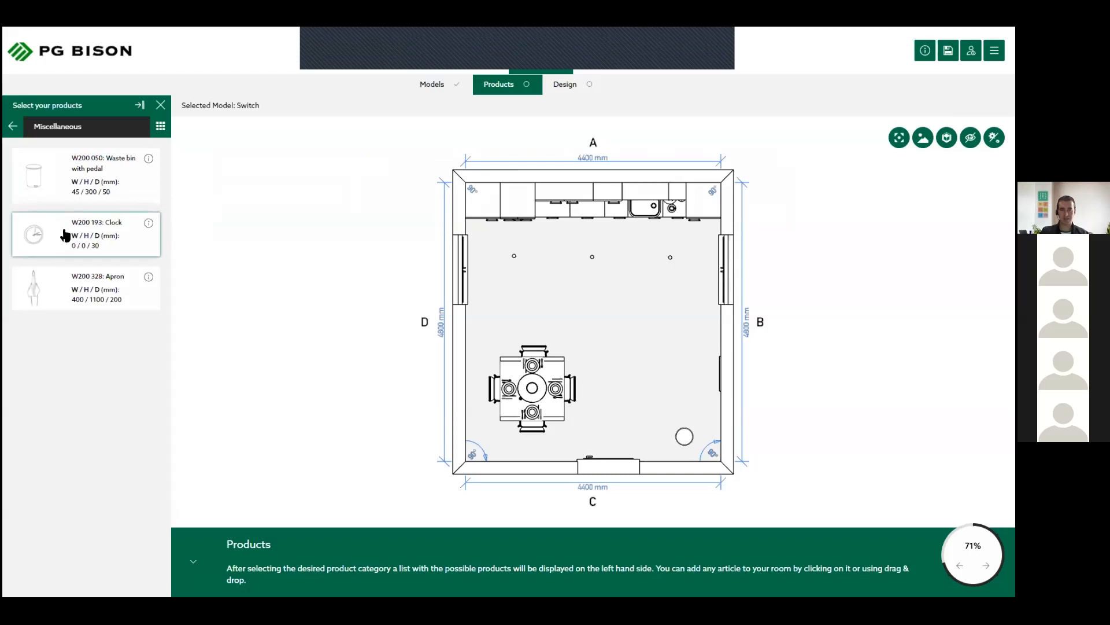
left_click_drag(65, 234, 636, 409)
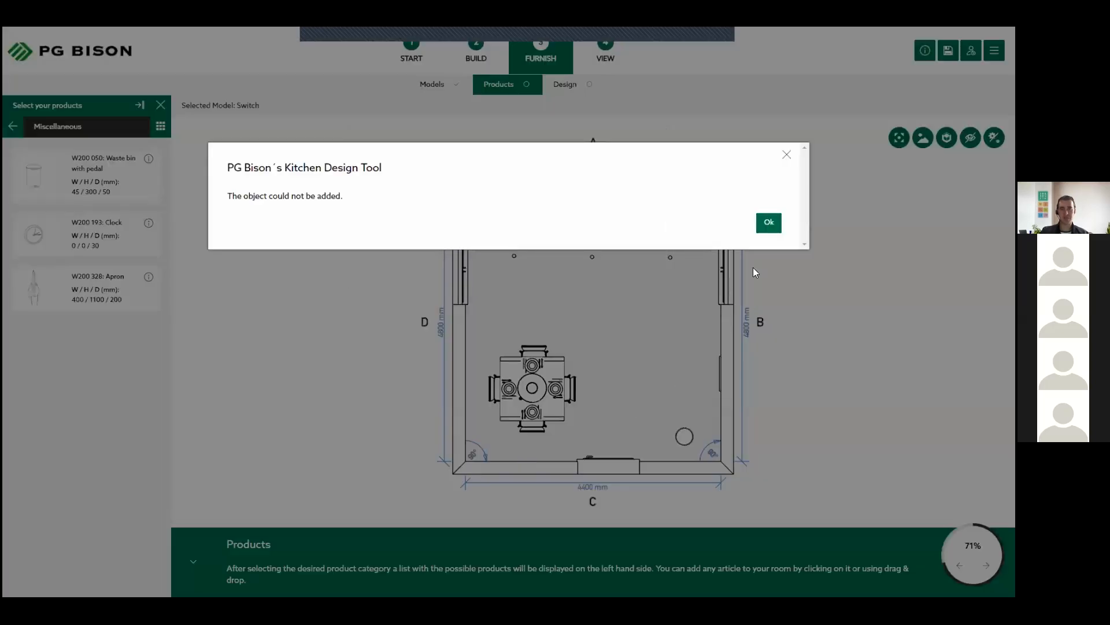
left_click(769, 222)
- Switch to the 3D view and try to add the W200 193 clock there
left_click(970, 138)
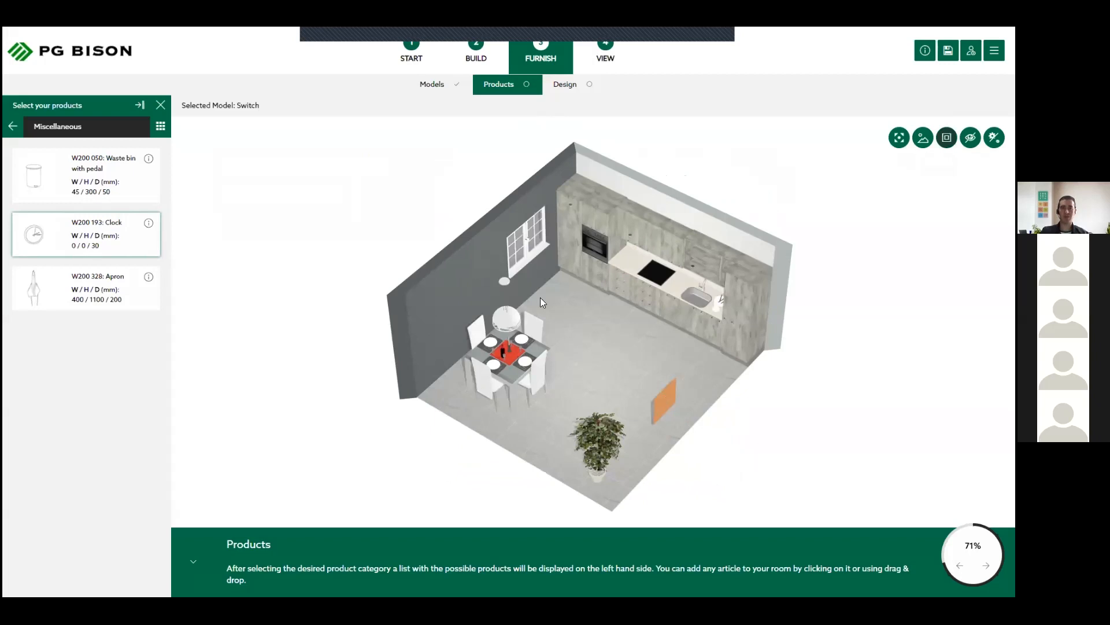
left_click_drag(741, 238, 771, 229)
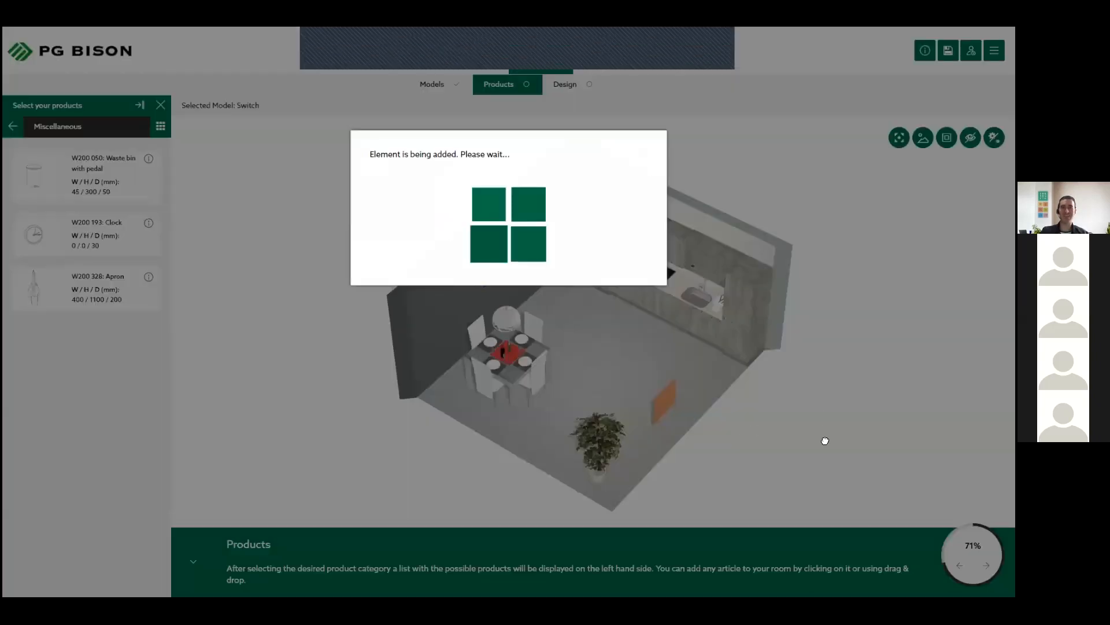
left_click(87, 258)
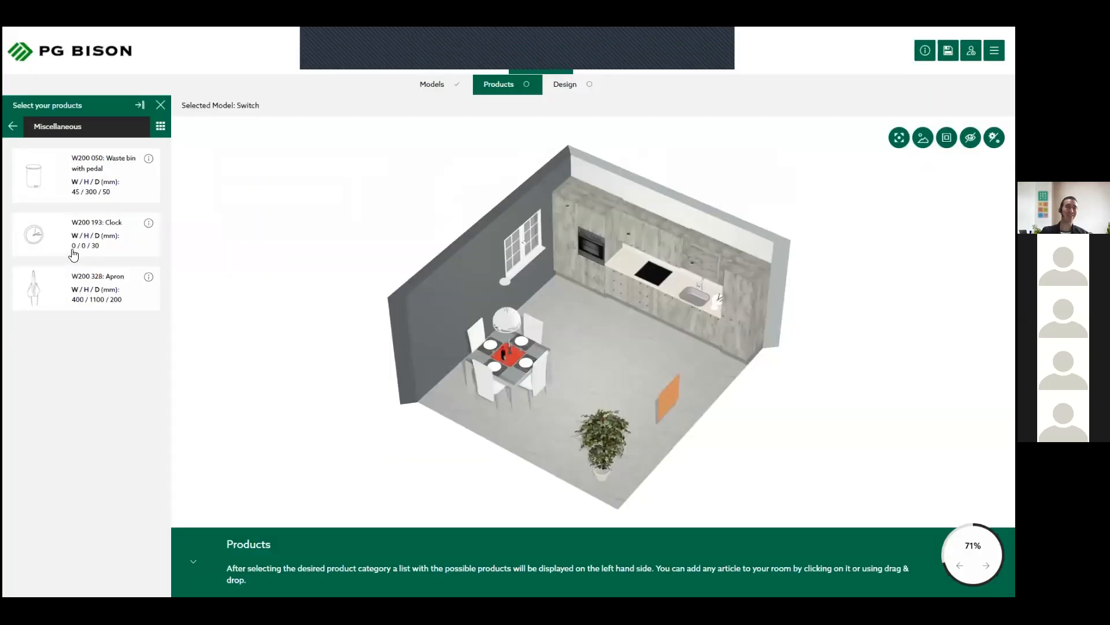
left_click(15, 124)
left_click(549, 391)
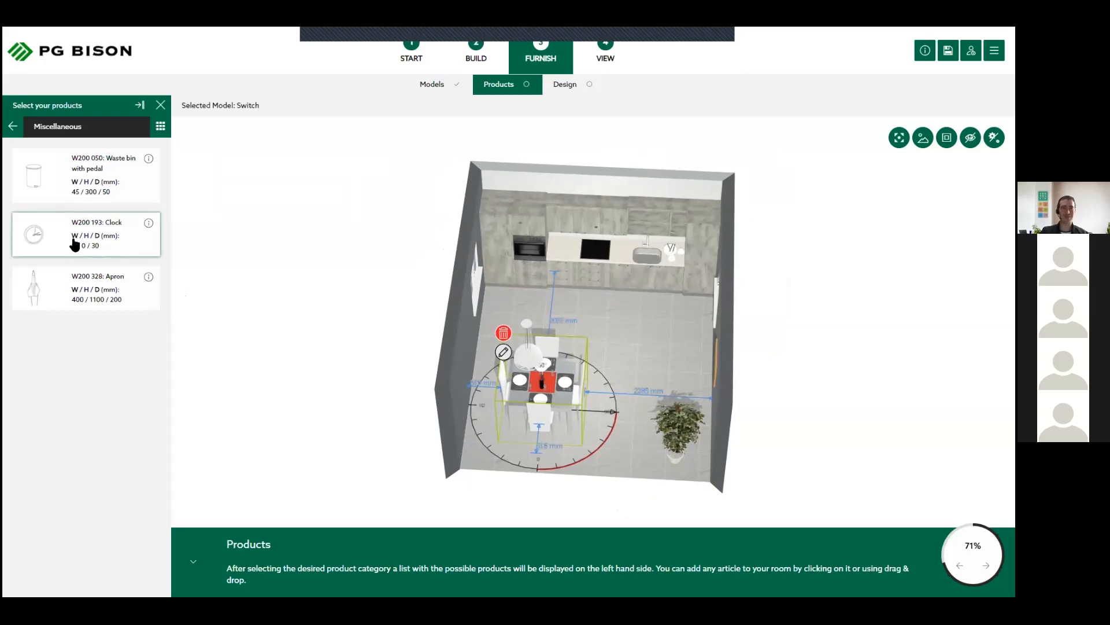
- From Electrical appliances, place the W100 260 espresso/cappuccino machine on wall A's worktop between the oven and the cooker top
left_click(12, 126)
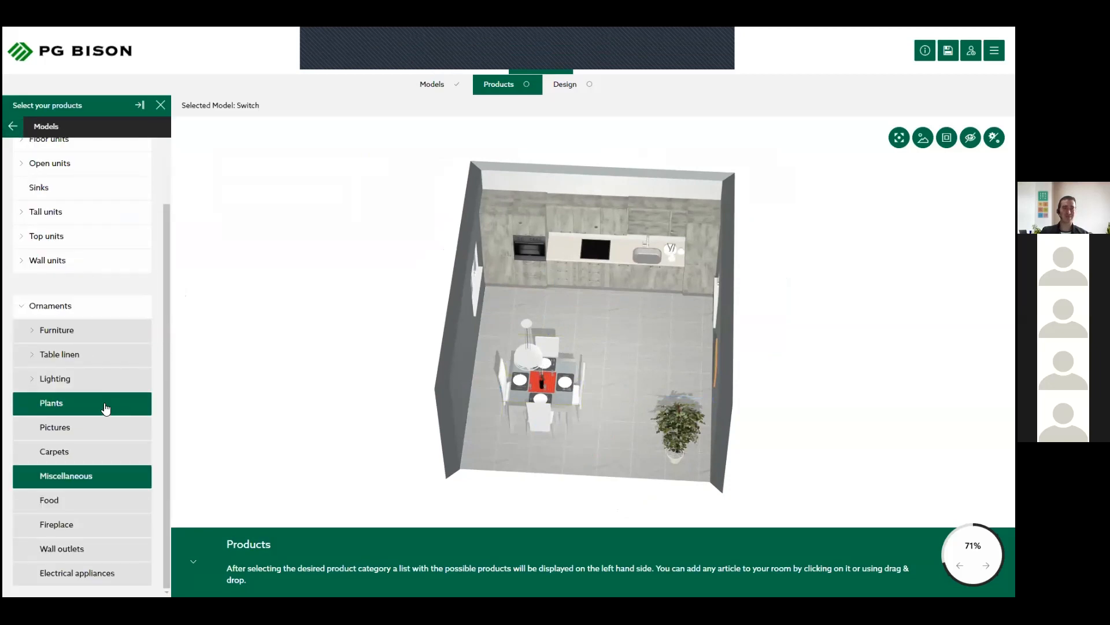
left_click(90, 556)
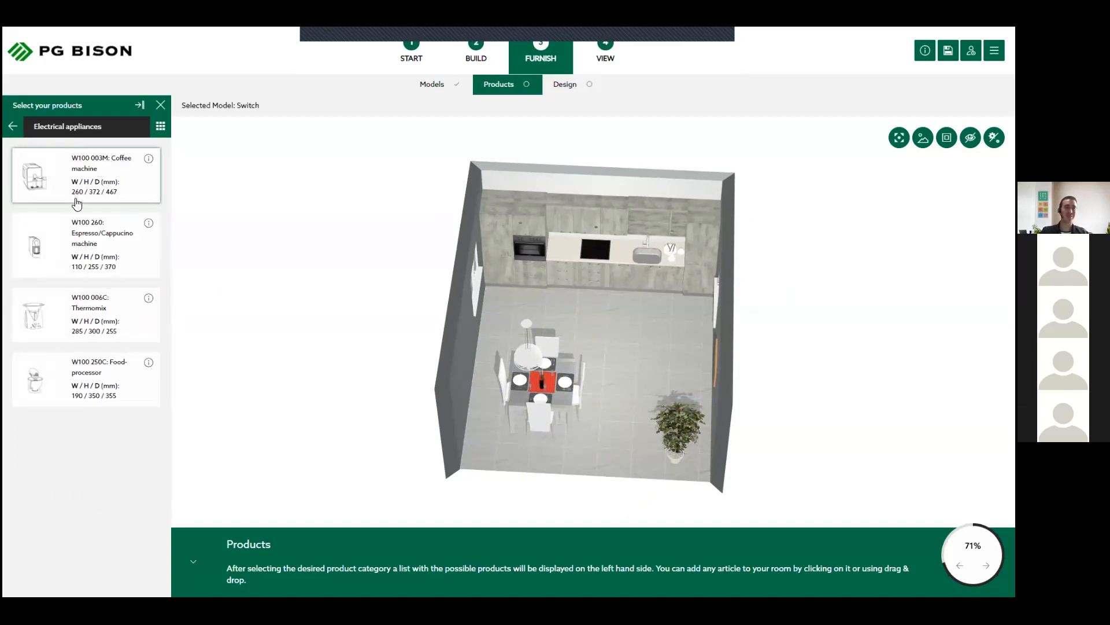
left_click(74, 248)
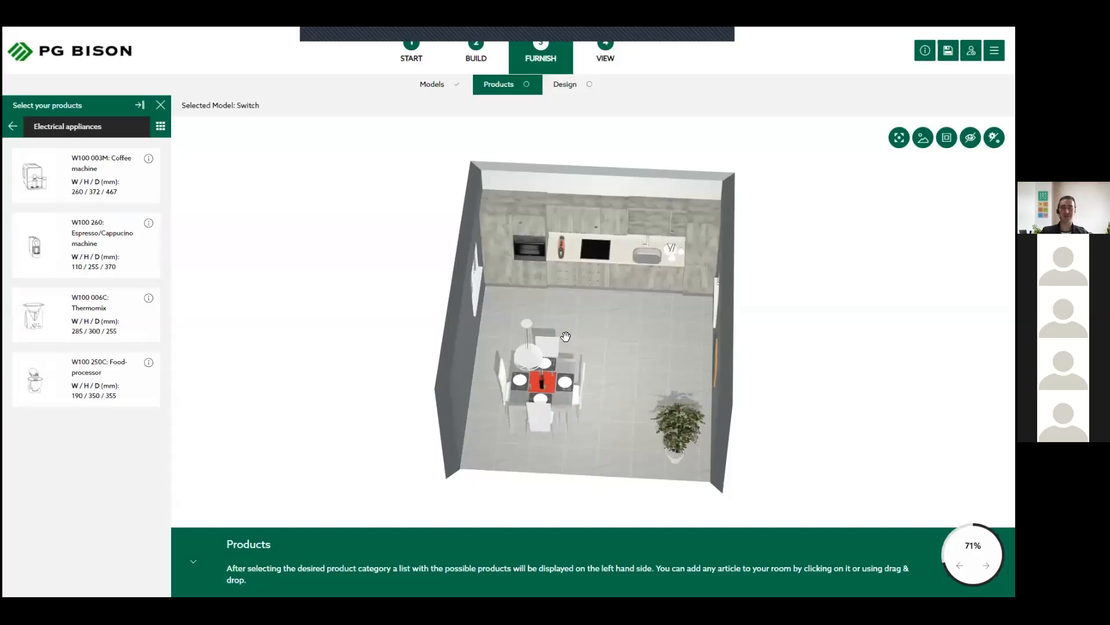
left_click_drag(599, 337, 561, 368)
left_click(560, 368)
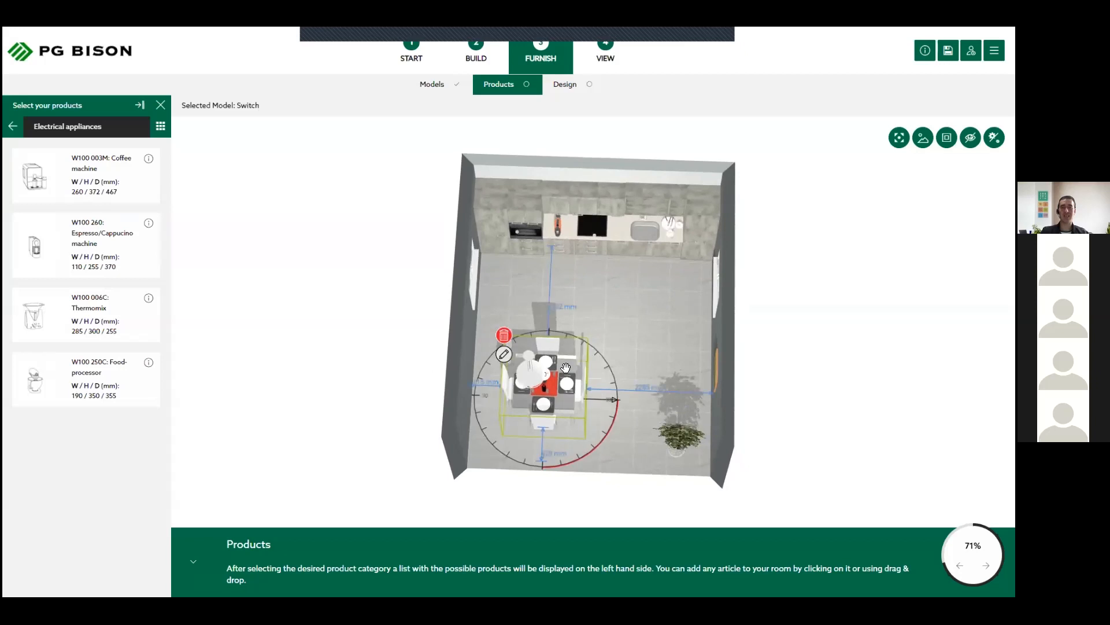
left_click(684, 437)
left_click(610, 312)
scroll(567, 256, "up", 5)
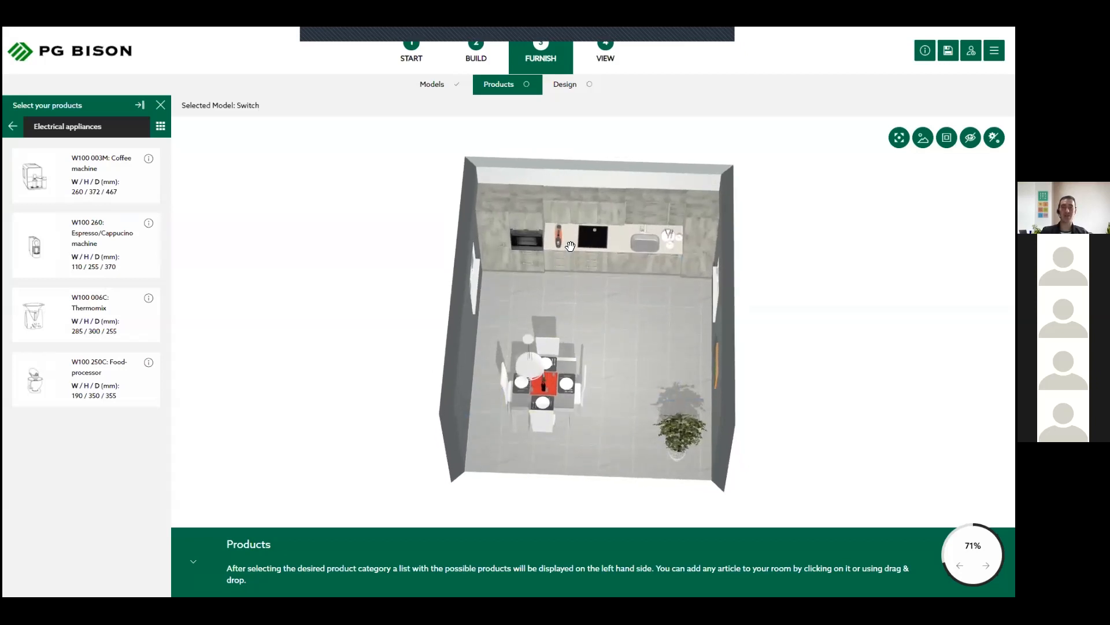
- Shift the espresso machine slightly along the worktop towards the oven
scroll(566, 265, "up", 1)
left_click_drag(565, 255, 542, 218)
left_click(541, 227)
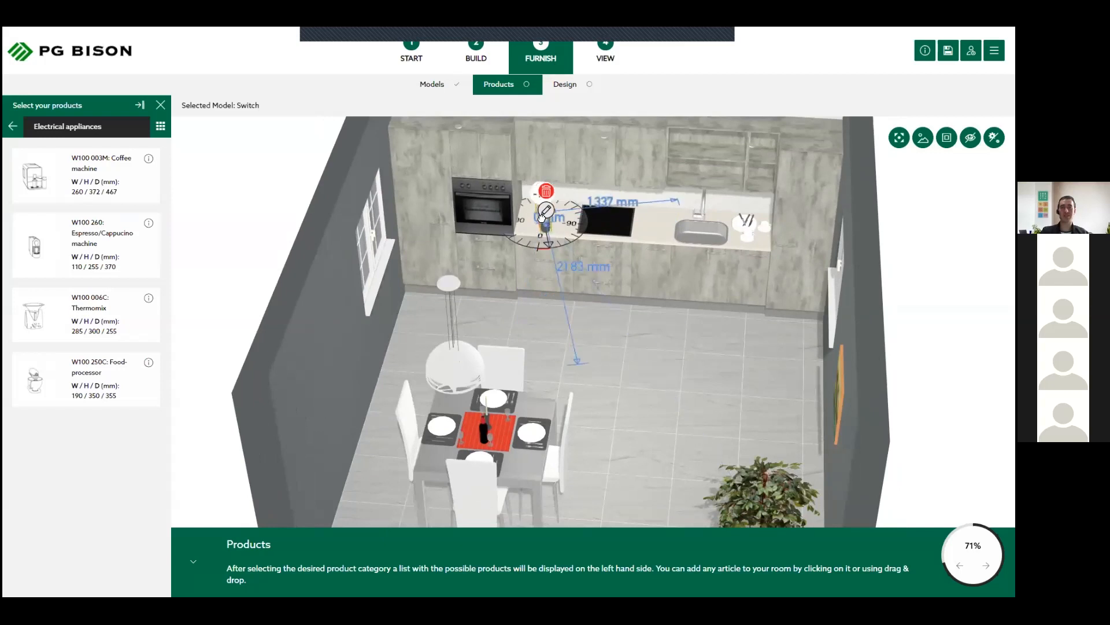
left_click(542, 217)
left_click(543, 220)
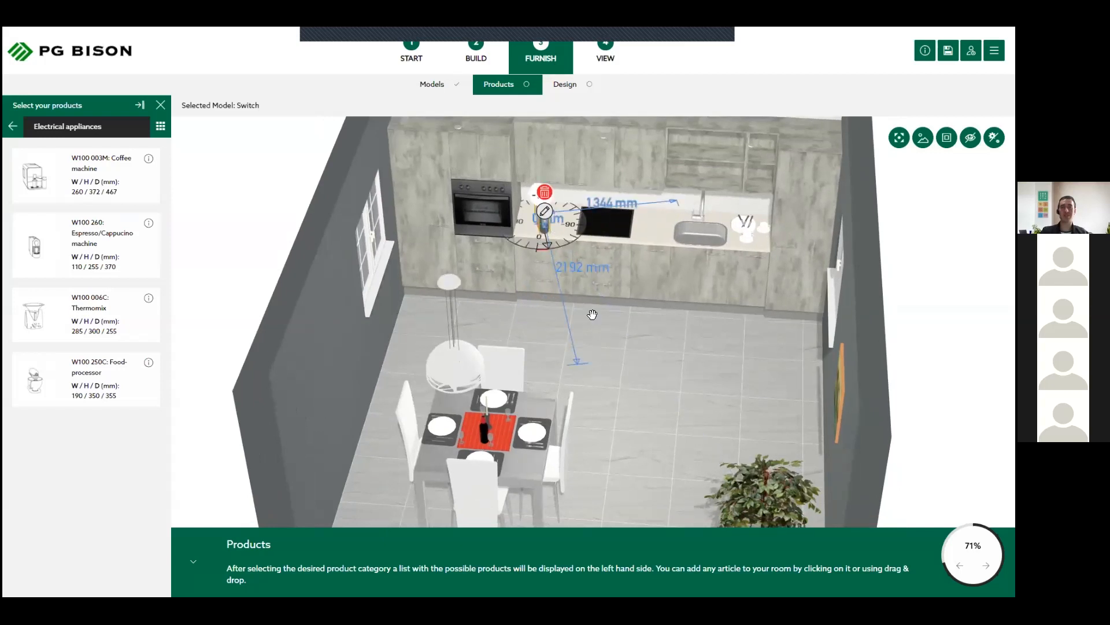
left_click(668, 401)
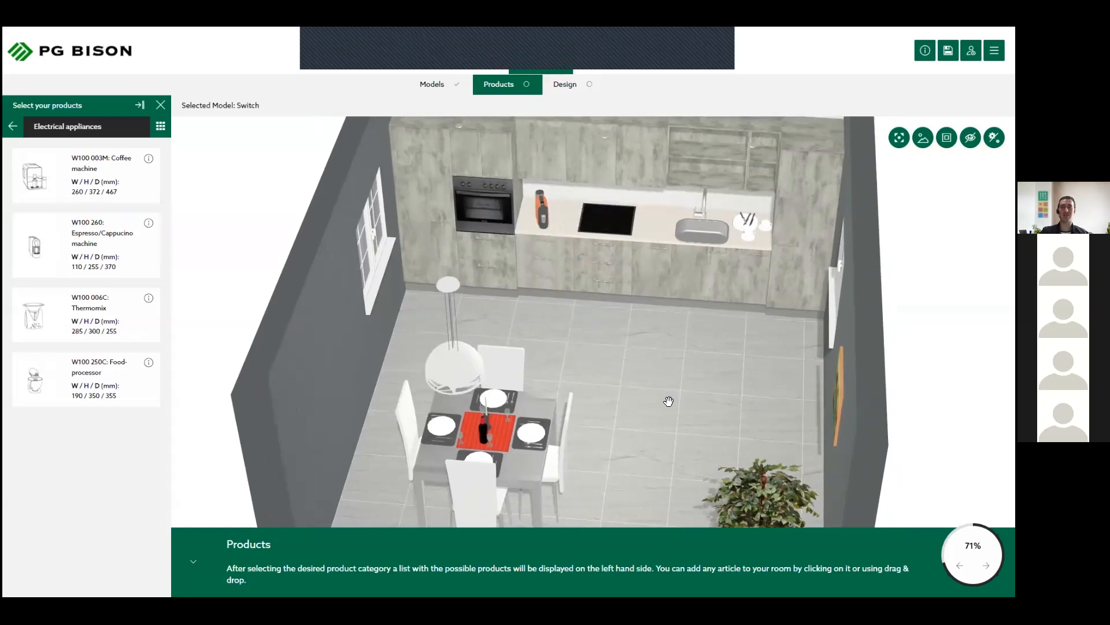
mouse_move(668, 400)
left_mouse_down()
mouse_move(711, 388)
mouse_move(688, 400)
left_mouse_up()
scroll(710, 389, "down", 3)
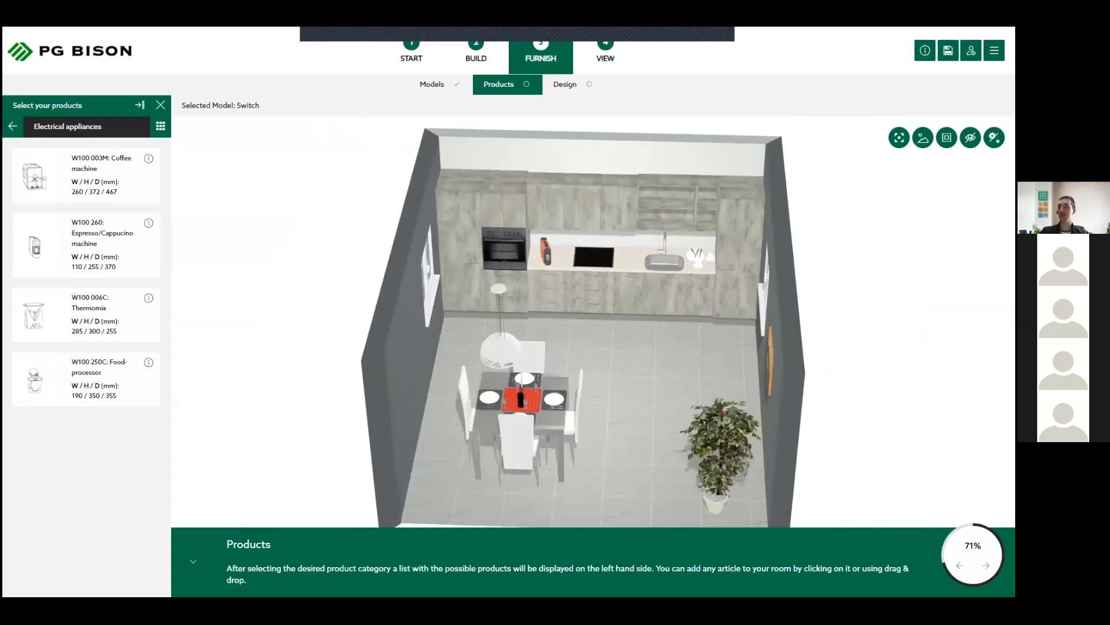
left_click_drag(639, 370, 567, 307)
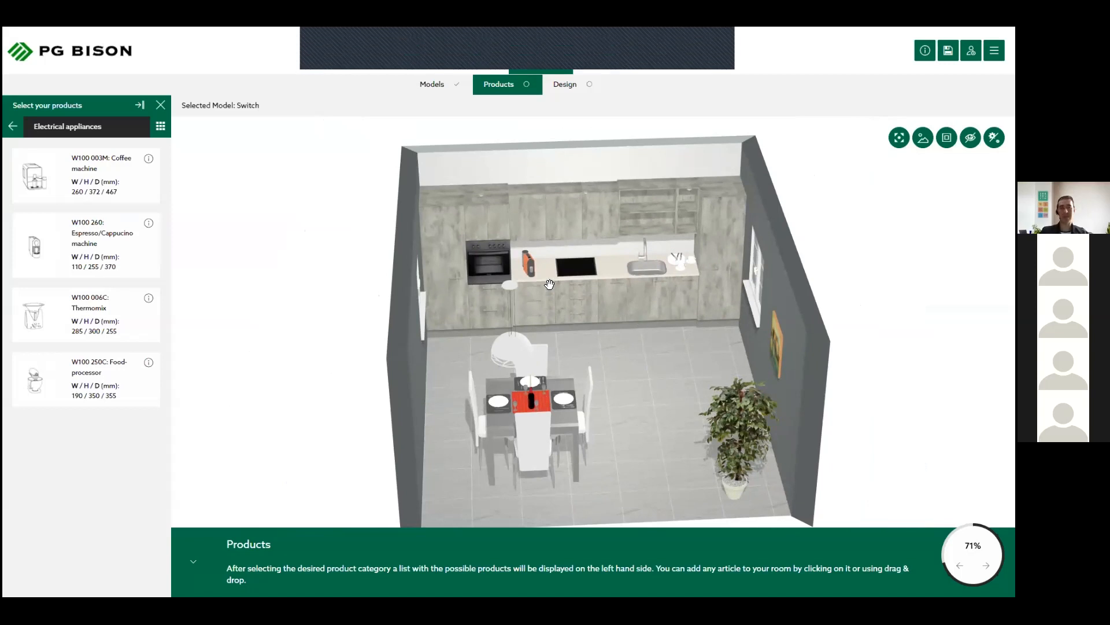
left_click_drag(613, 381, 589, 381)
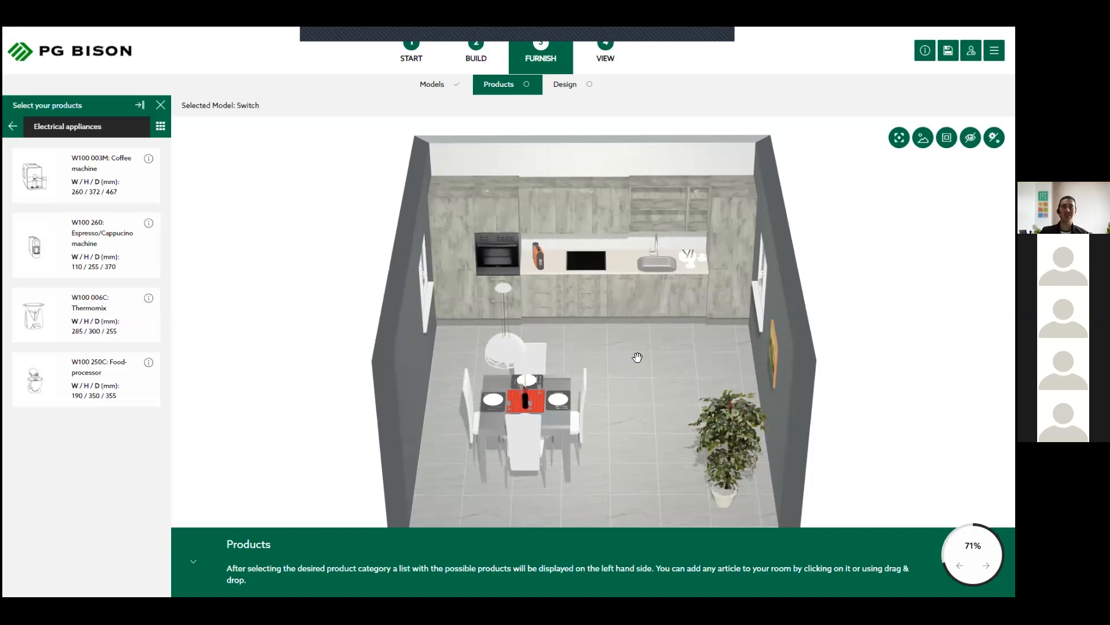
mouse_move(747, 338)
left_mouse_down()
mouse_move(867, 342)
mouse_move(810, 356)
mouse_move(612, 365)
mouse_move(487, 225)
mouse_move(647, 103)
left_mouse_up()
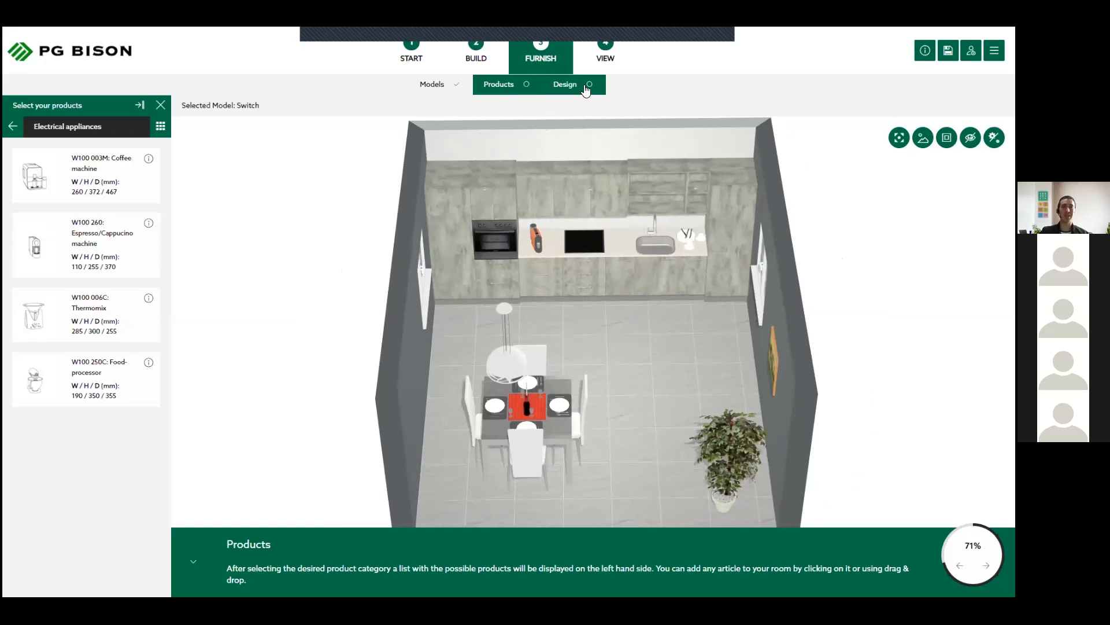
- In the Design stage, set the front colour of the kitchen units to MelaWood Accent - Super Black
left_click(586, 86)
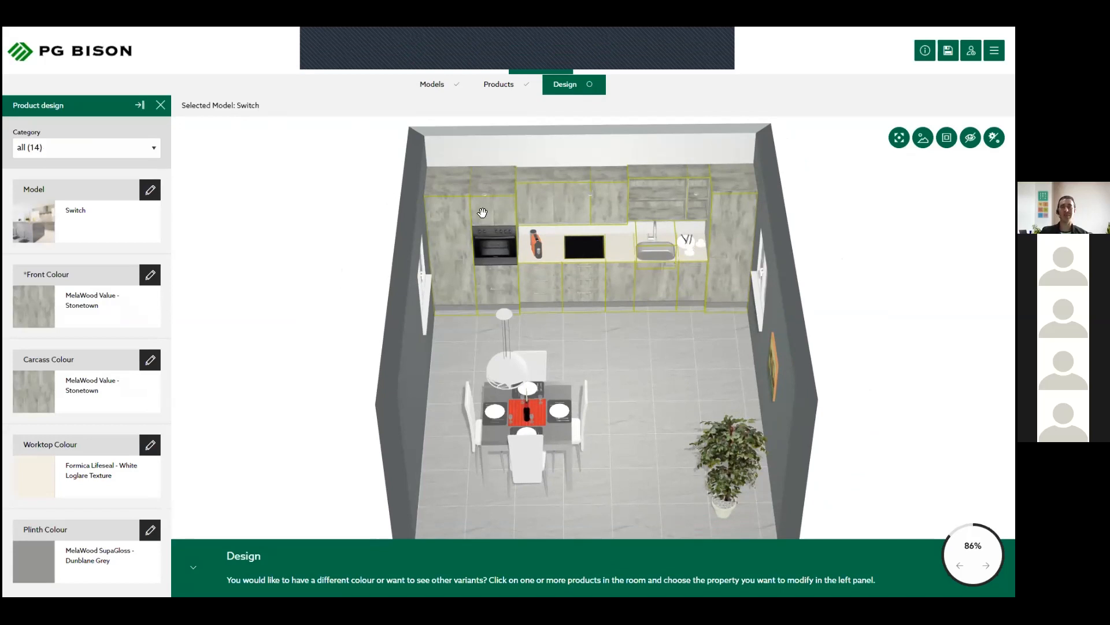
scroll(635, 213, "up", 5)
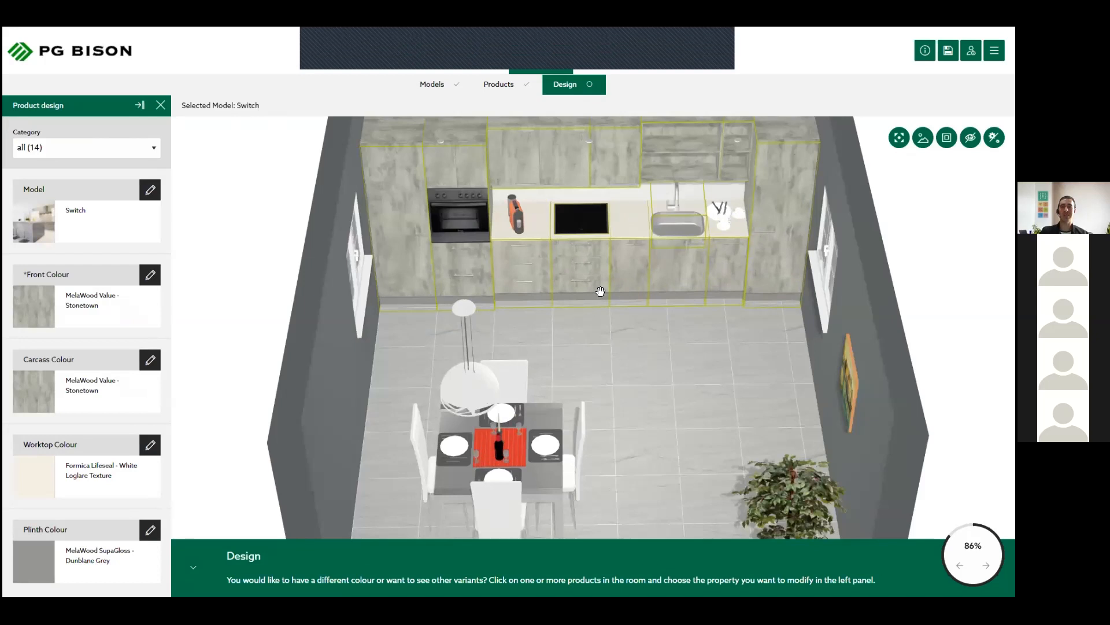
scroll(653, 207, "up", 3)
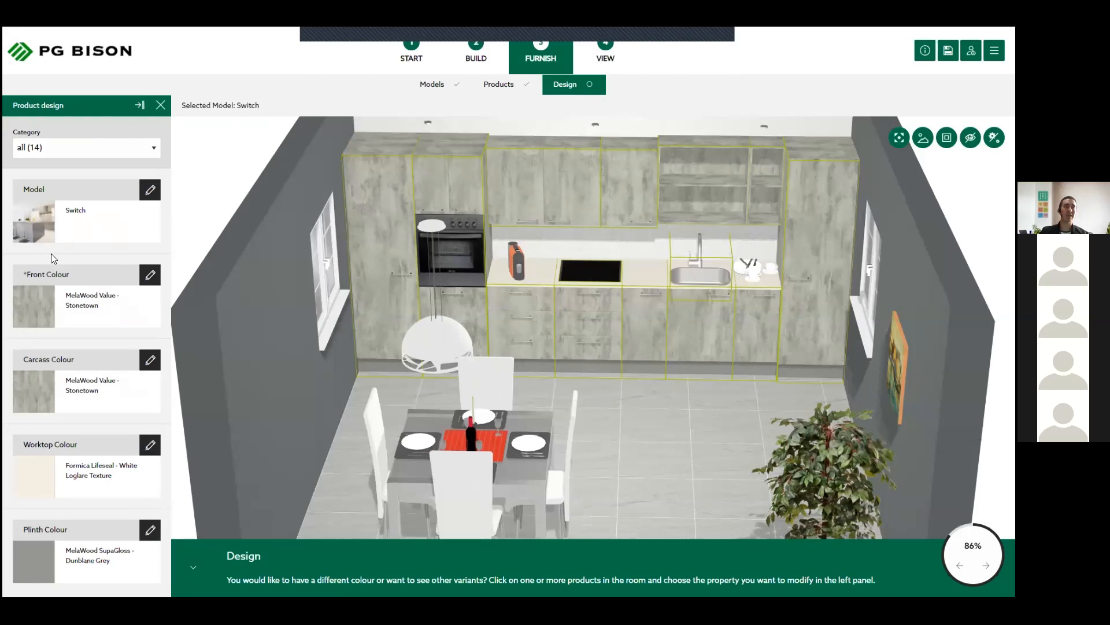
scroll(312, 256, "down", 2)
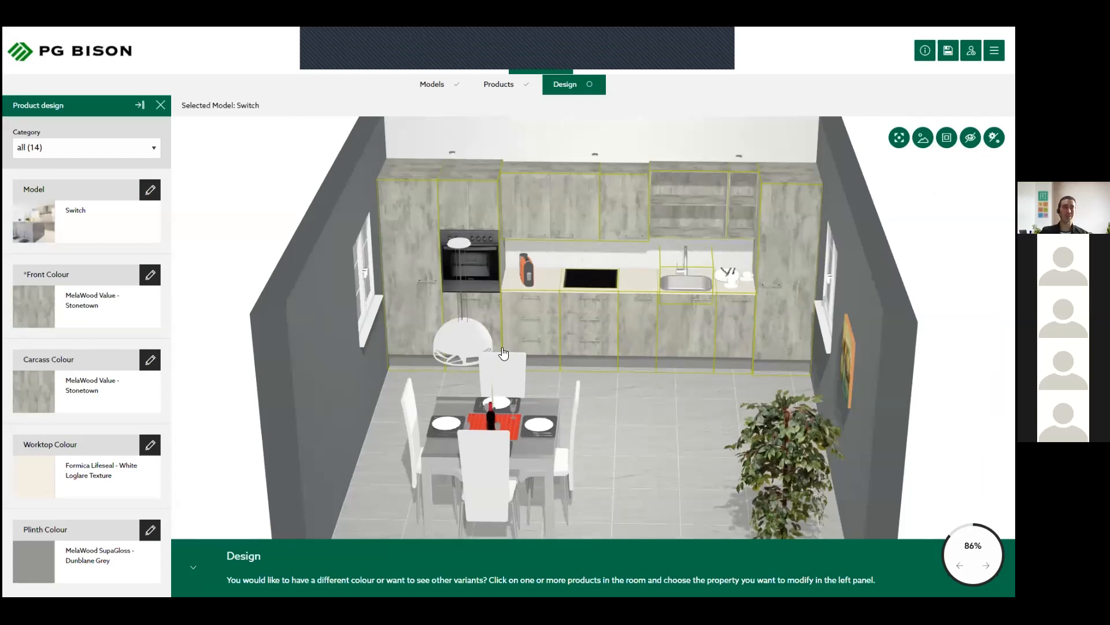
left_click(78, 302)
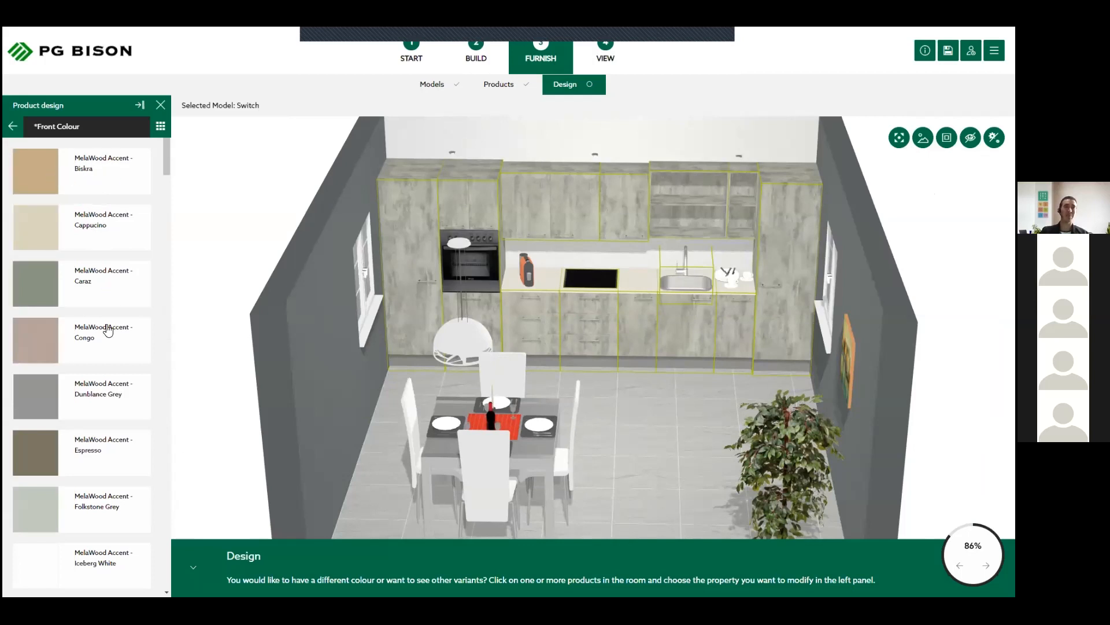
scroll(107, 329, "down", 8)
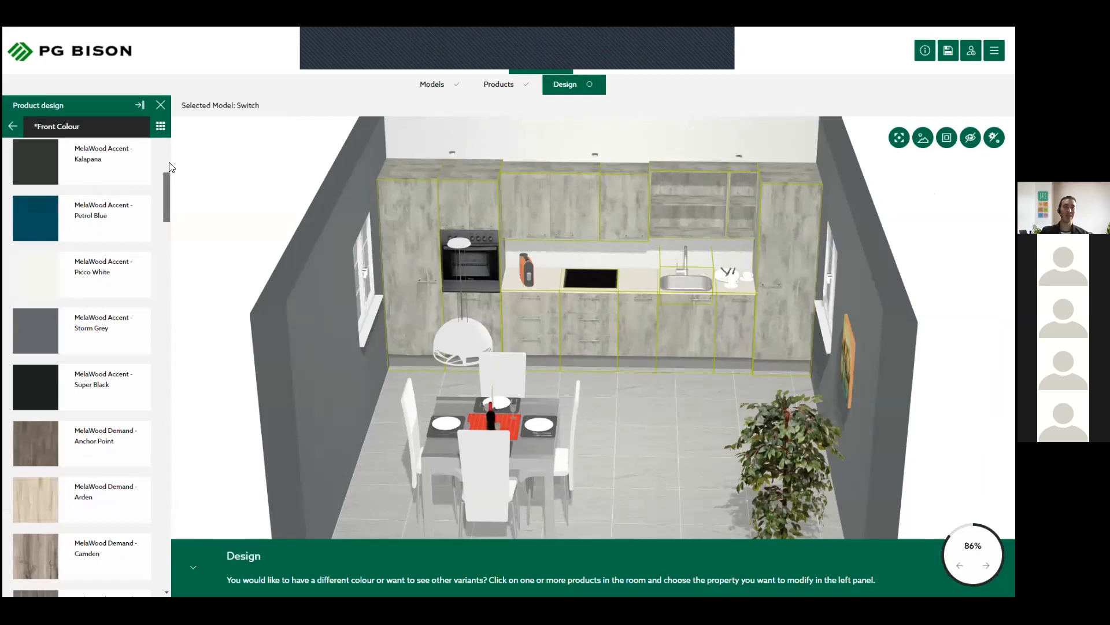
scroll(170, 174, "up", 3)
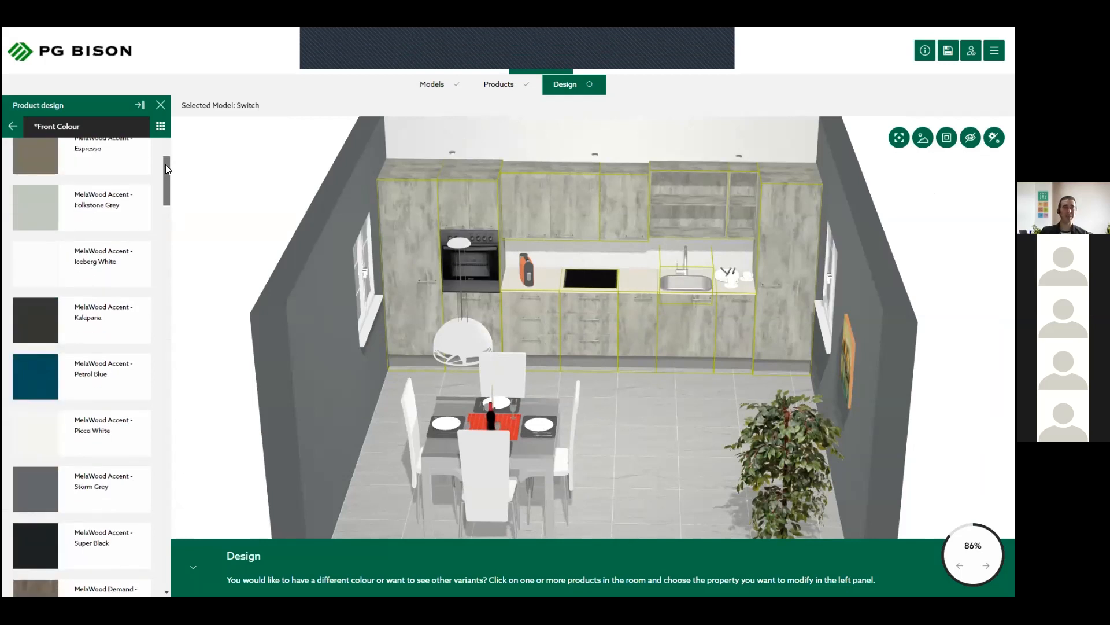
scroll(165, 165, "up", 2)
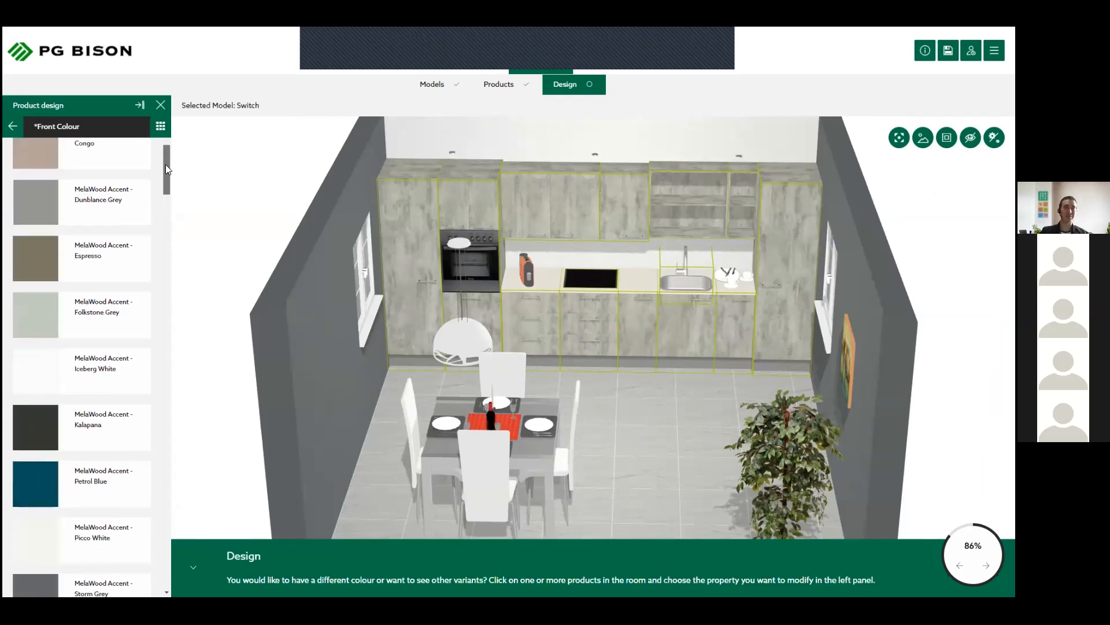
scroll(91, 471, "down", 3)
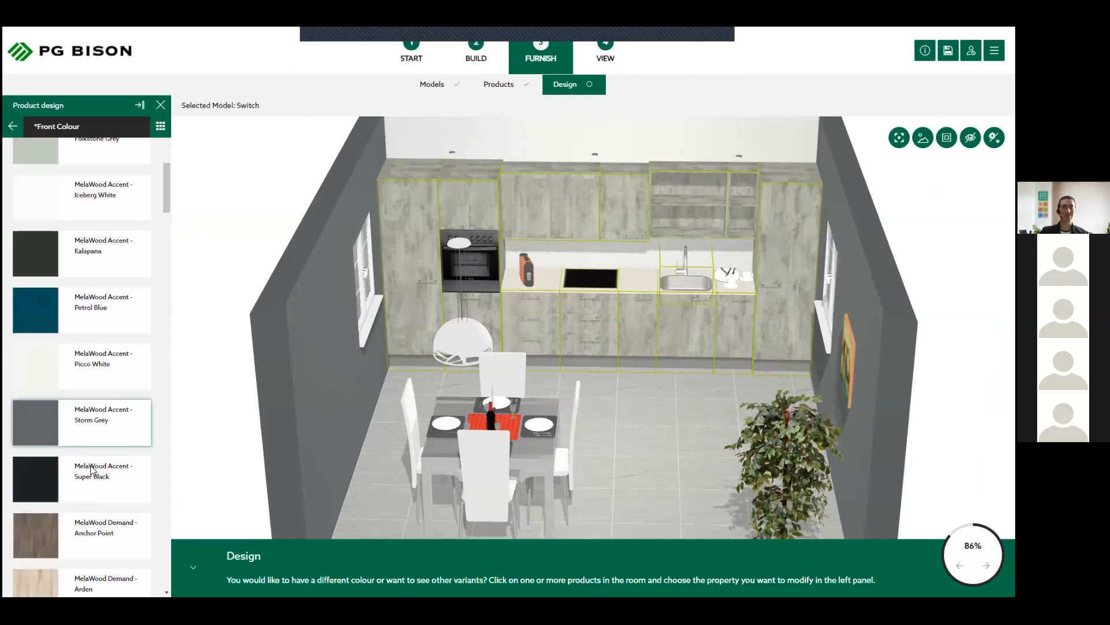
left_click(65, 465)
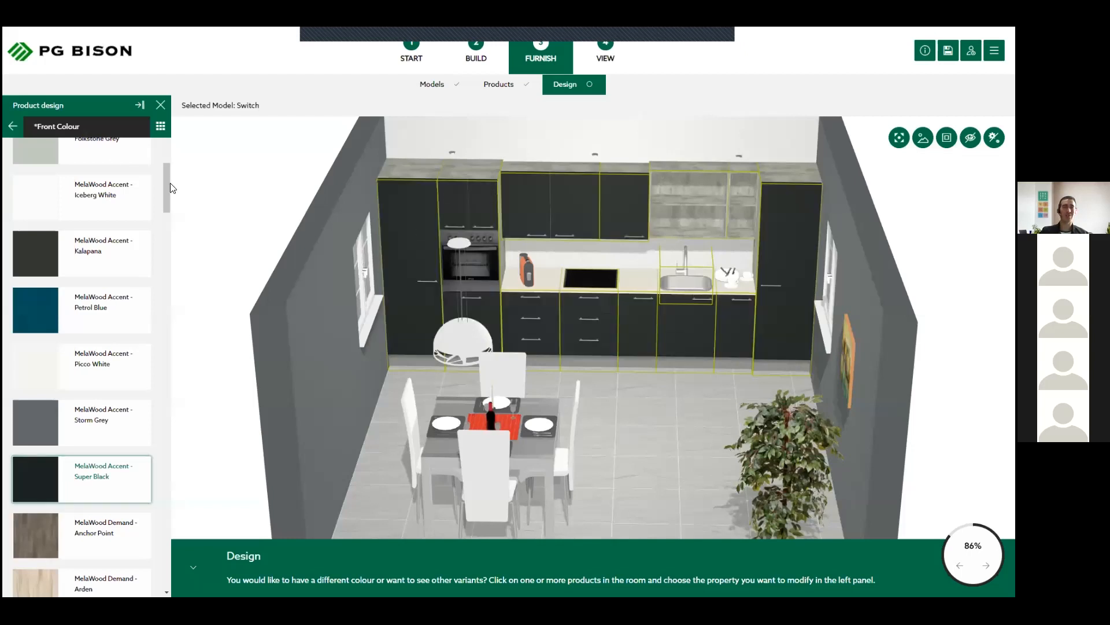
left_click(10, 127)
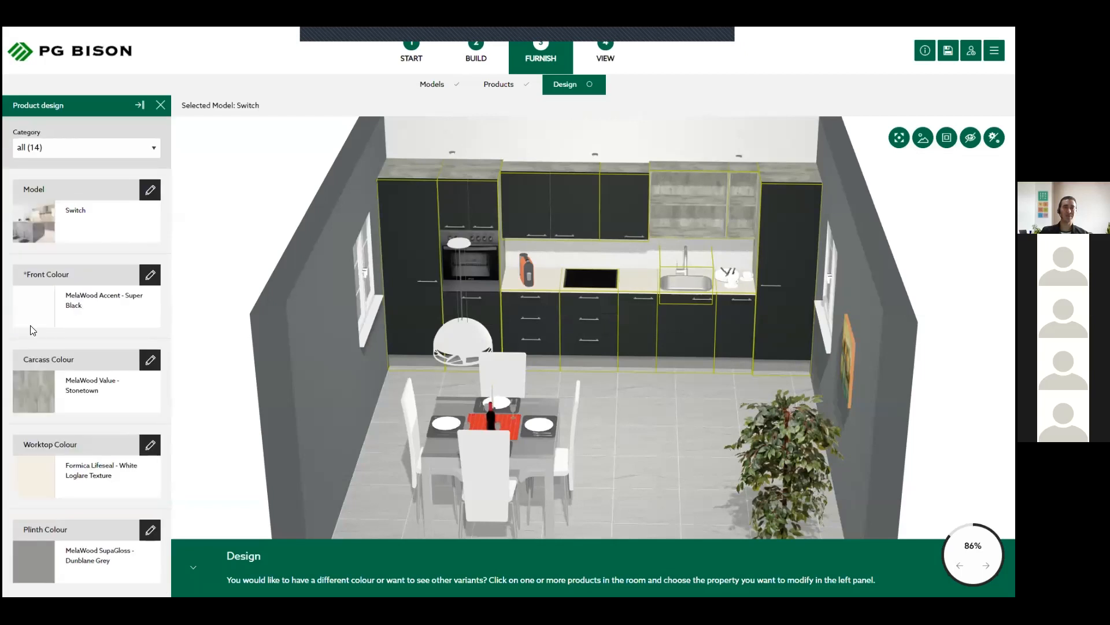
- Set the kitchen units' carcass colour to MelaWood Accent - Iceberg White and the worktop colour to Formica Lifeseal - Aquila Gloss
left_click(92, 385)
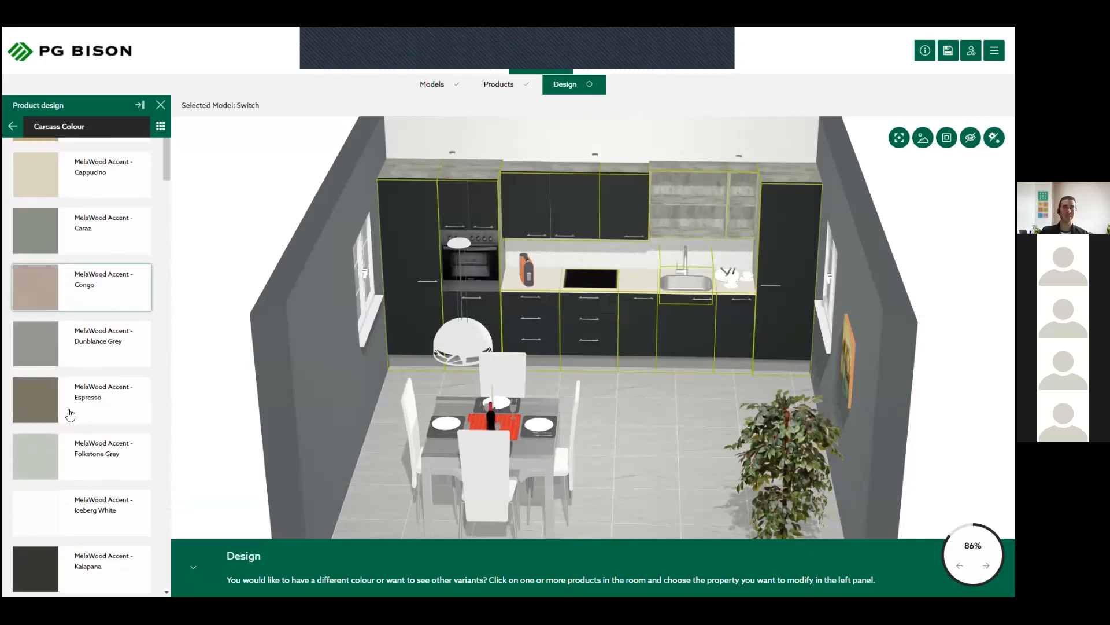
scroll(86, 412, "down", 2)
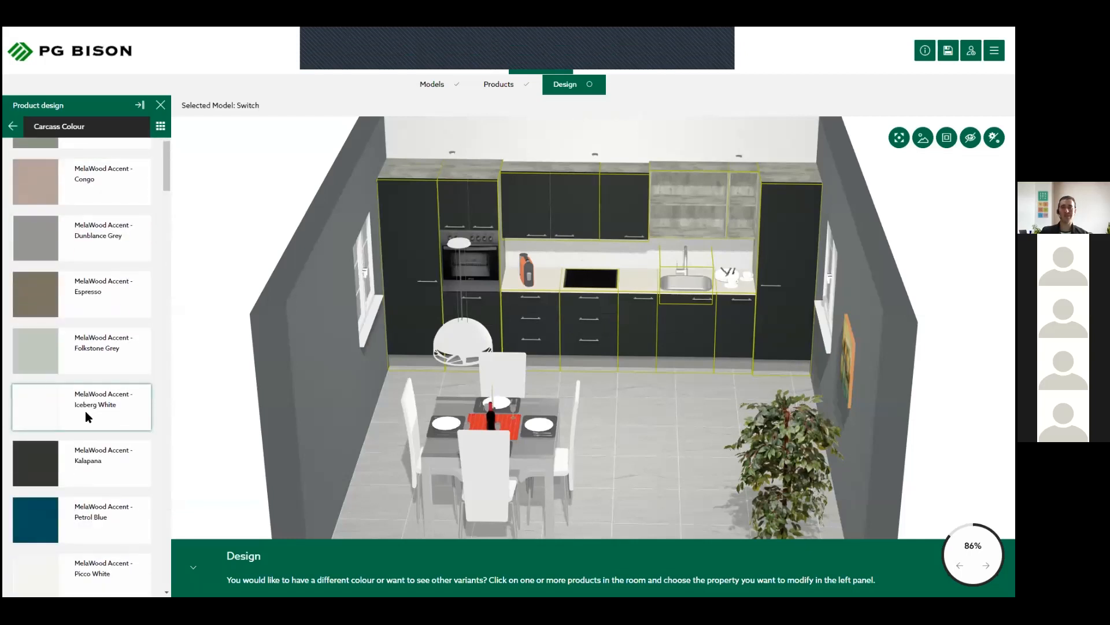
left_click(85, 412)
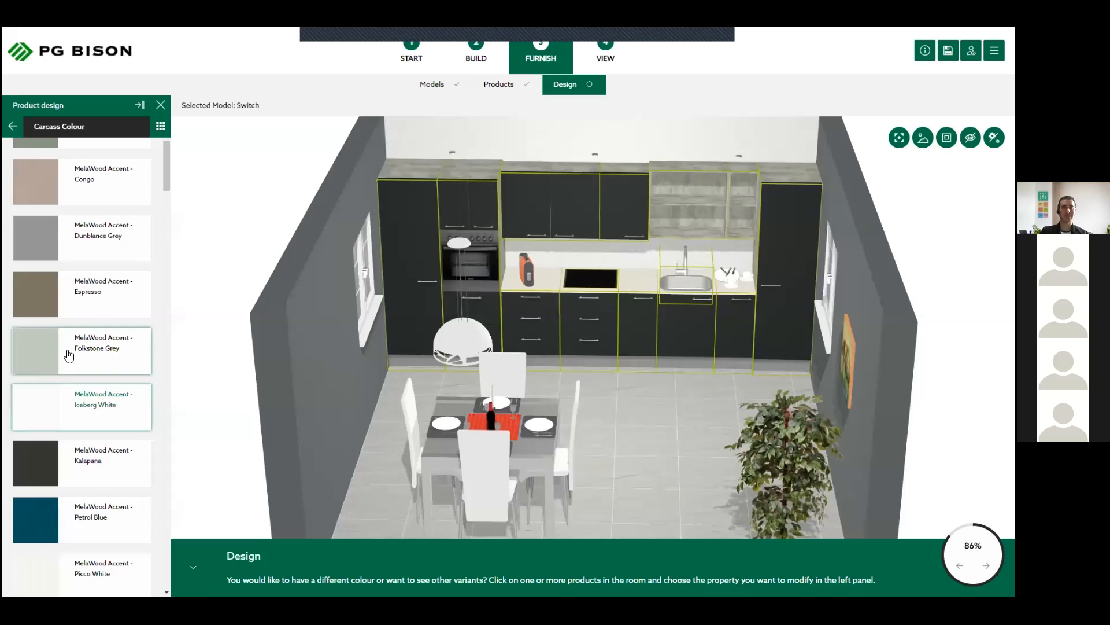
left_click(13, 127)
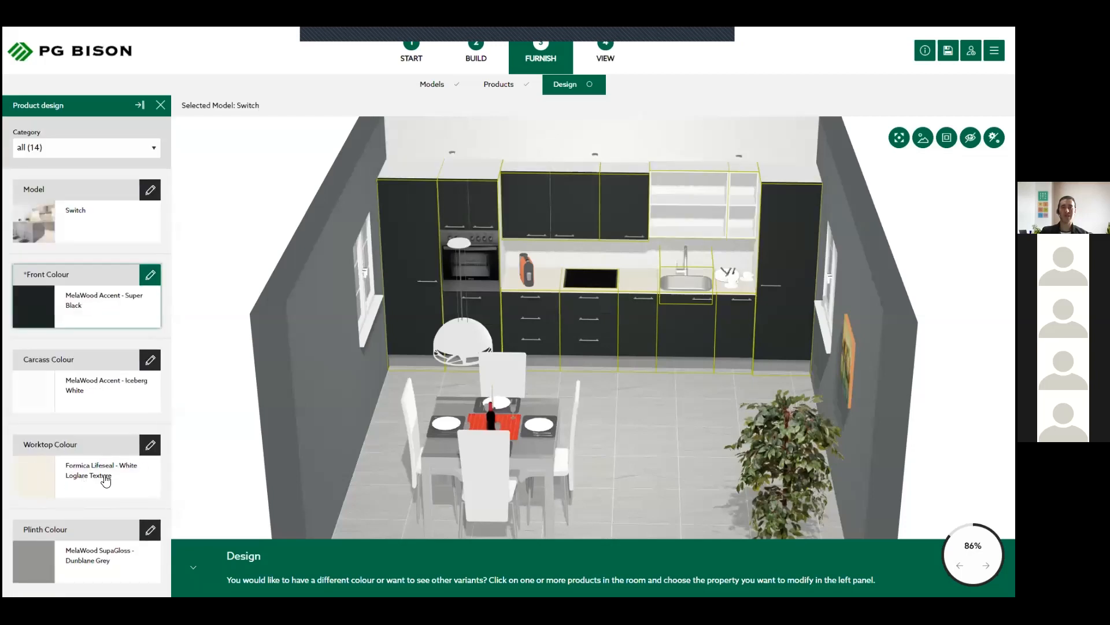
left_click(104, 421)
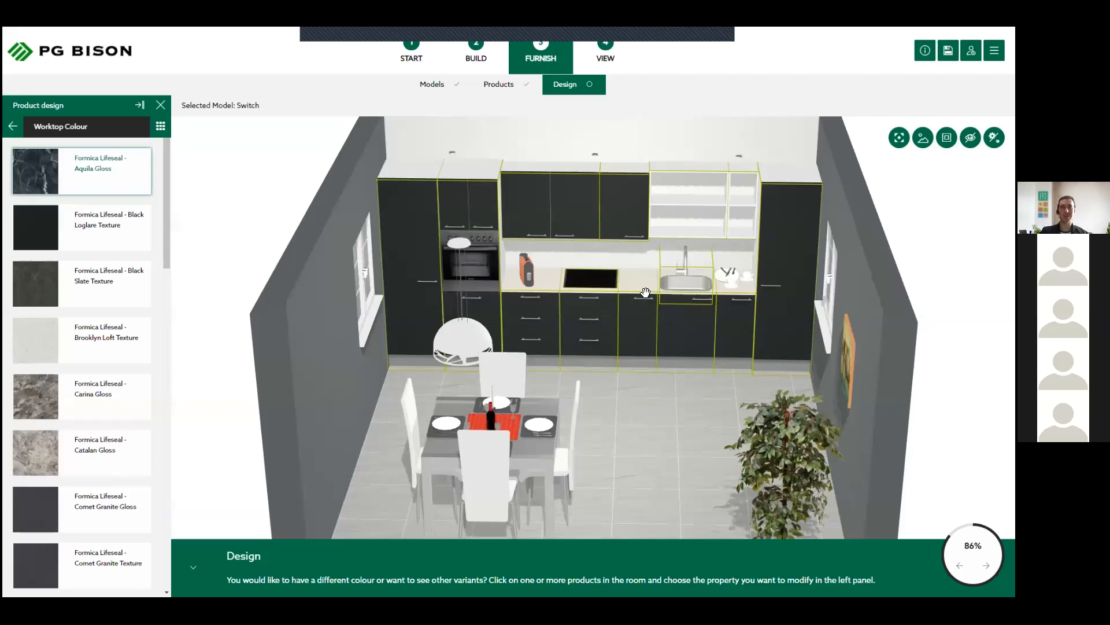
left_click(13, 126)
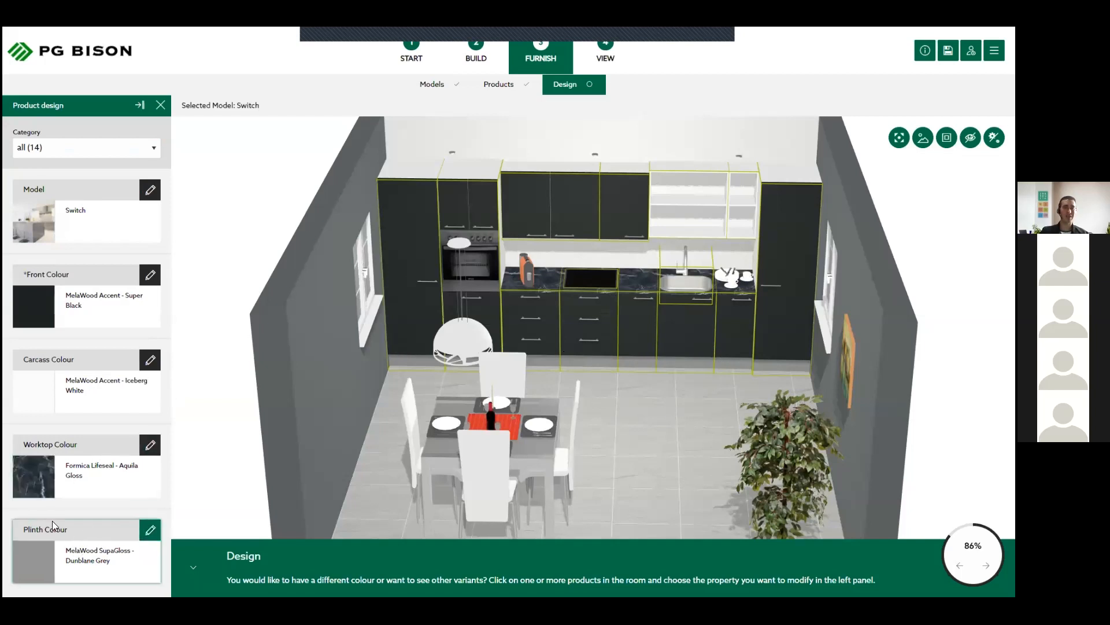
- Set the plinth colour of all kitchen units to MelaWood Accent - Kalapana
left_click(75, 548)
scroll(84, 295, "down", 2)
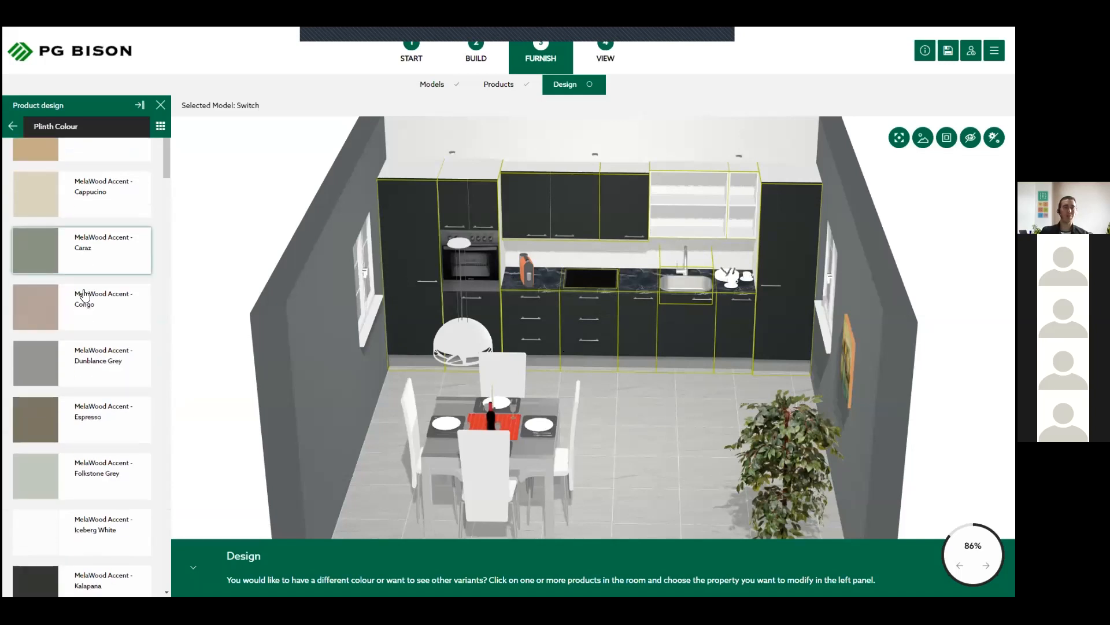
scroll(62, 361, "down", 2)
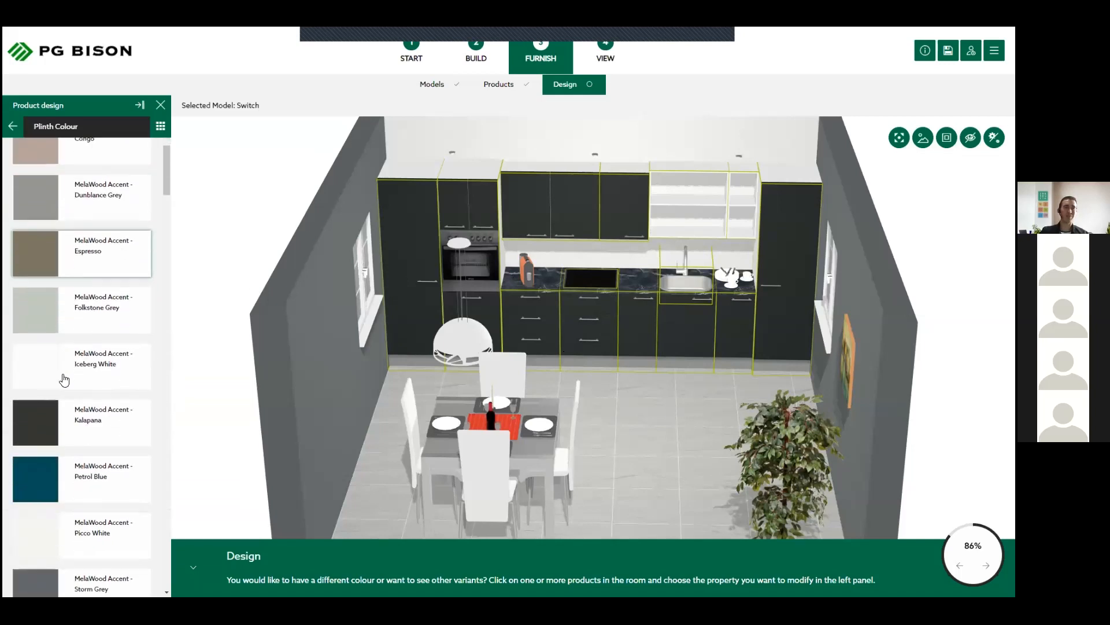
left_click(99, 409)
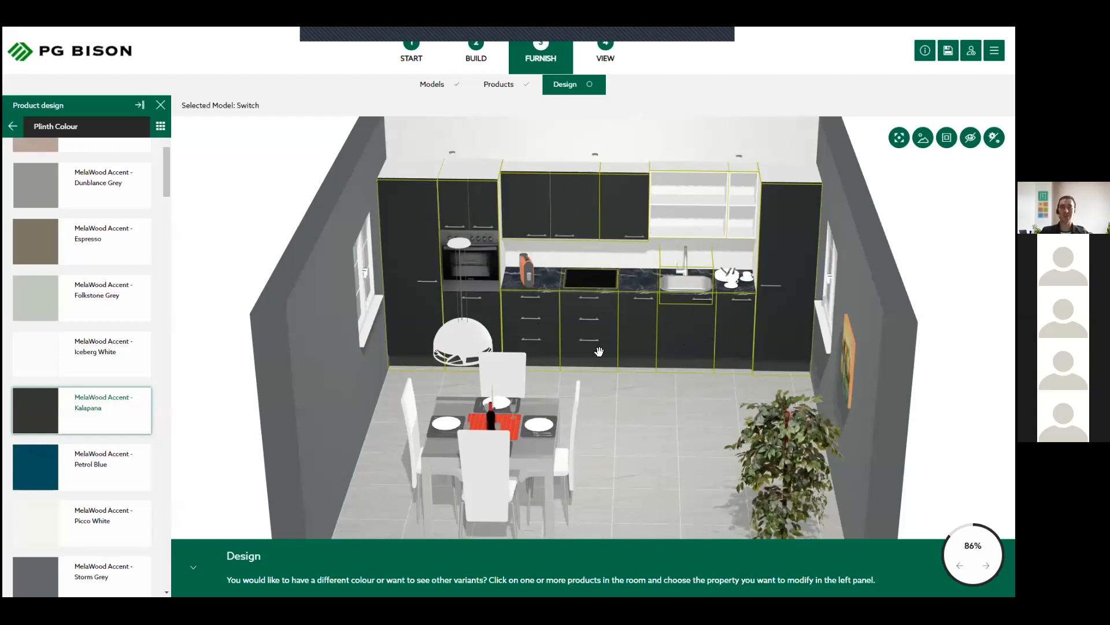
left_click(13, 125)
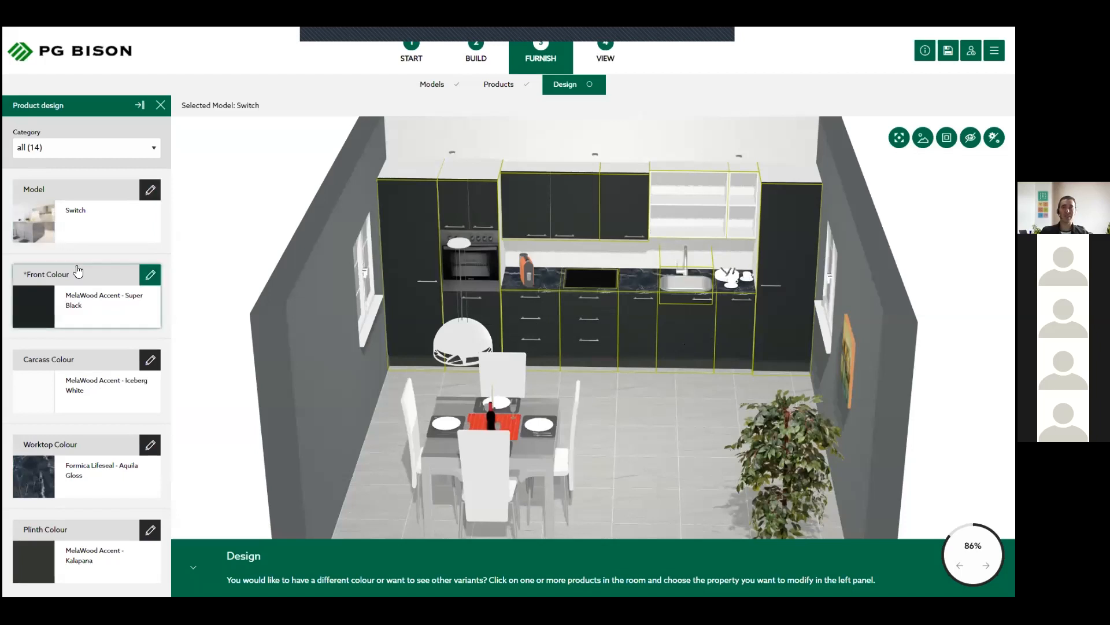
- Limit the selection to the Floor units category and set its front colour to MelaWood Accent - Iceberg White
left_click(665, 402)
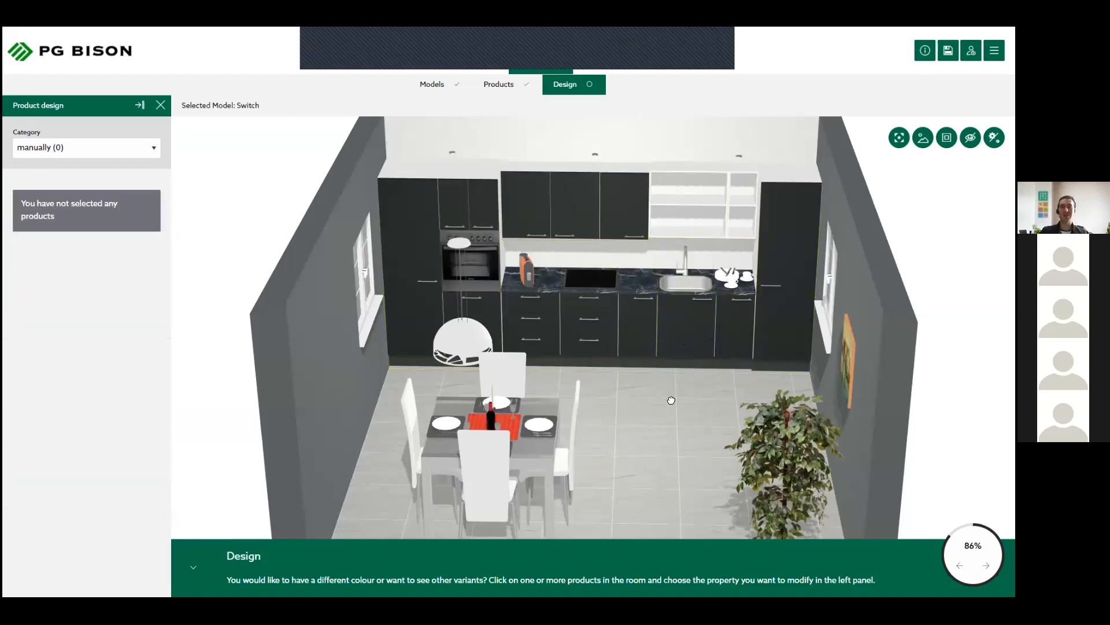
left_click_drag(665, 398, 182, 184)
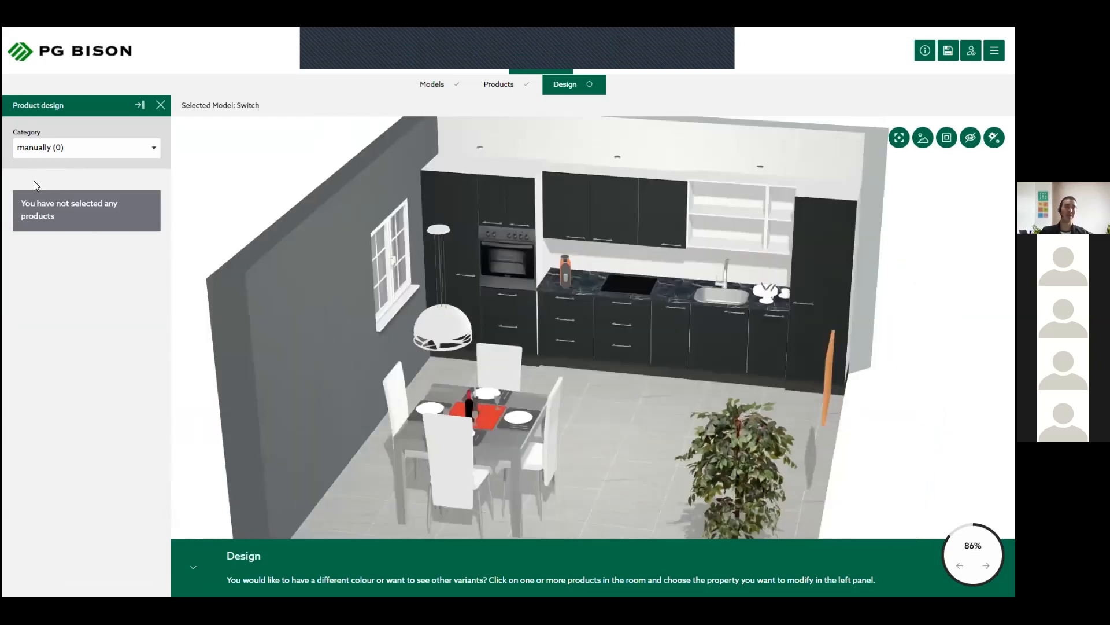
left_click(58, 147)
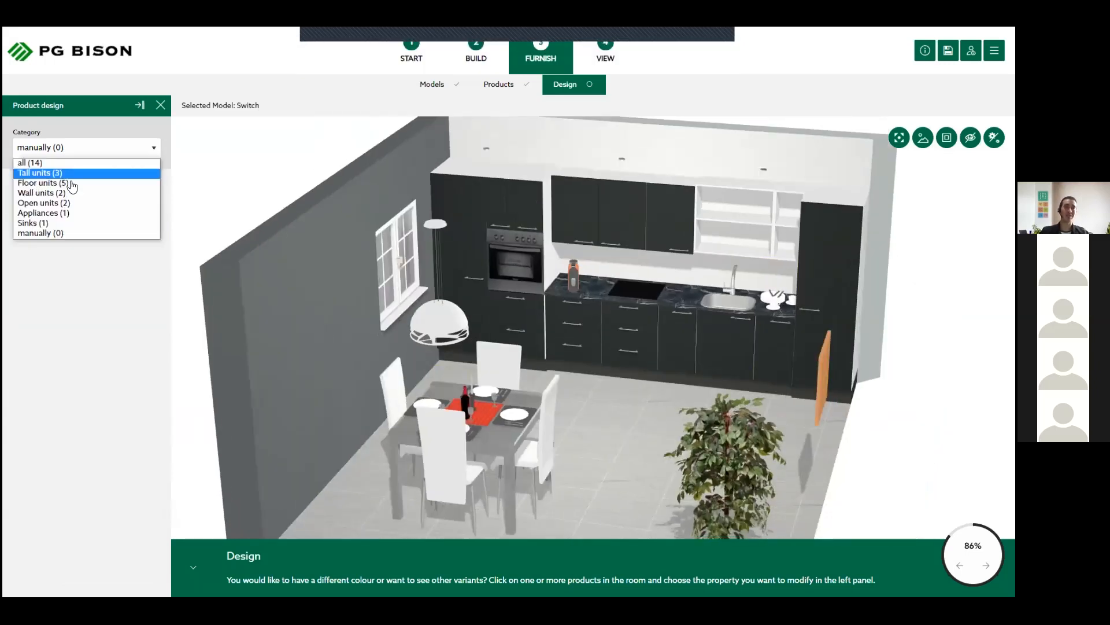
left_click(72, 184)
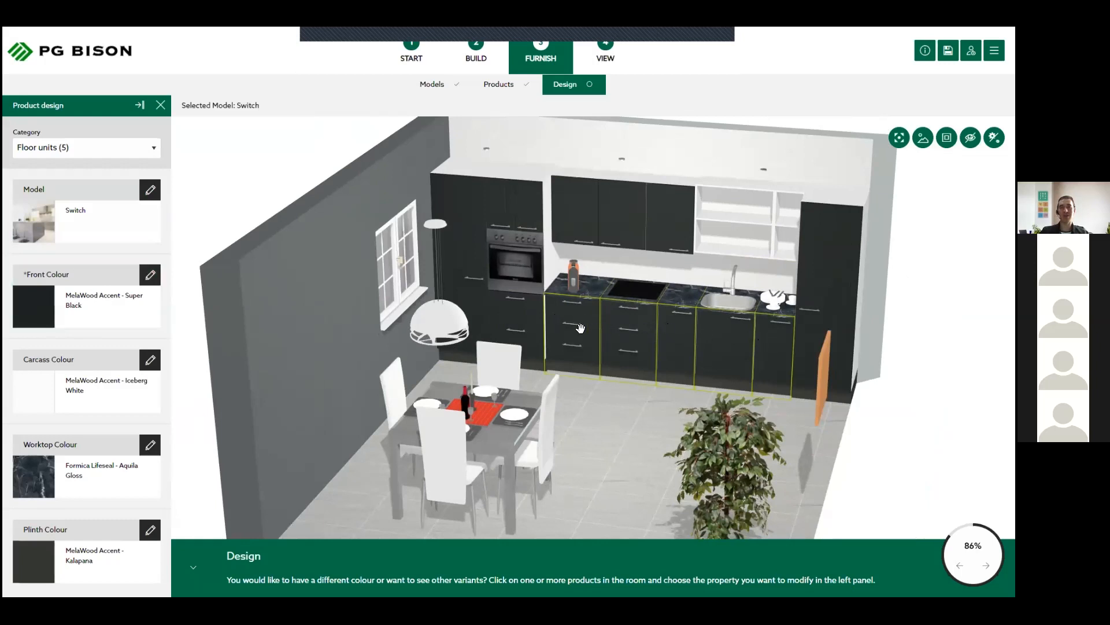
left_click(79, 302)
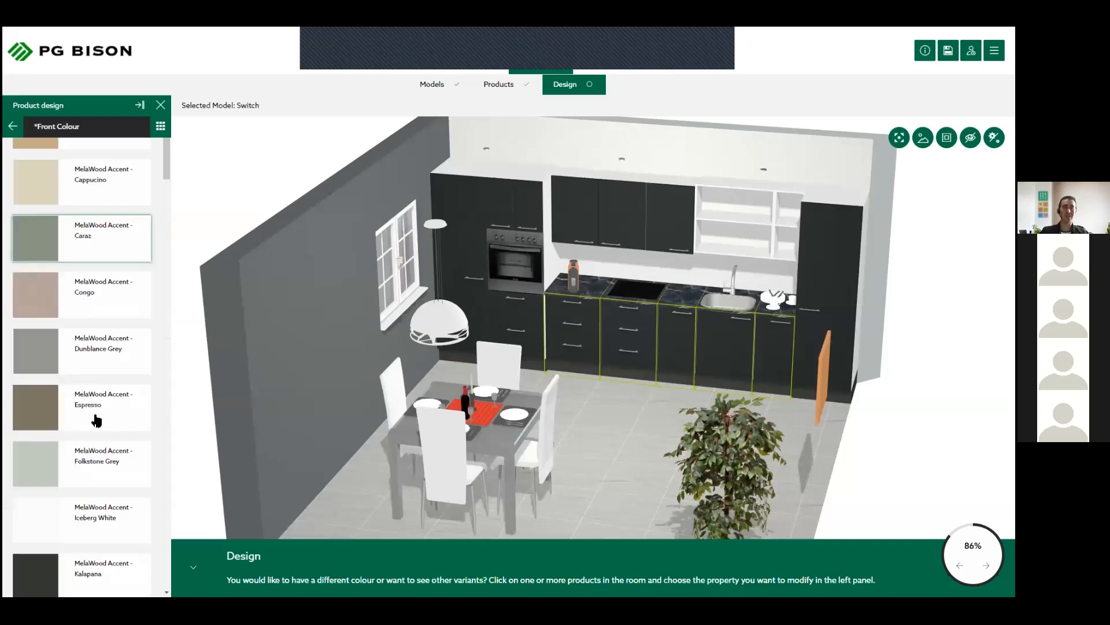
scroll(97, 419, "down", 2)
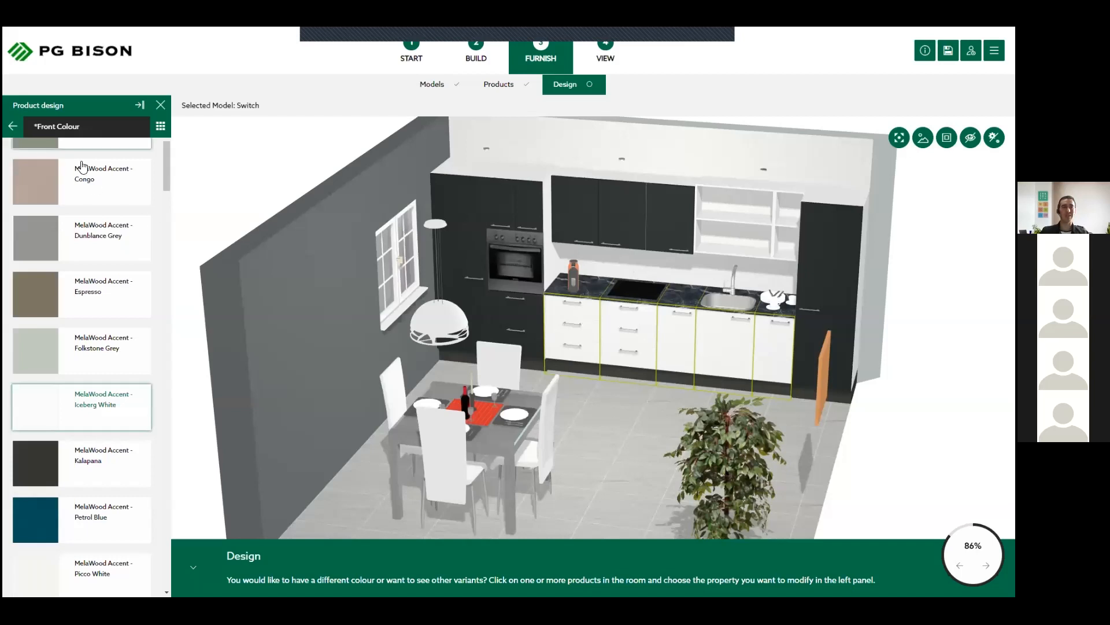
left_click(613, 424)
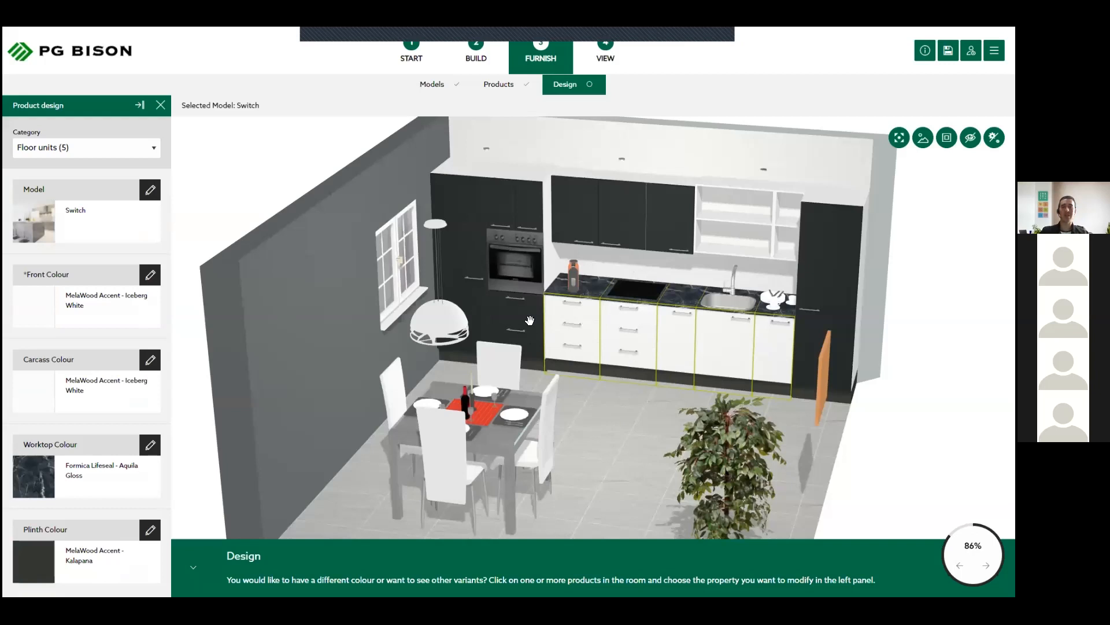
- Select only the tall oven unit and set its front colour to MelaWood Accent - Iceberg White
left_click(525, 300)
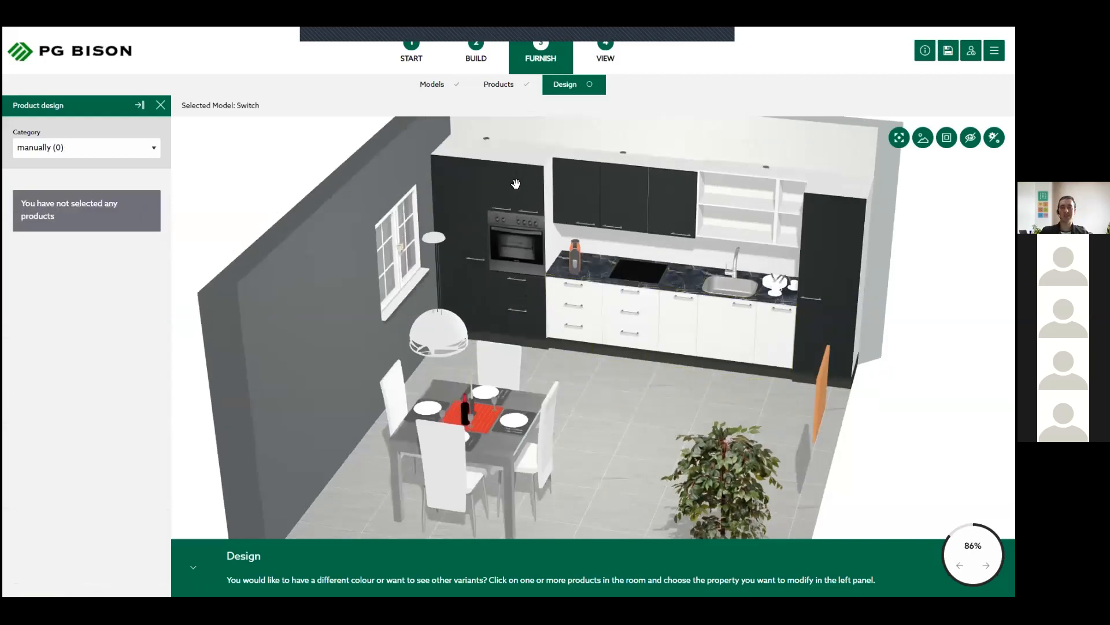
key("ctrl+a")
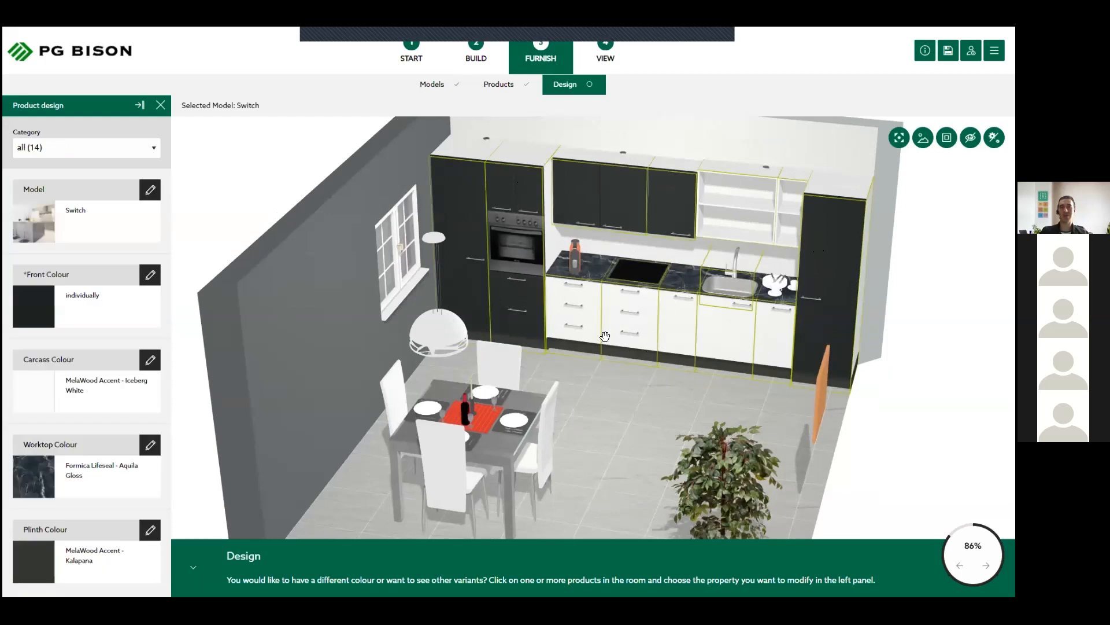
left_click(514, 187)
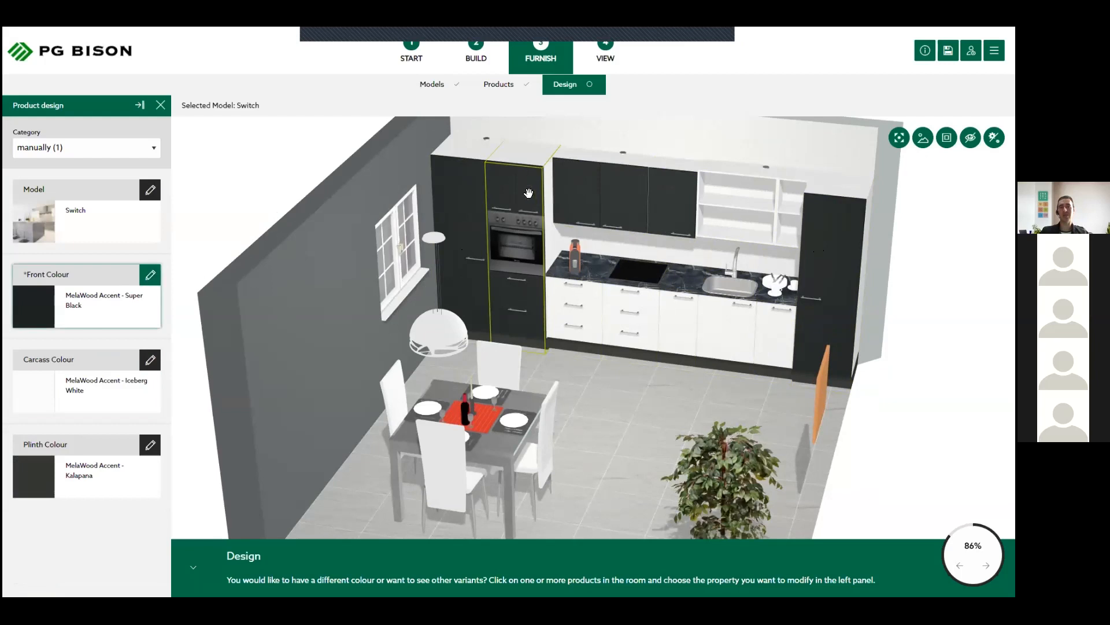
left_click(88, 303)
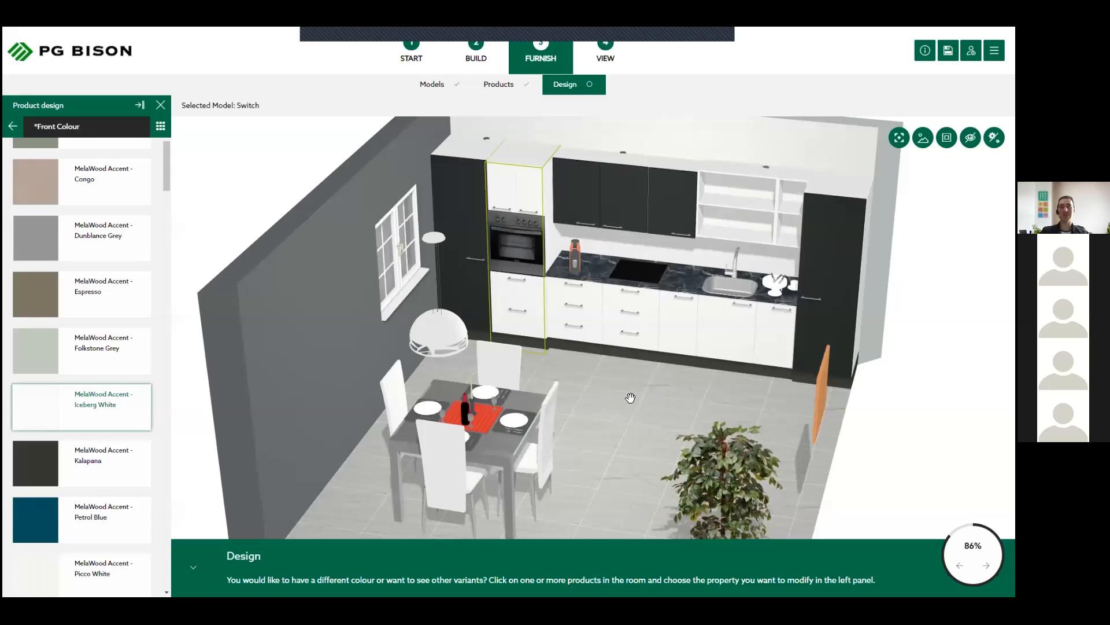
left_click(630, 397)
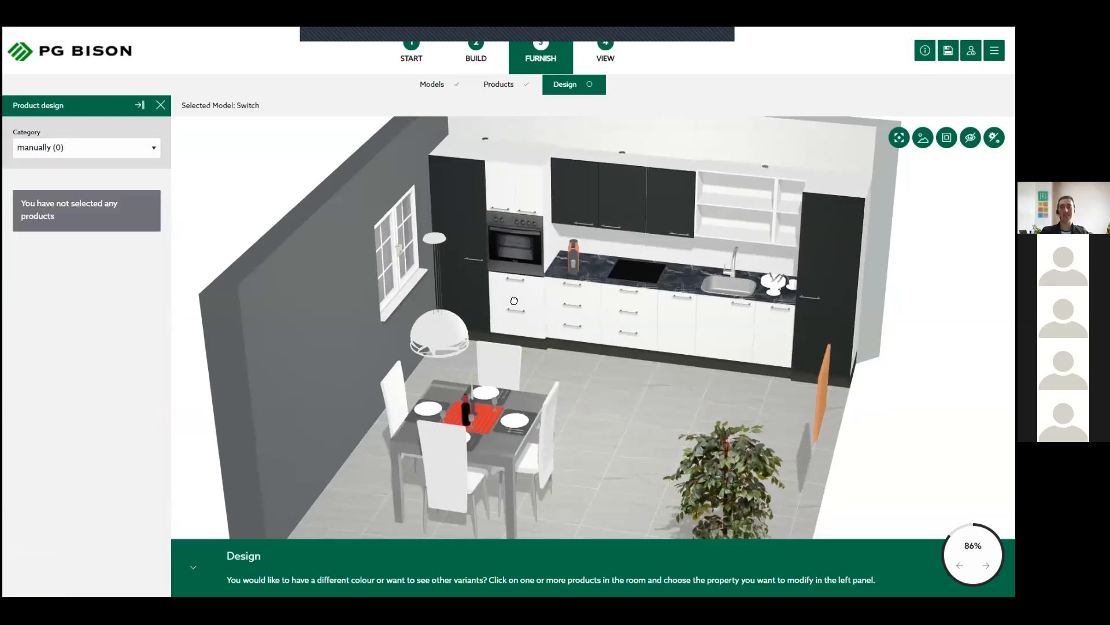
- Try a manual multi-selection of the oven unit, the black wall units, the sink floor unit and the tall unit at the sink end
left_click(513, 299)
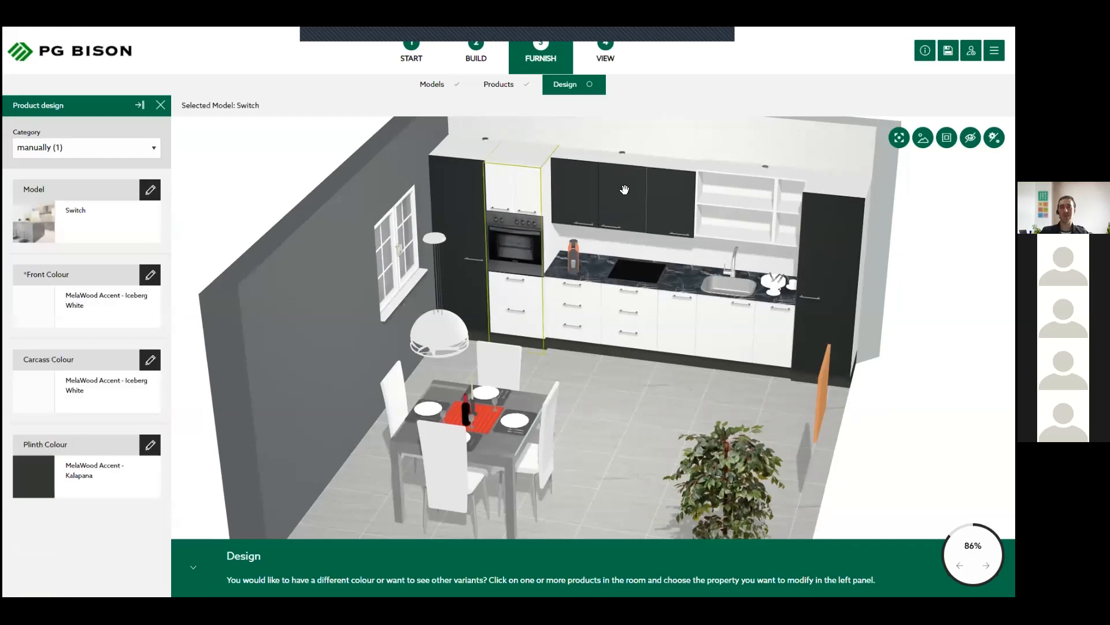
left_click(668, 206, "ctrl")
left_click(676, 206, "ctrl")
left_click(825, 243, "ctrl")
left_click(709, 312, "ctrl")
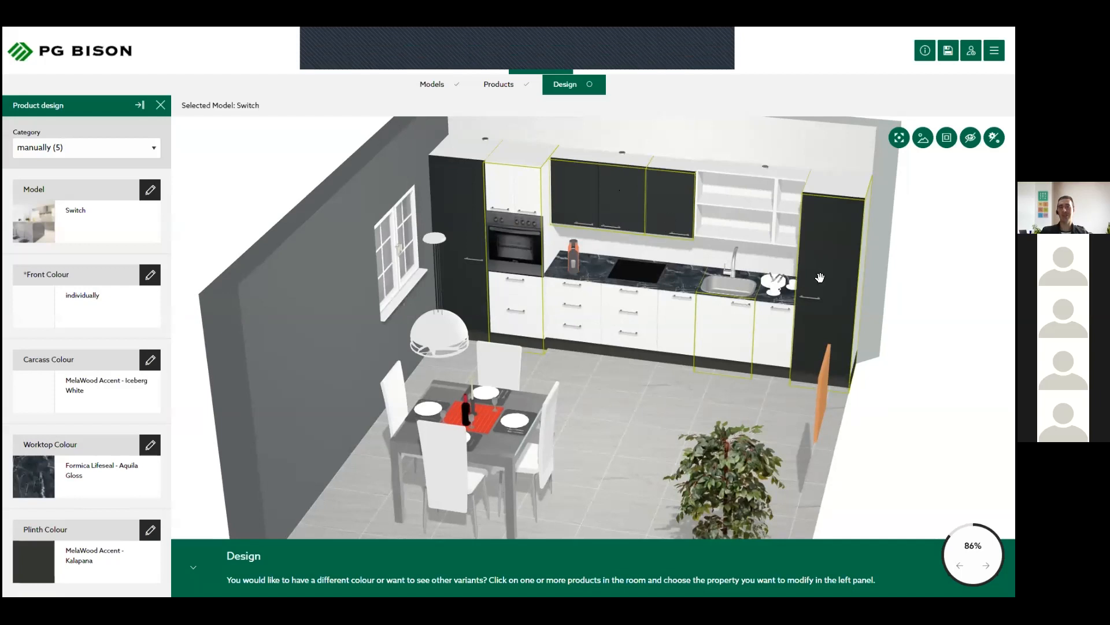
left_click(76, 306)
left_click(660, 405)
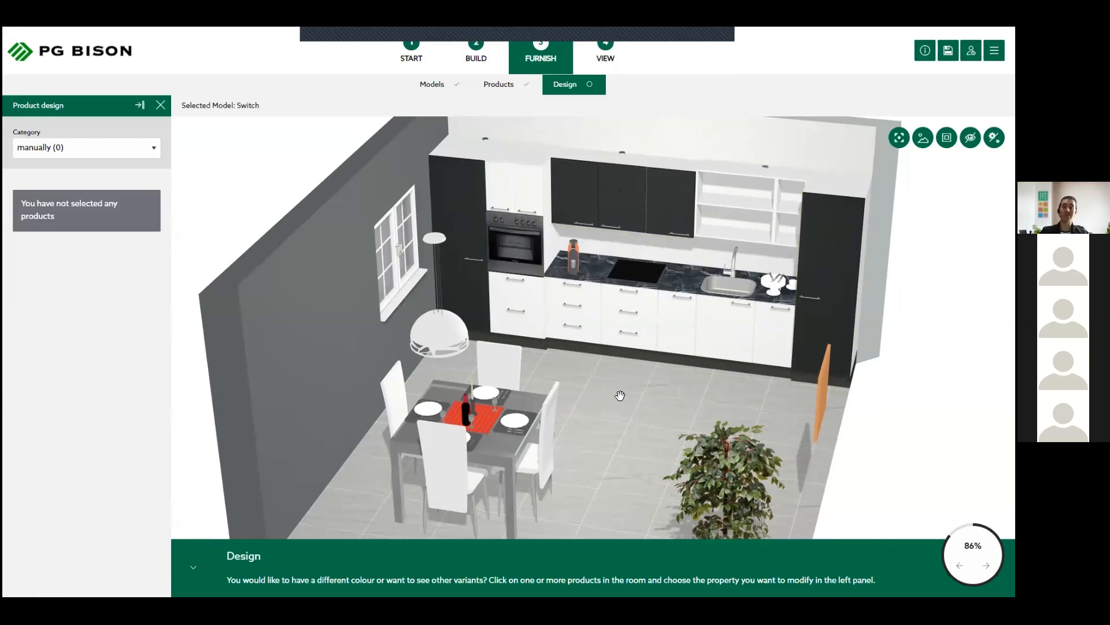
- Try selecting single units and the whole kitchen, using the drawer unit under the cooker top and the tall oven unit
left_click_drag(634, 297, 630, 277)
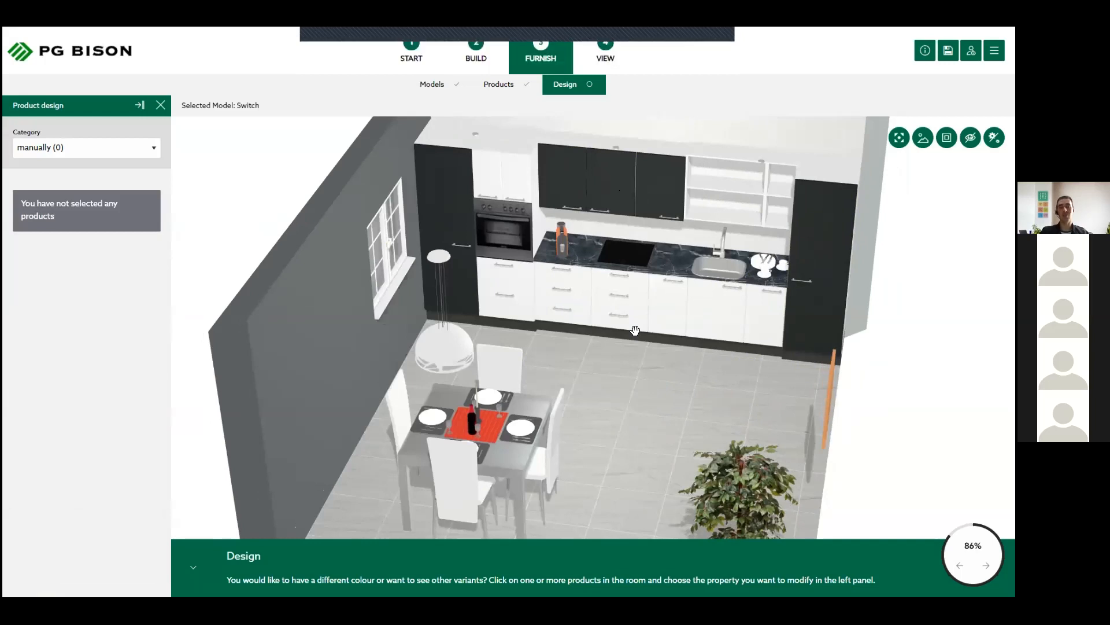
left_click(628, 288)
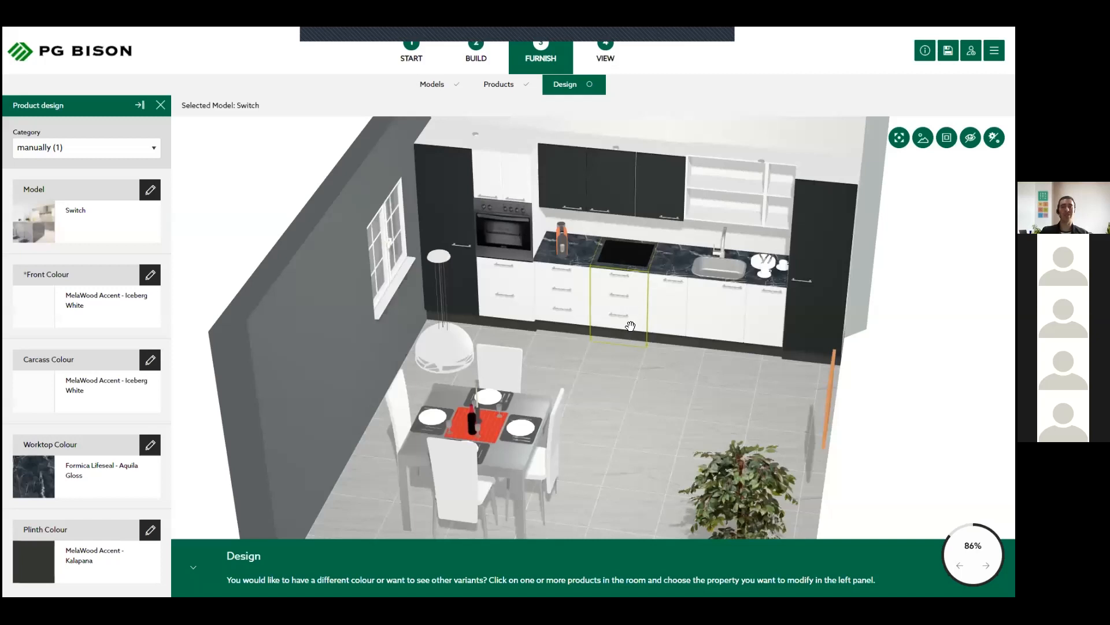
left_click(640, 367)
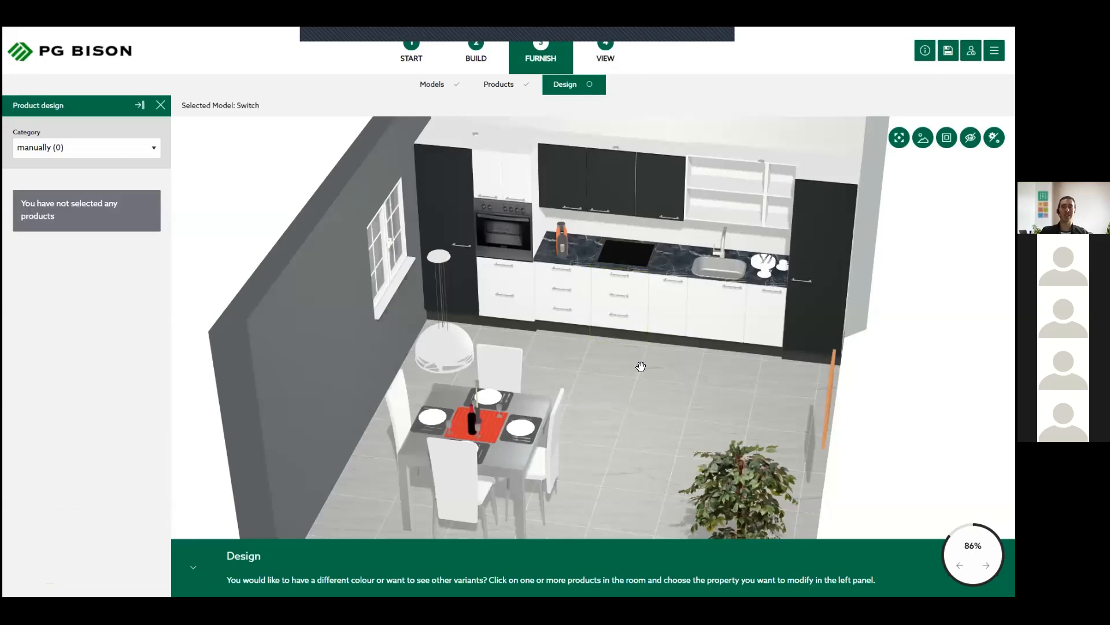
left_click(505, 274)
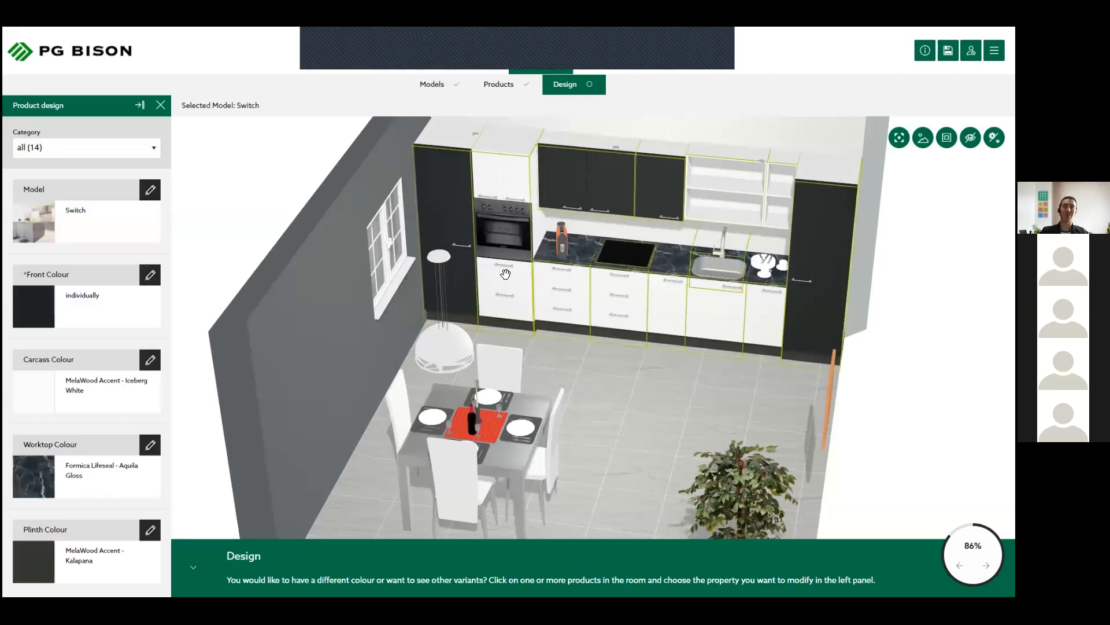
left_click(494, 285)
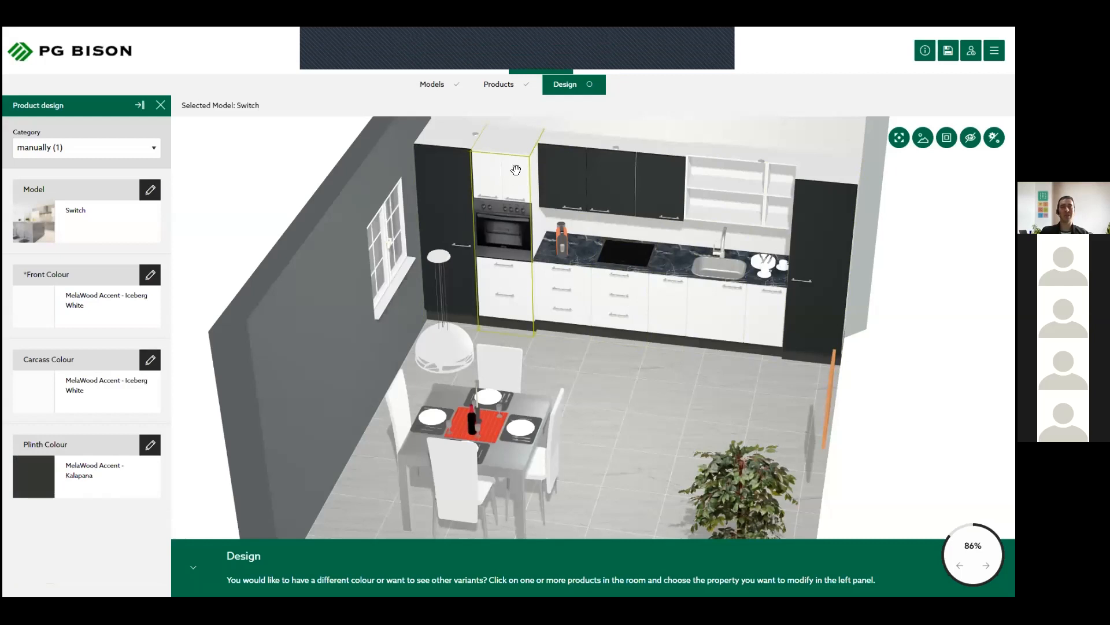
left_click(605, 376)
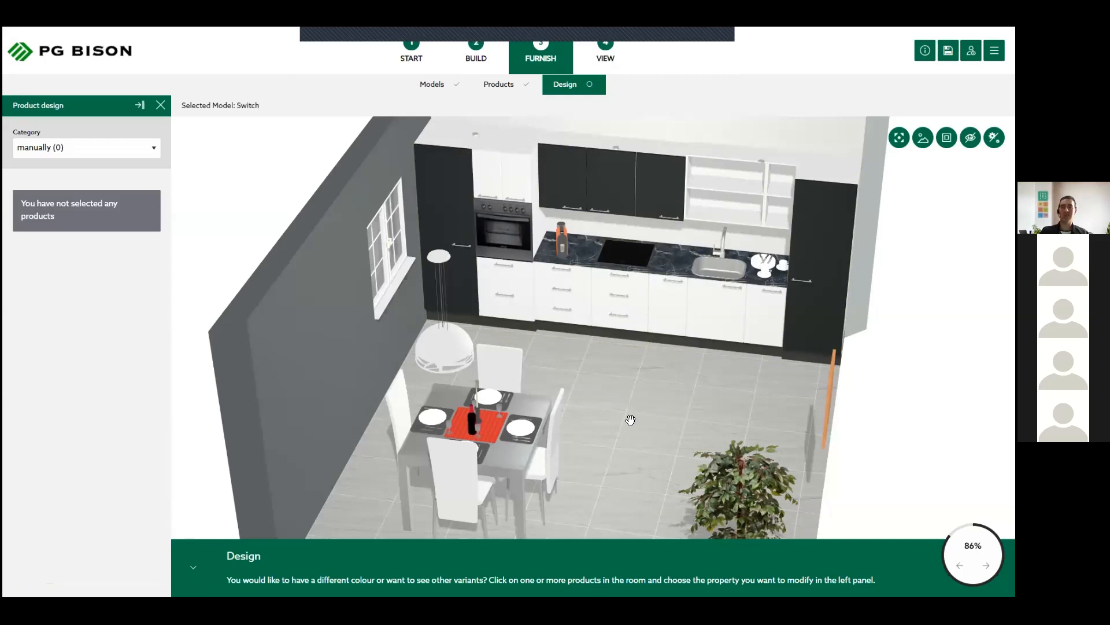
- Frame the whole kitchen and dining room in the 3D view and open the plan overview
left_click_drag(740, 401, 722, 414)
left_click_drag(722, 371, 547, 356)
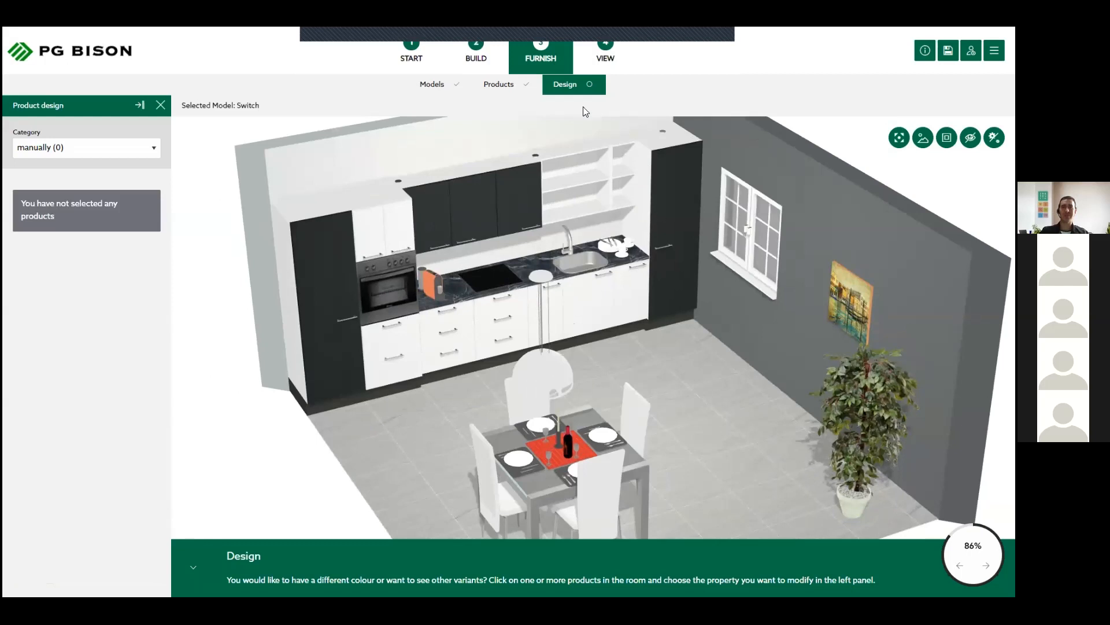
scroll(586, 112, "down", 3)
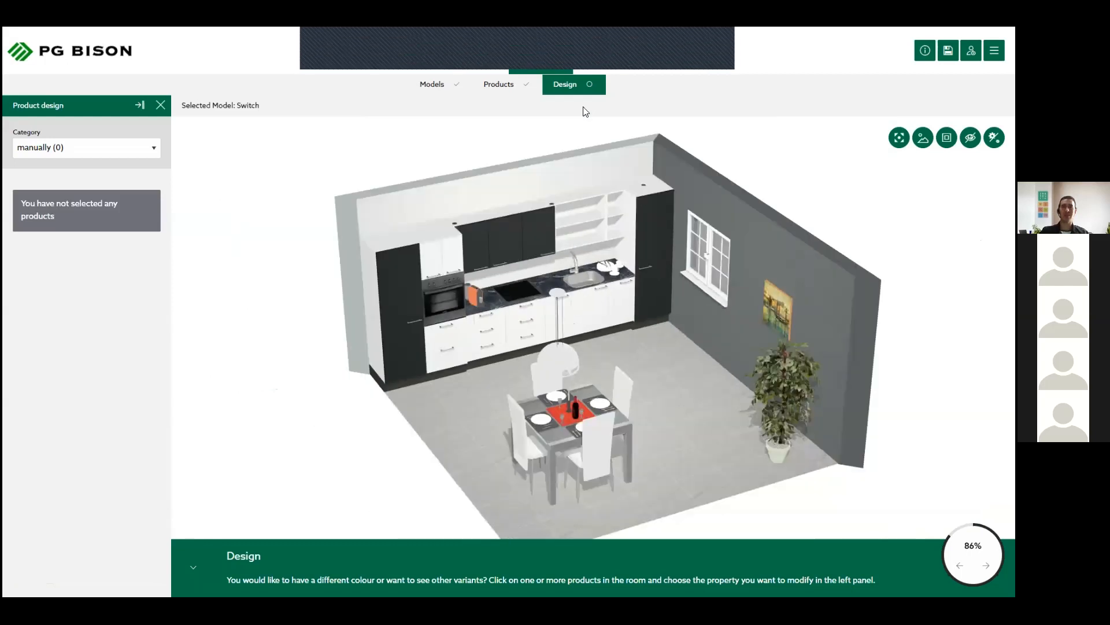
left_click(616, 64)
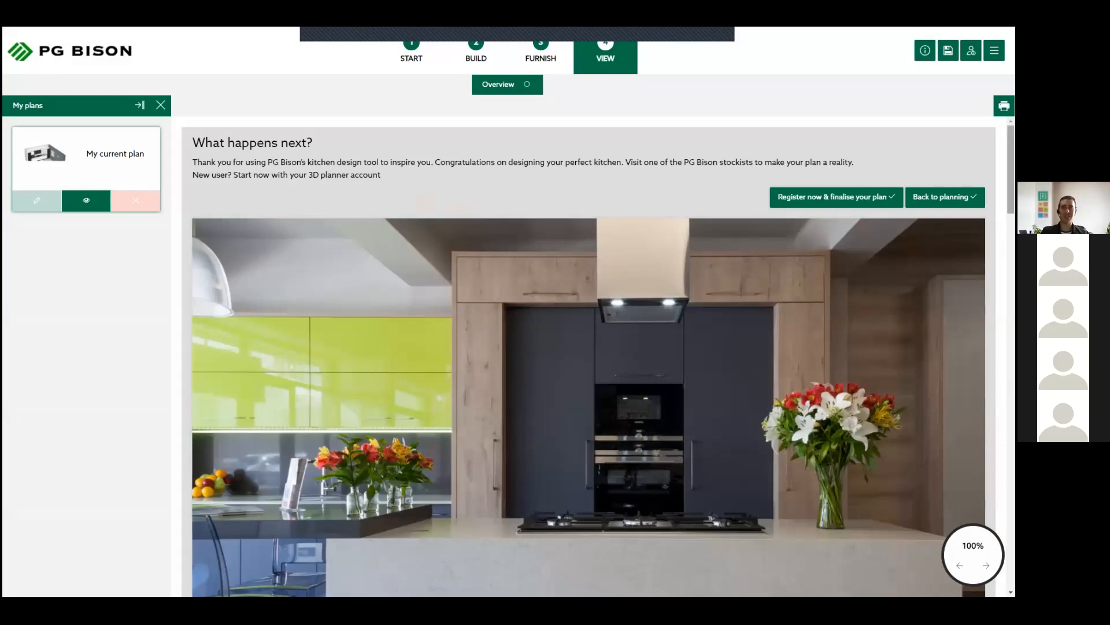
- Examine the design's model, colours and 3D picture in the overview, and view the dimensioned floor plan enlarged
scroll(342, 225, "down", 10)
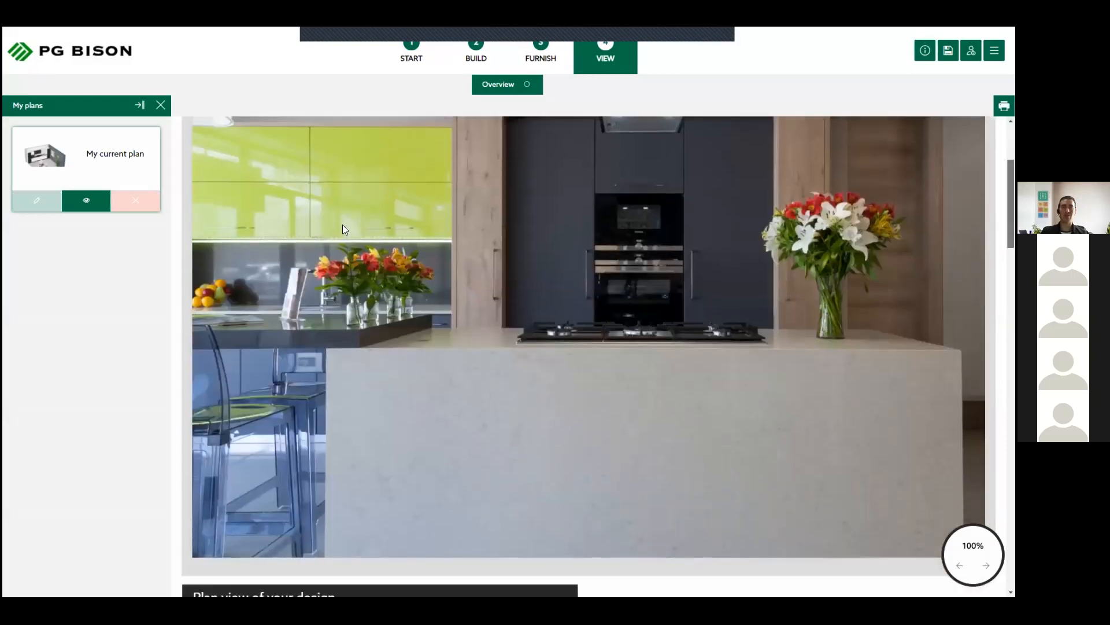
scroll(304, 247, "down", 1)
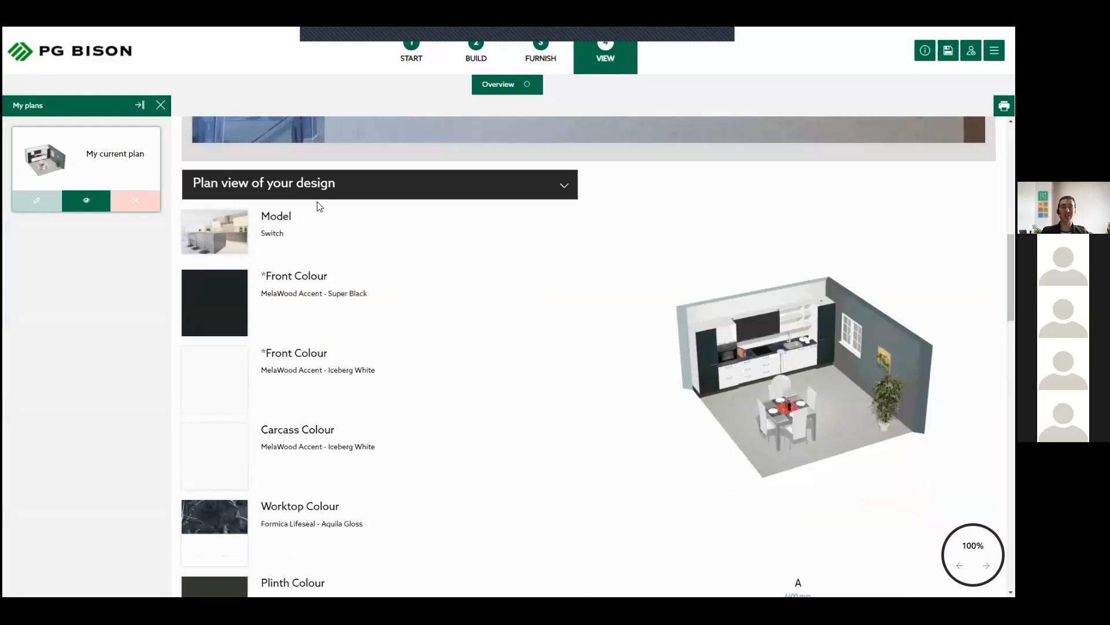
scroll(297, 348, "down", 2)
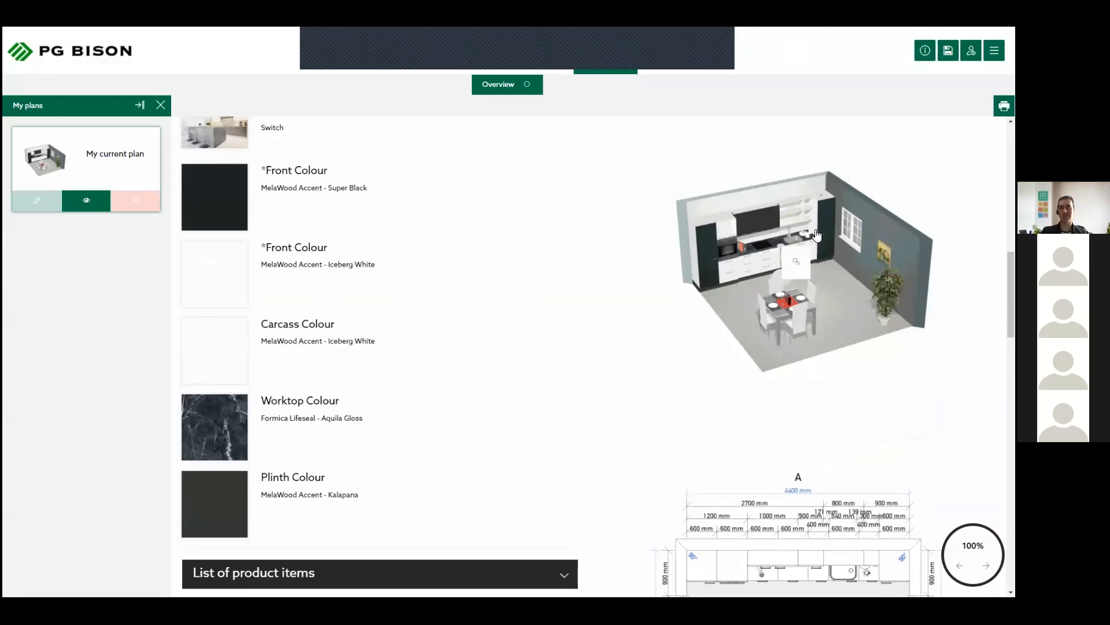
left_click(815, 262)
left_click(664, 249)
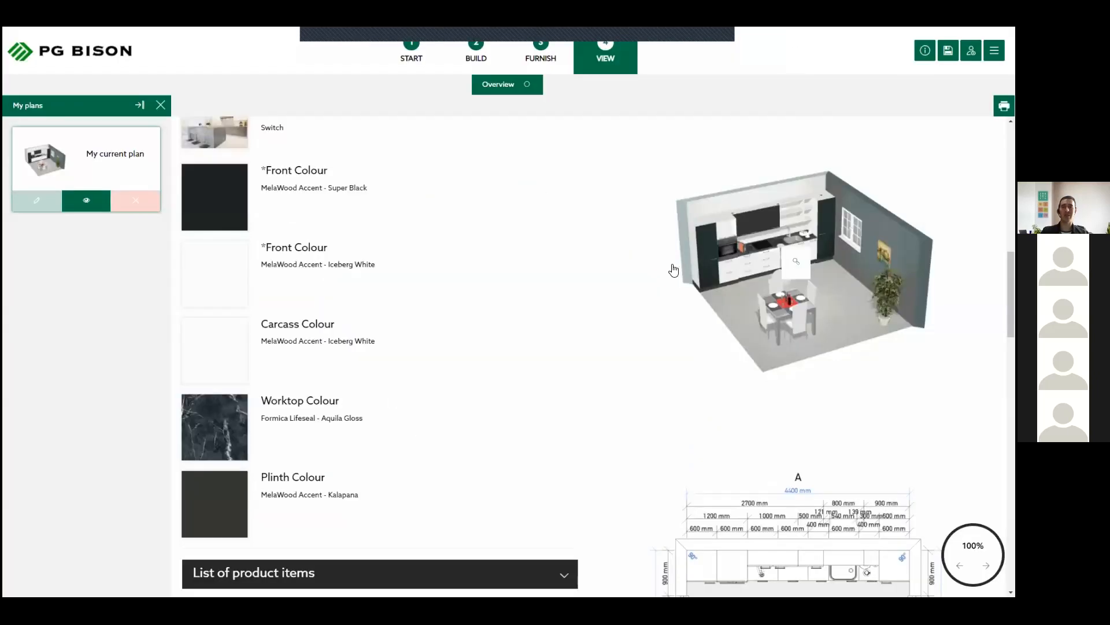
scroll(671, 268, "down", 3)
scroll(769, 421, "down", 1)
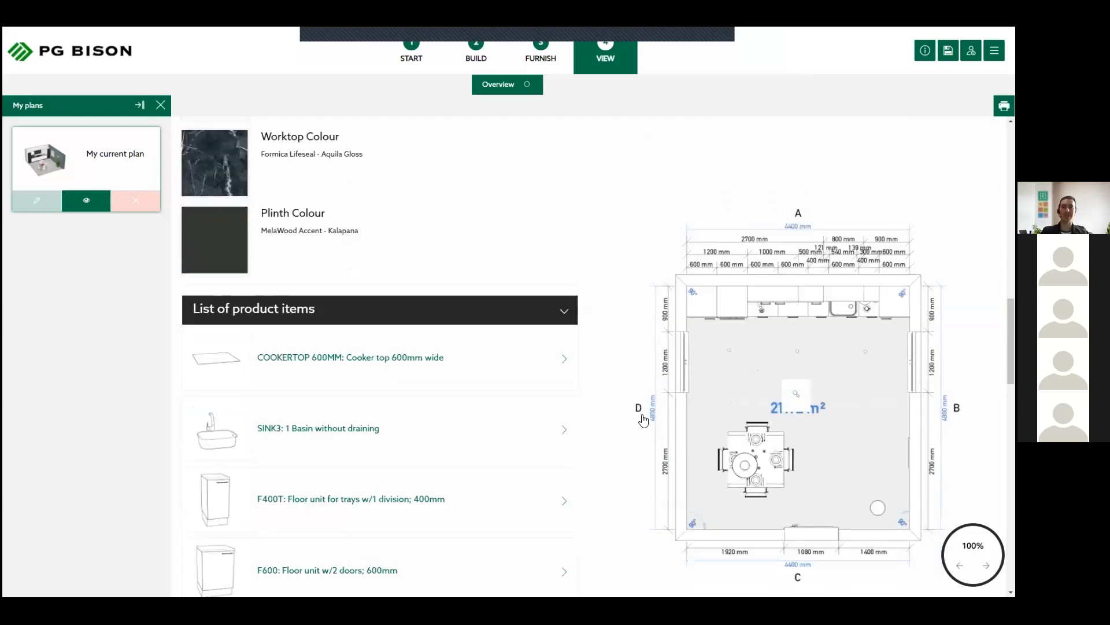
left_click(578, 326)
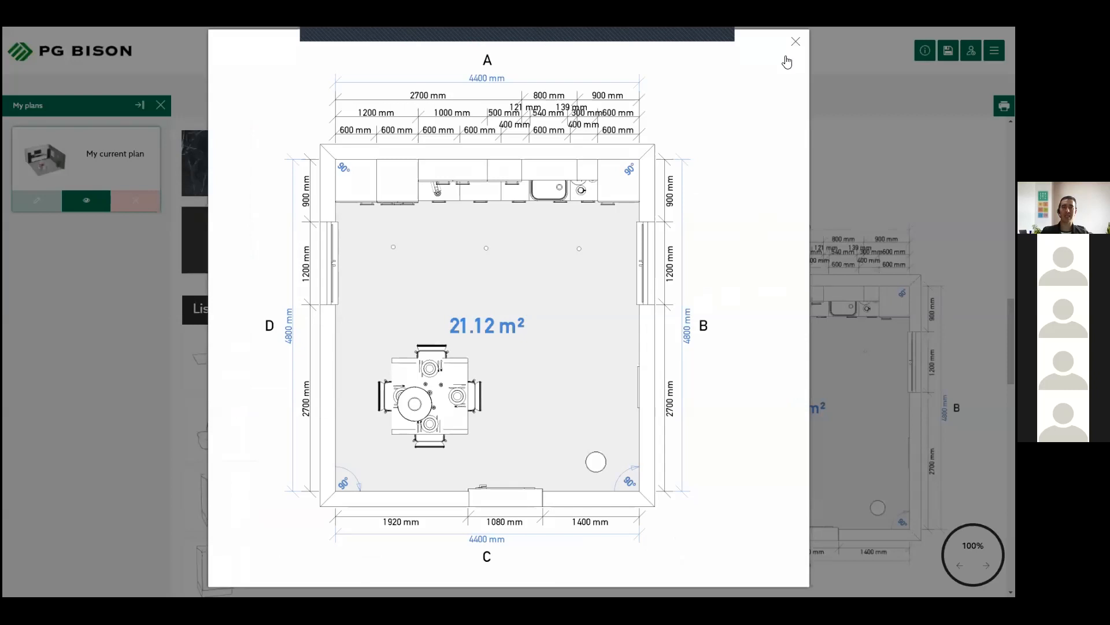
left_click(796, 42)
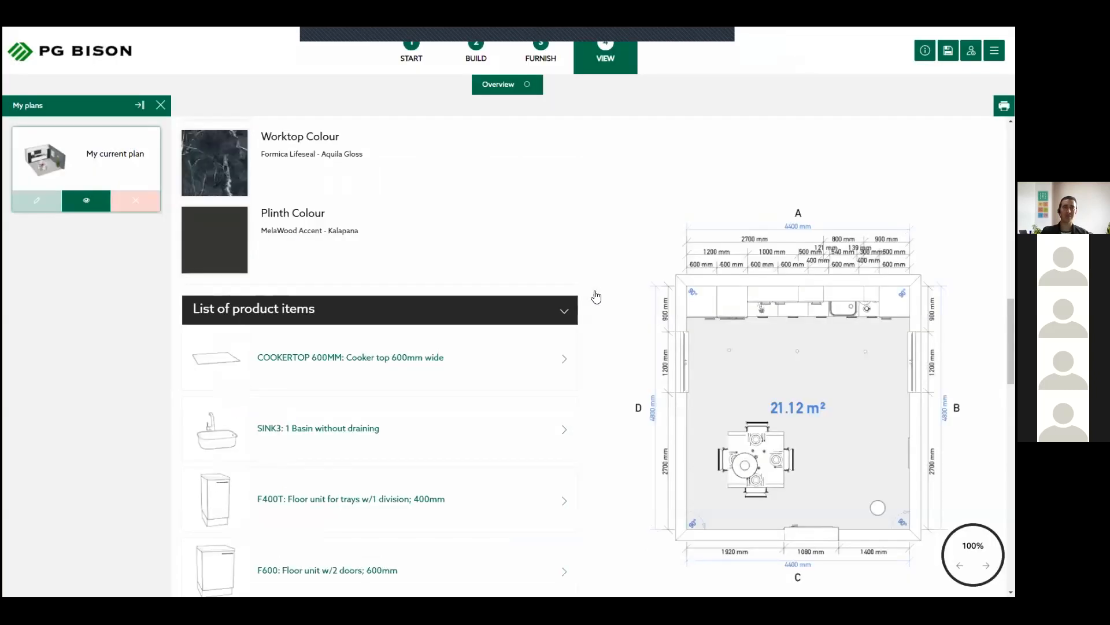
- Read through the list of product items and the room elements in the plan overview
scroll(312, 272, "down", 1)
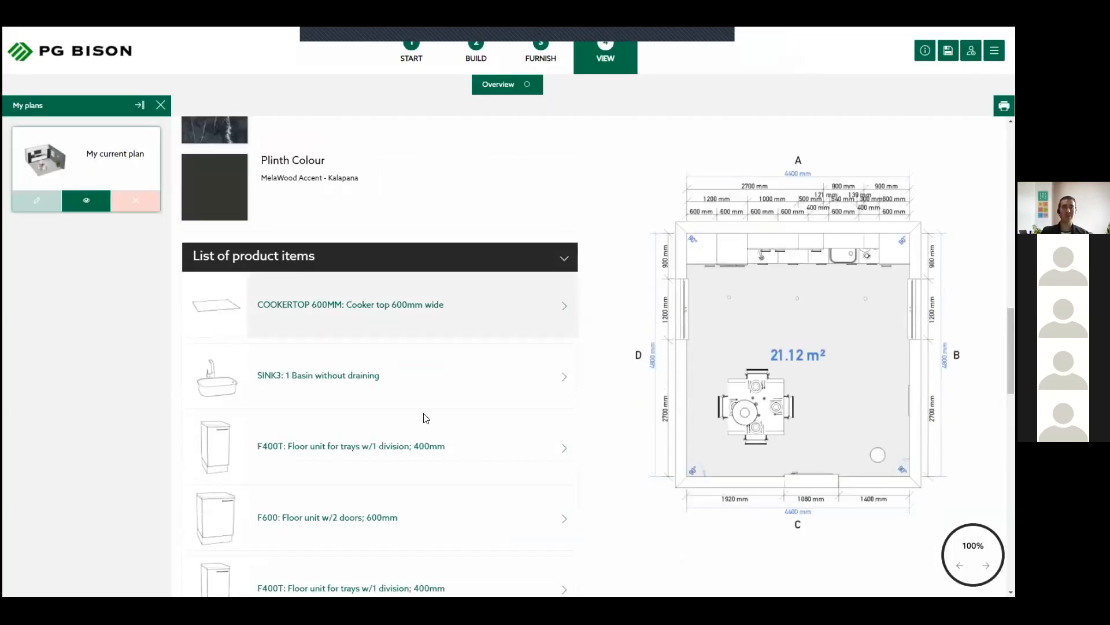
scroll(367, 250, "down", 2)
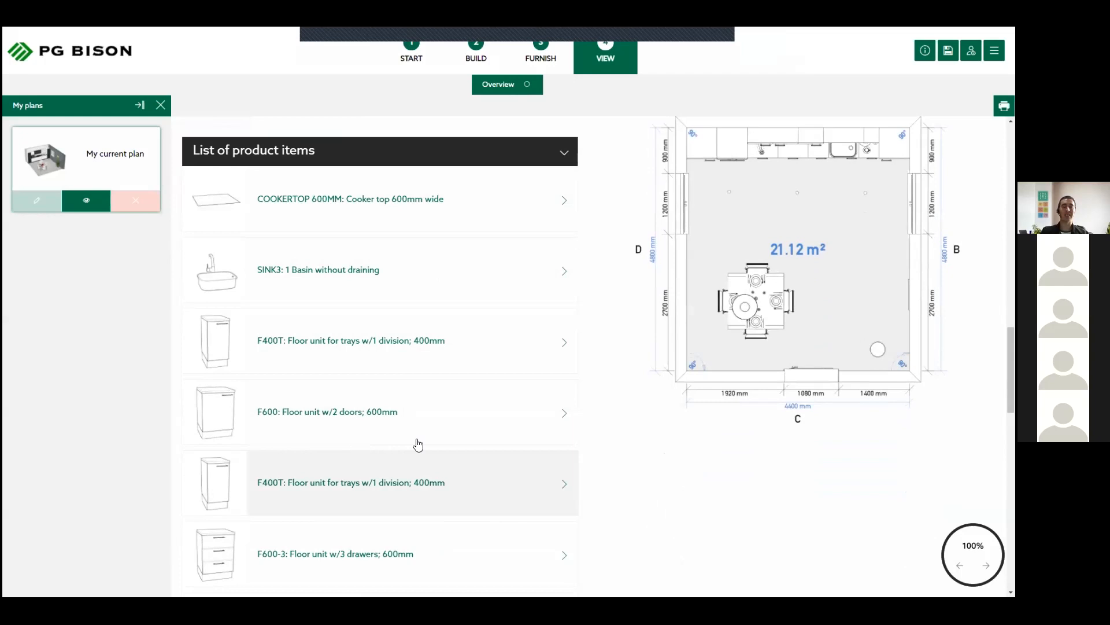
scroll(418, 445, "down", 5)
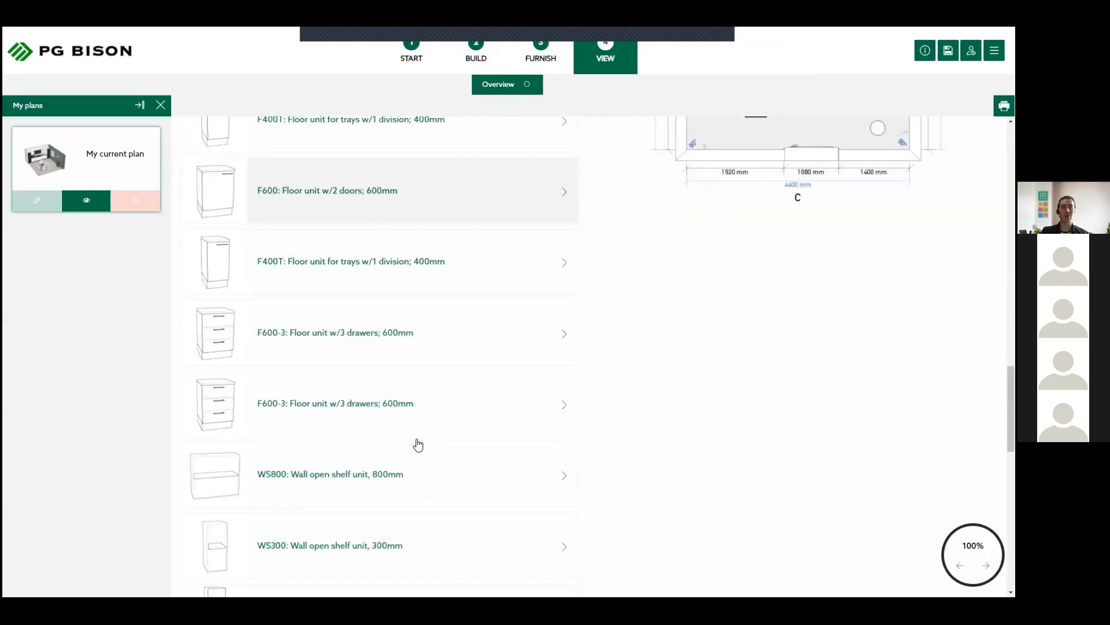
scroll(417, 444, "down", 5)
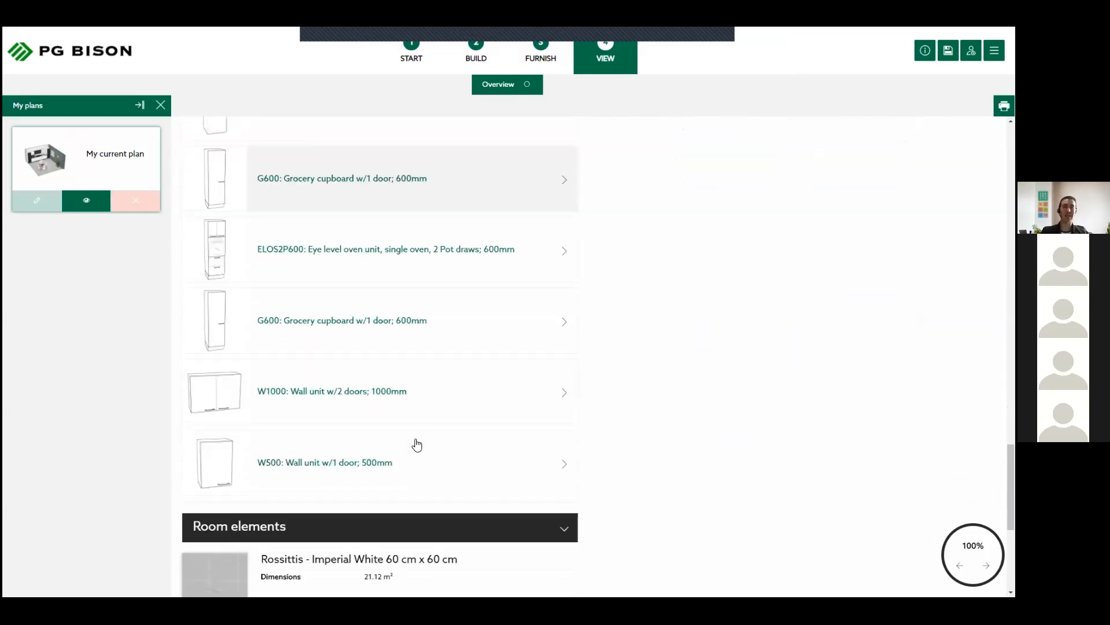
scroll(334, 388, "down", 3)
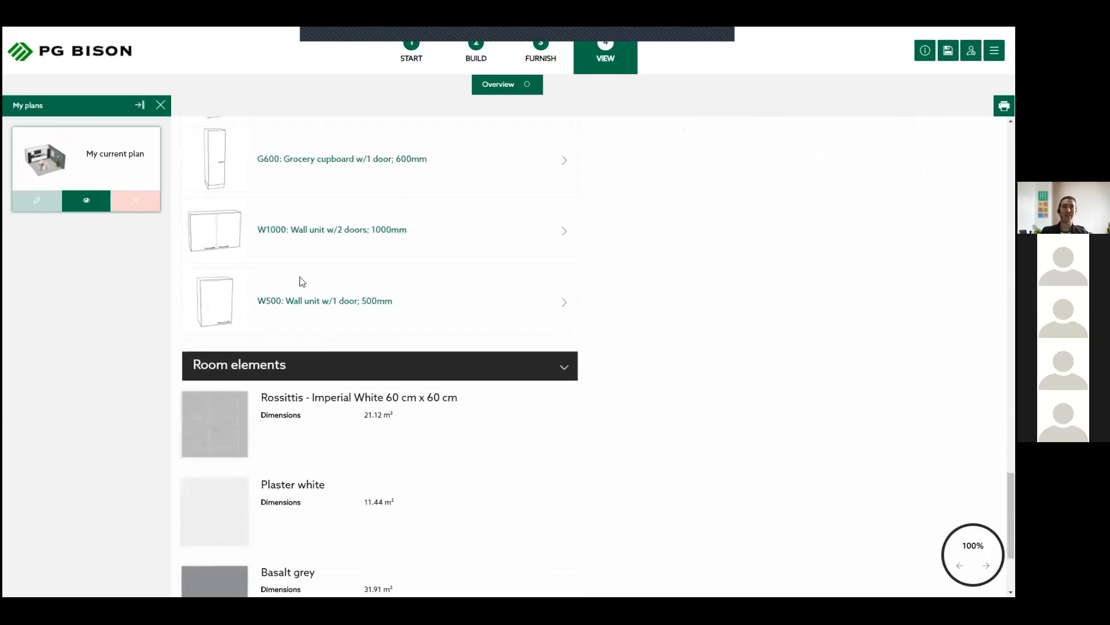
scroll(240, 225, "down", 2)
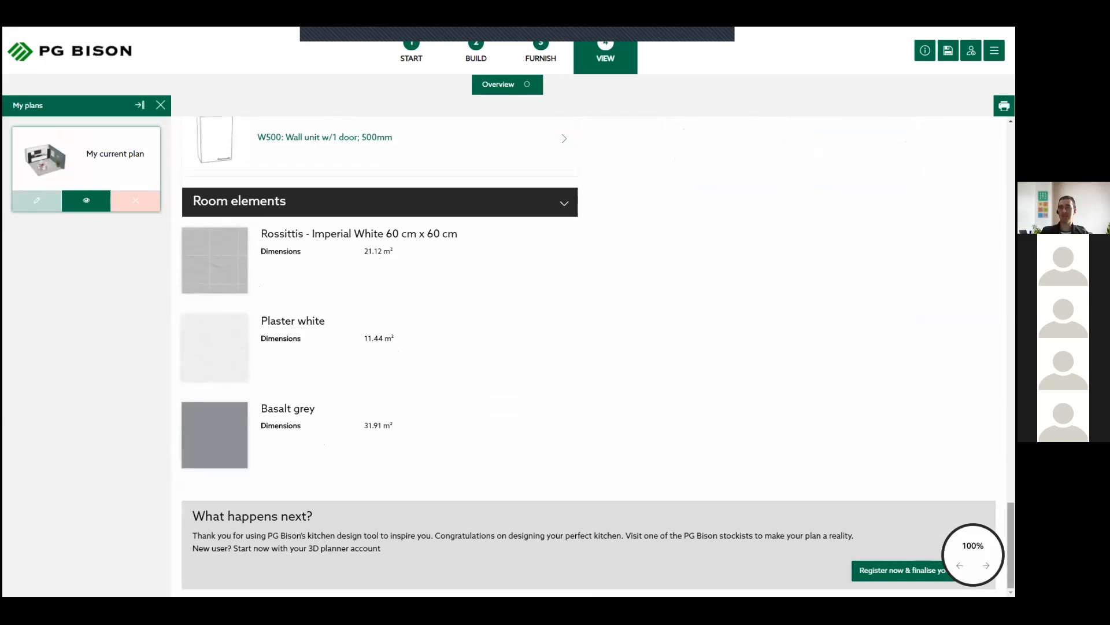
scroll(831, 159, "up", 15)
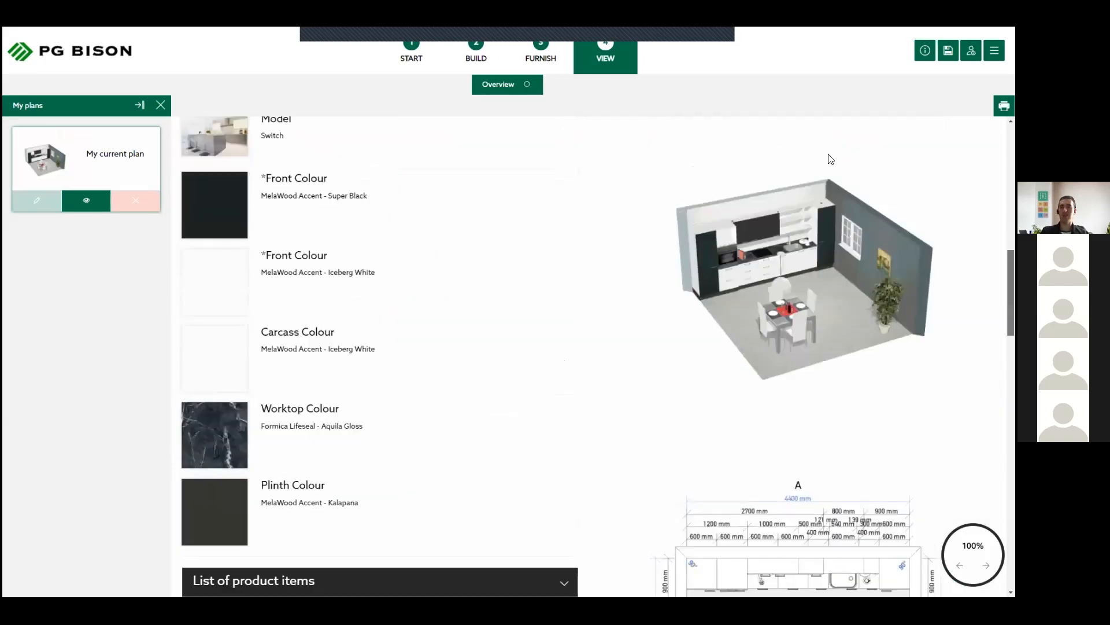
scroll(831, 159, "down", 15)
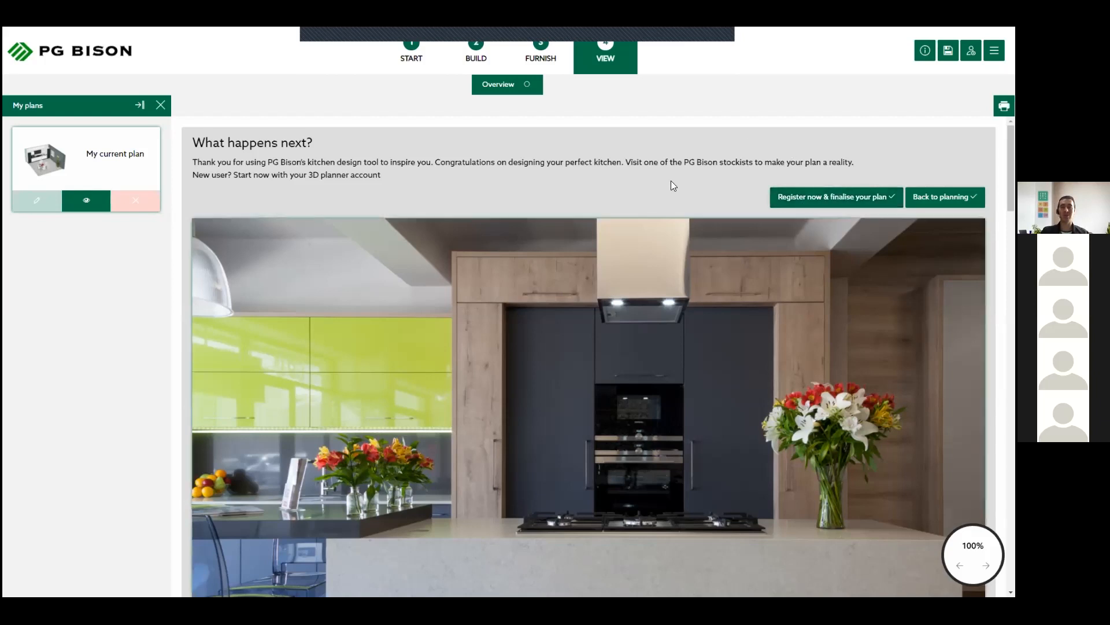
- Review the model and the front, carcass and worktop colours under Plan view of your design again
scroll(597, 300, "down", 1)
scroll(597, 299, "down", 7)
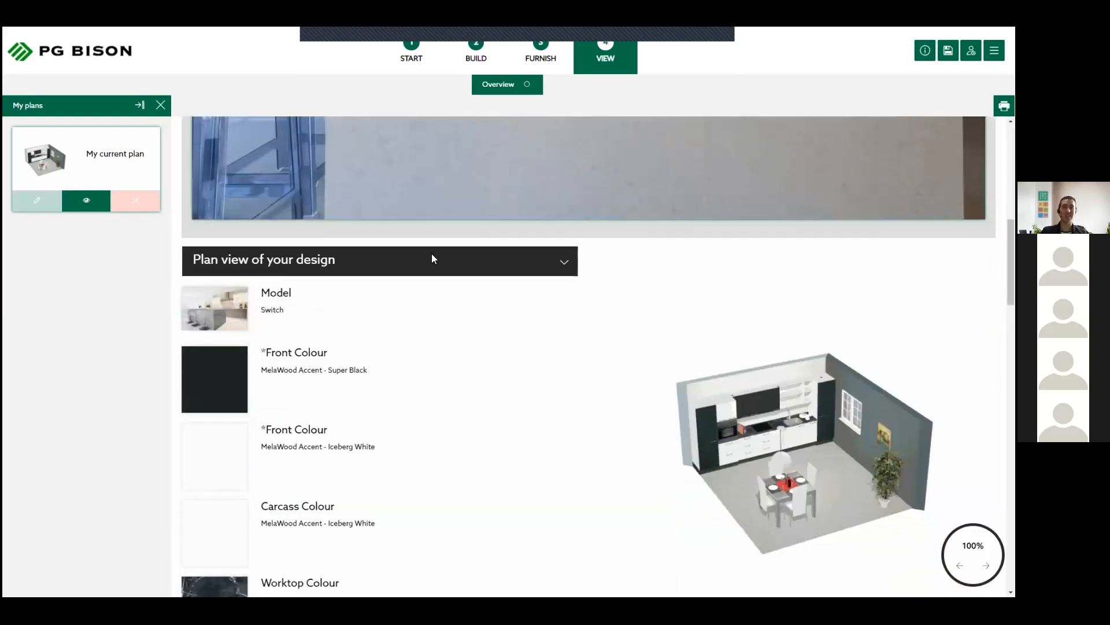
scroll(284, 291, "down", 2)
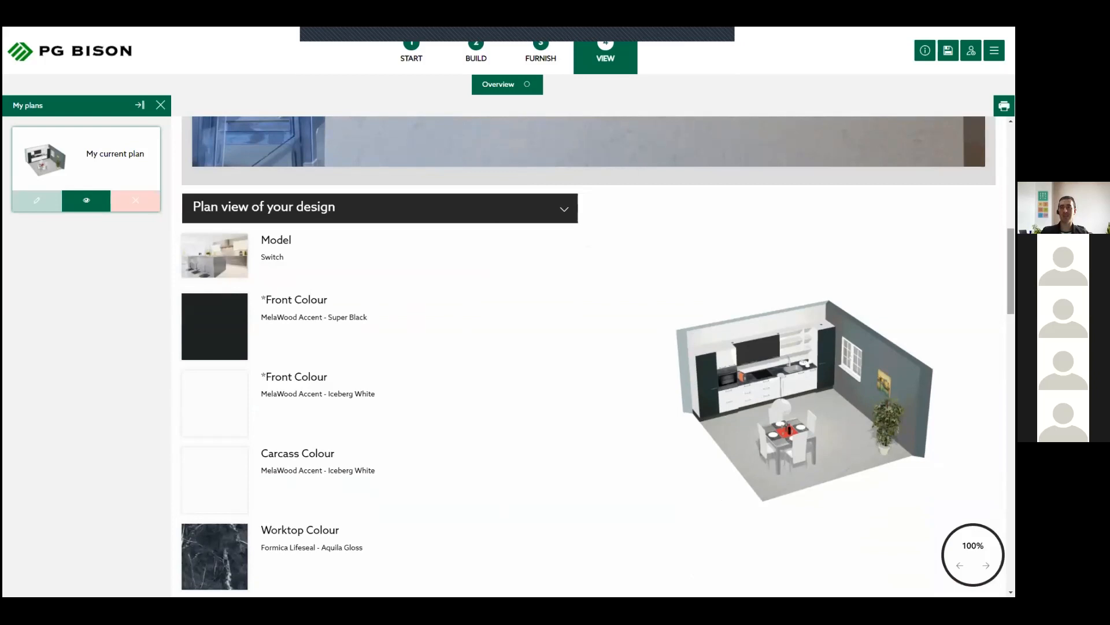
left_click_drag(1012, 271, 1012, 167)
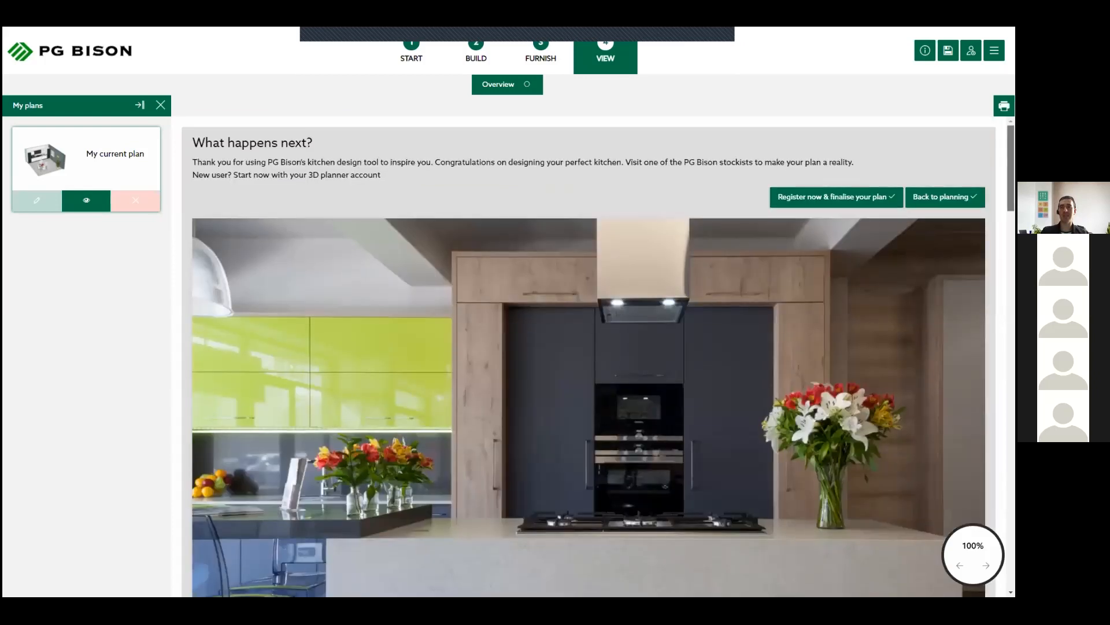
- Look at the options for registering and finalising the plan, including the login dialog, and close it without signing in
left_click(817, 197)
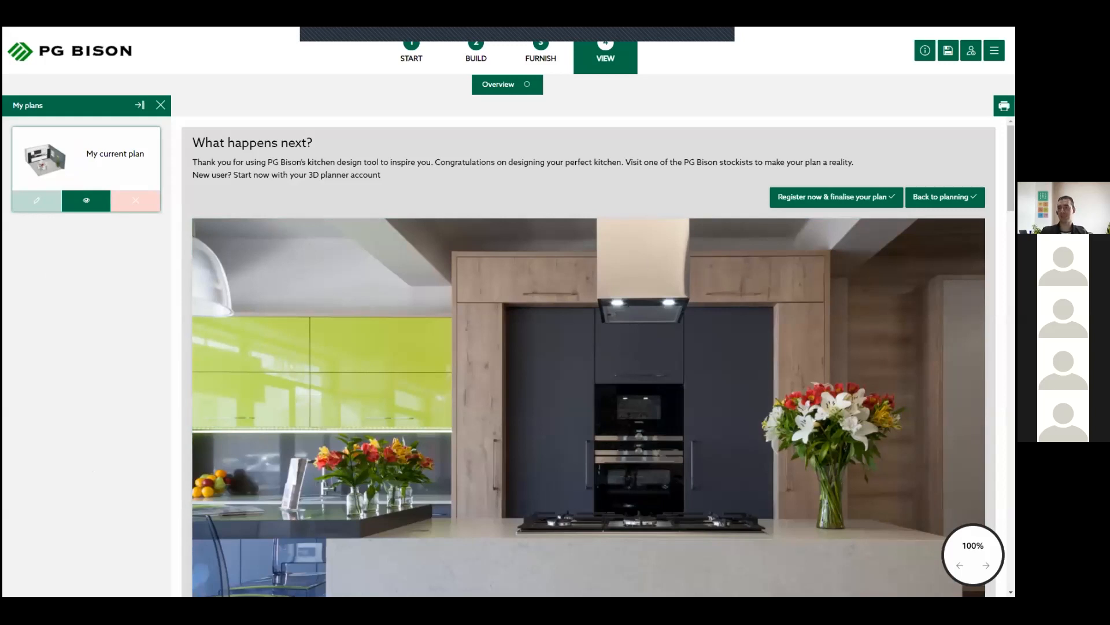
scroll(637, 350, "down", 1)
scroll(636, 350, "up", 1)
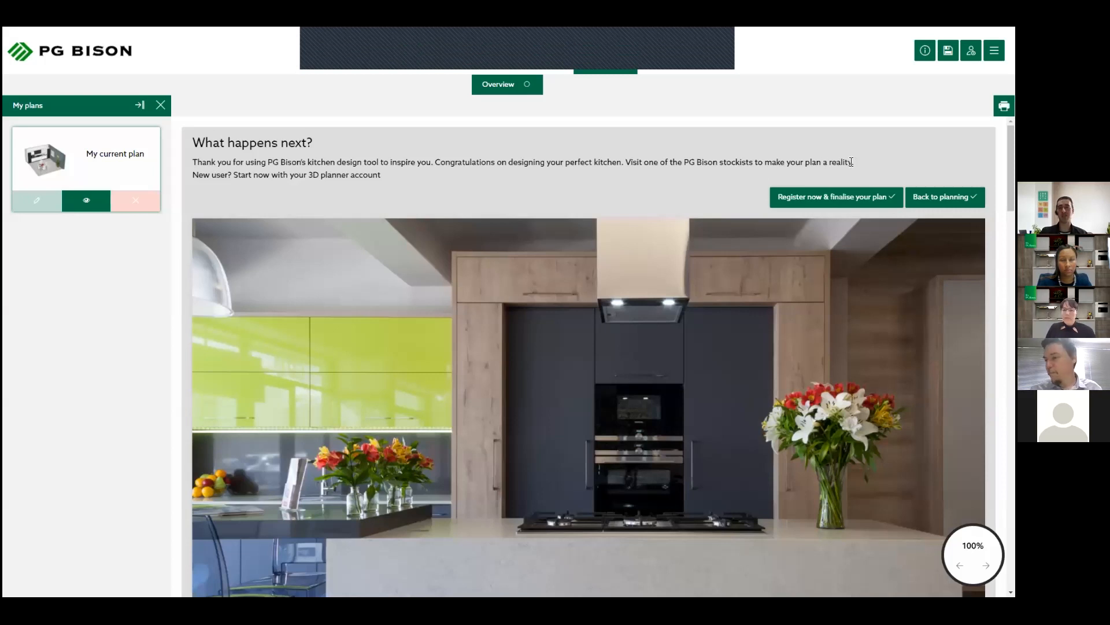
left_click(859, 199)
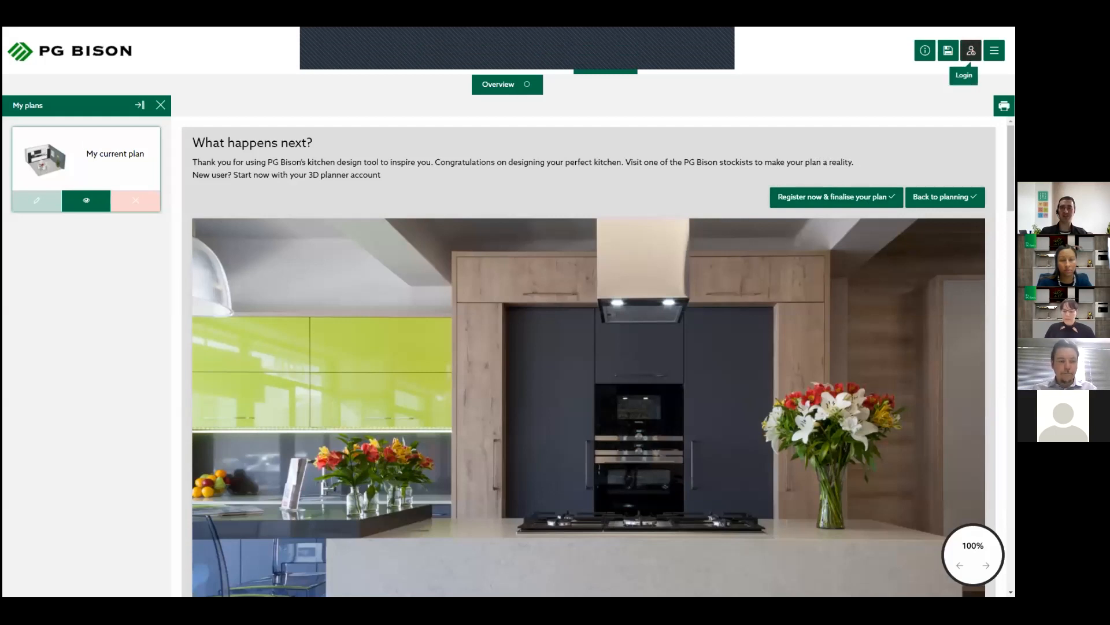
left_click(971, 51)
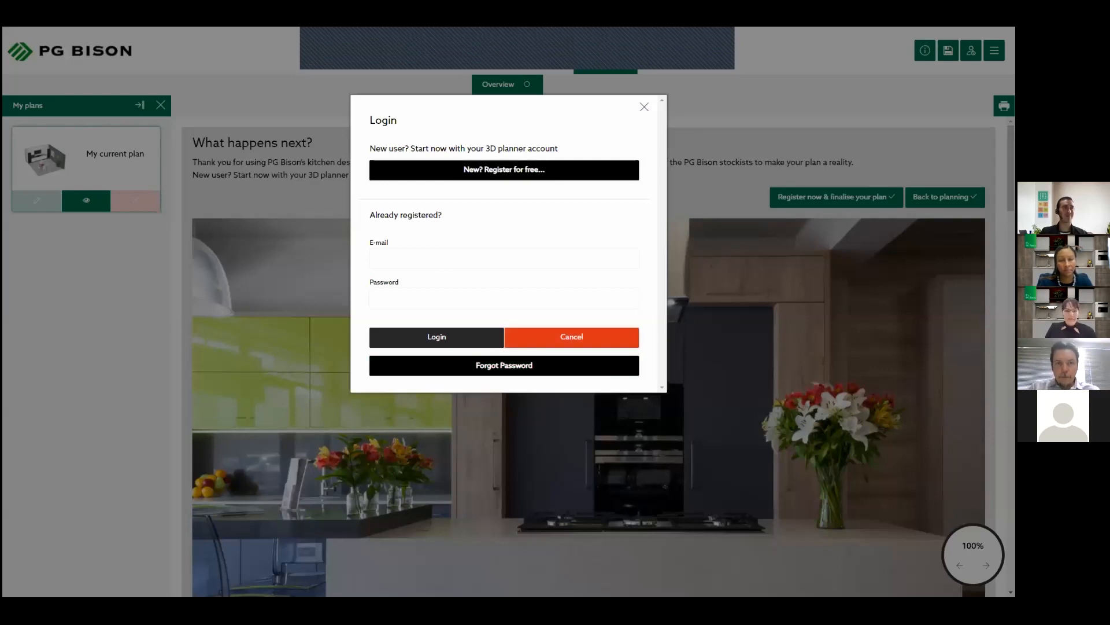
left_click(644, 106)
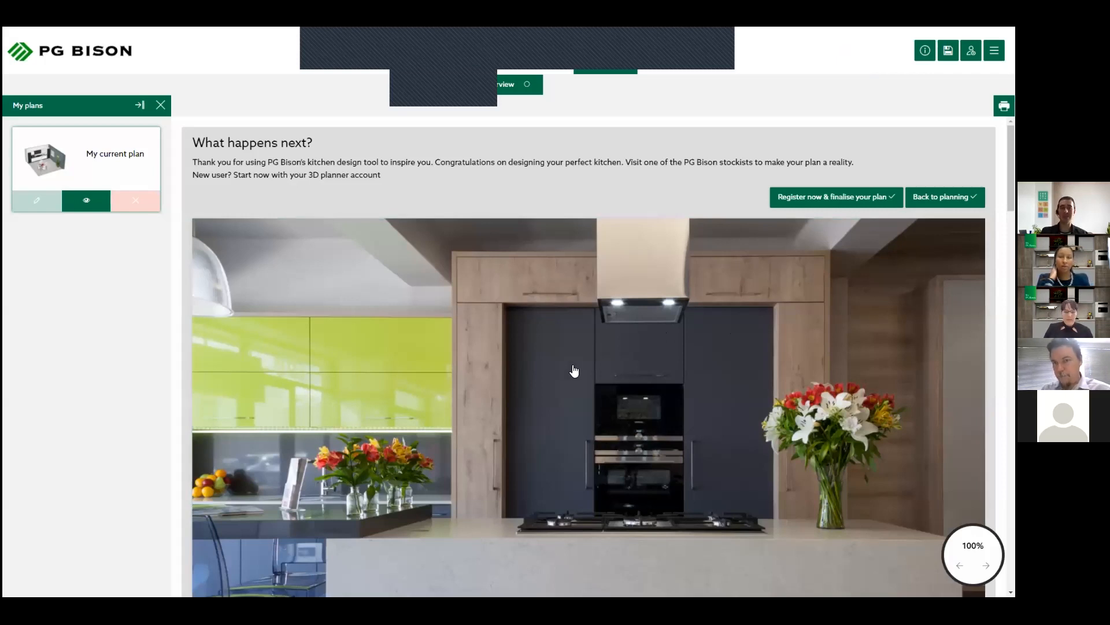
- Compare the plinth and worktop colours, product items and dimensioned floor plan in the overview
scroll(574, 371, "down", 8)
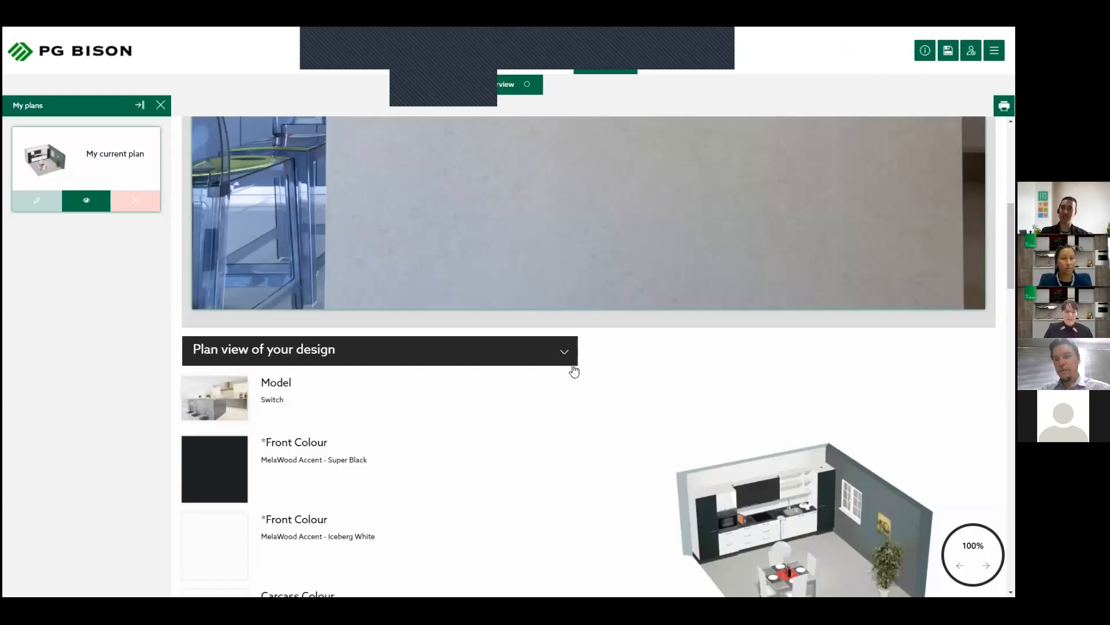
scroll(574, 370, "down", 6)
scroll(578, 371, "down", 5)
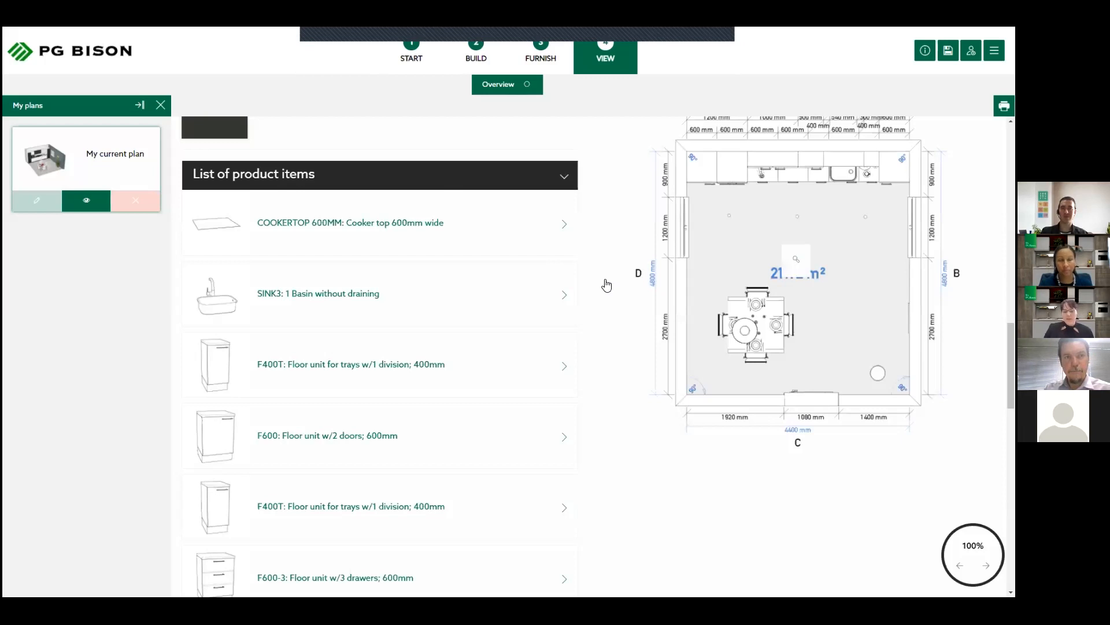
scroll(605, 286, "up", 1)
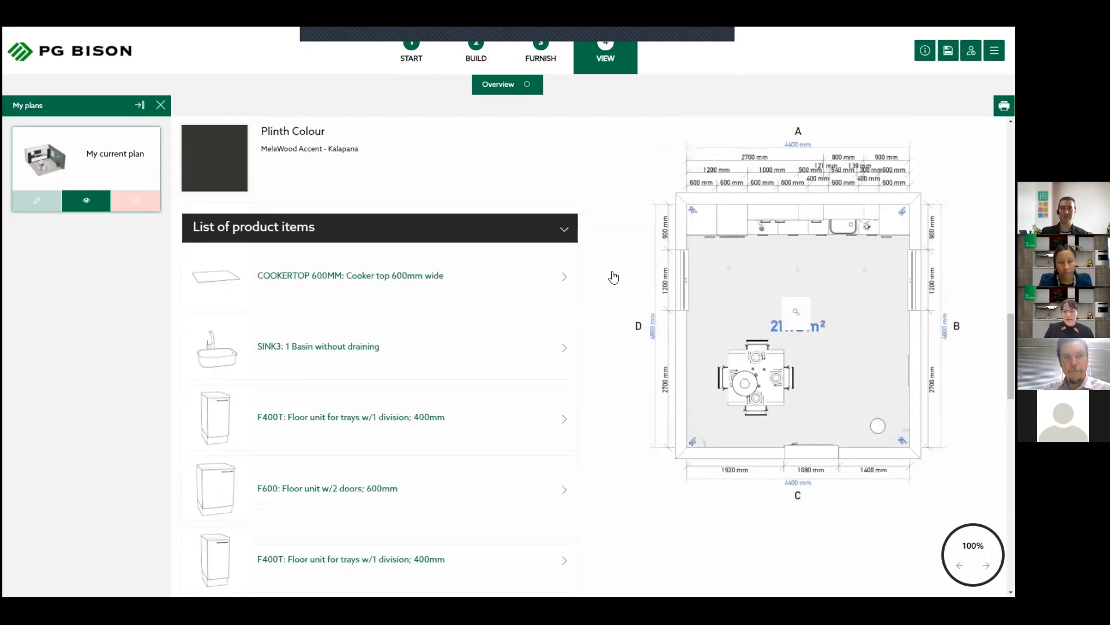
scroll(614, 278, "up", 1)
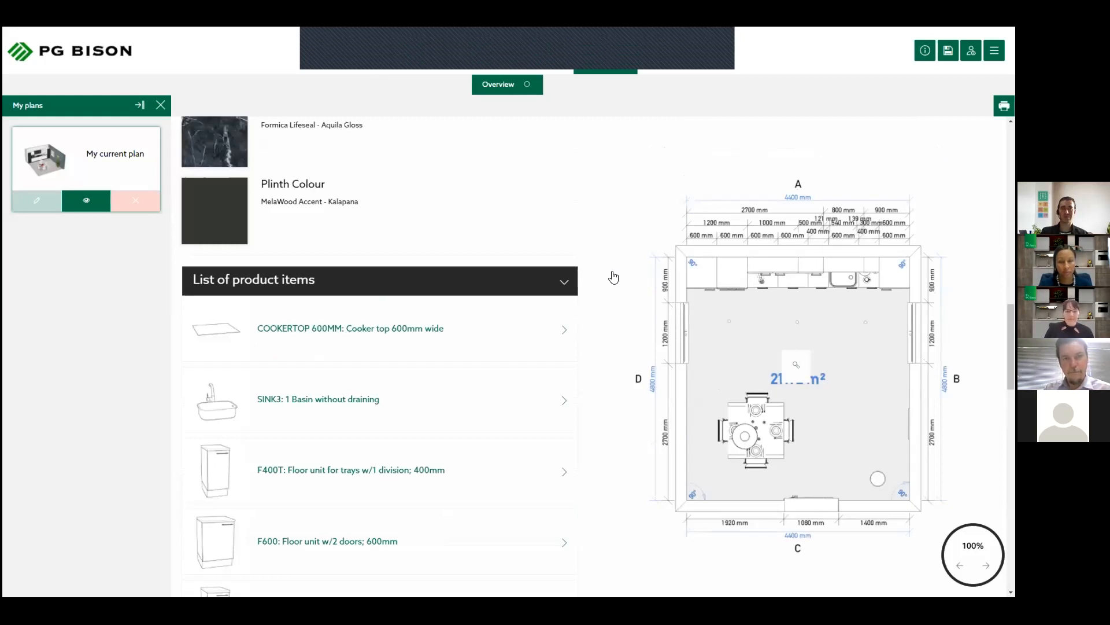
scroll(614, 277, "up", 1)
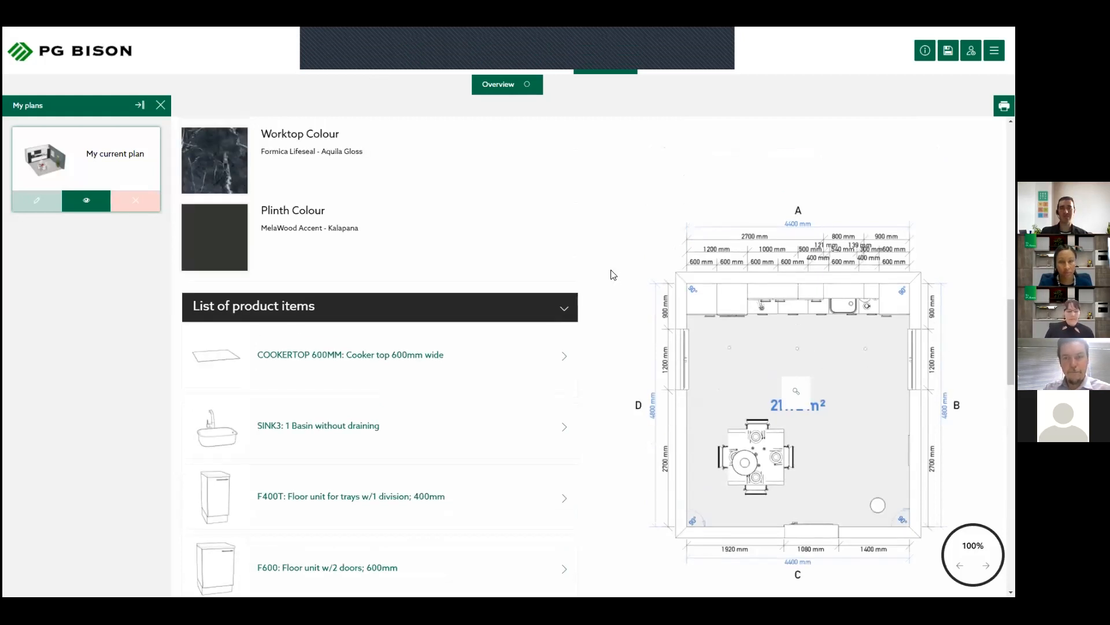
scroll(569, 119, "up", 5)
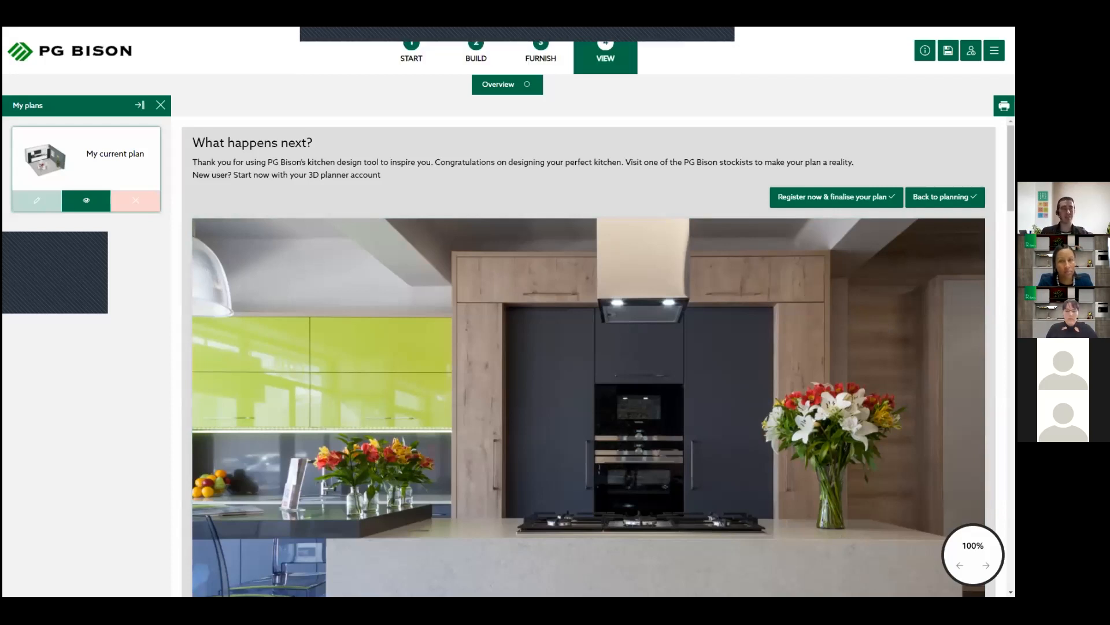
- Return from the overview to building the room and look through the available wall elements
left_click(490, 65)
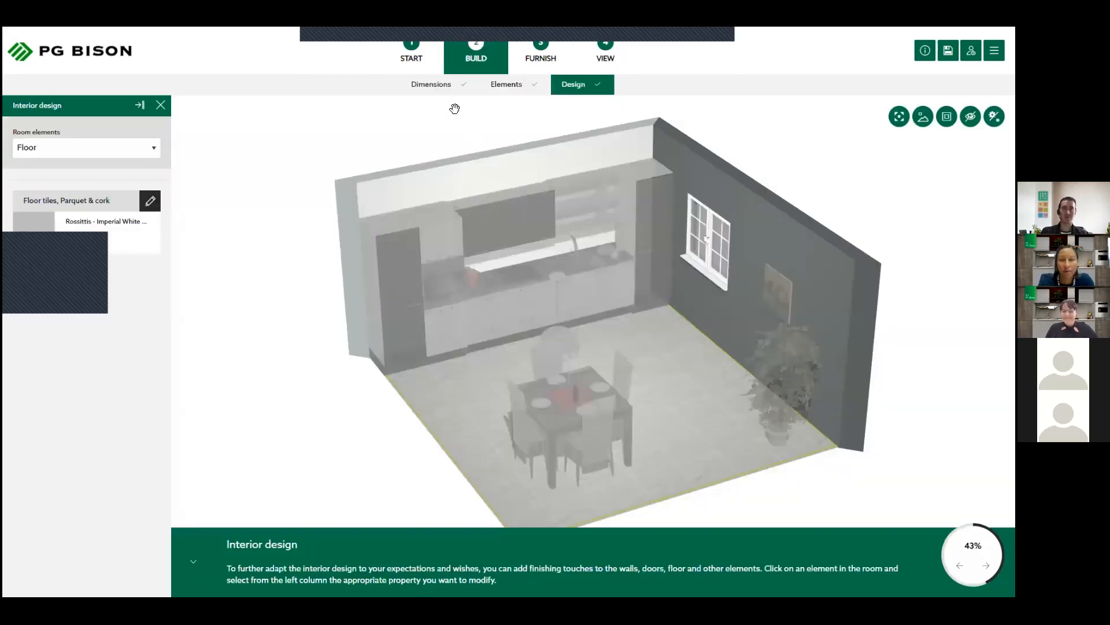
left_click(498, 85)
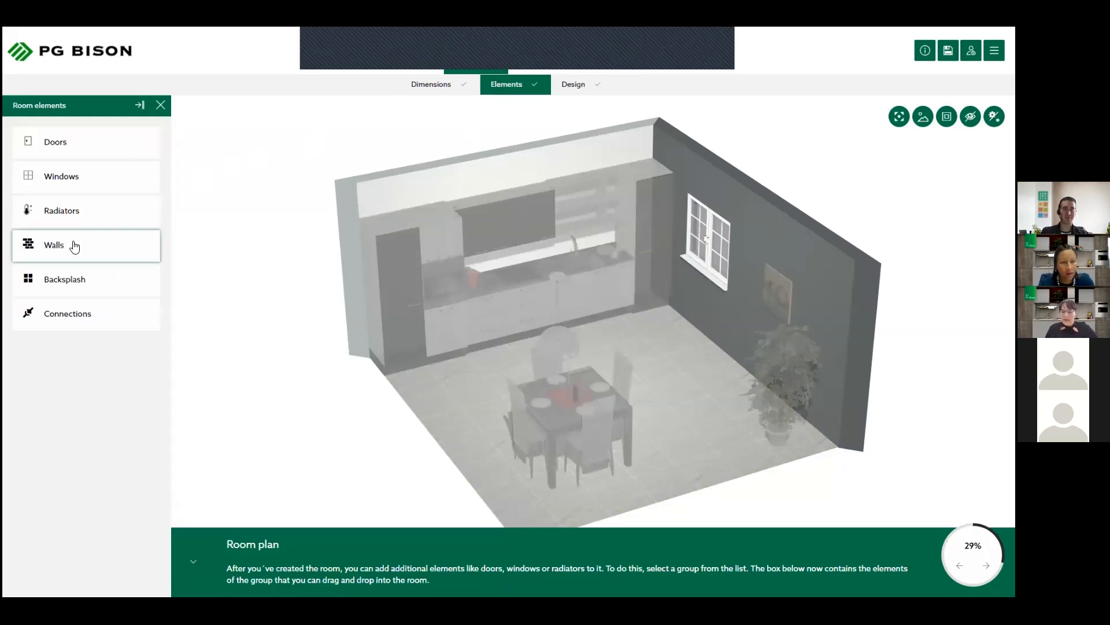
left_click(73, 246)
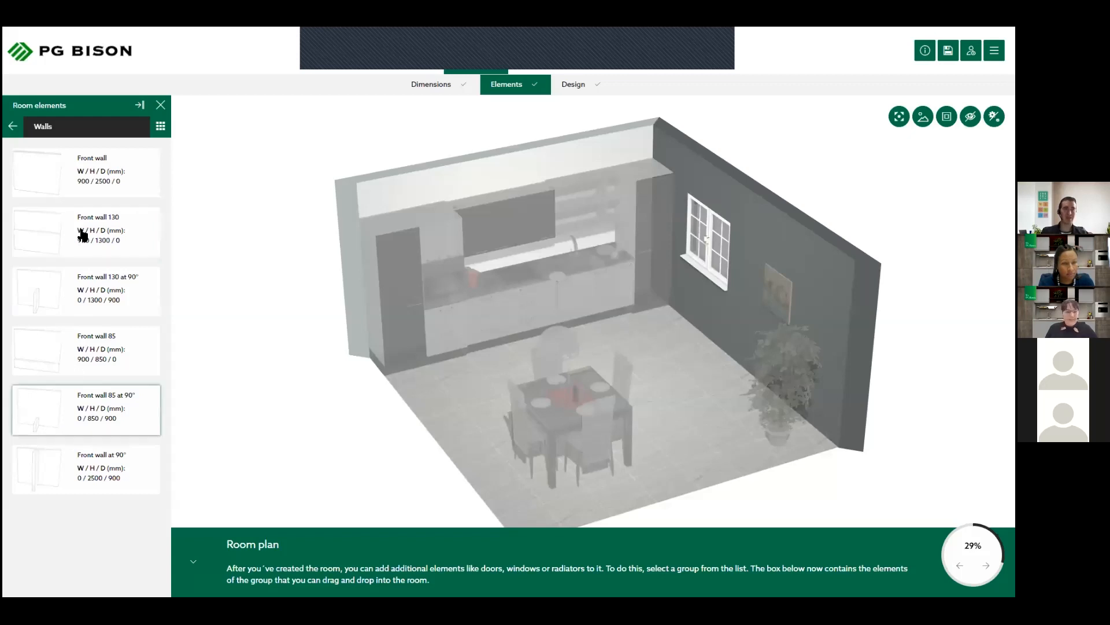
left_click(13, 126)
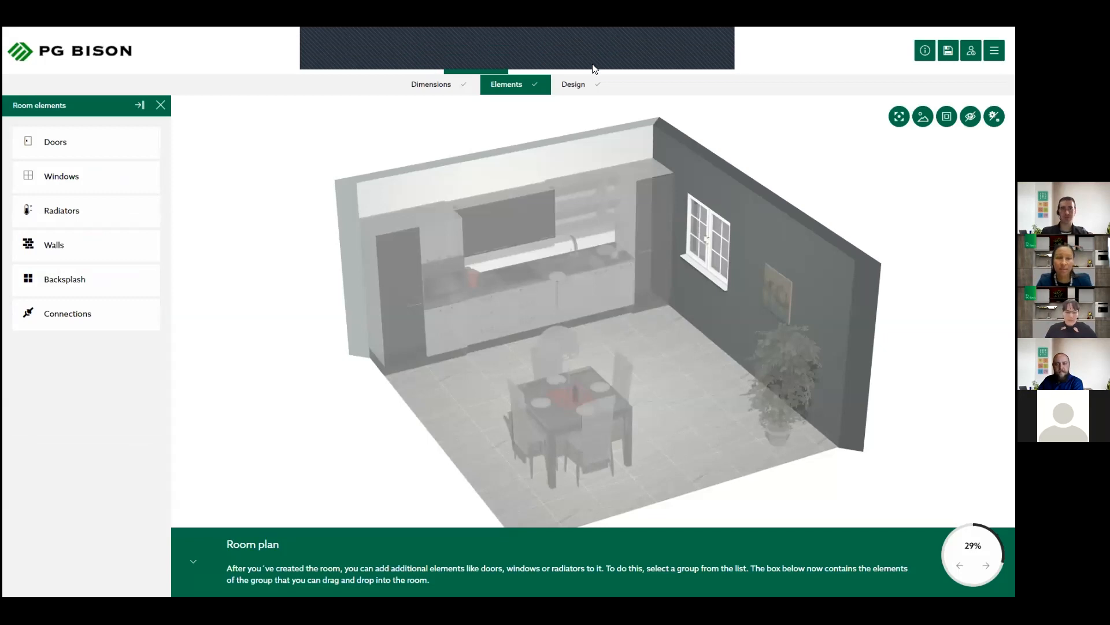
- Open the PG Bison website (pgbison.co.za) alongside the planner and look over its home page
key("F11")
left_click(144, 36)
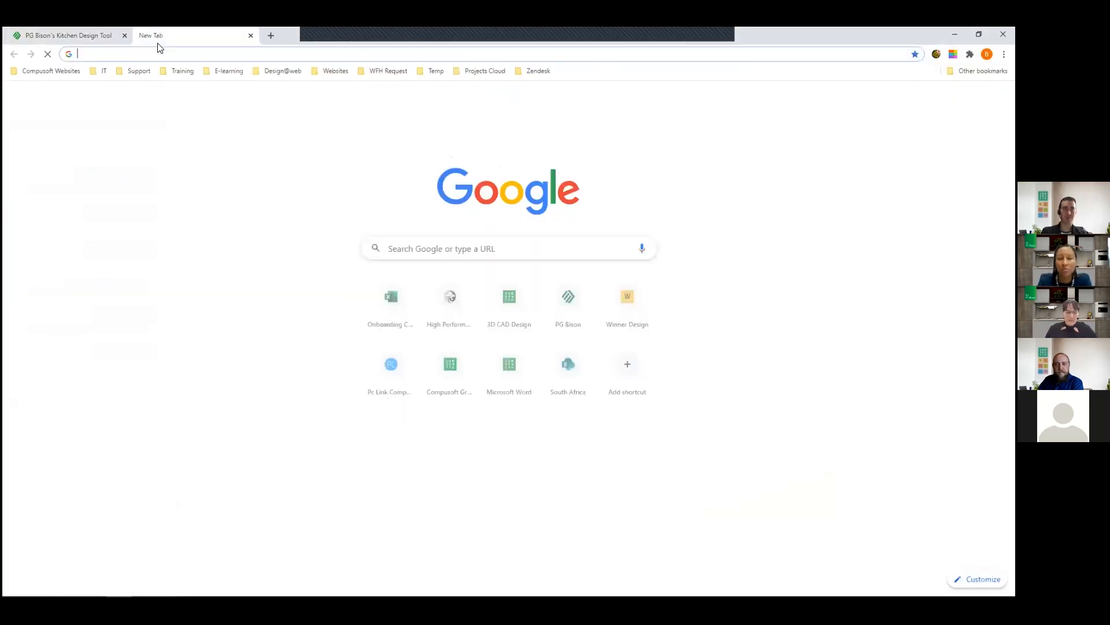
type("pg")
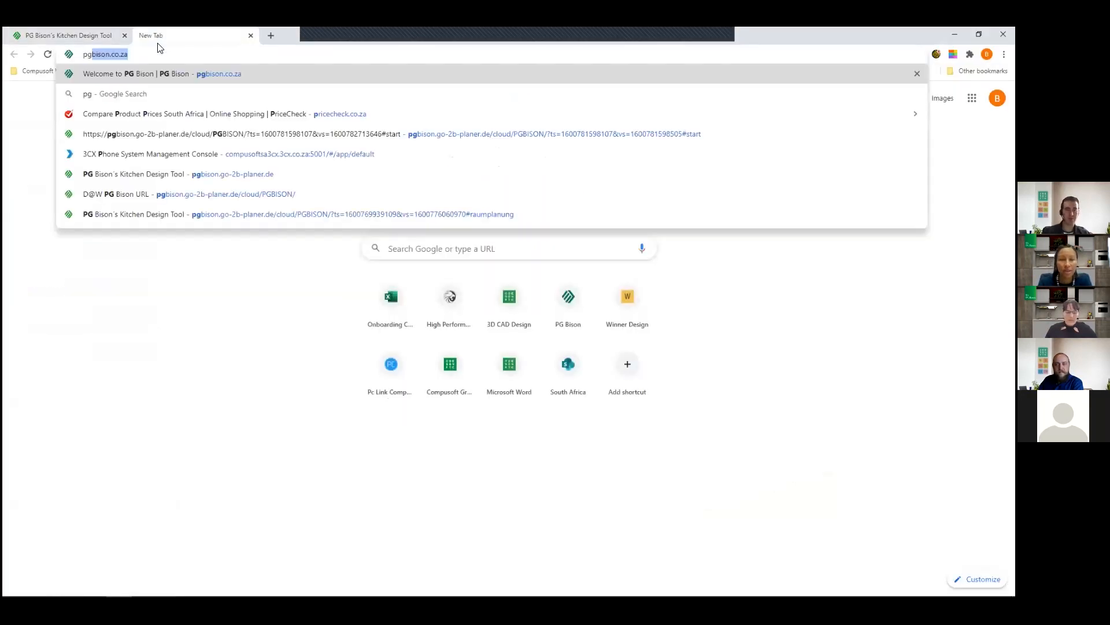
key("Return")
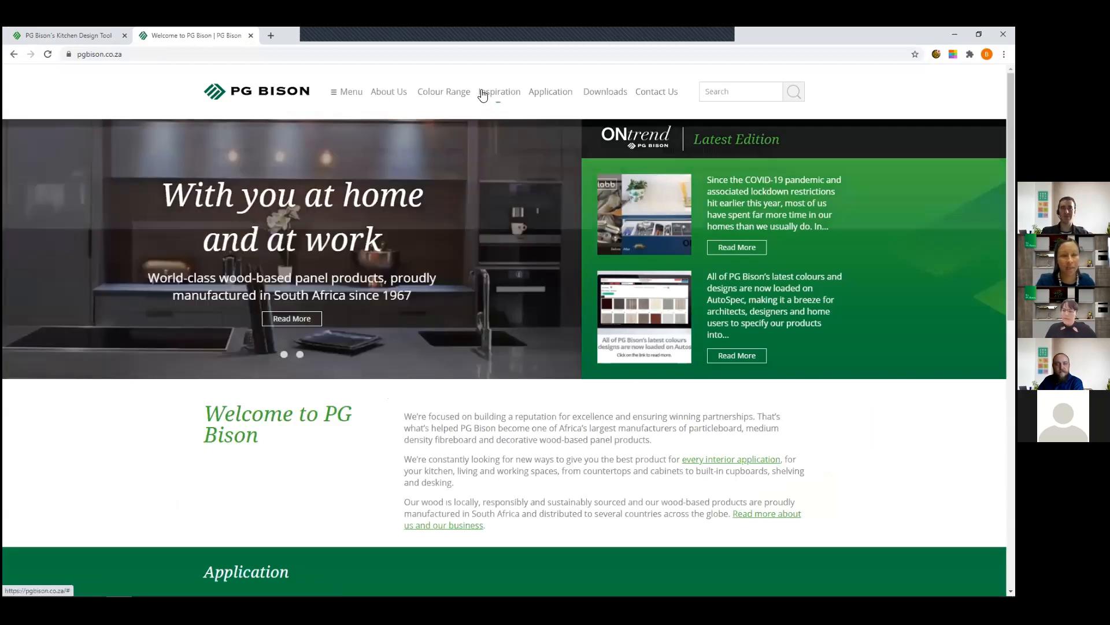
mouse_move(505, 93)
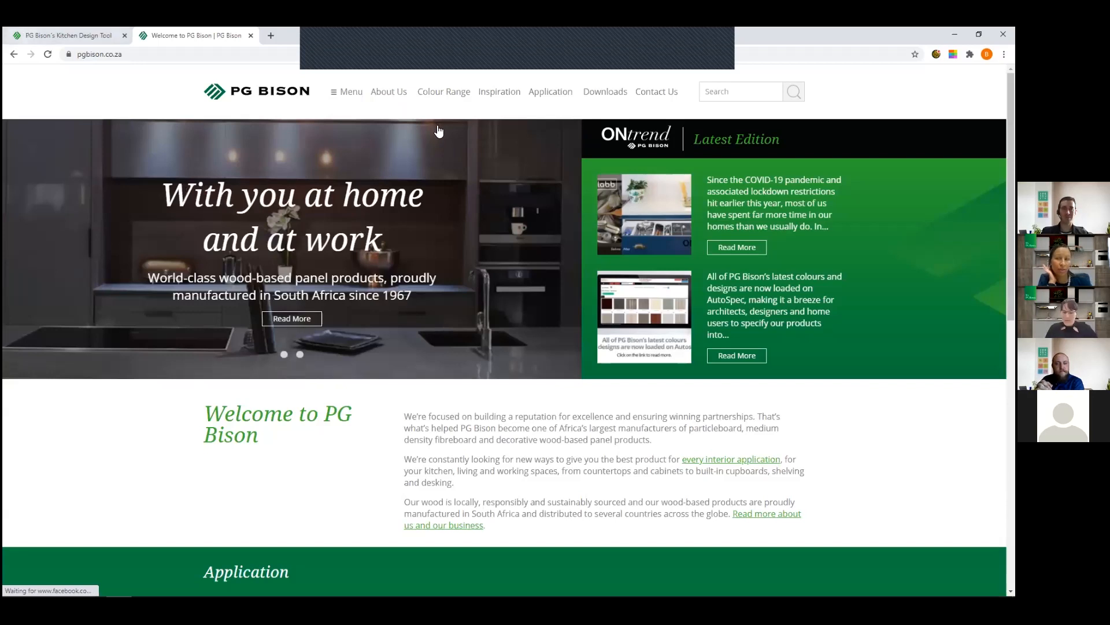
- Switch back to the kitchen design tool, view the room's dimensioned floor plan and list the wall elements again
left_click(25, 31)
left_click_drag(566, 291, 537, 297)
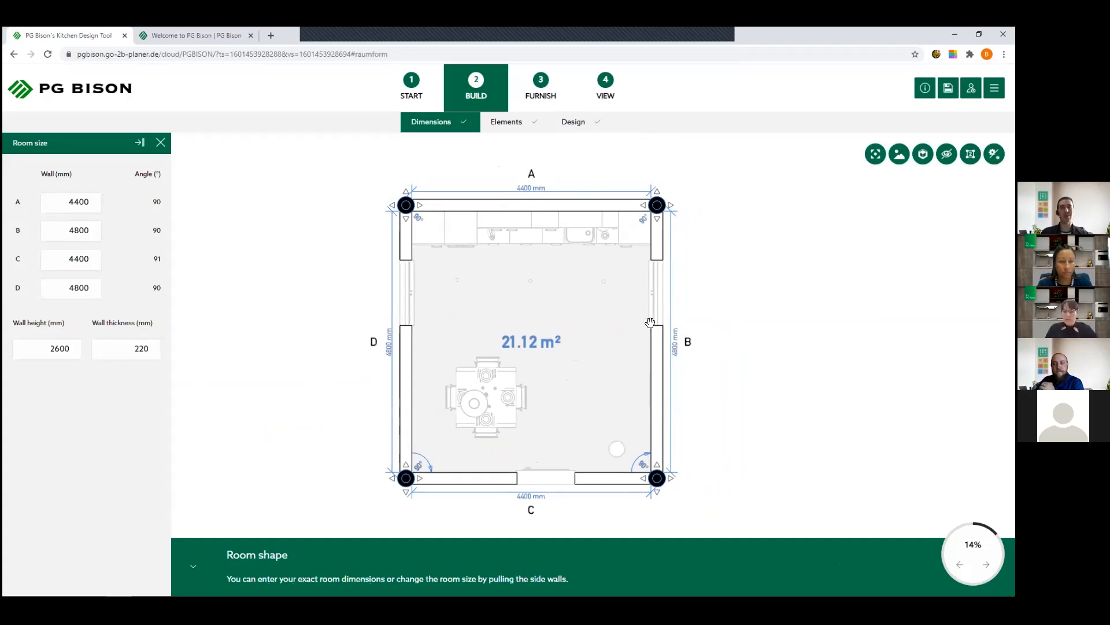
left_click(506, 123)
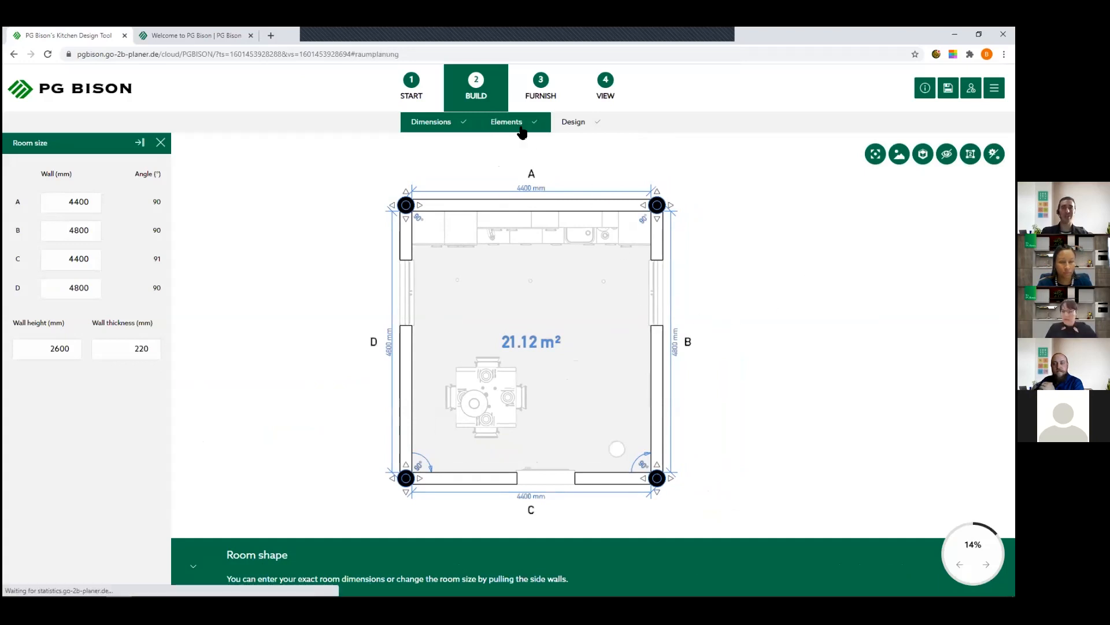
left_click(82, 283)
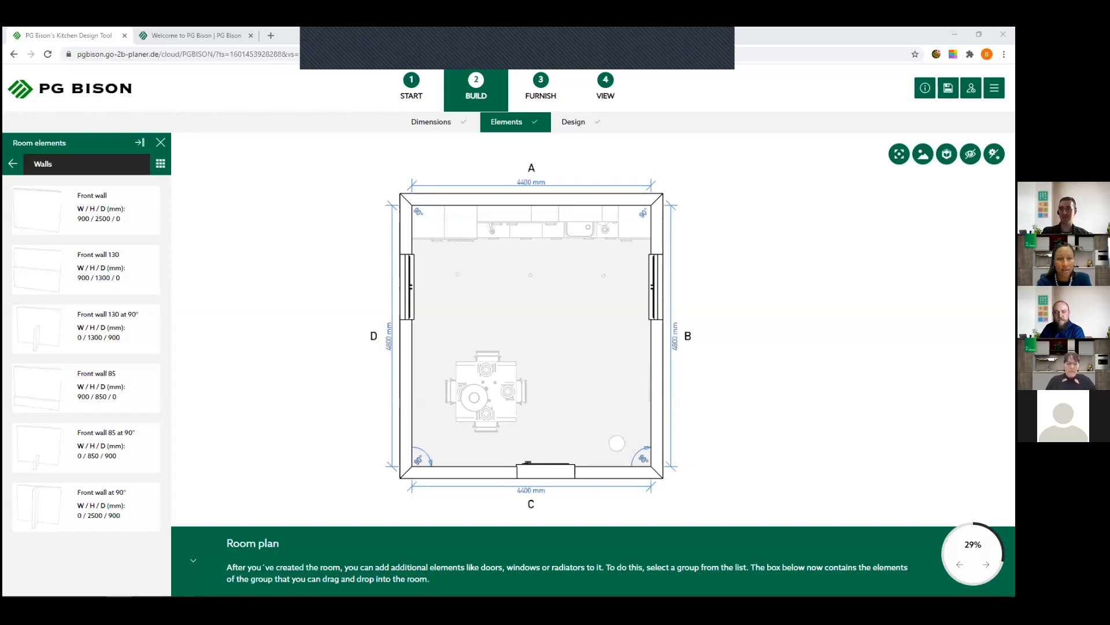
- List the normal fillers among the furnishing products and examine the end of the kitchen run beside wall B in the floor plan
left_click(539, 93)
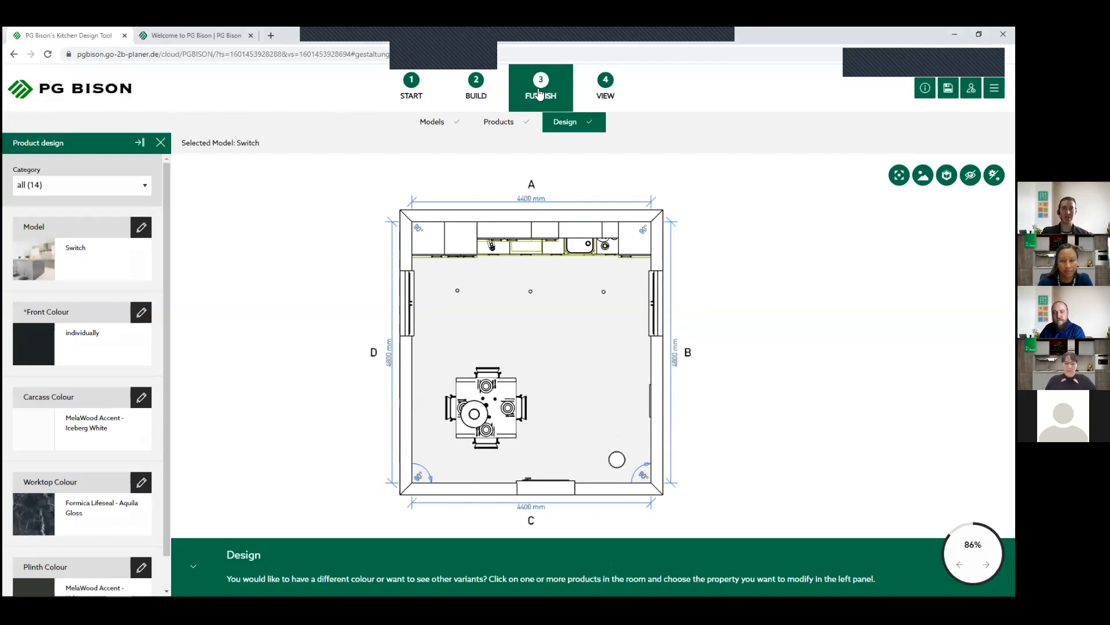
left_click(499, 122)
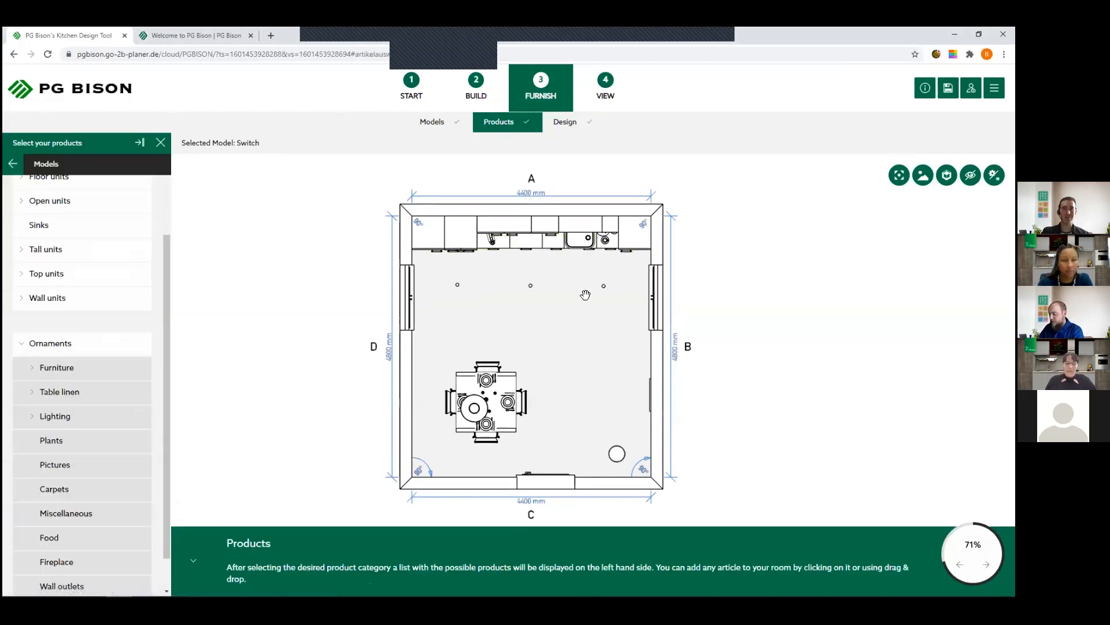
scroll(86, 322, "up", 2)
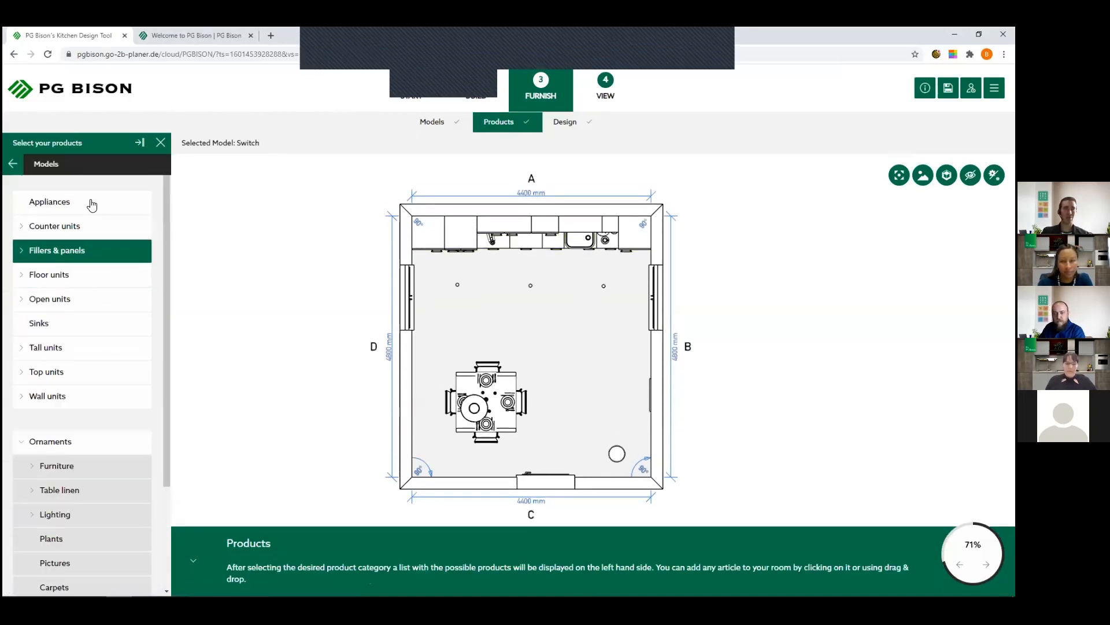
left_click(23, 254)
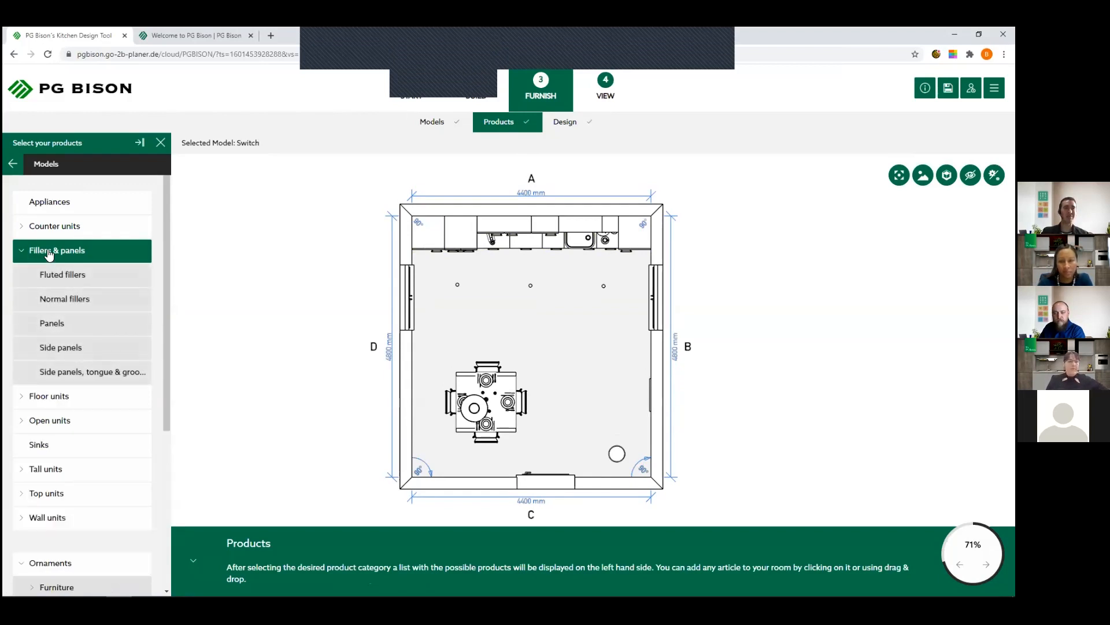
left_click(87, 300)
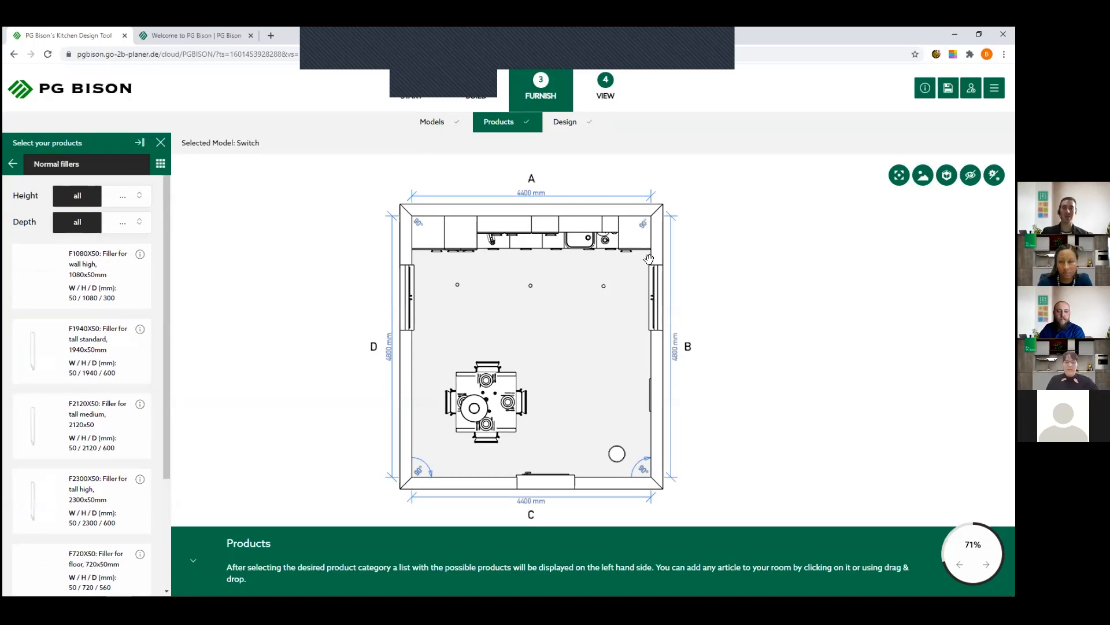
scroll(651, 240, "up", 3)
scroll(606, 276, "up", 1)
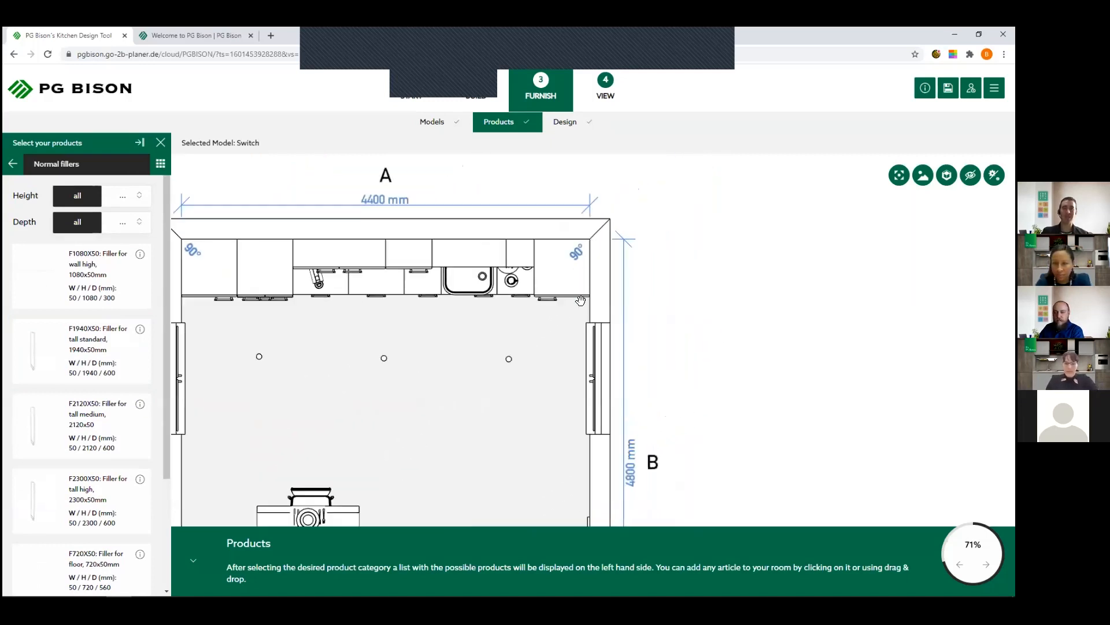